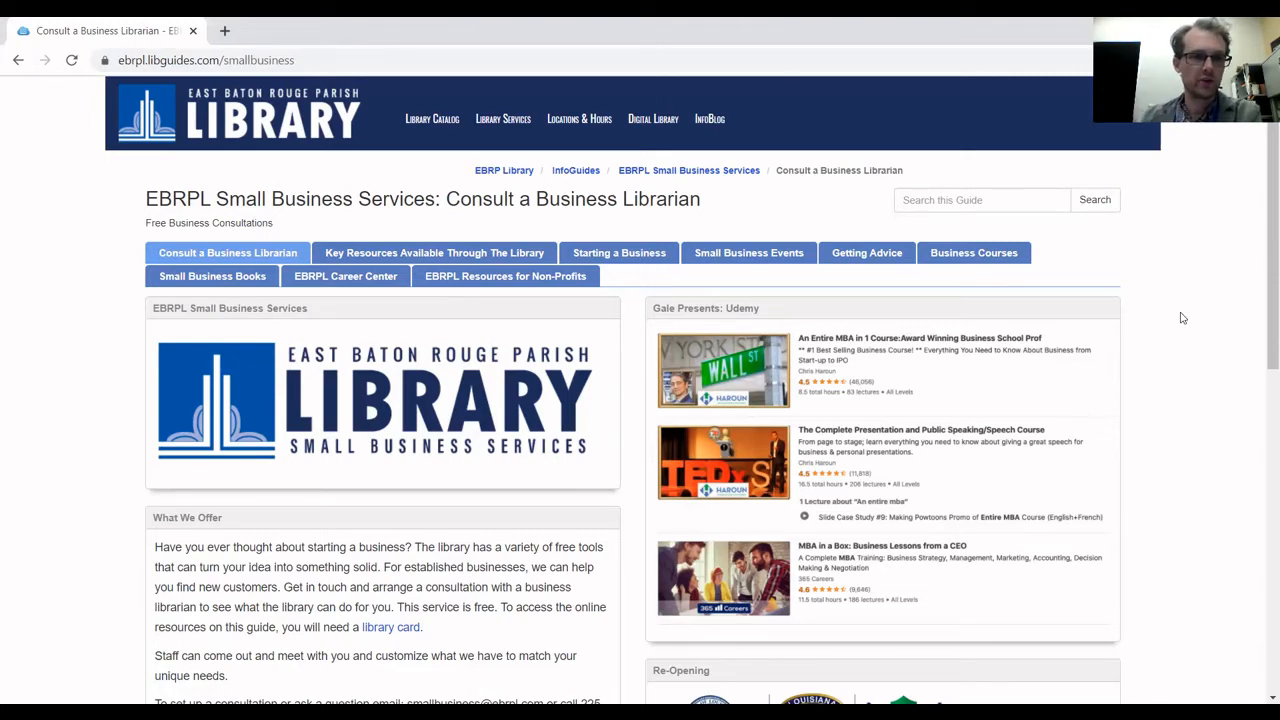
- Open Data Axle Reference Solutions from the library guide's Key Resources Available Through The Library page
left_click(297, 62)
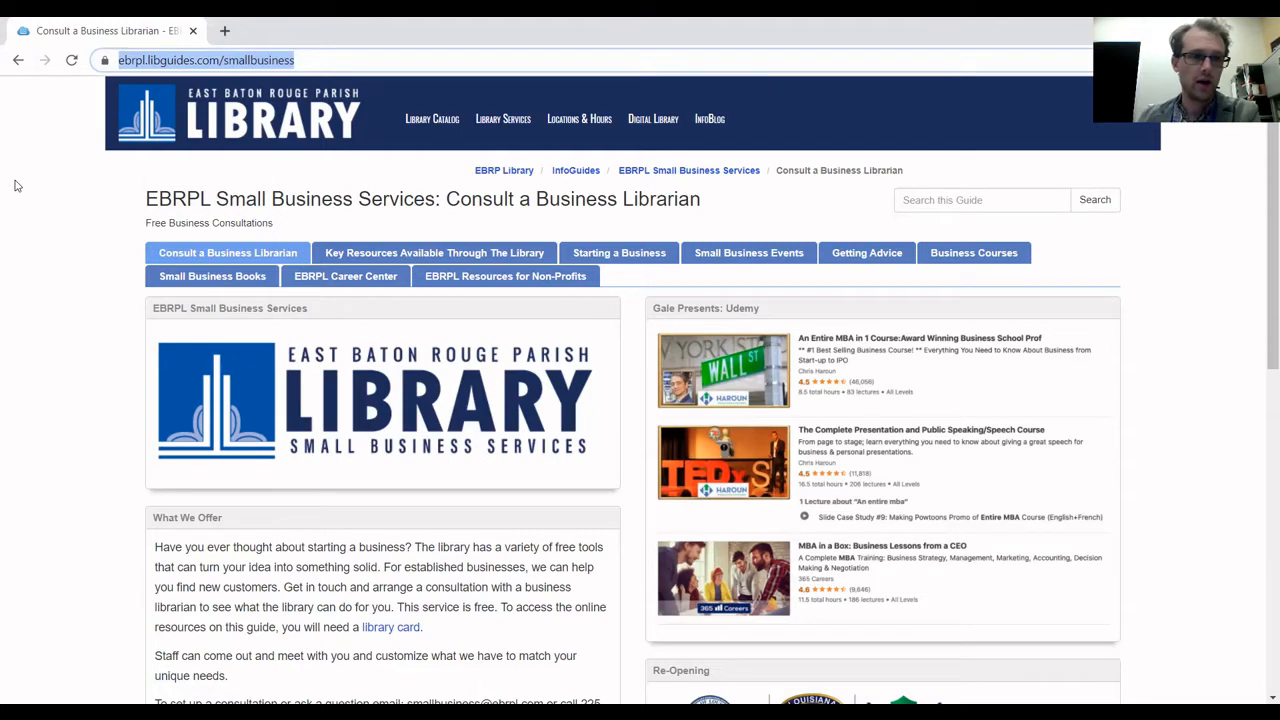
left_click(23, 215)
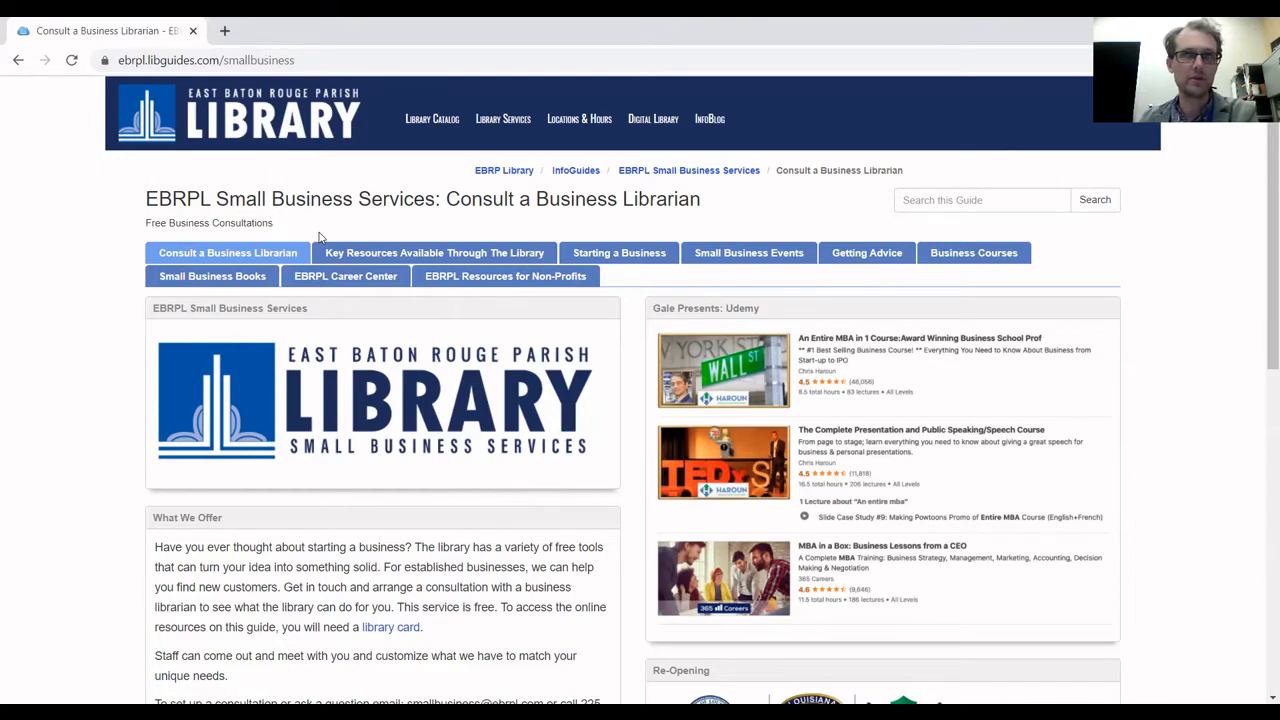
left_click(340, 255)
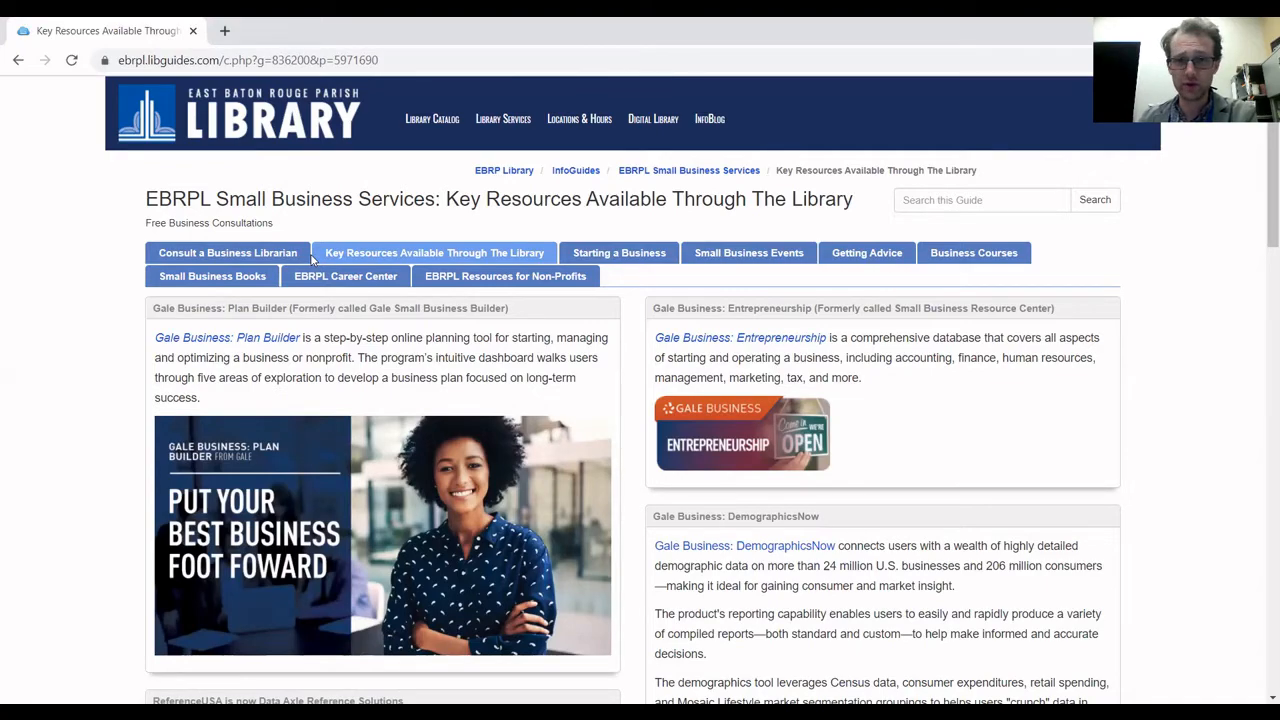
scroll(379, 368, "down", 3)
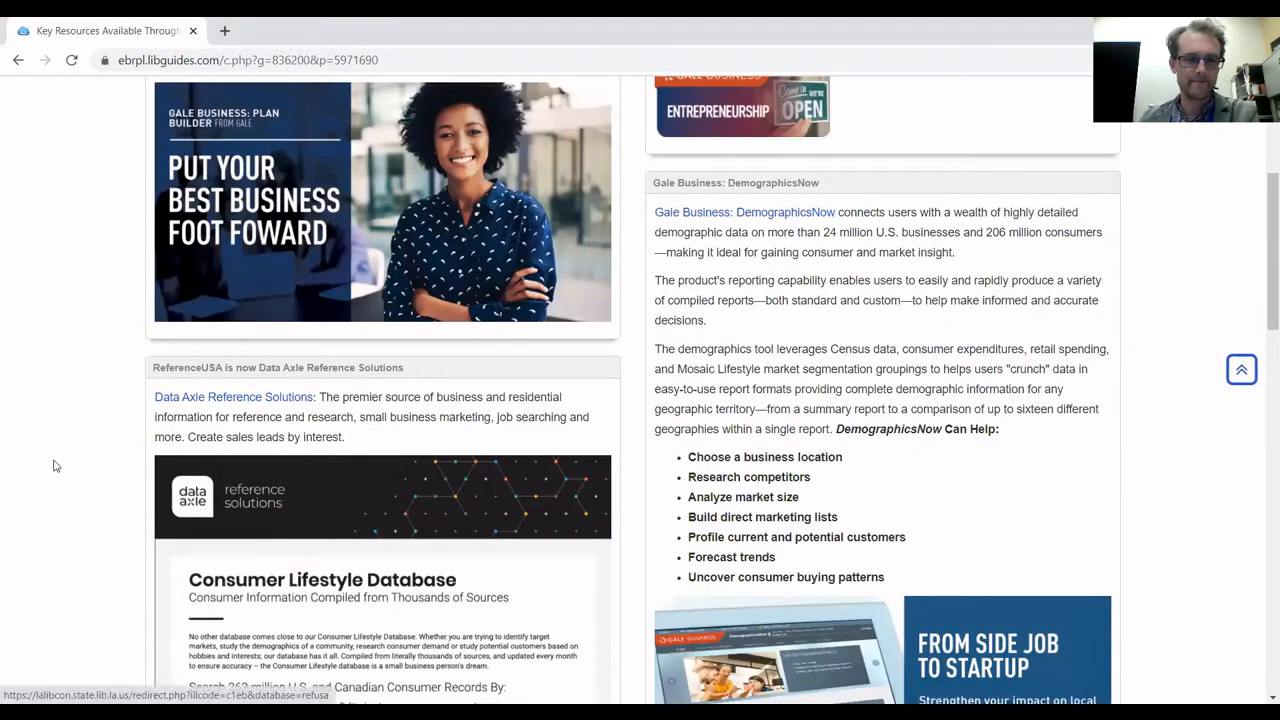
scroll(54, 450, "down", 2)
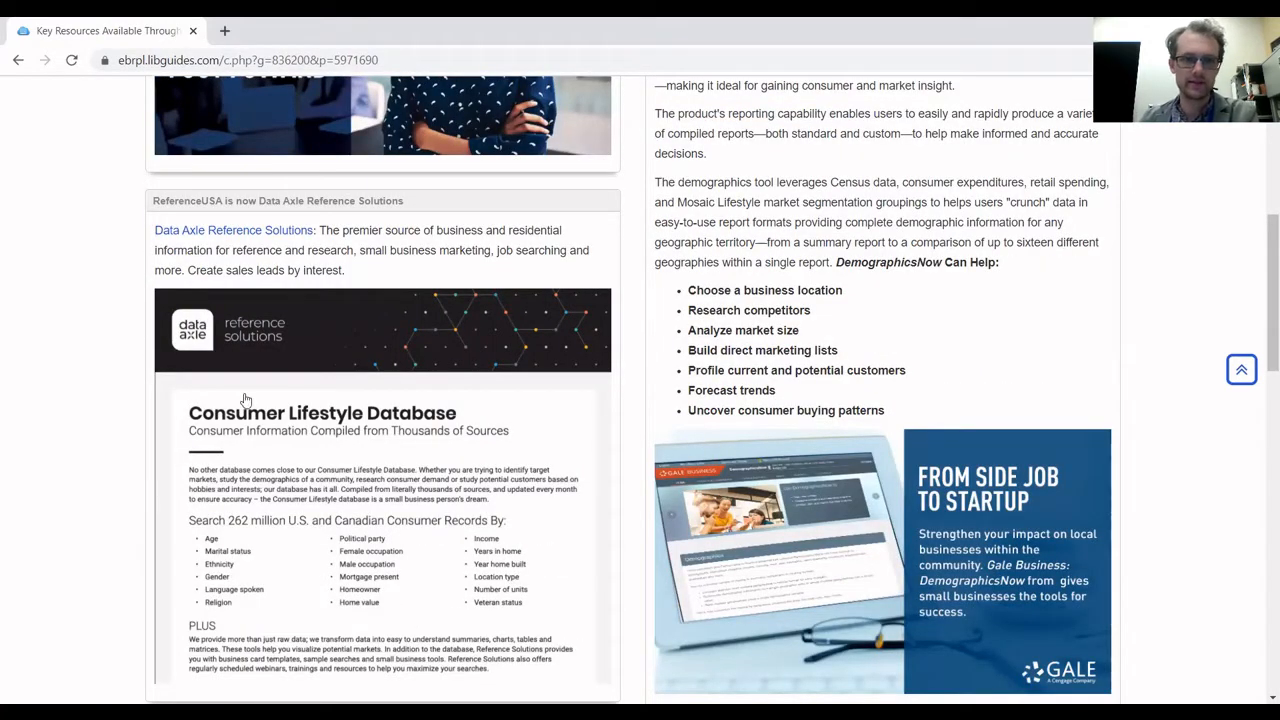
left_click(309, 381)
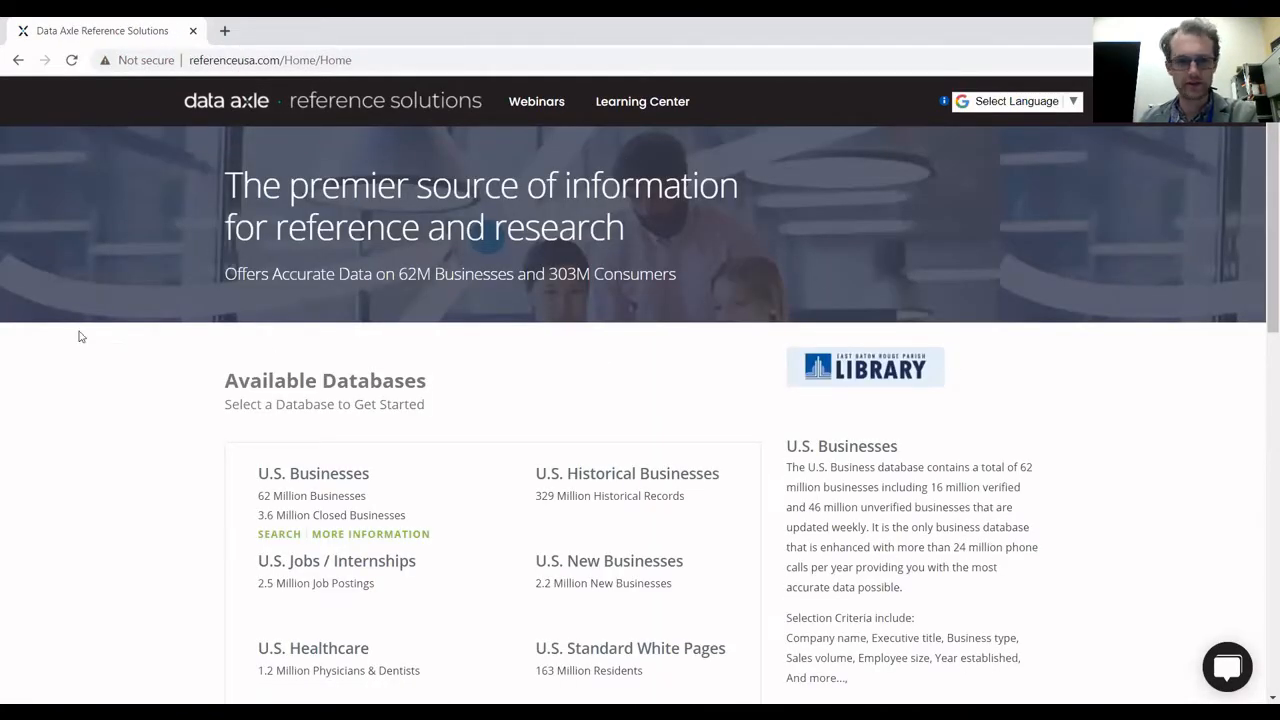
- Look over the available databases and the U.S. Businesses description on the Data Axle home page
scroll(106, 314, "down", 3)
scroll(108, 312, "down", 1)
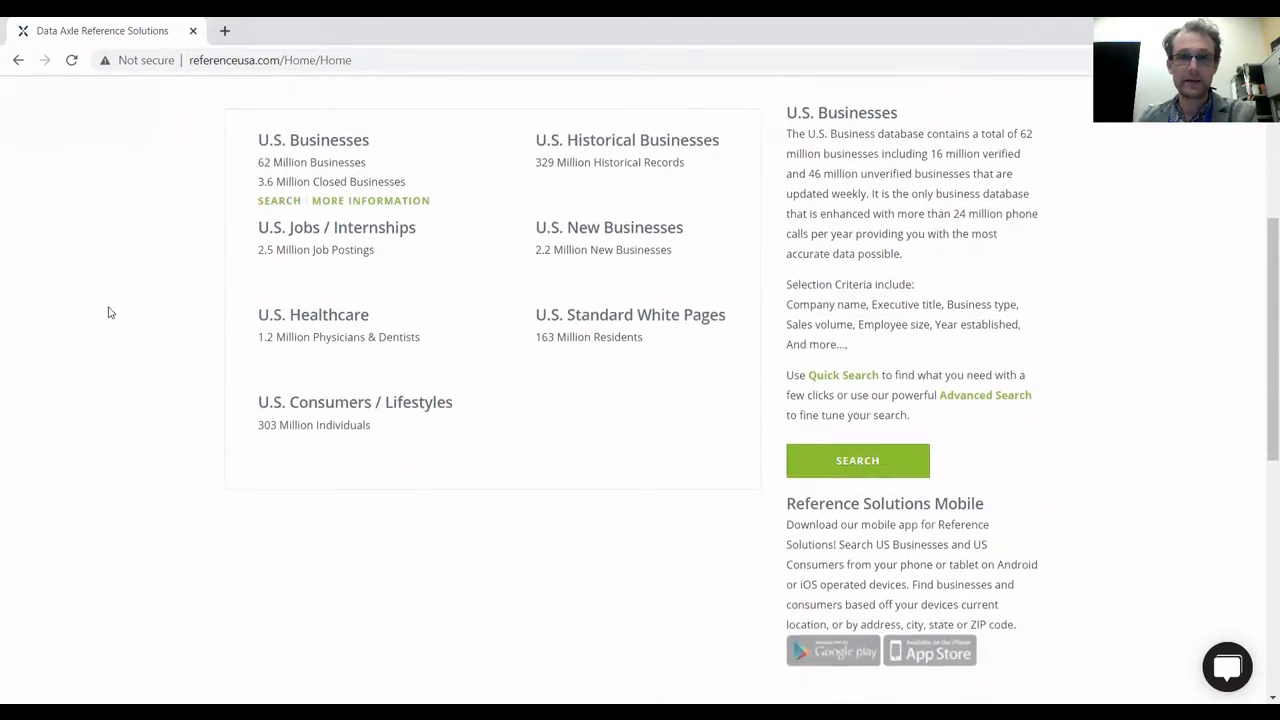
scroll(110, 310, "up", 1)
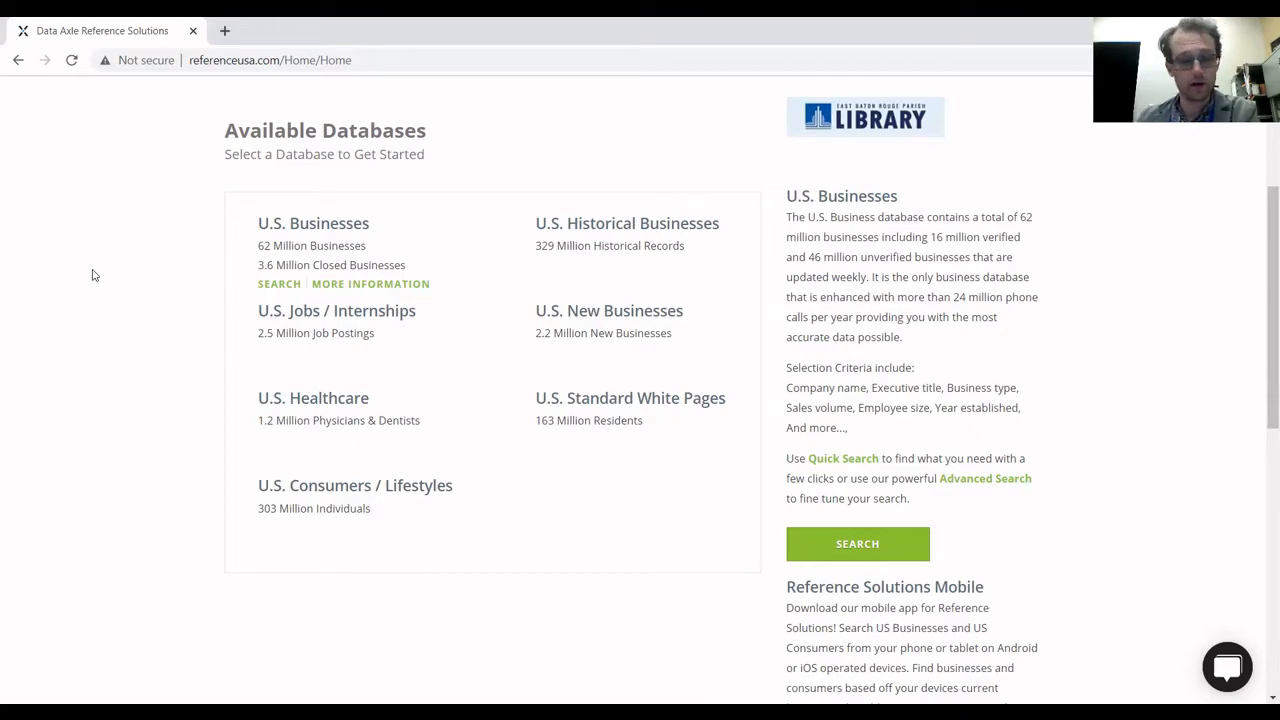
scroll(95, 262, "up", 3)
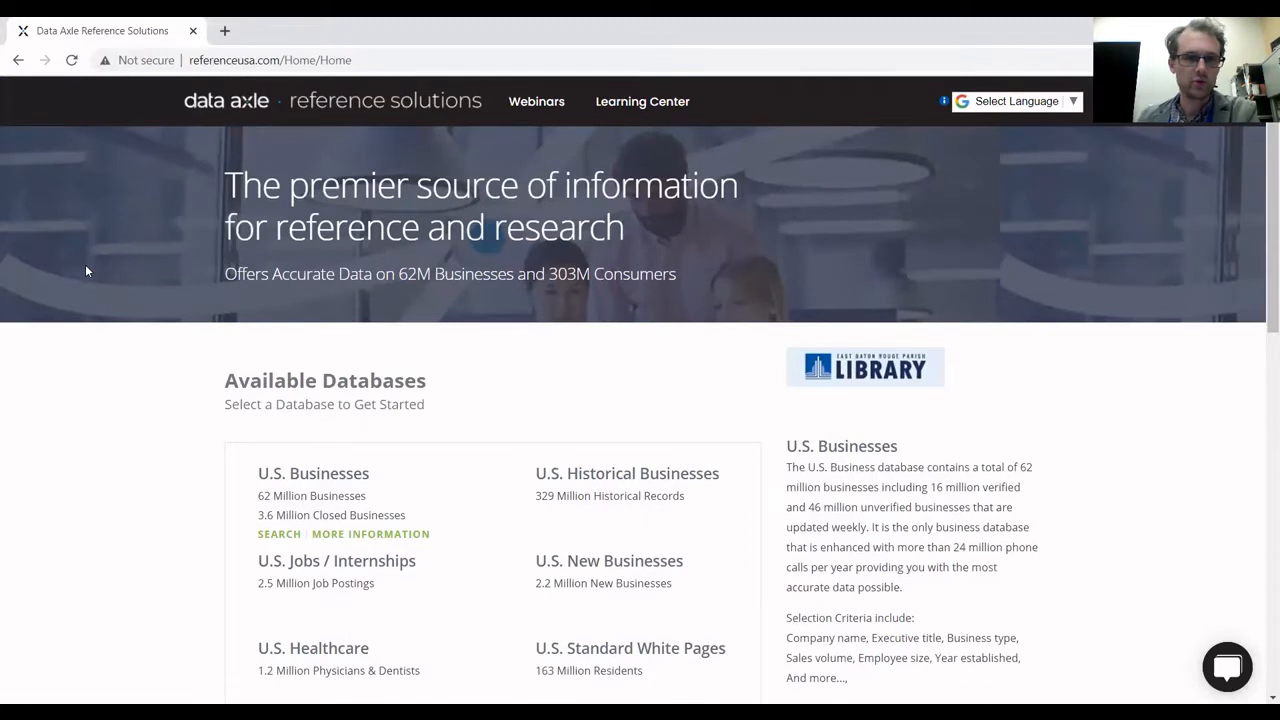
scroll(85, 271, "down", 1)
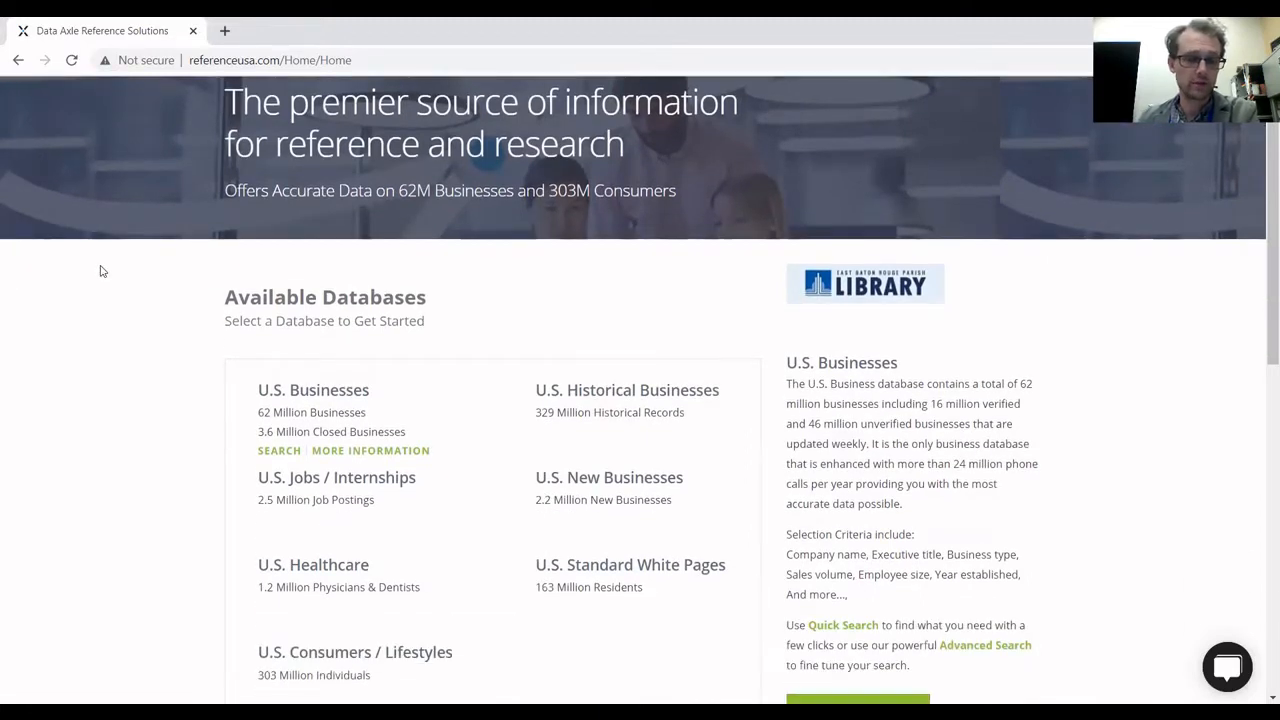
scroll(100, 271, "down", 1)
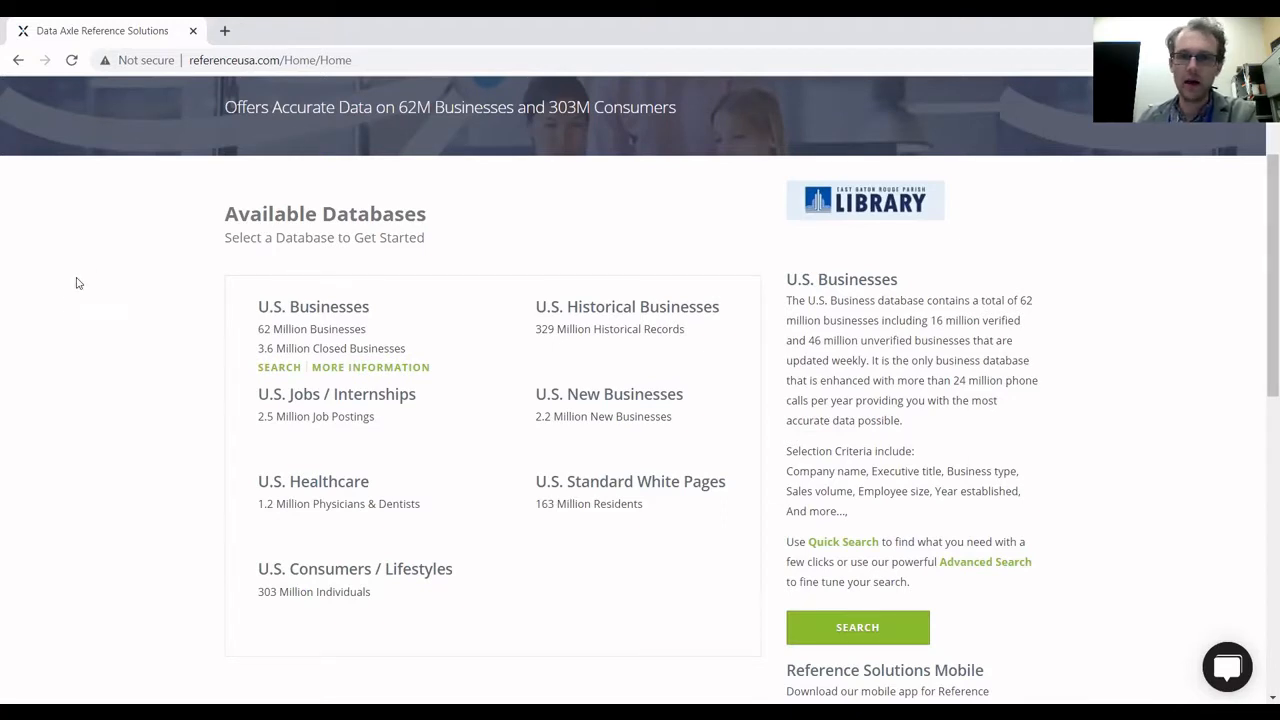
mouse_move(629, 492)
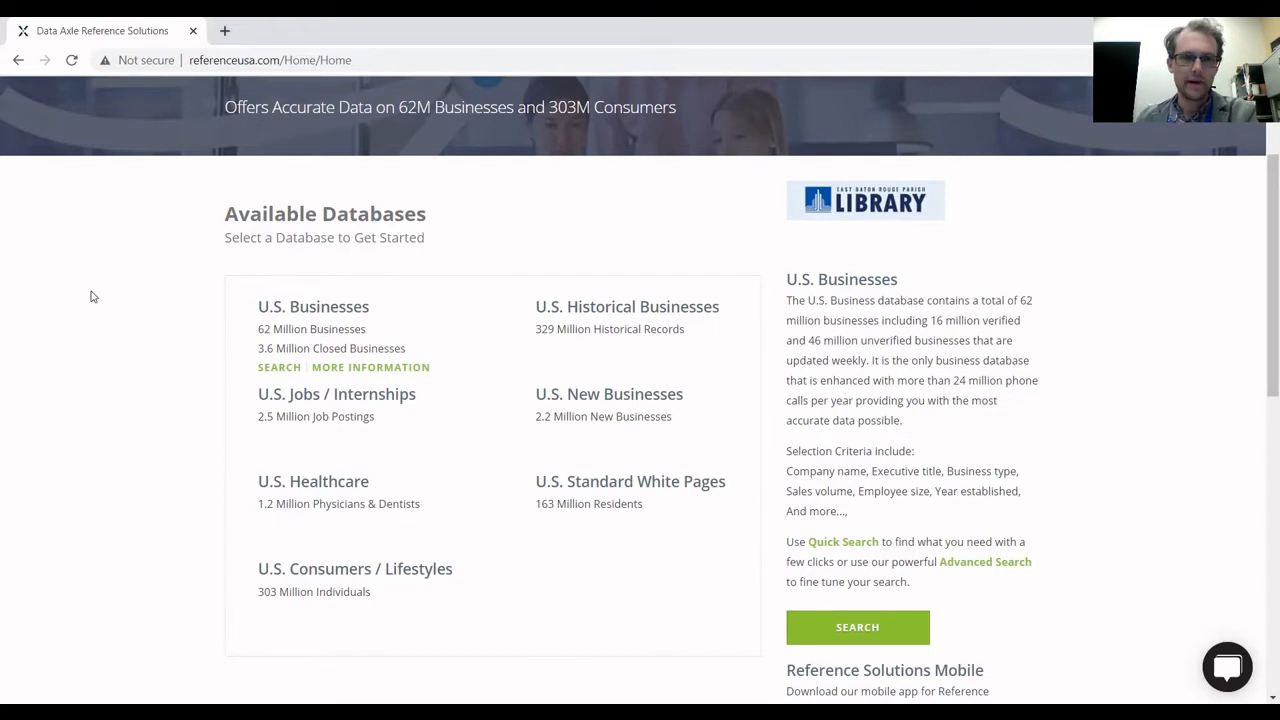
scroll(90, 300, "down", 1)
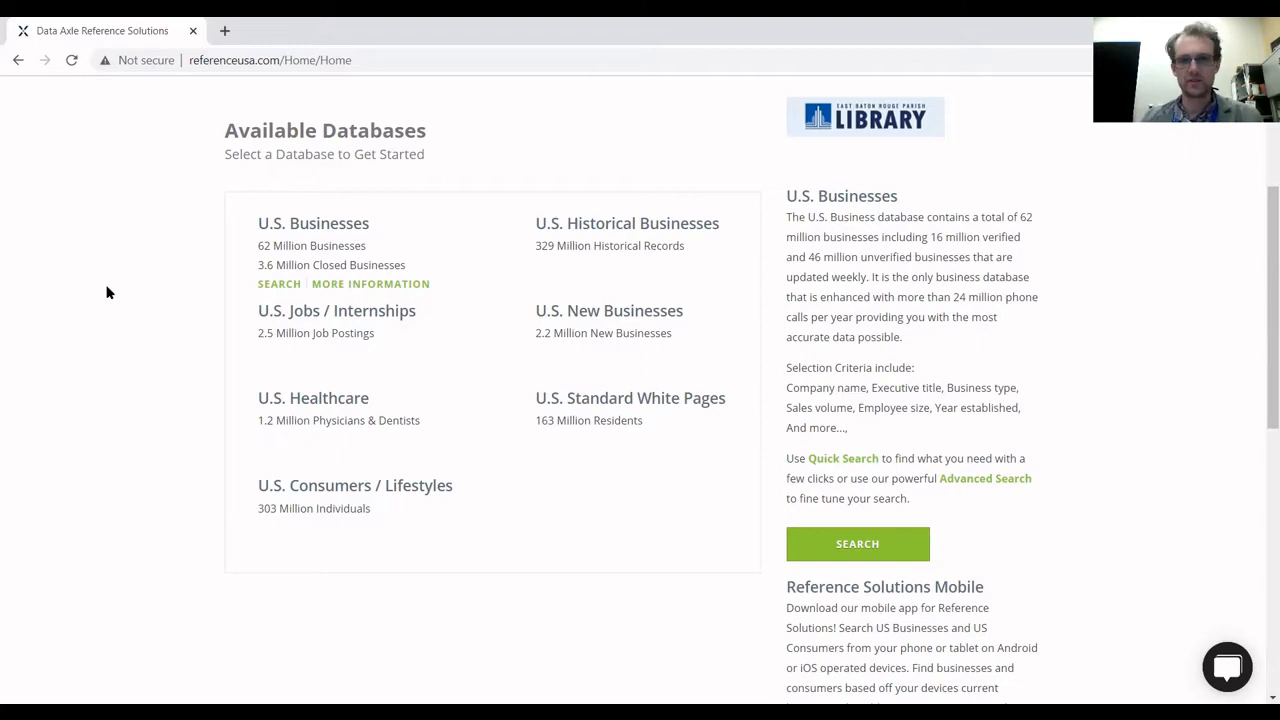
scroll(107, 292, "up", 1)
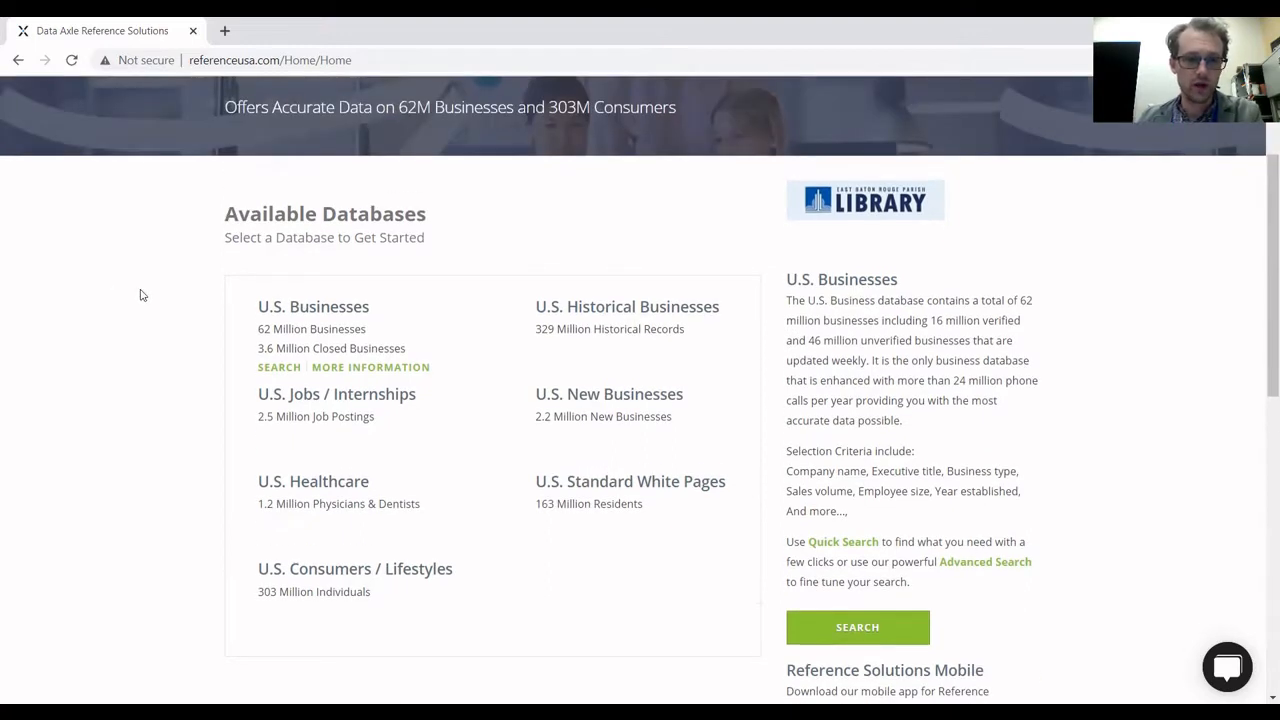
scroll(140, 294, "down", 1)
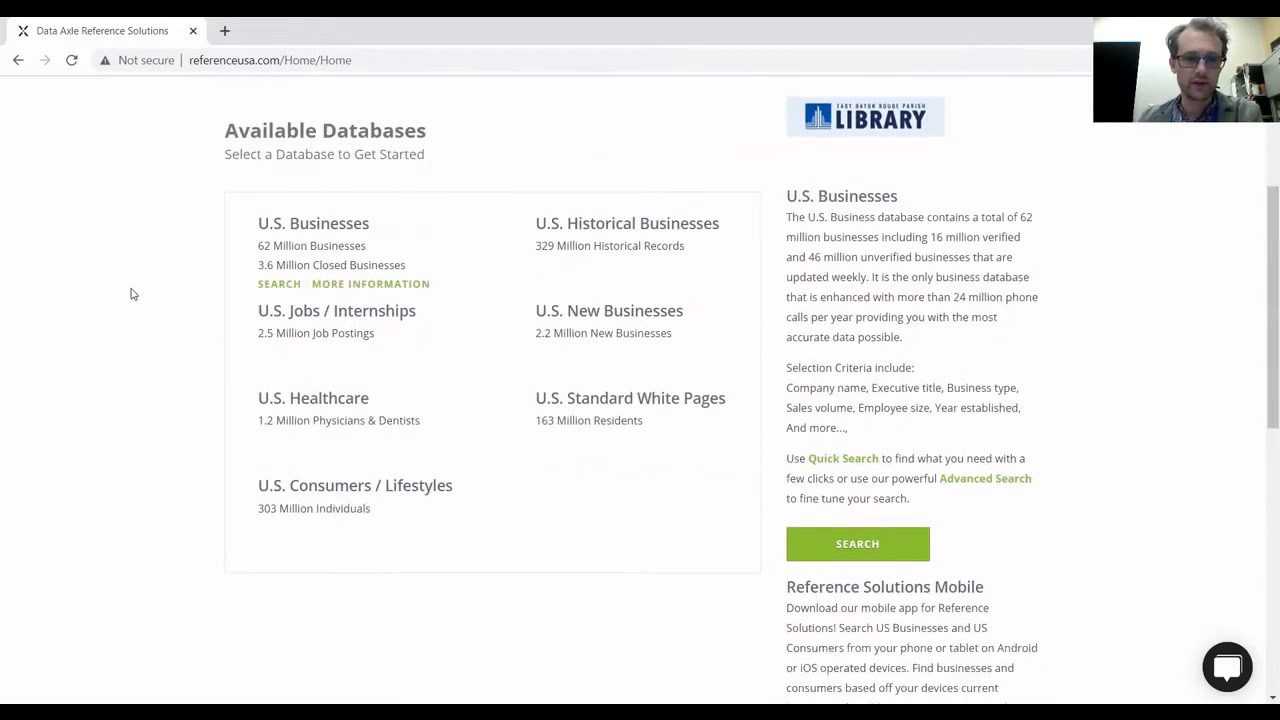
- Open the Advanced Search of the U.S. Businesses database
left_click(323, 224)
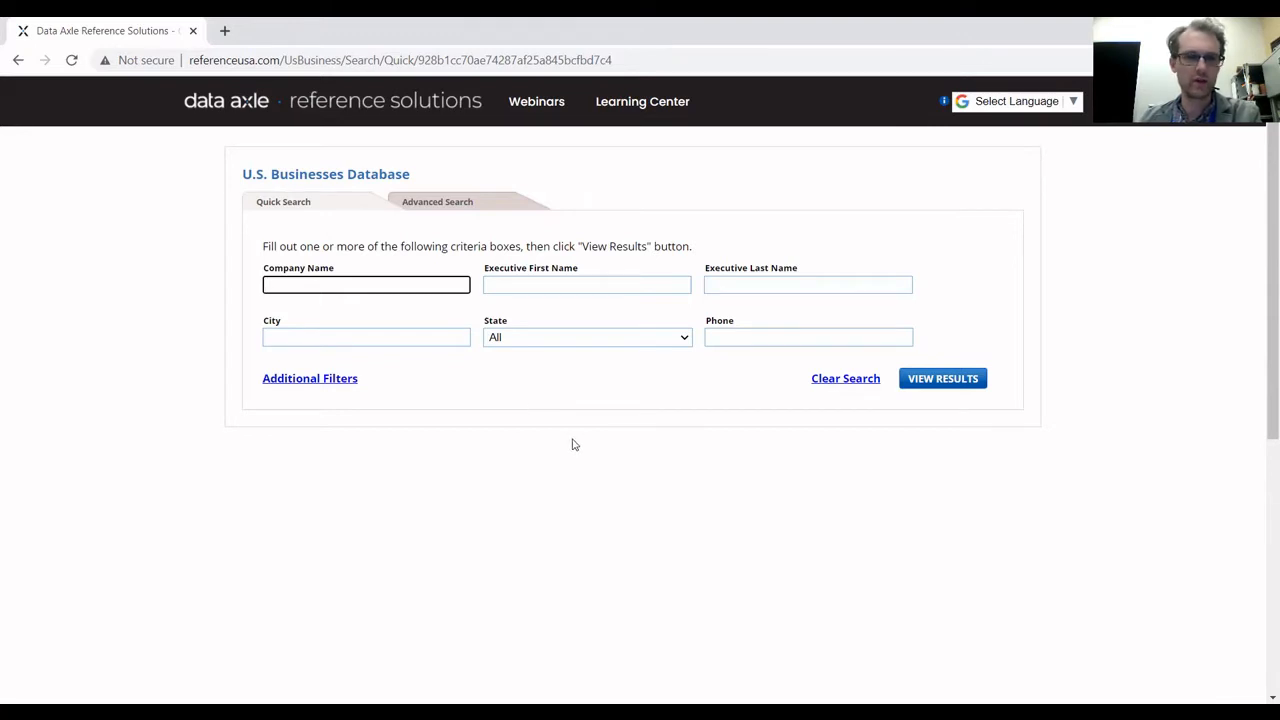
left_click(453, 204)
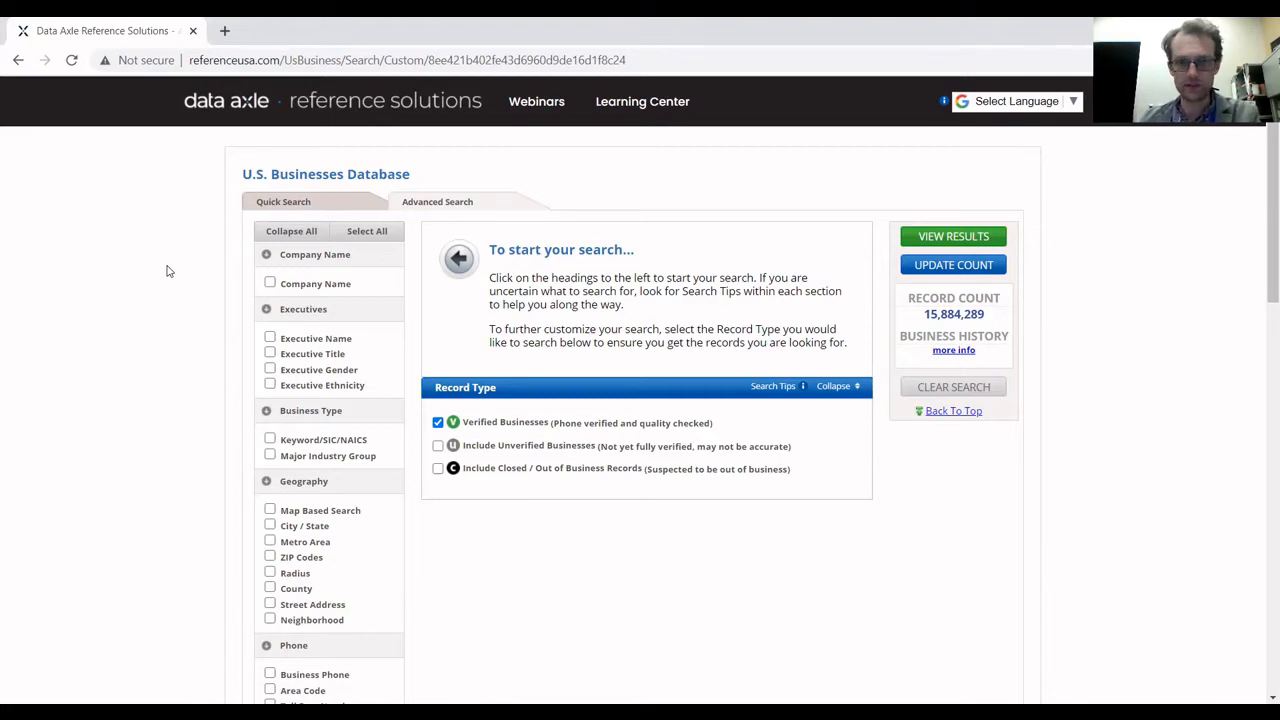
- Review the advanced search criteria from Company Name through Geography, Business Size and Ownership to Exclusions
scroll(167, 271, "down", 1)
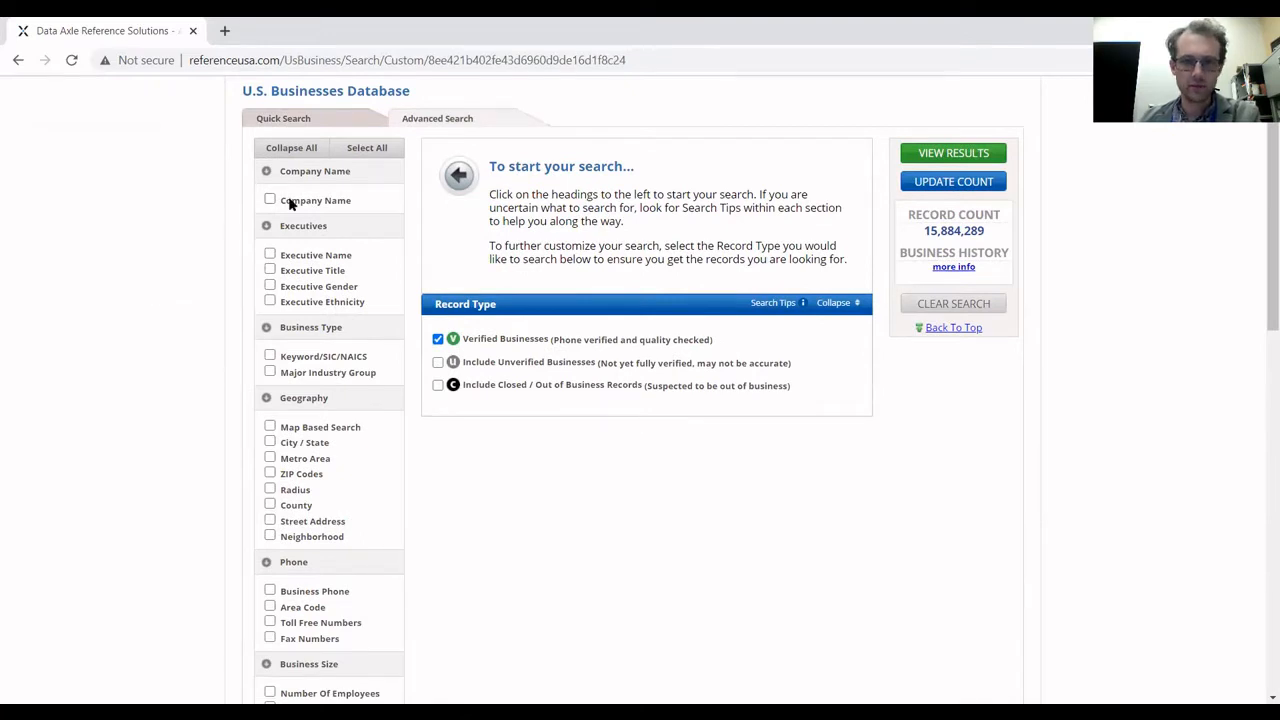
scroll(140, 230, "down", 1)
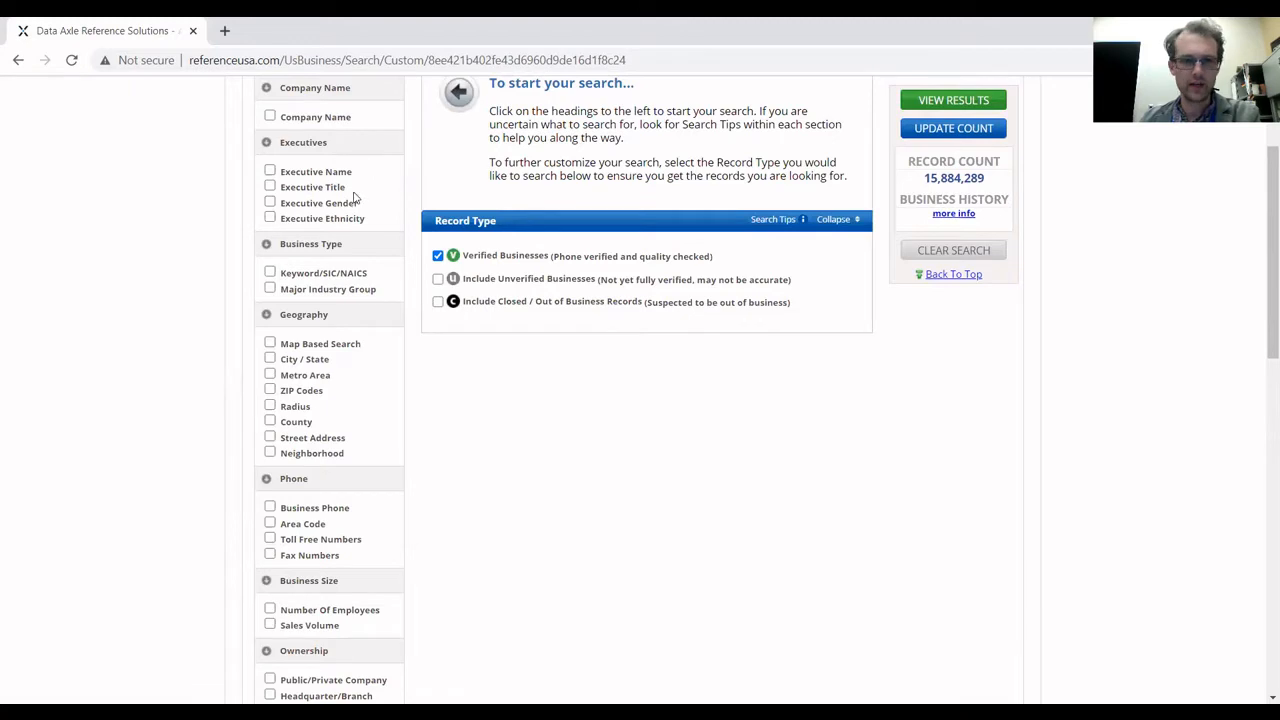
scroll(378, 218, "down", 1)
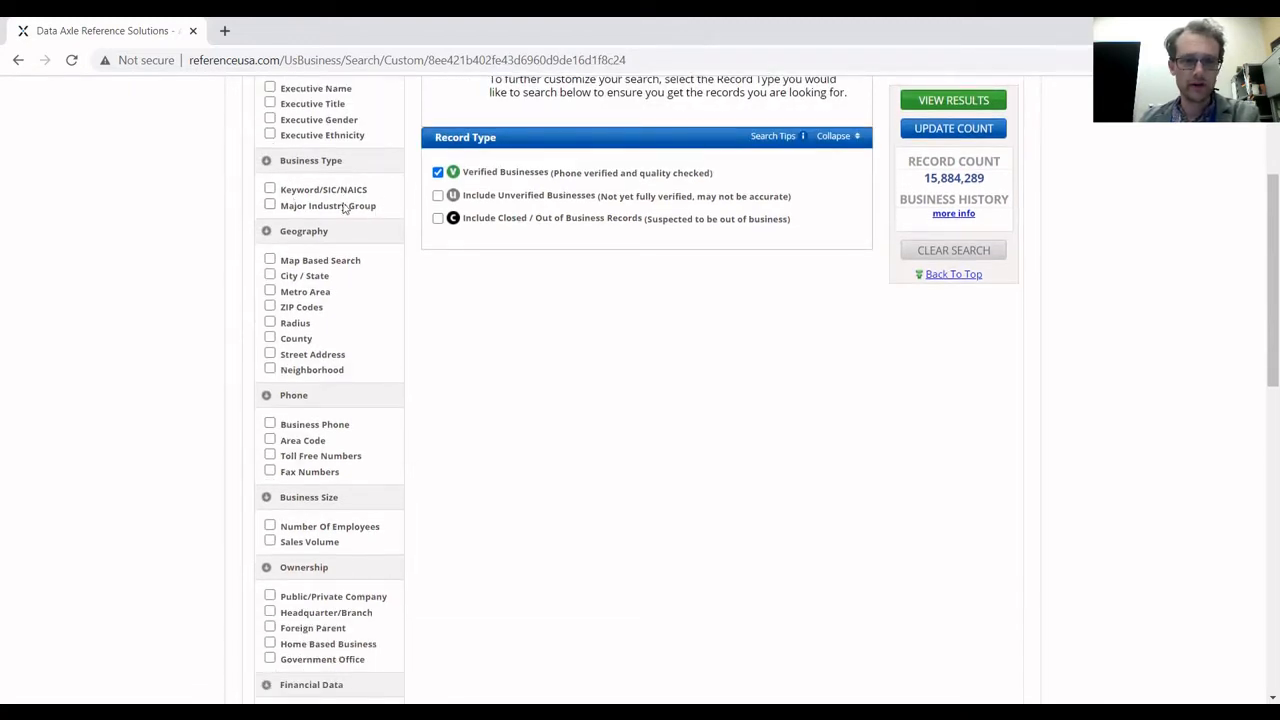
scroll(221, 221, "down", 1)
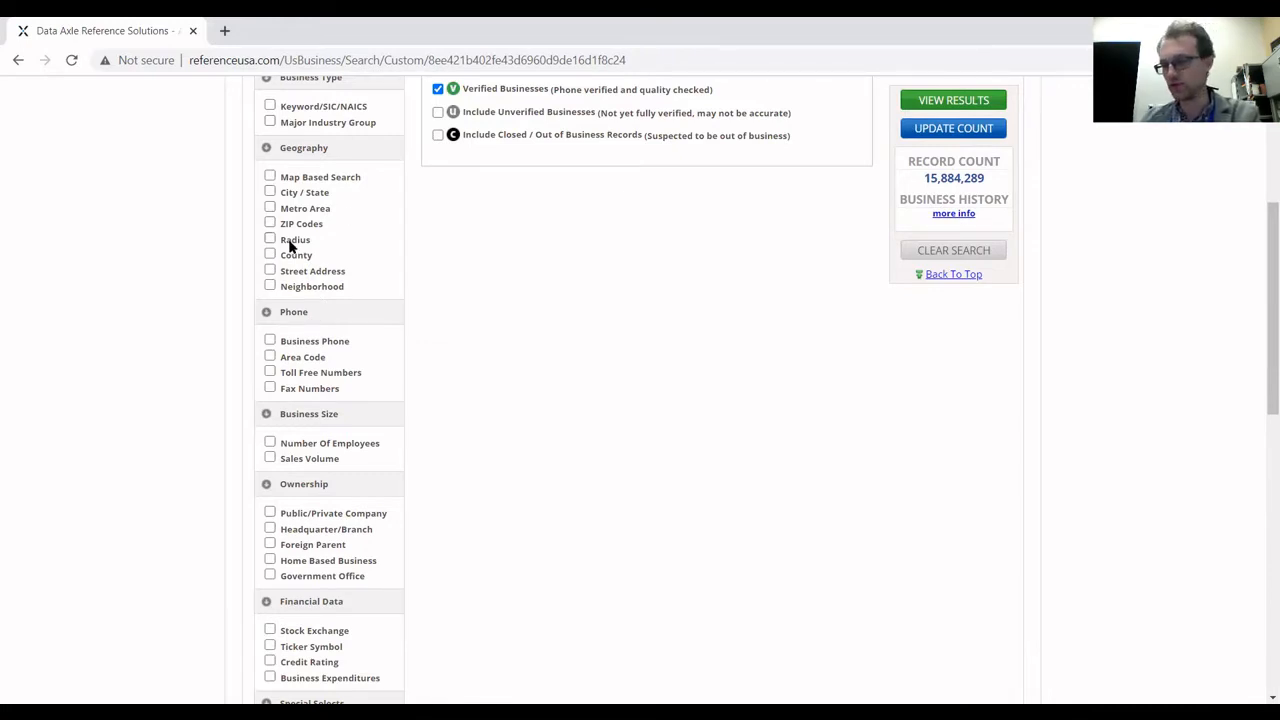
scroll(290, 245, "down", 2)
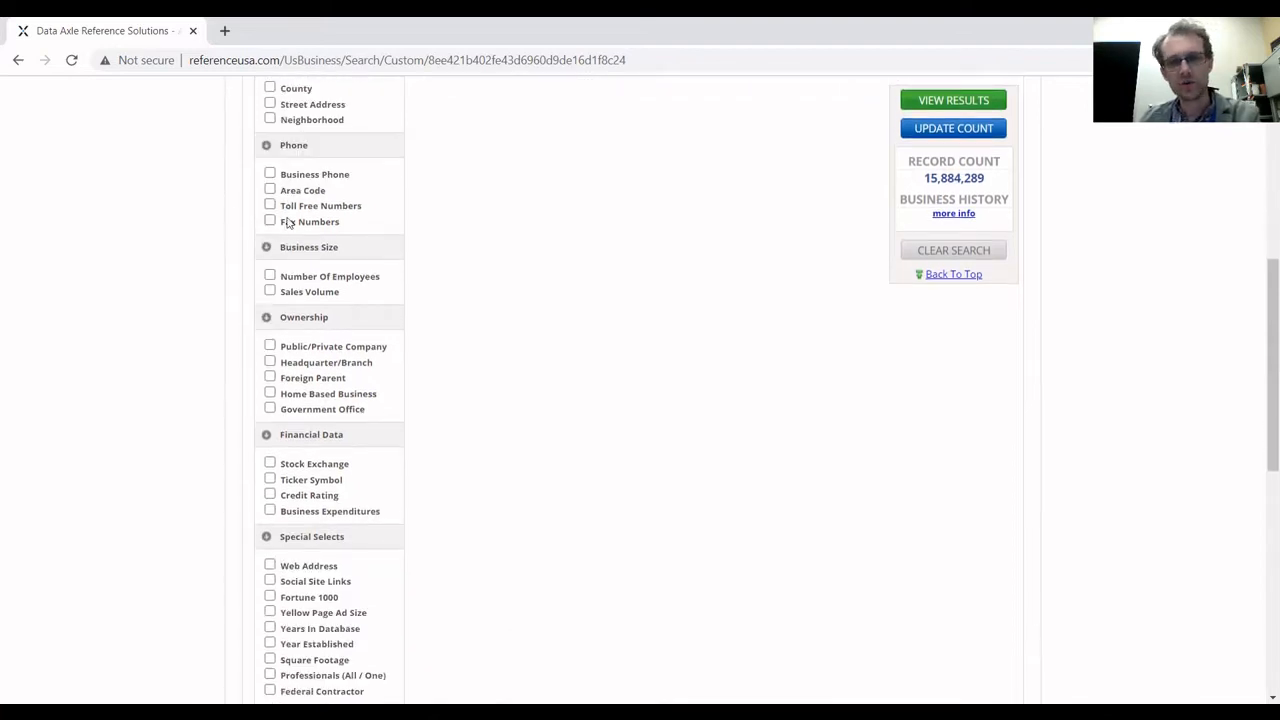
scroll(331, 186, "down", 1)
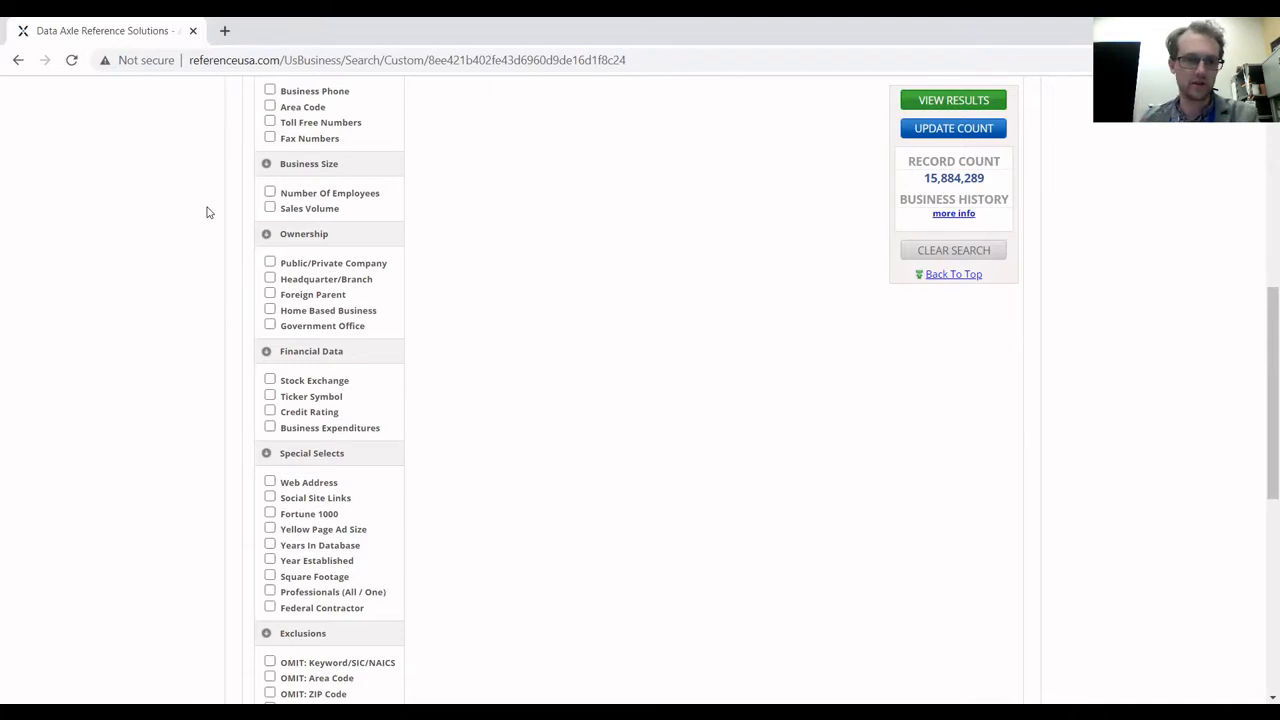
scroll(208, 212, "down", 1)
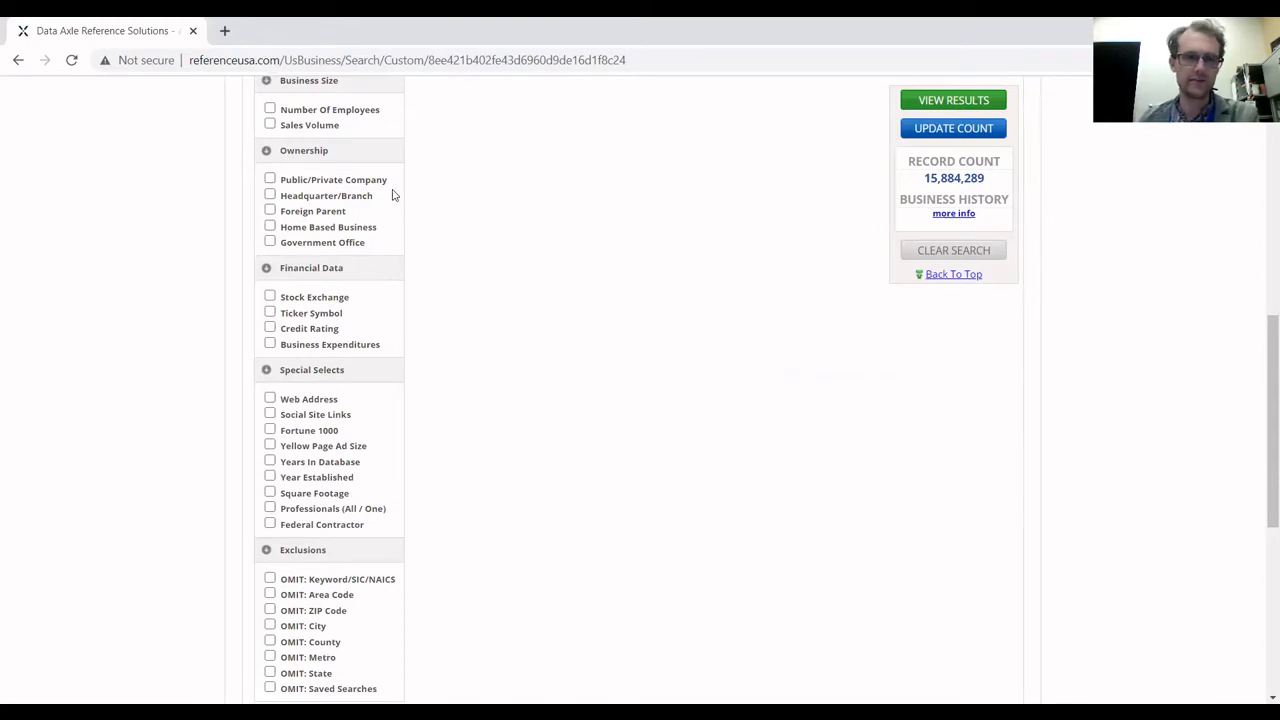
scroll(393, 195, "down", 1)
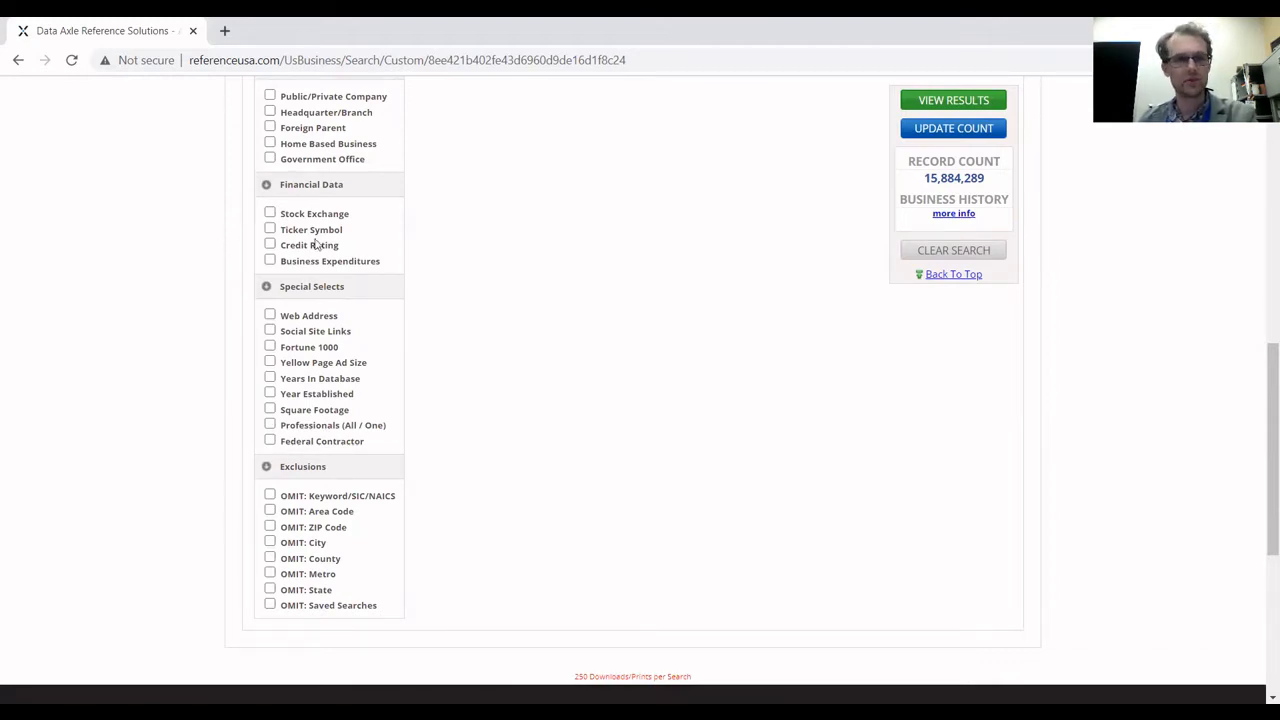
scroll(462, 242, "down", 1)
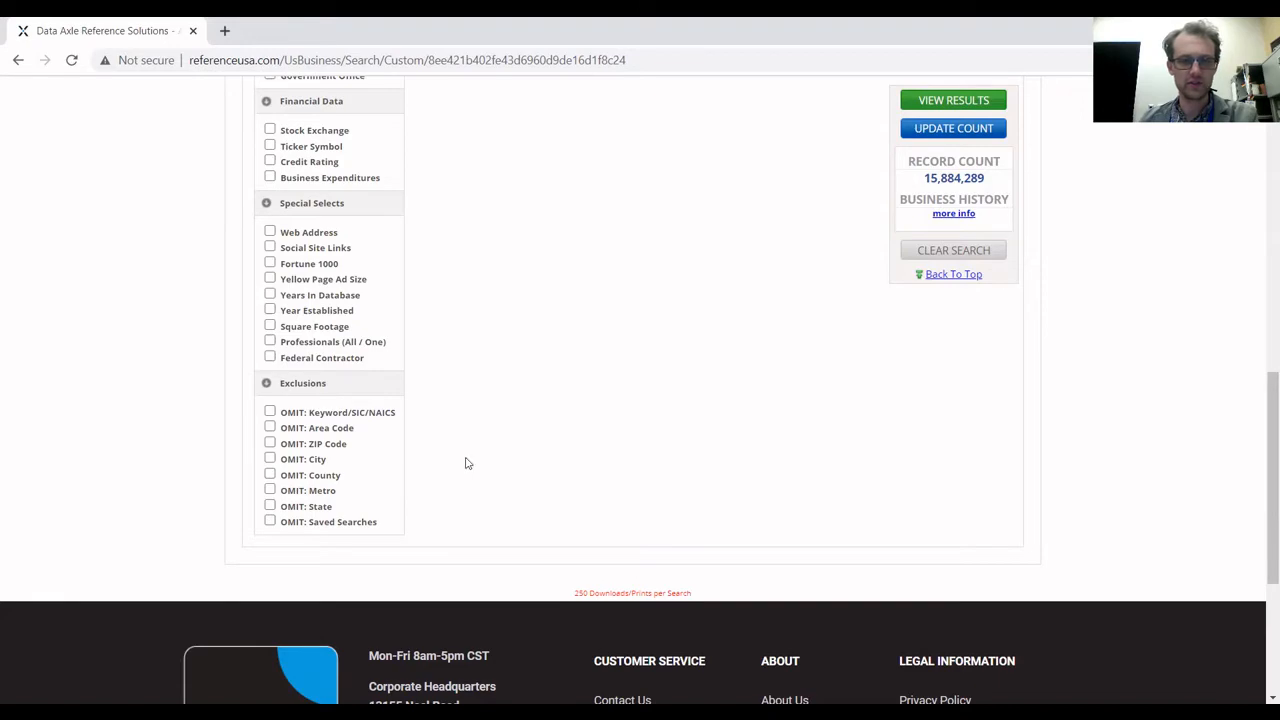
scroll(465, 458, "up", 6)
scroll(645, 346, "up", 2)
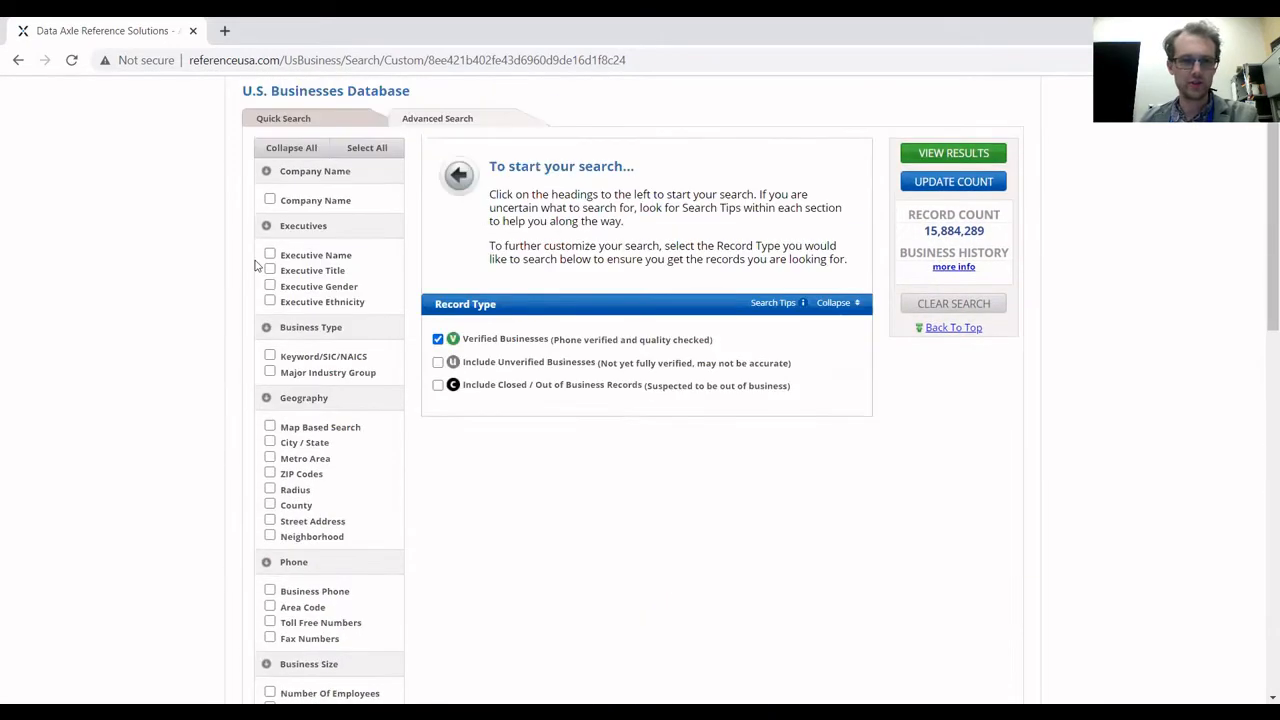
- Add the Keyword/SIC/NAICS criterion, search all SICs for "prints", and select Printers, Print Shops and Printmaking Workshops
scroll(525, 308, "down", 2)
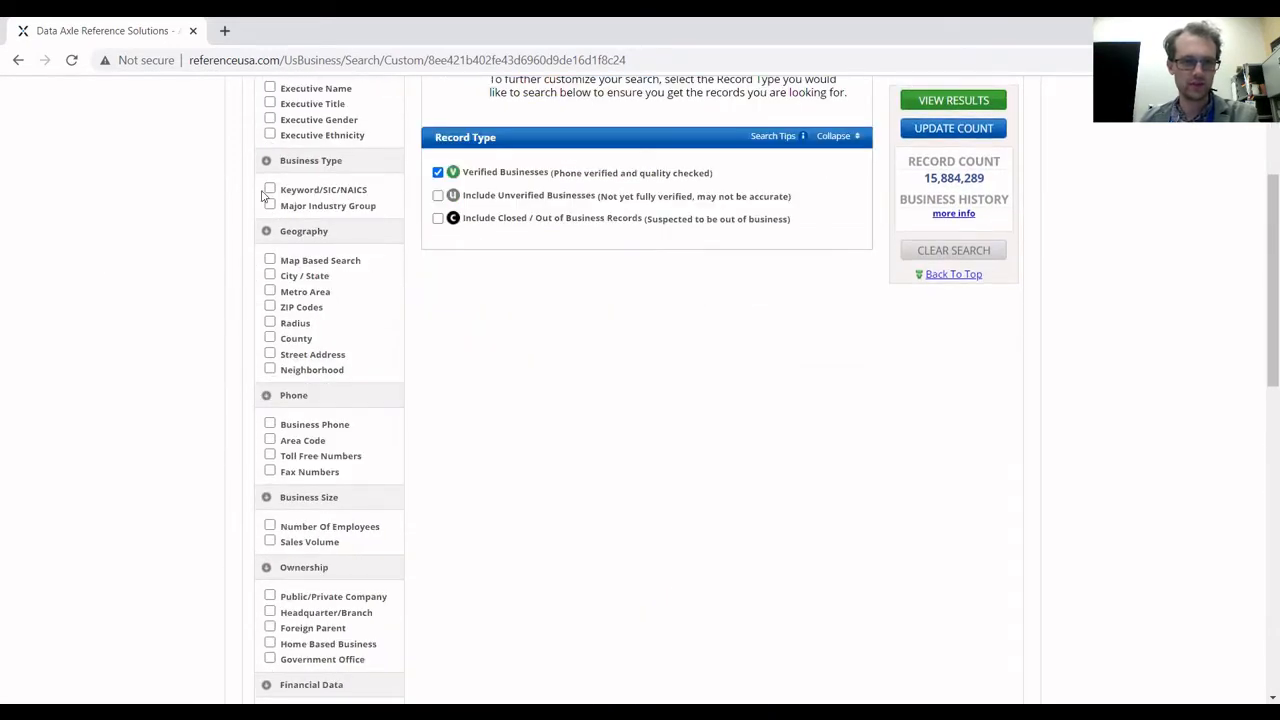
left_click(267, 190)
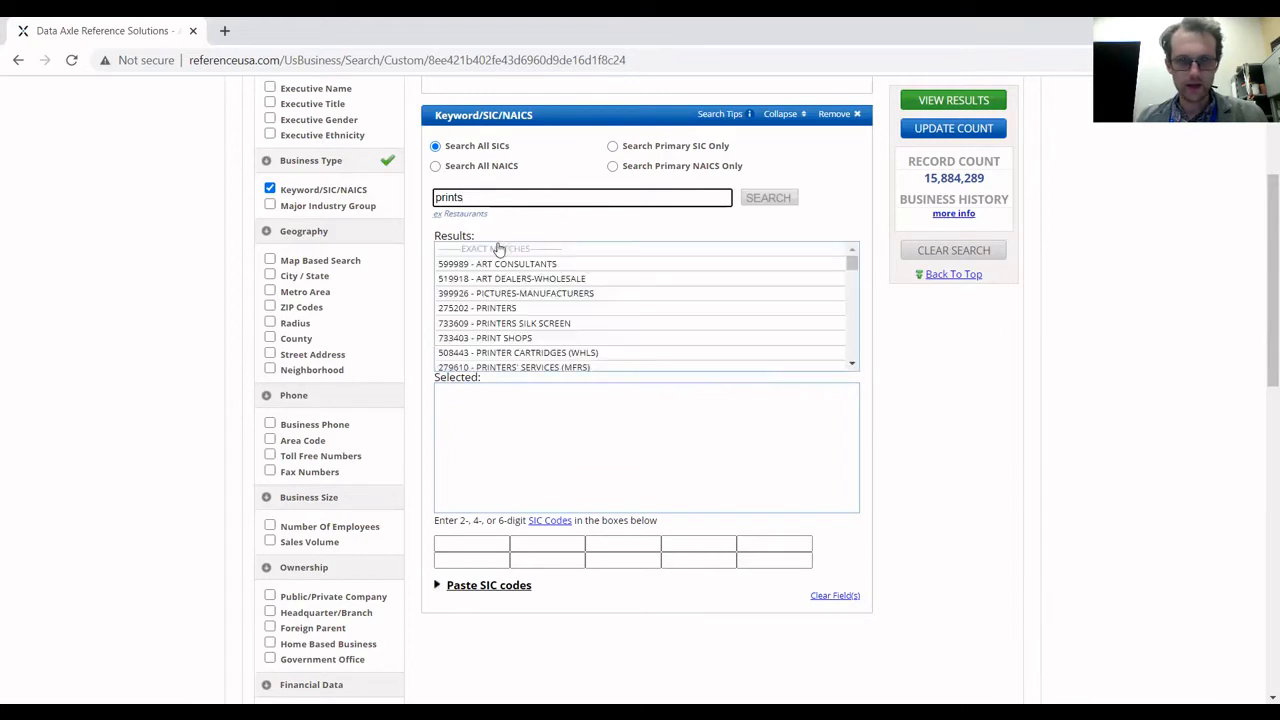
left_click(555, 309)
left_click(551, 339)
scroll(551, 342, "down", 2)
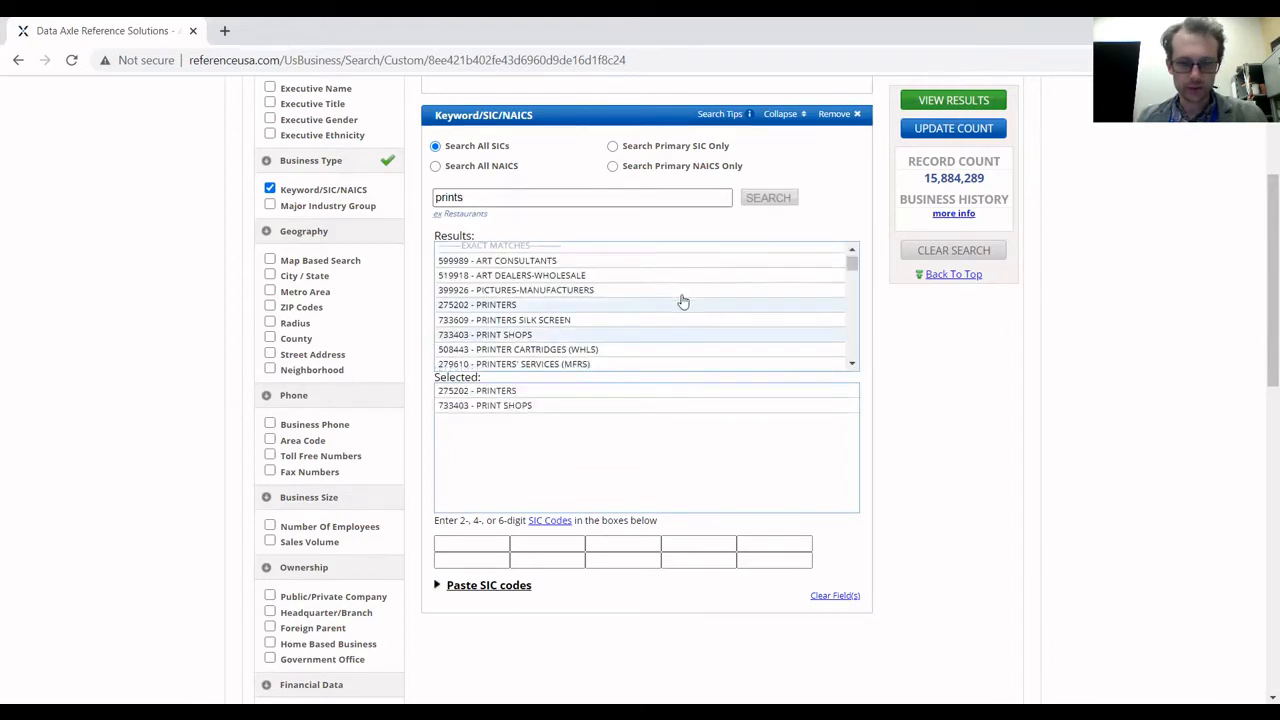
scroll(645, 326, "down", 2)
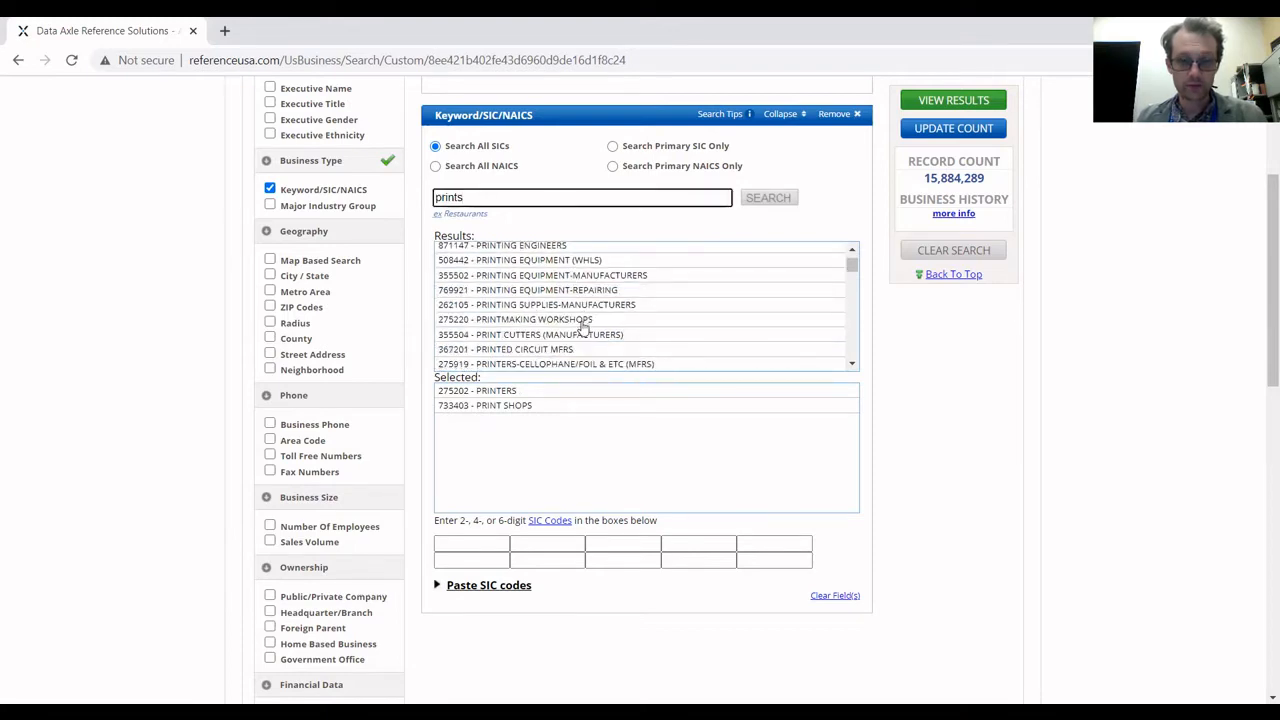
left_click(584, 321)
- Look through the remaining SIC matches for "prints" for other relevant printing business types
scroll(618, 310, "down", 2)
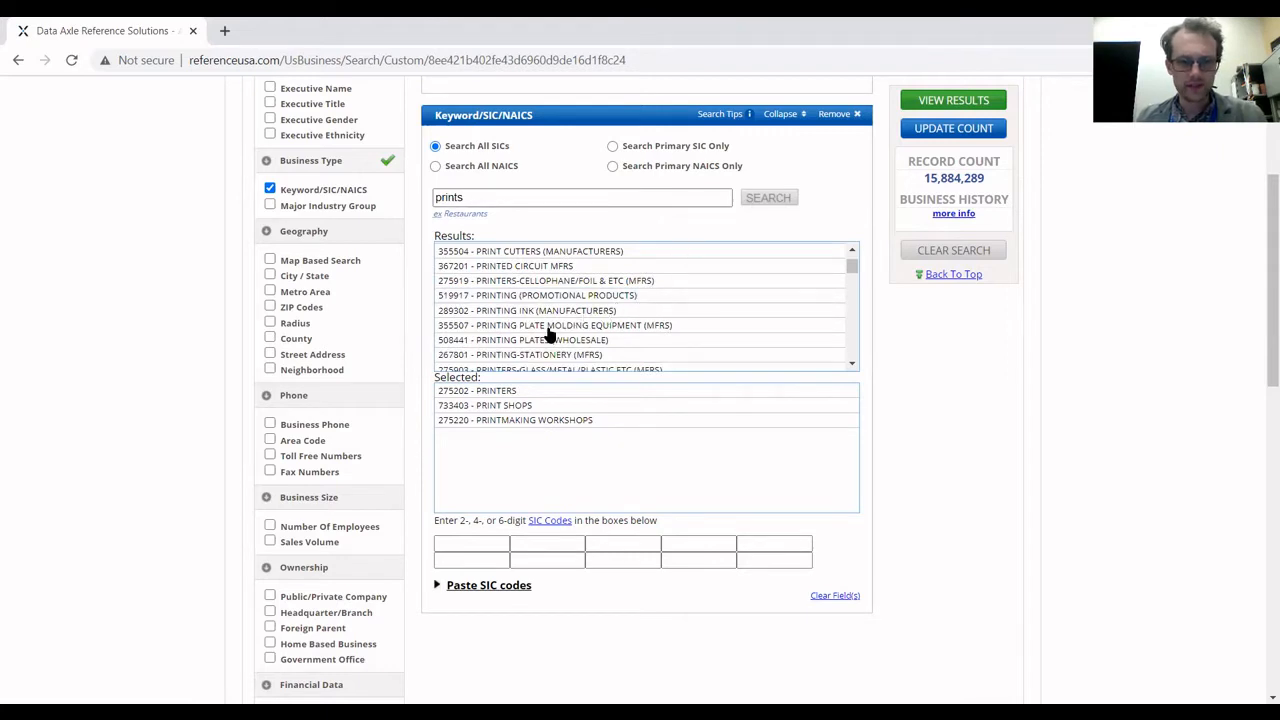
scroll(548, 334, "down", 2)
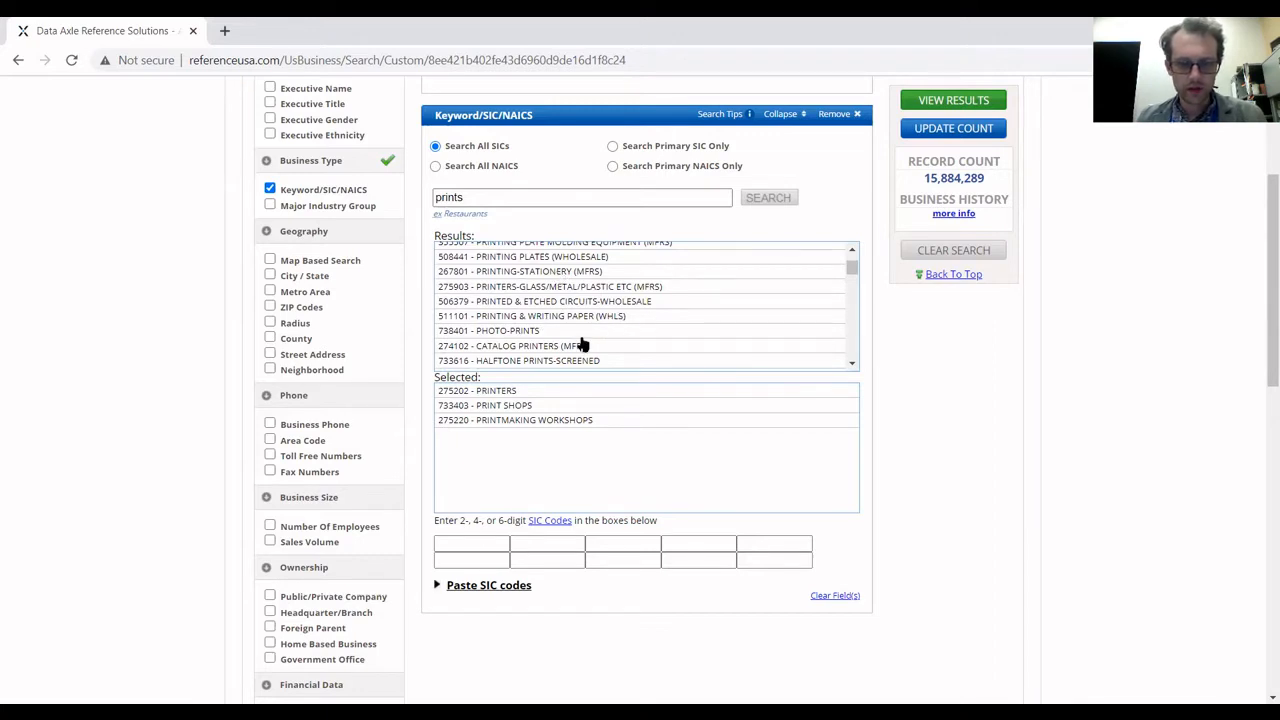
scroll(628, 321, "down", 1)
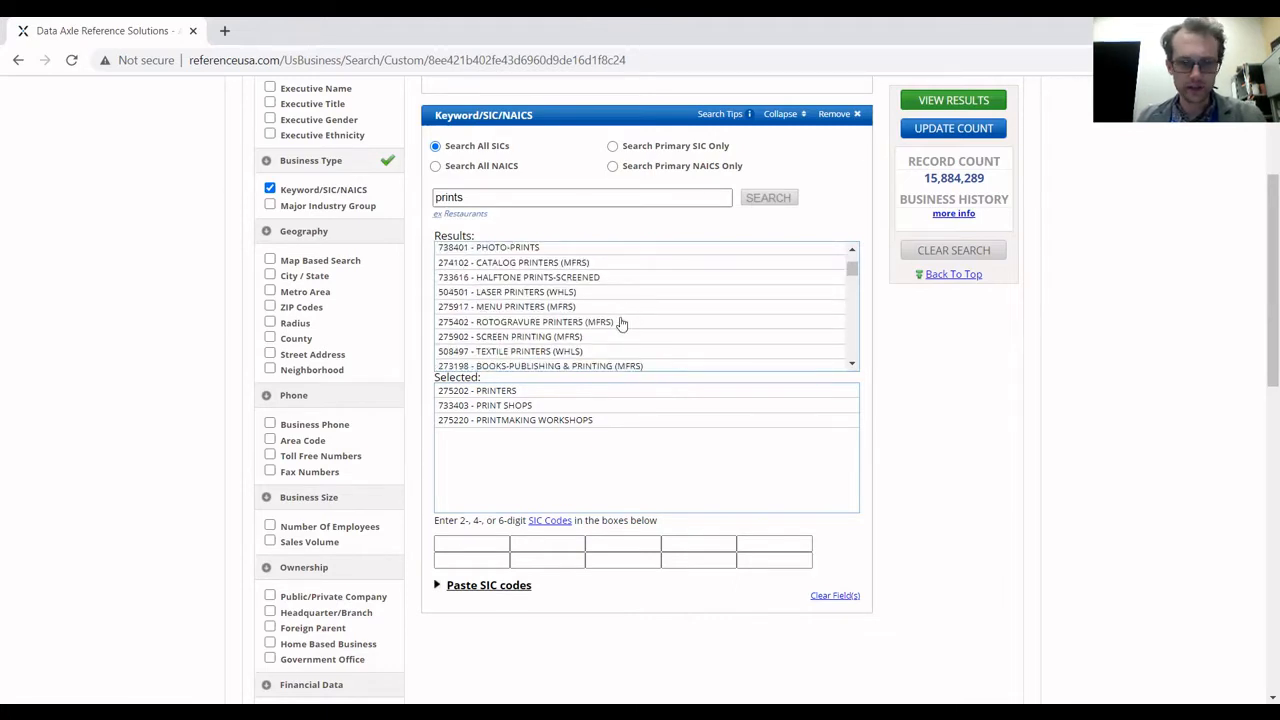
scroll(620, 323, "down", 1)
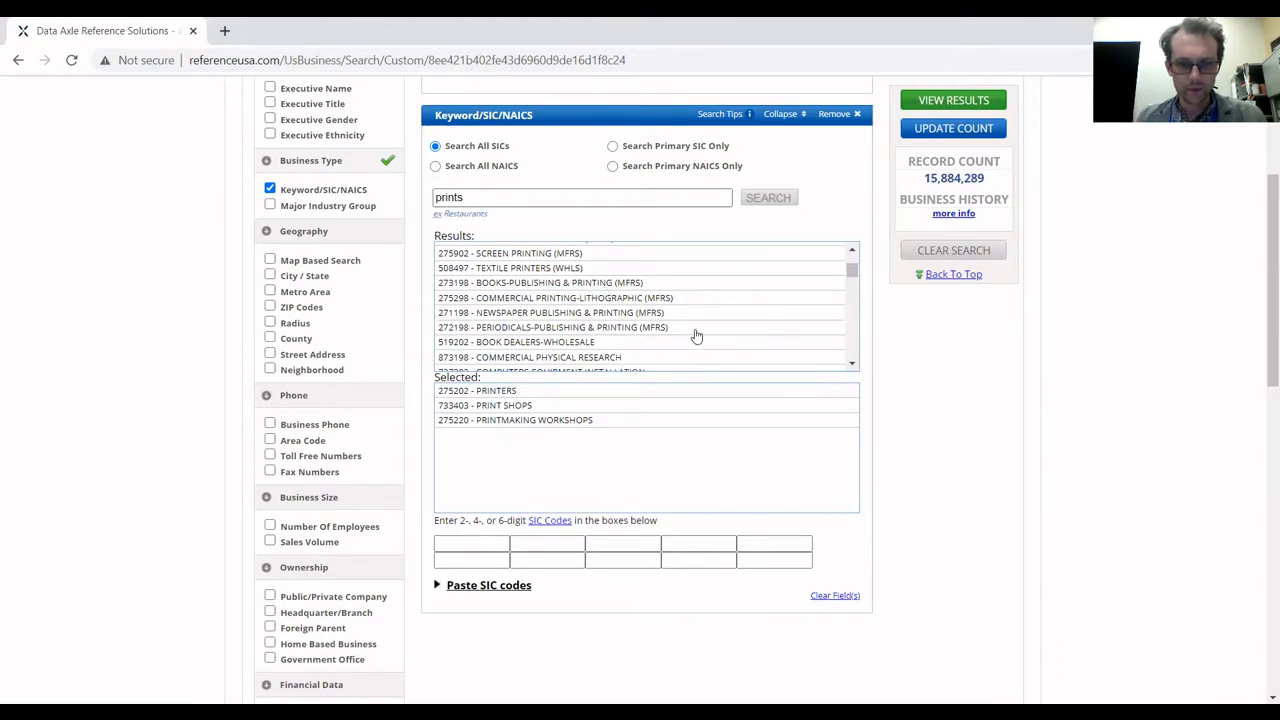
scroll(697, 336, "down", 1)
- Search all SICs for "letterpress" and examine the exact, related and also-see matches
double_click(501, 204)
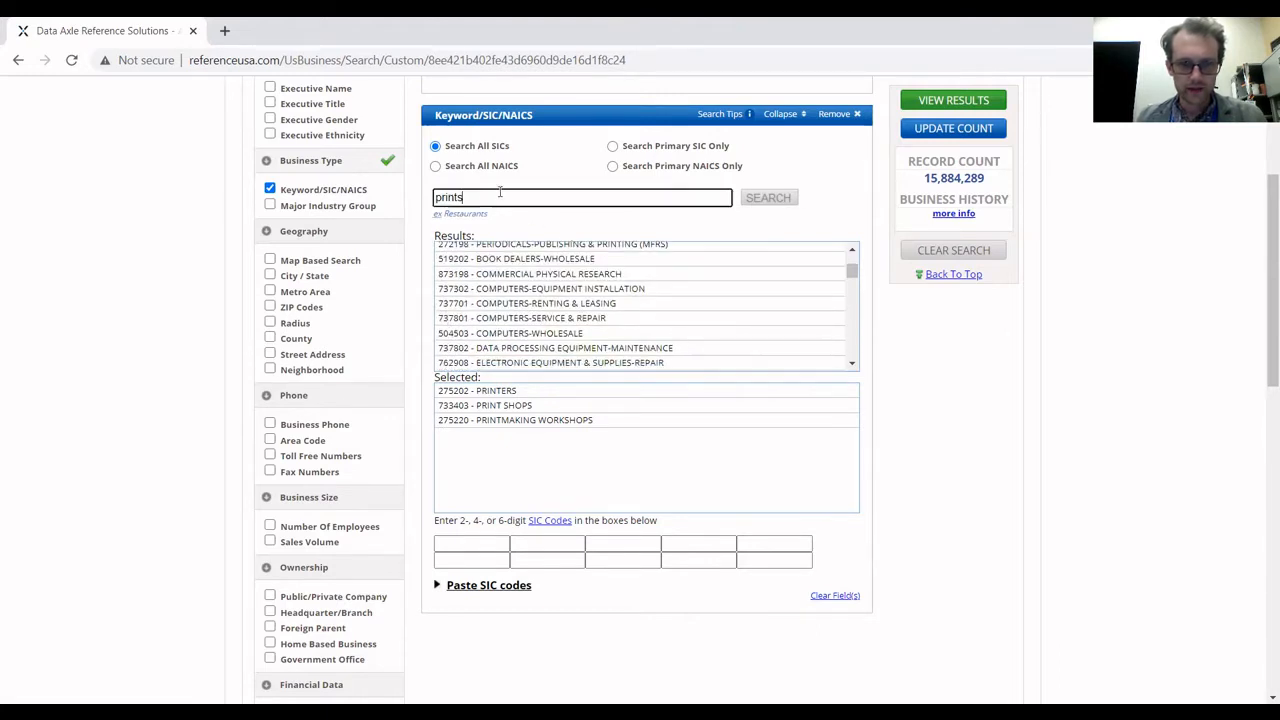
type("letterpress")
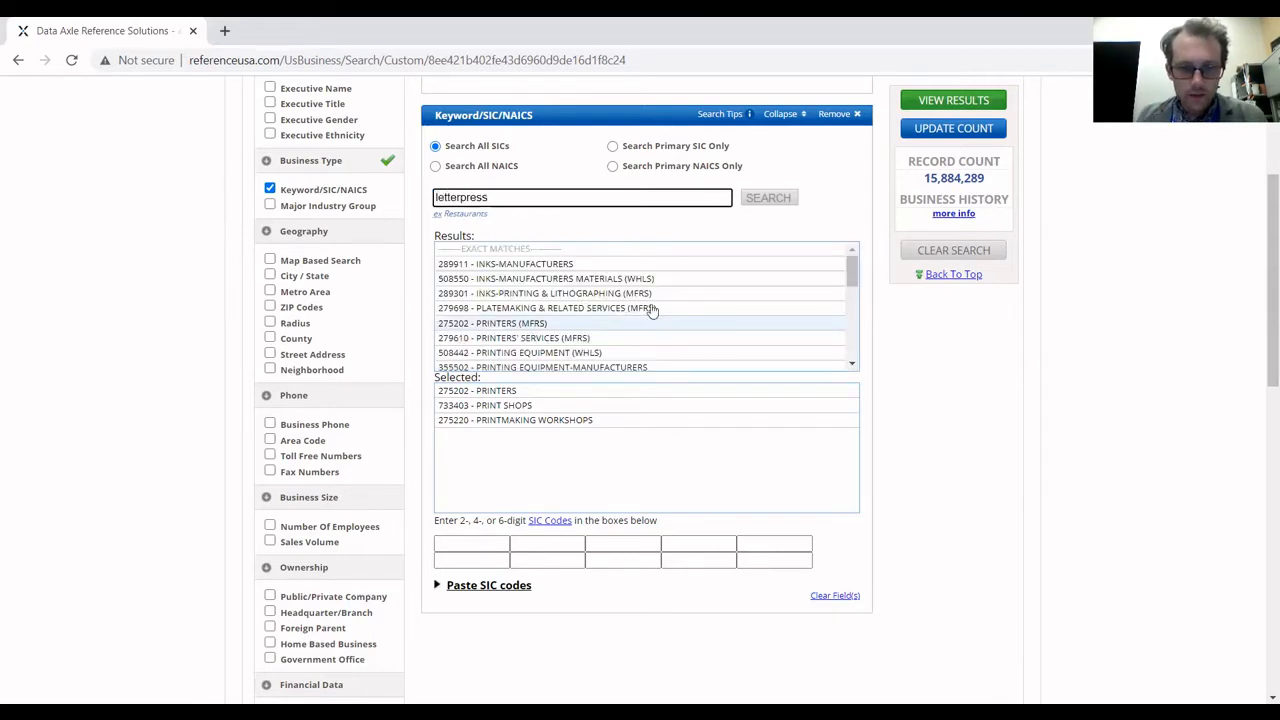
scroll(668, 300, "down", 2)
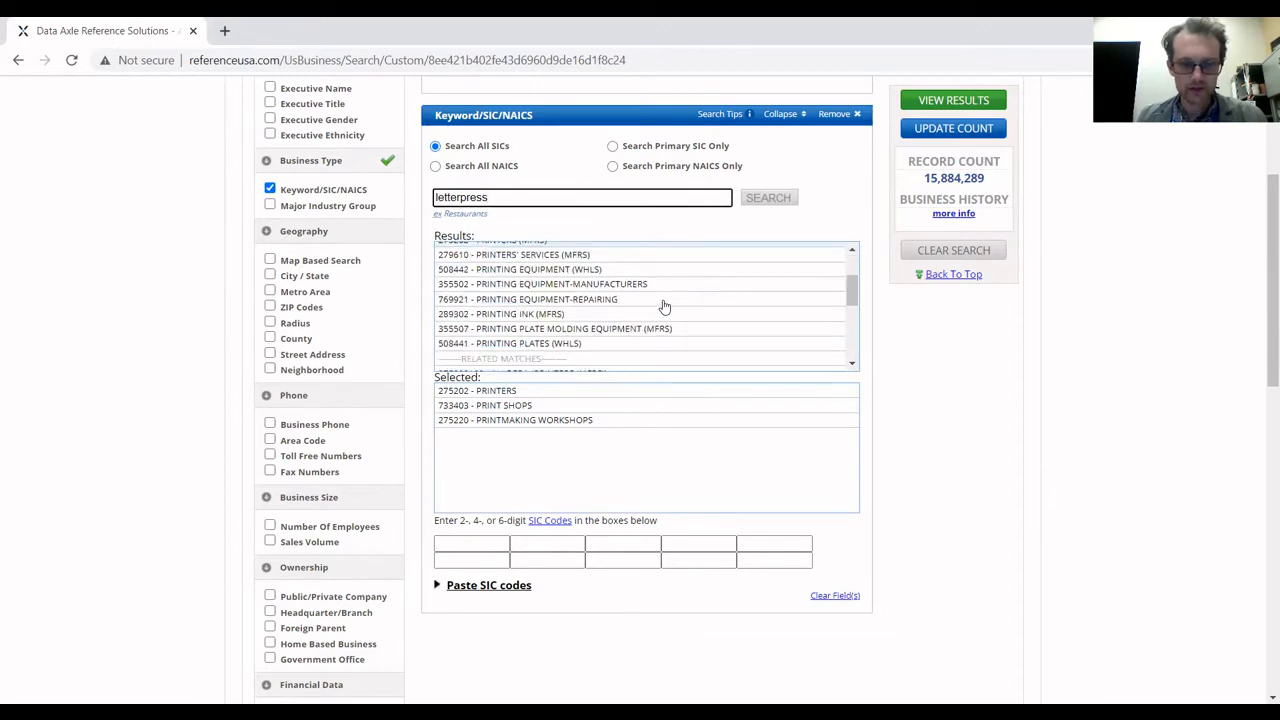
scroll(686, 313, "down", 2)
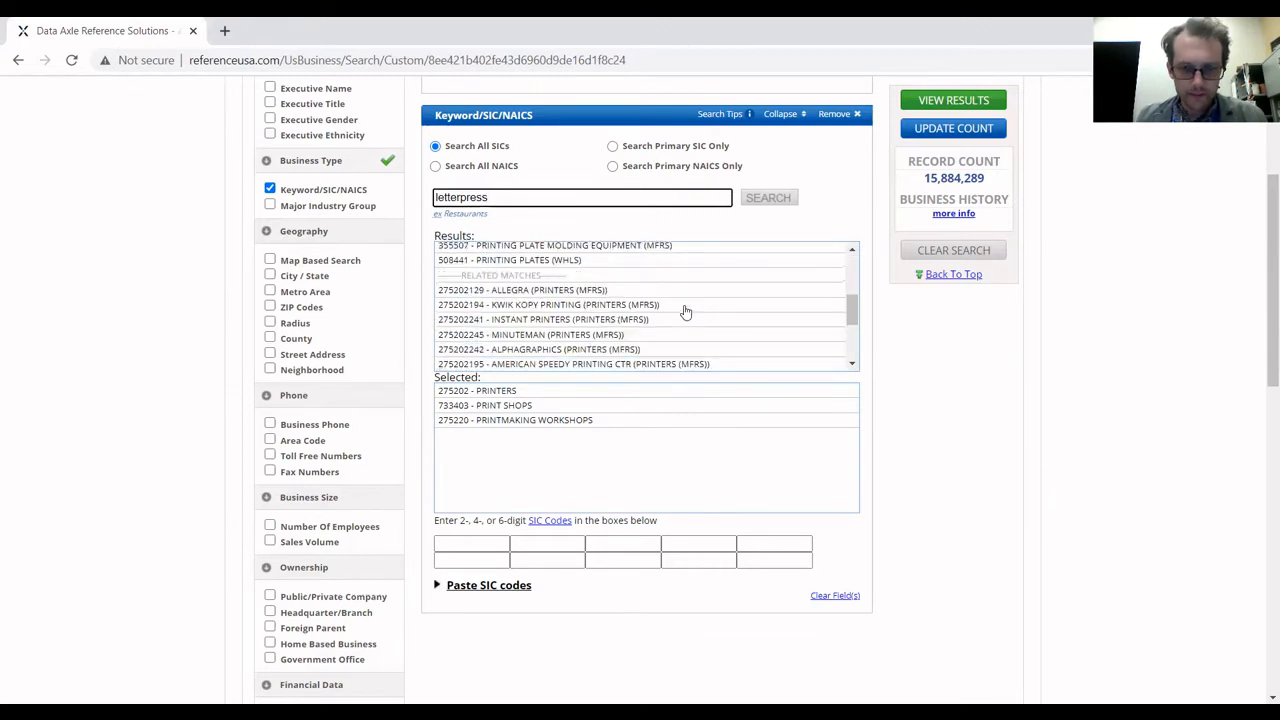
scroll(686, 310, "down", 2)
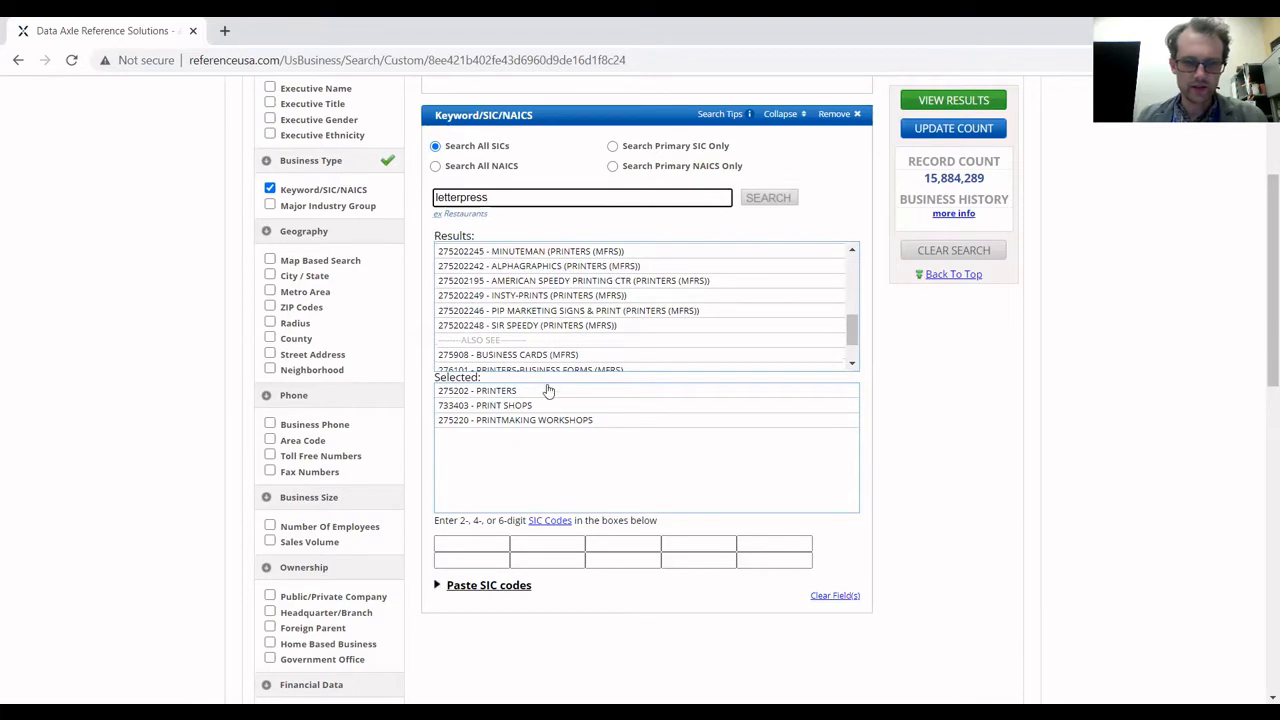
- Add the City / State criterion from Geography, search it for "baton rouge" and select Baton Rouge, LA
scroll(737, 283, "up", 10)
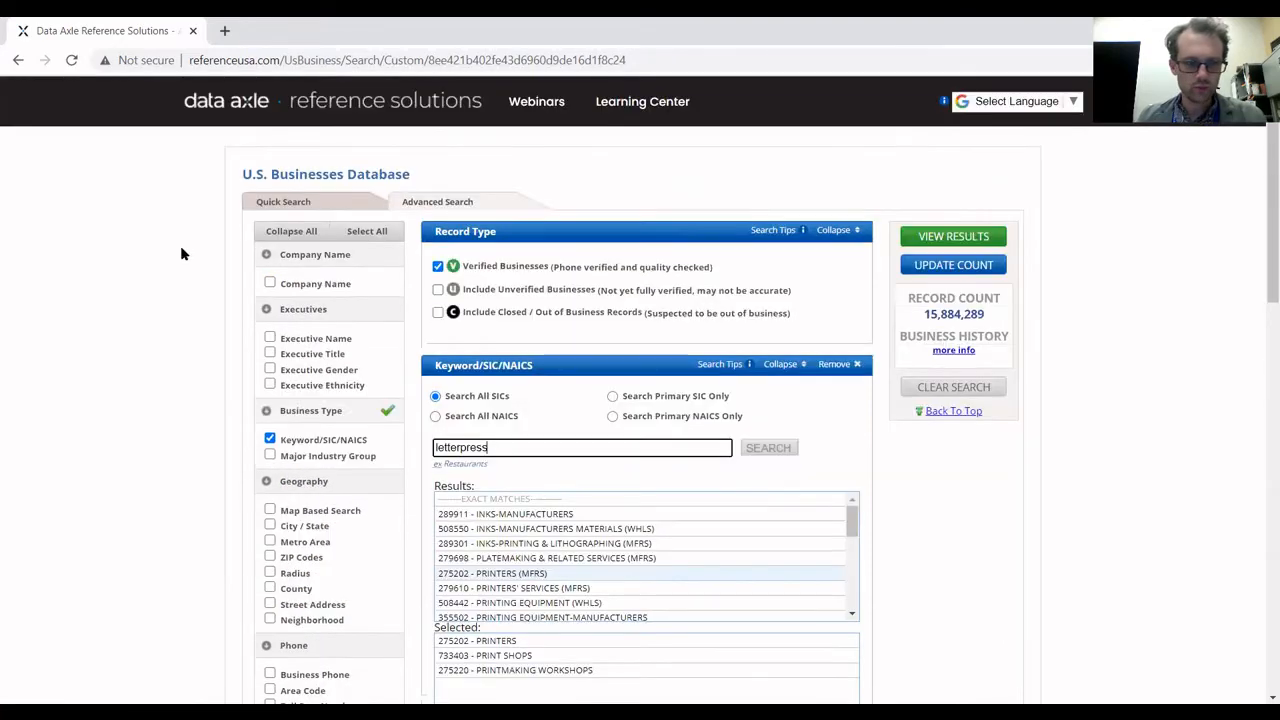
scroll(183, 252, "down", 2)
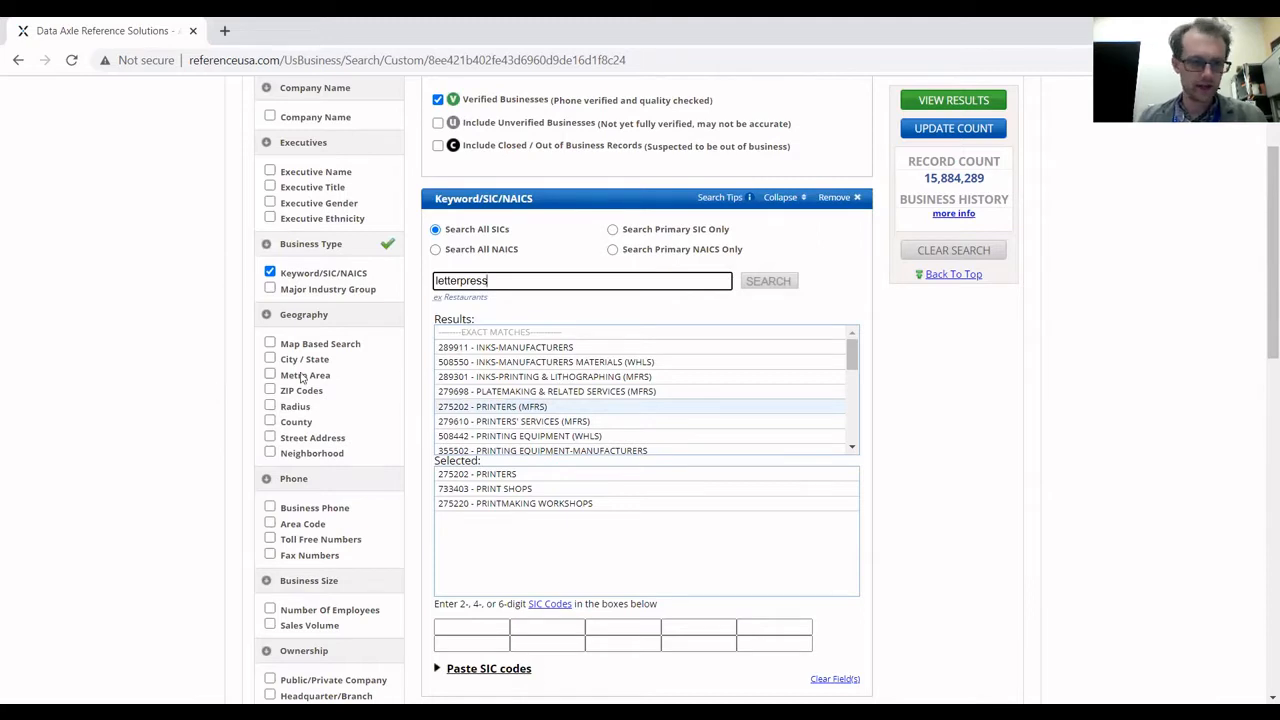
left_click(270, 360)
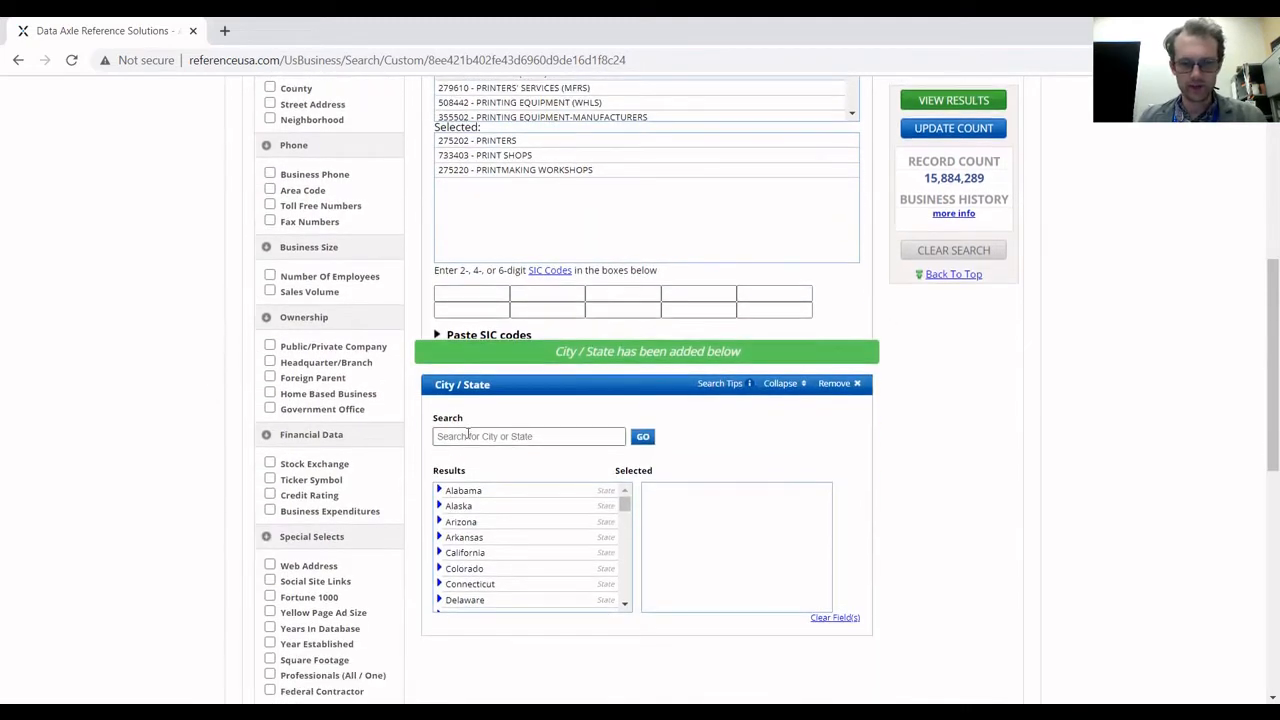
left_click(448, 436)
type("bal")
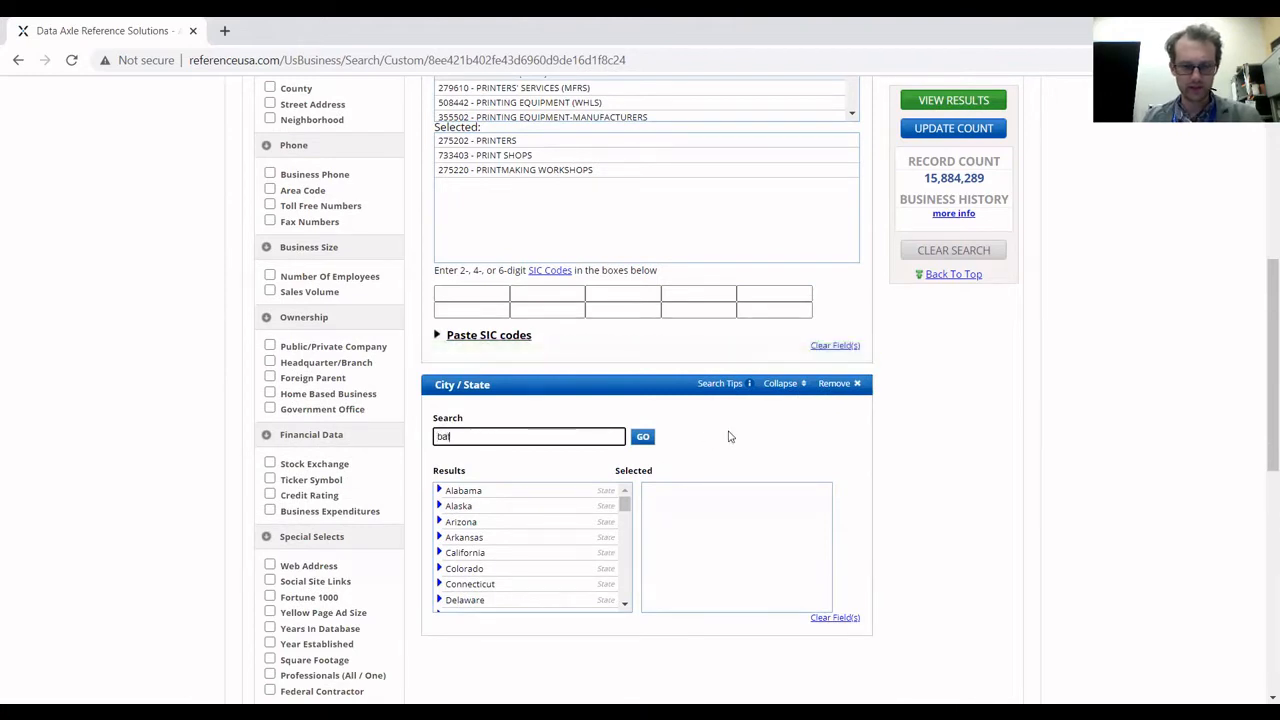
type("on rouge")
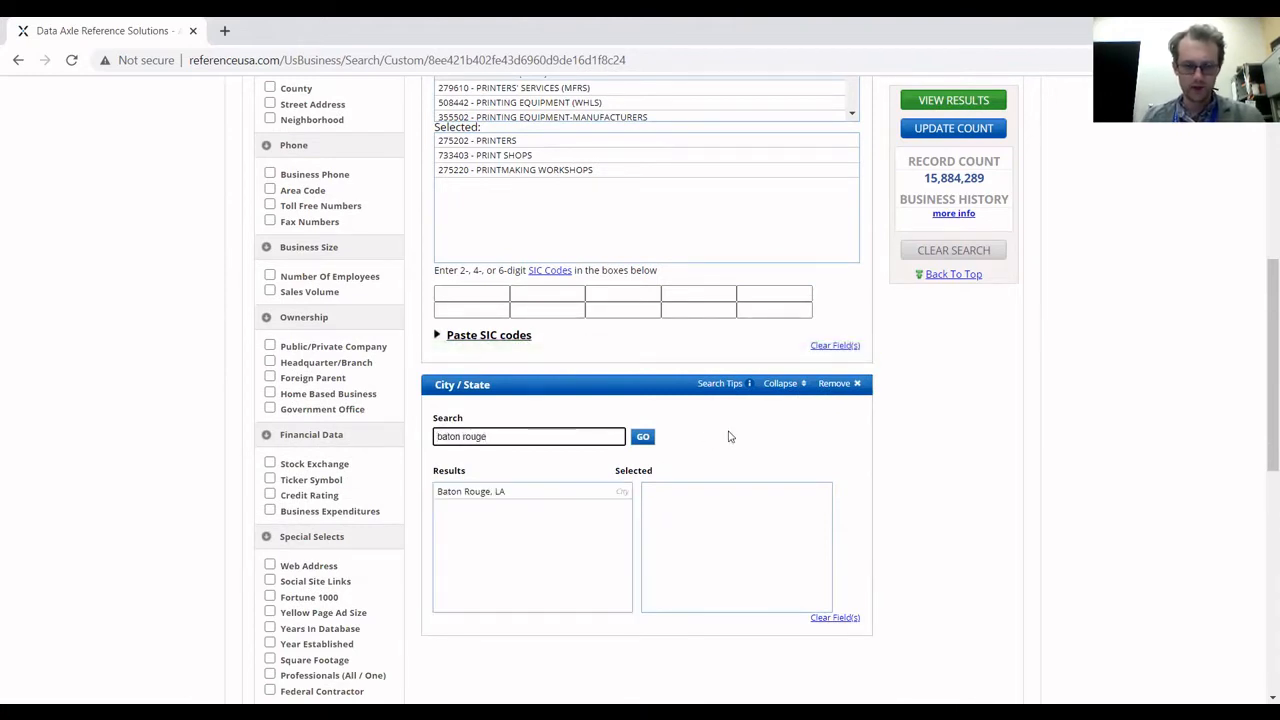
left_click(498, 499)
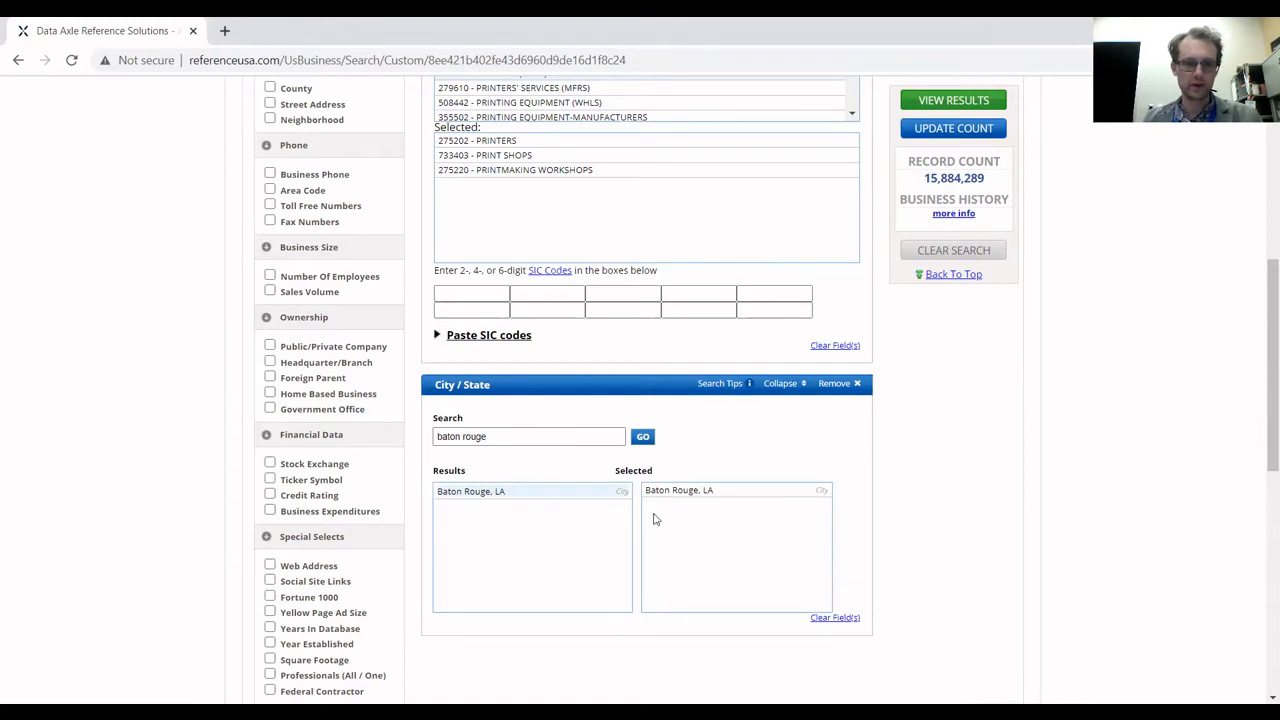
- Search the cities for "houston", try out Houston matches such as DE and MO, and remove them from the selected cities
left_click(552, 440)
key("ctrl+shift+Left")
key("ctrl+shift+Left")
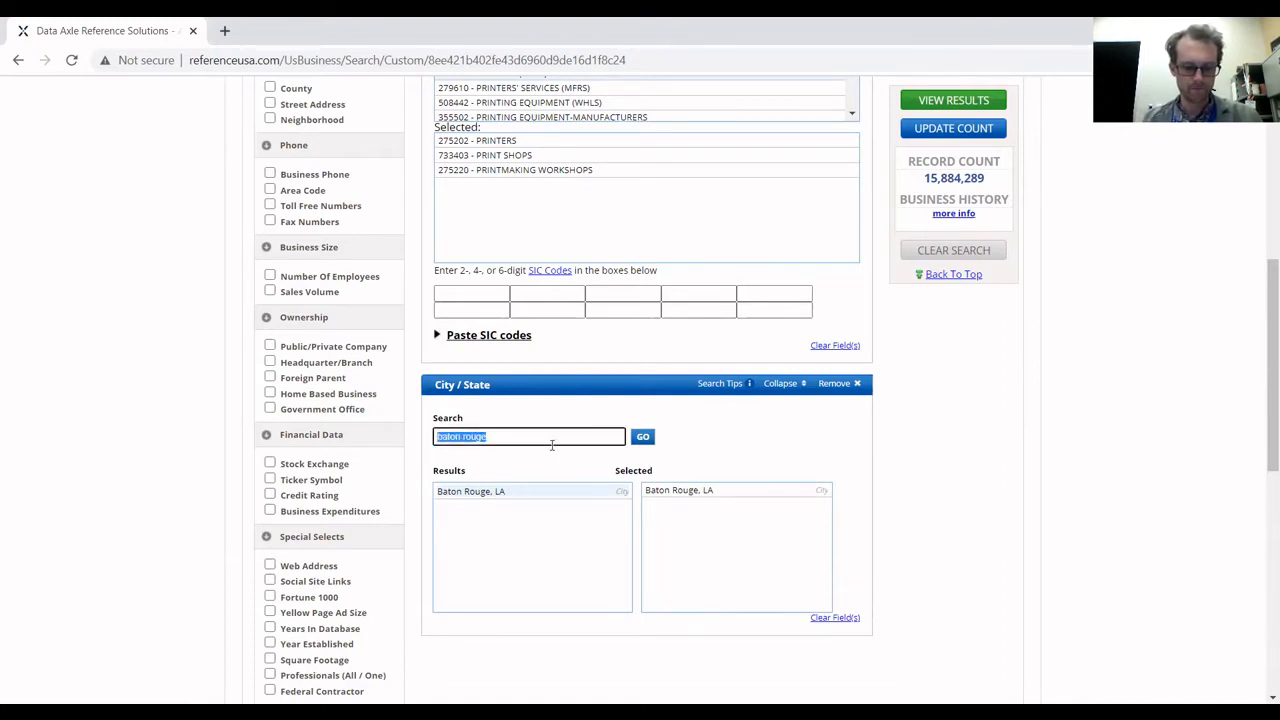
type("houston")
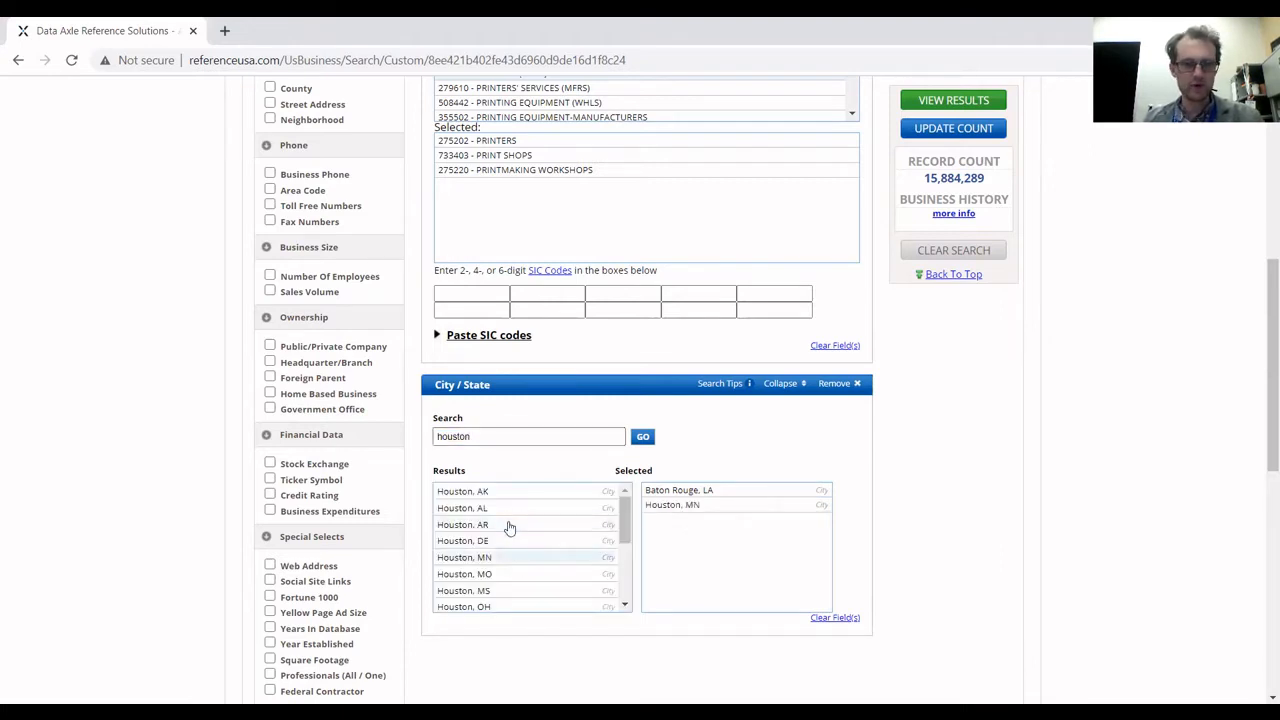
left_click(484, 576)
left_click(533, 553)
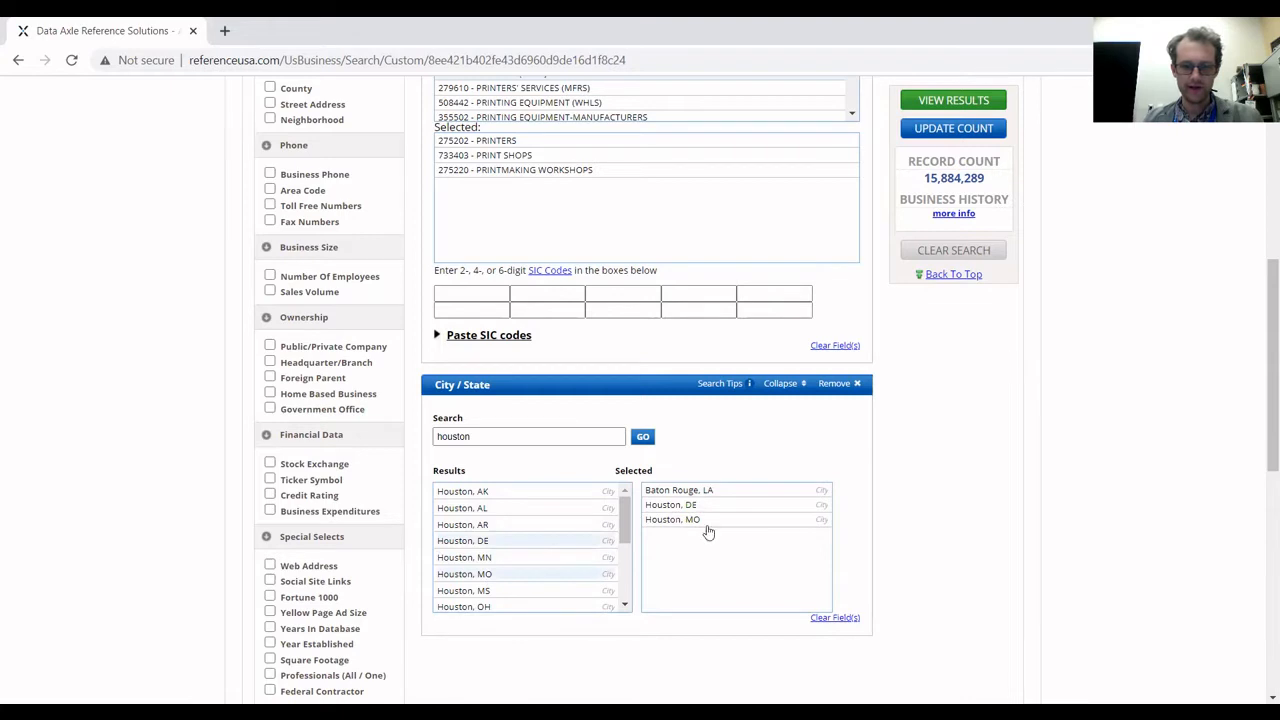
left_click(706, 524)
left_click(706, 510)
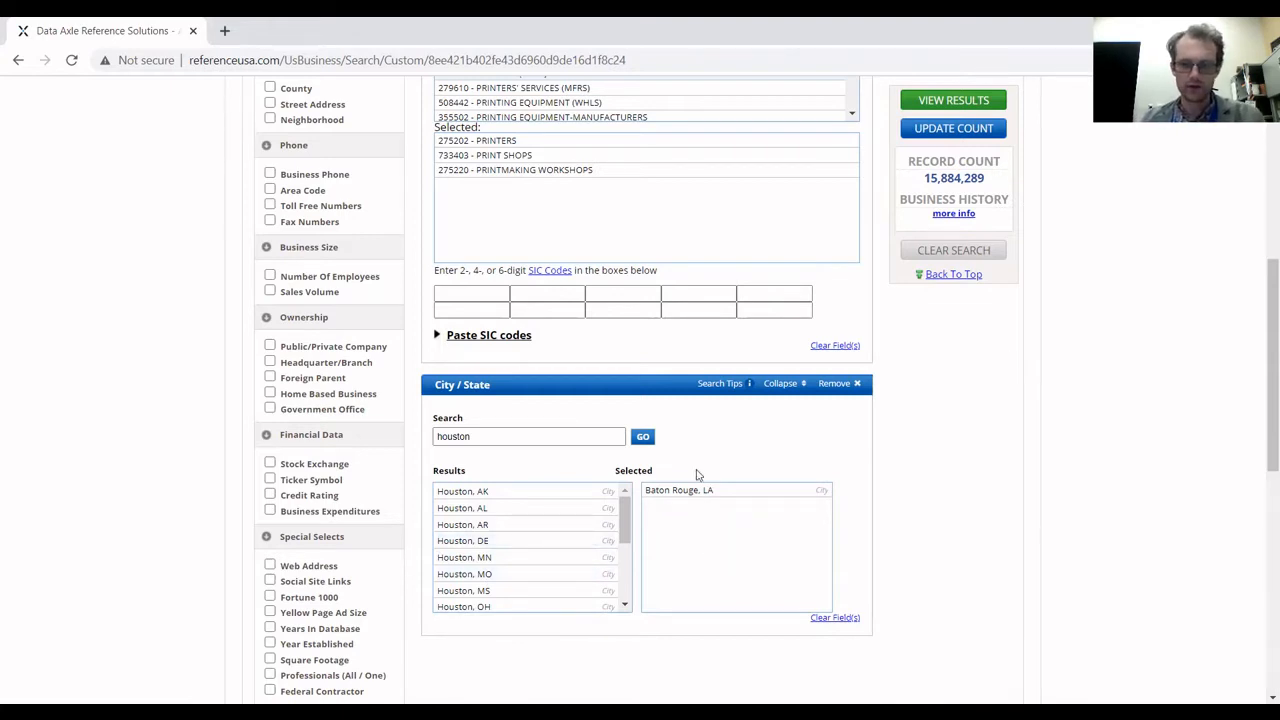
- Update the record count for the chosen SIC codes and Baton Rouge, and view the results
scroll(871, 466, "up", 1)
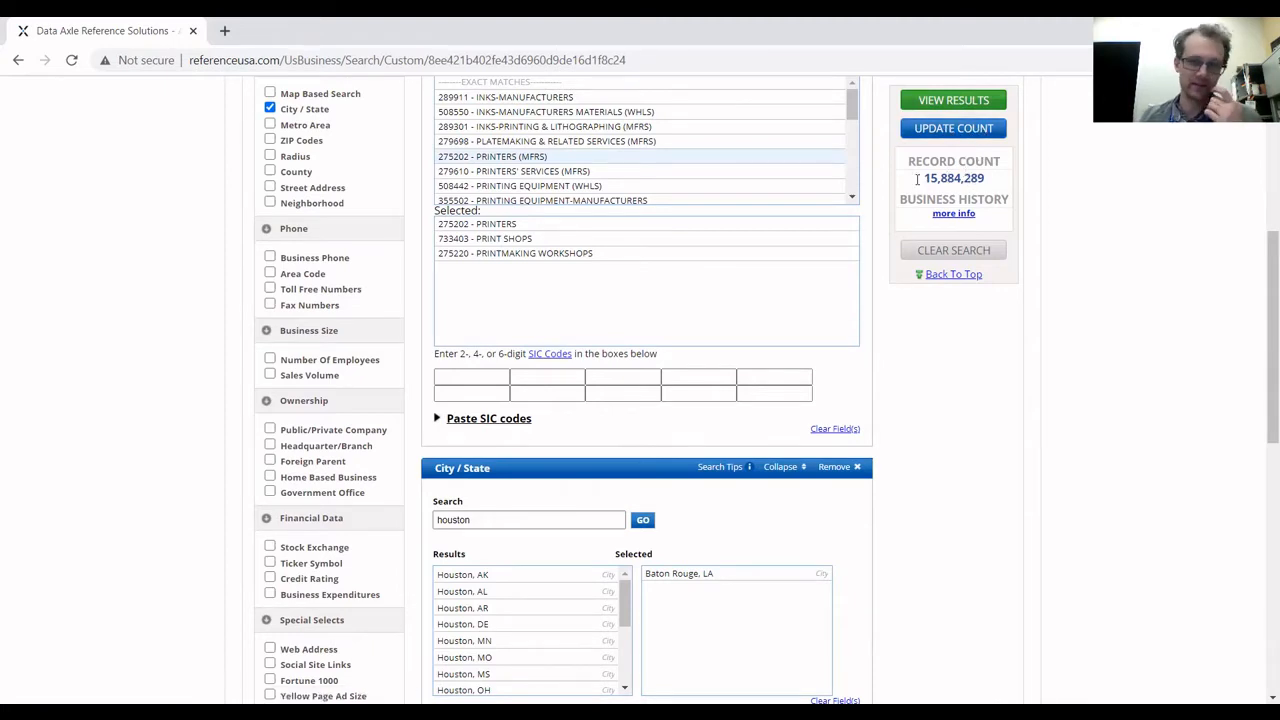
left_click(952, 130)
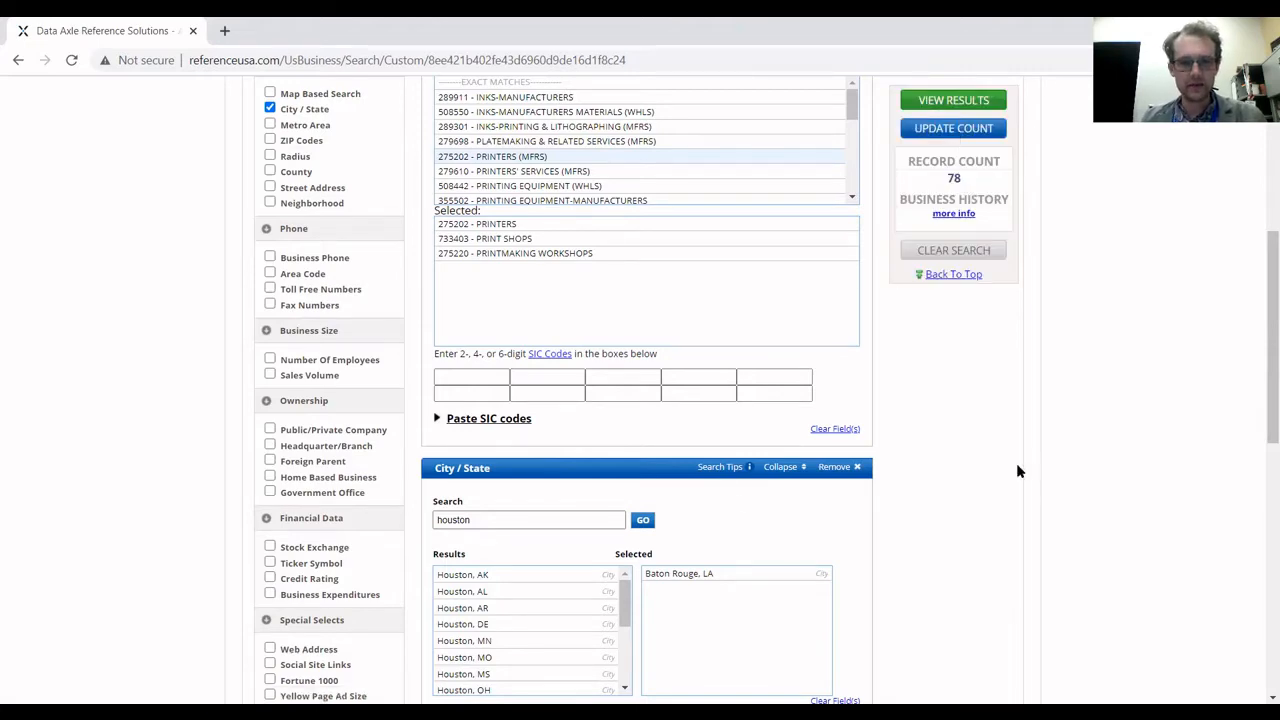
scroll(1016, 471, "up", 2)
scroll(1029, 321, "down", 1)
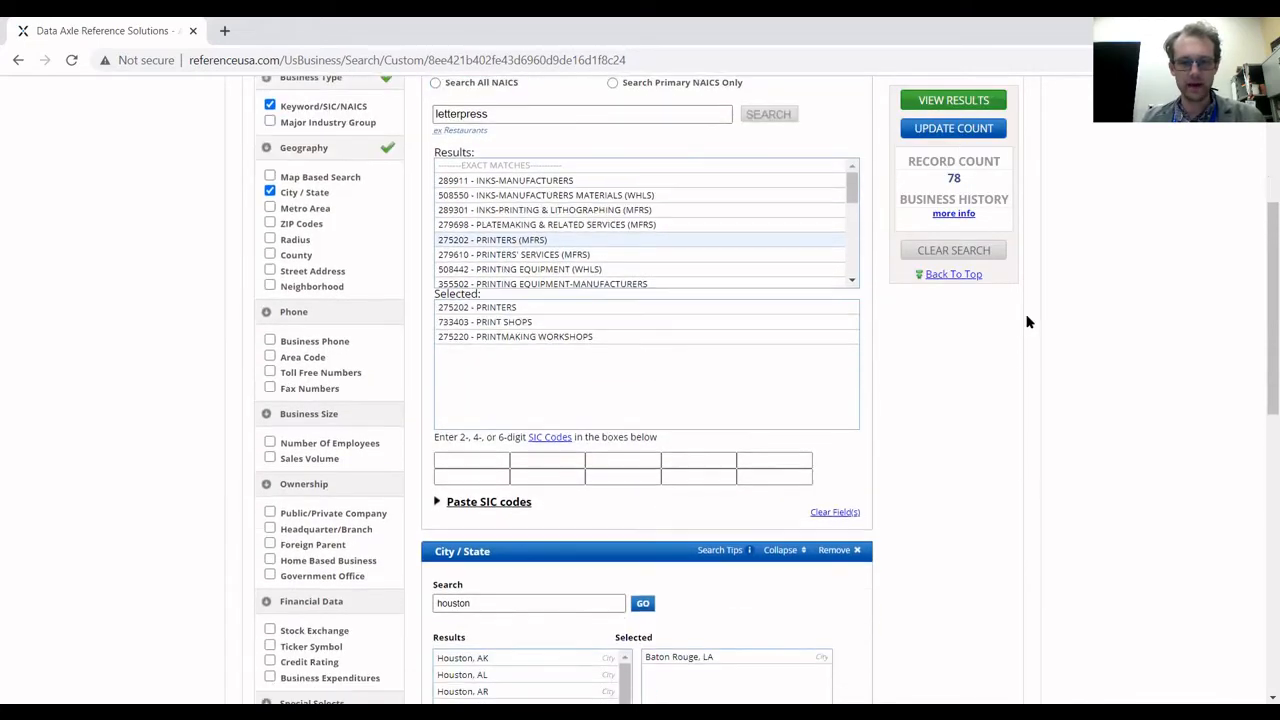
scroll(977, 486, "down", 1)
scroll(957, 477, "up", 2)
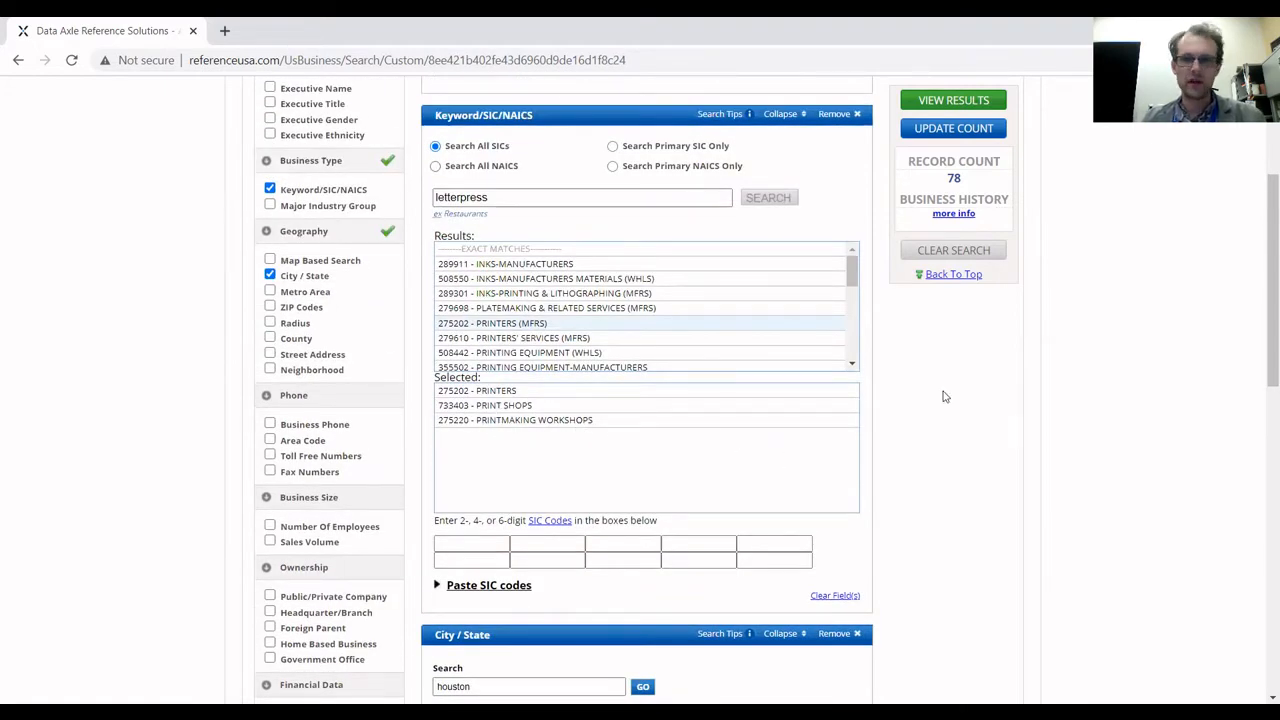
left_click(953, 100)
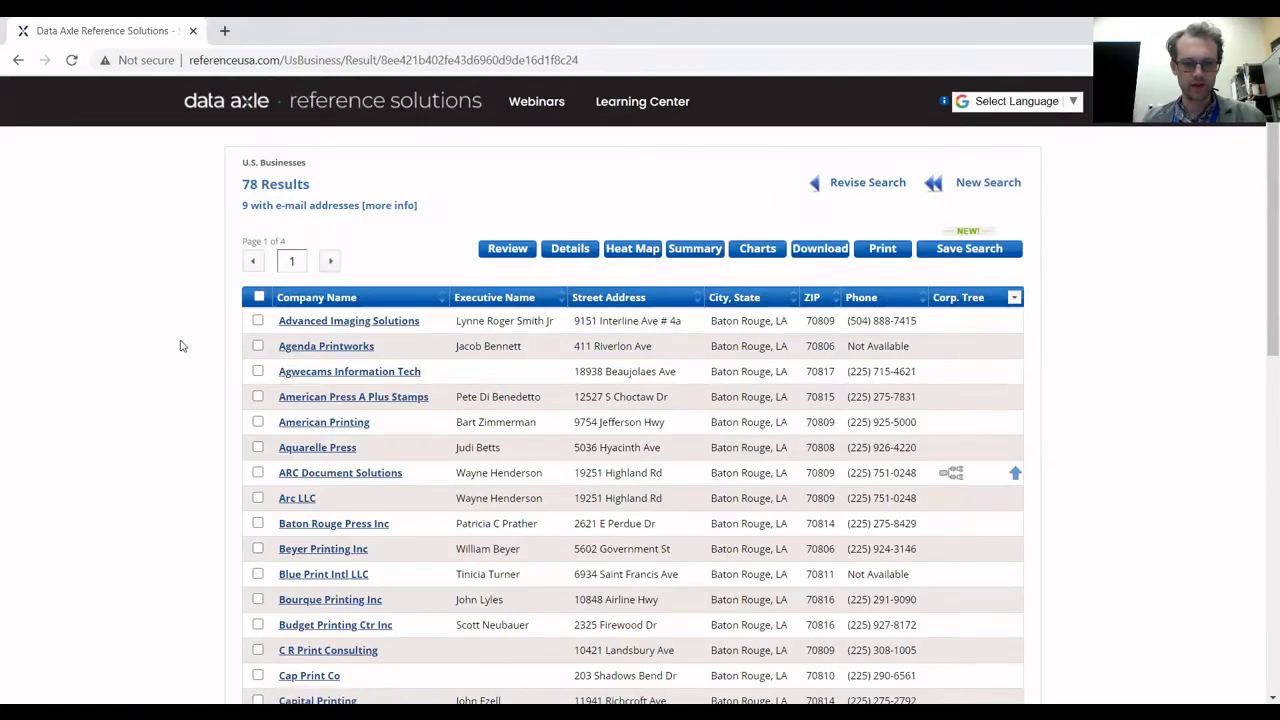
- Select all records on the first results page, look at their print detail options and return to the results list
scroll(200, 340, "down", 2)
scroll(500, 300, "down", 5)
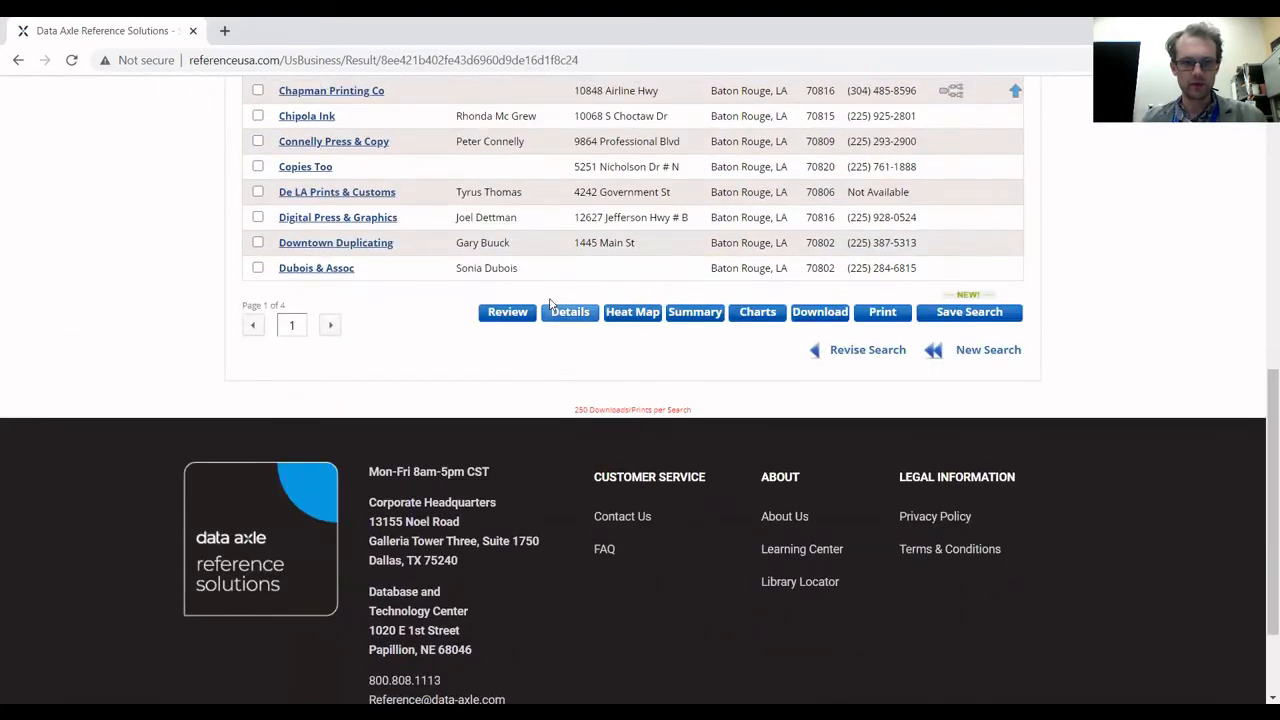
scroll(550, 305, "up", 6)
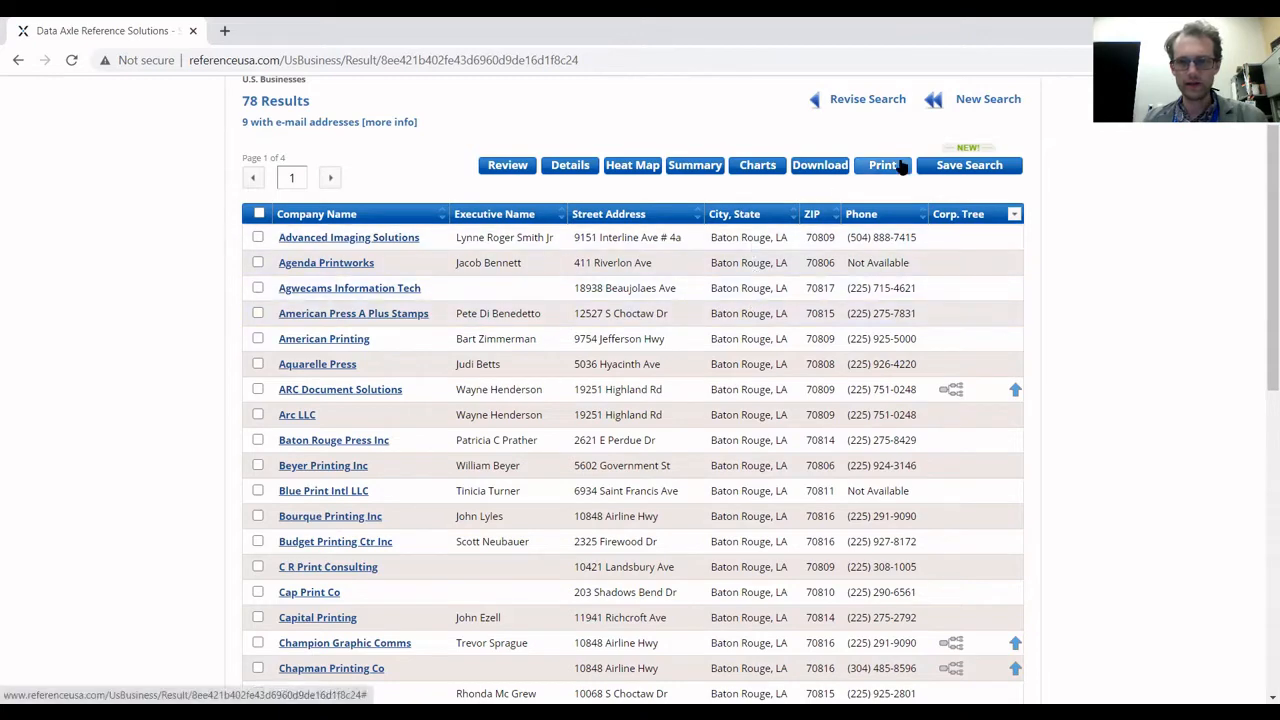
left_click(880, 166)
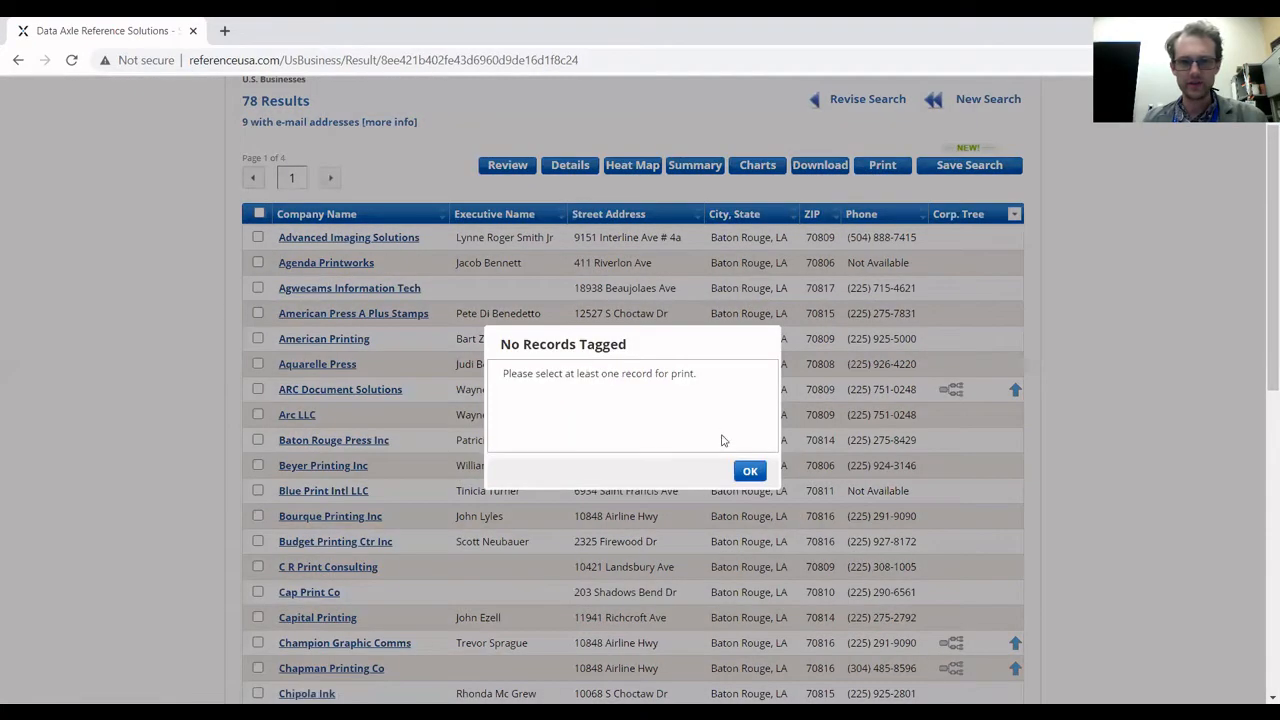
left_click(750, 472)
left_click(258, 214)
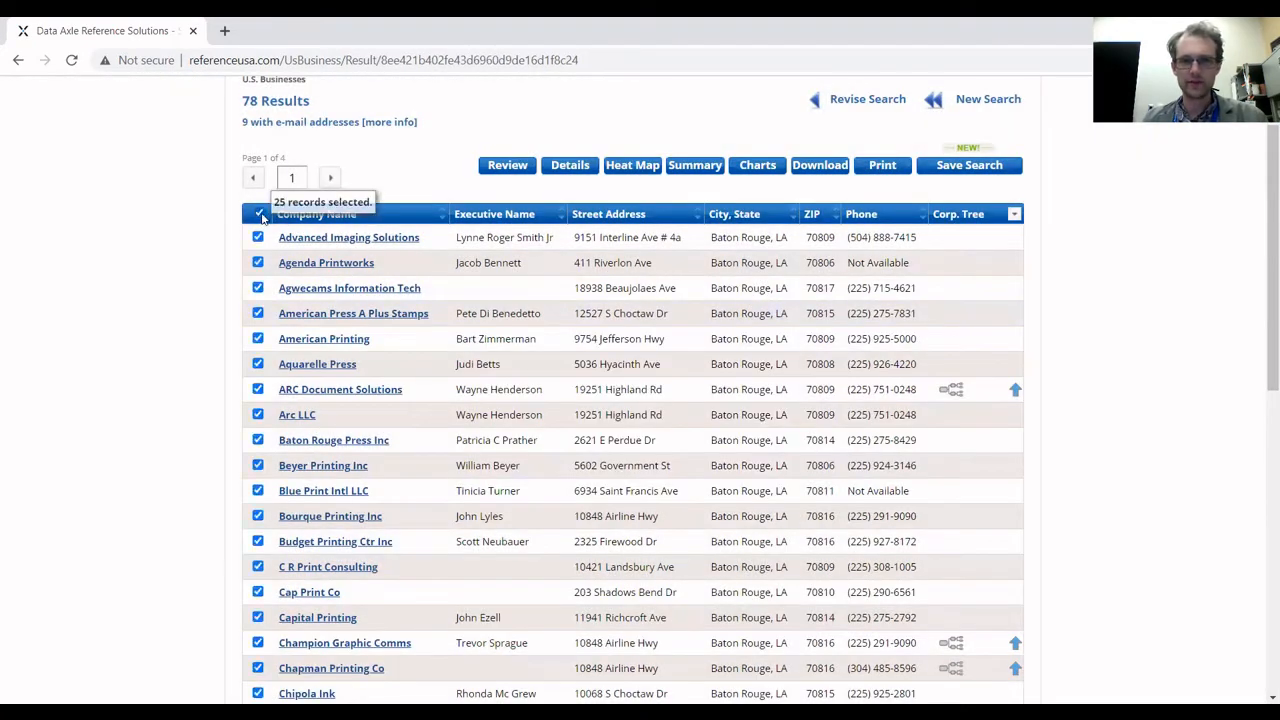
left_click(896, 163)
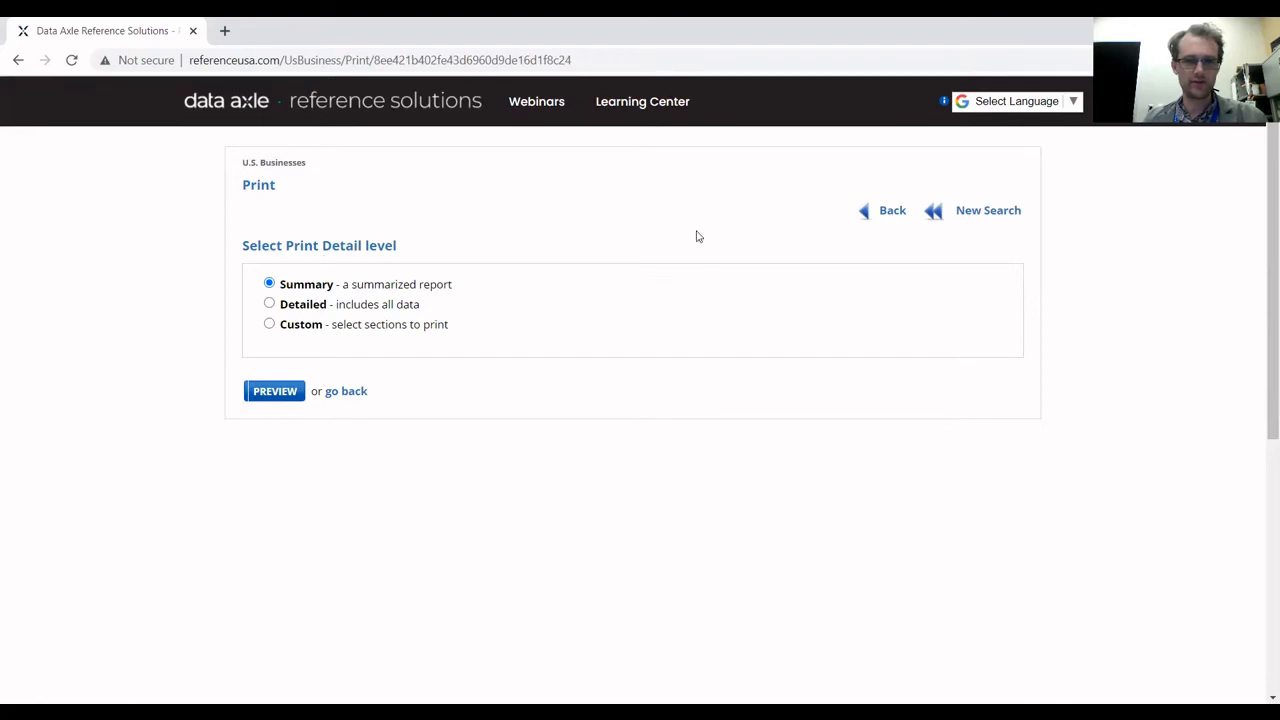
left_click(886, 214)
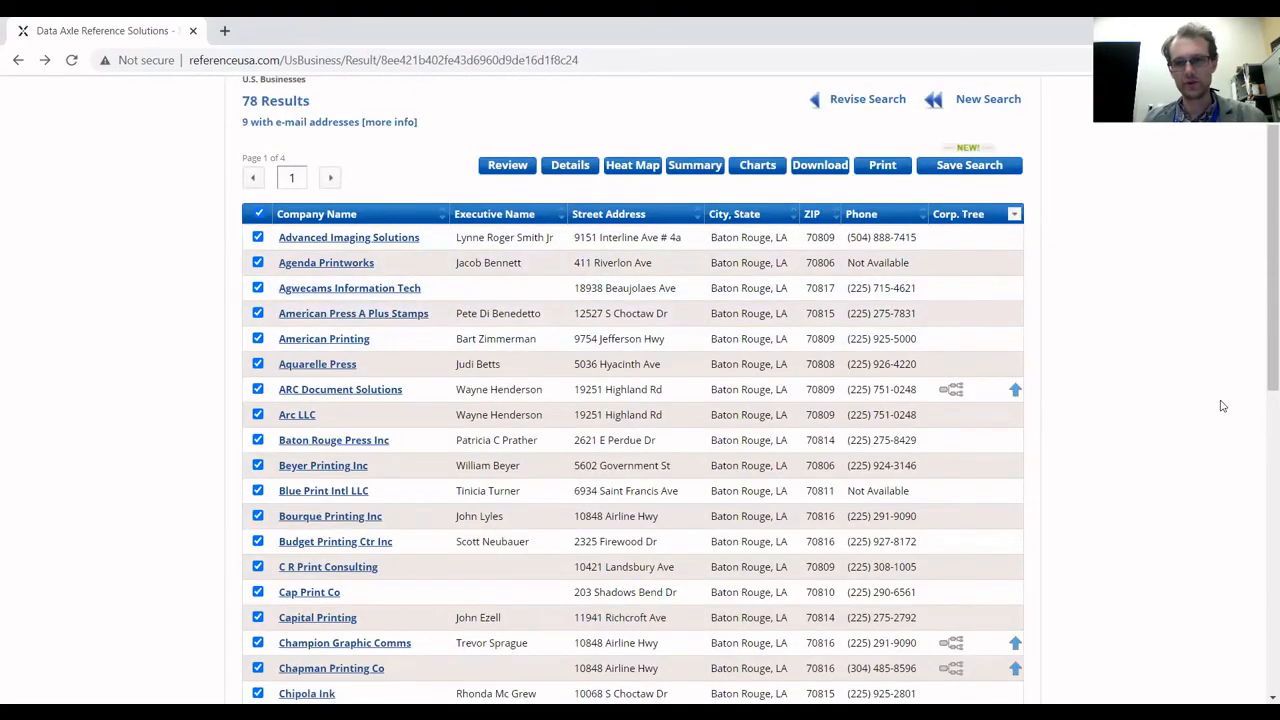
- Clear the selection of all records on the first results page and look through the listed businesses
scroll(1200, 397, "down", 6)
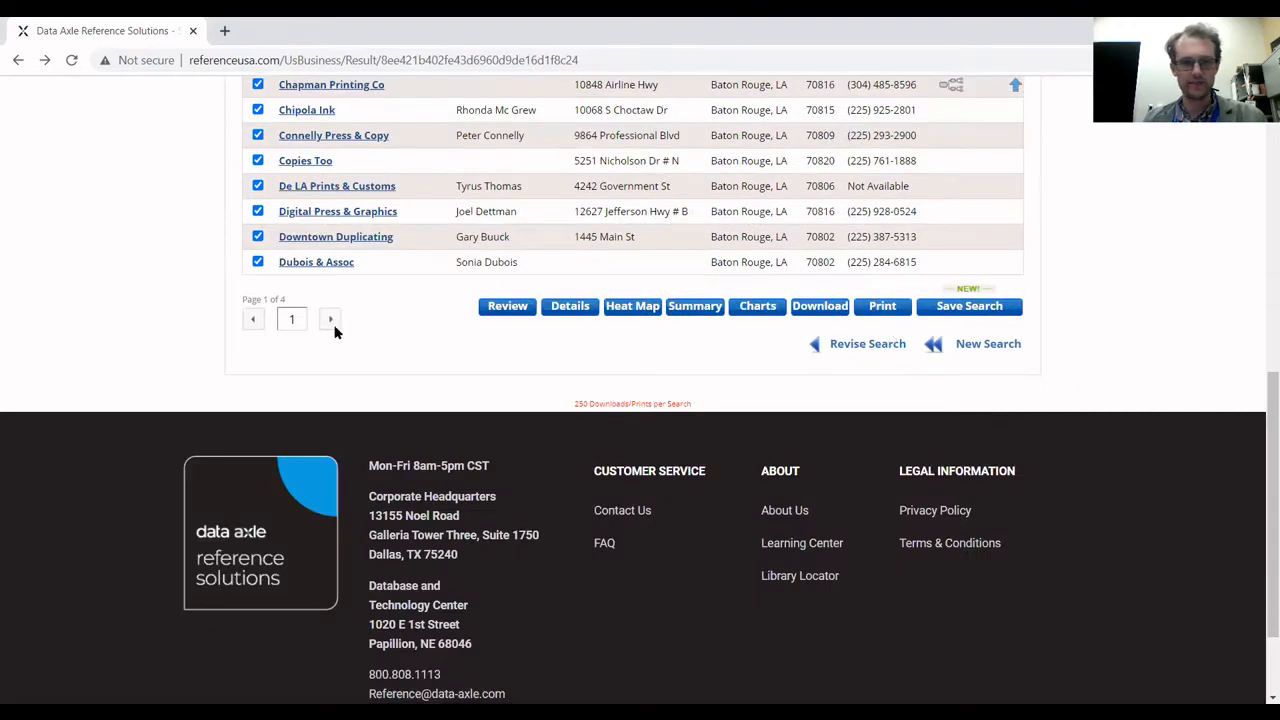
scroll(620, 348, "up", 6)
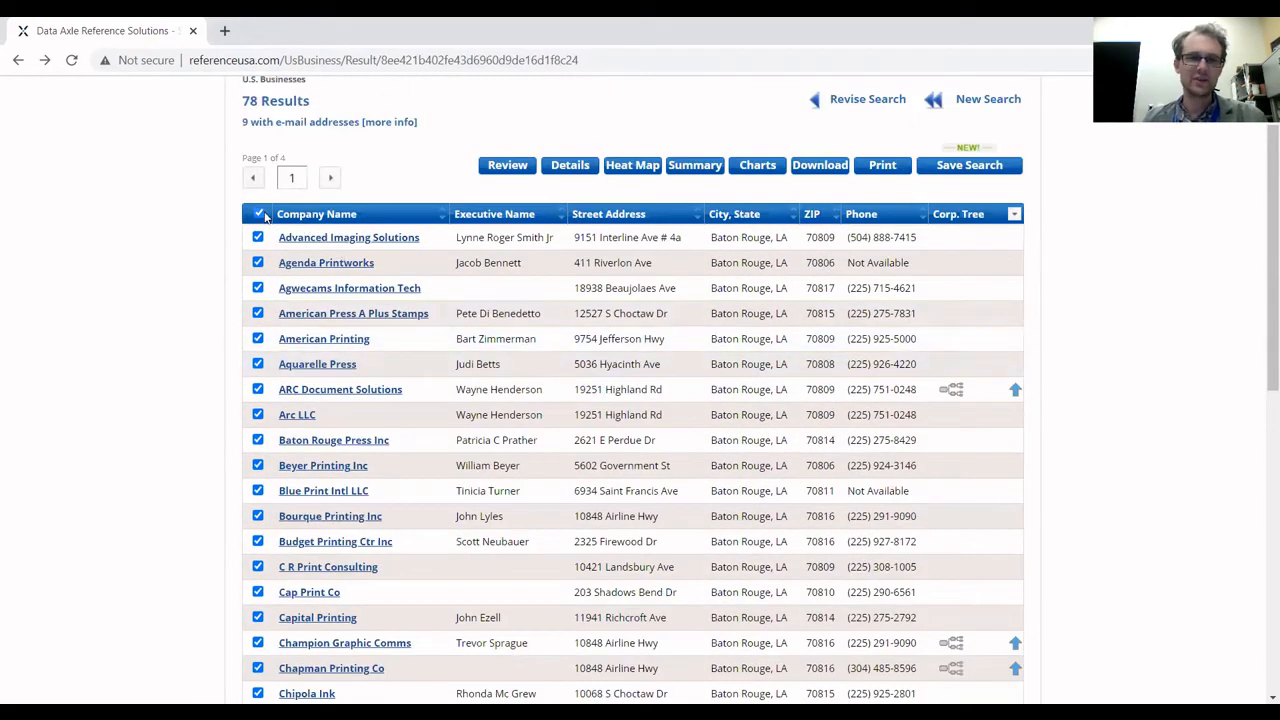
left_click(263, 215)
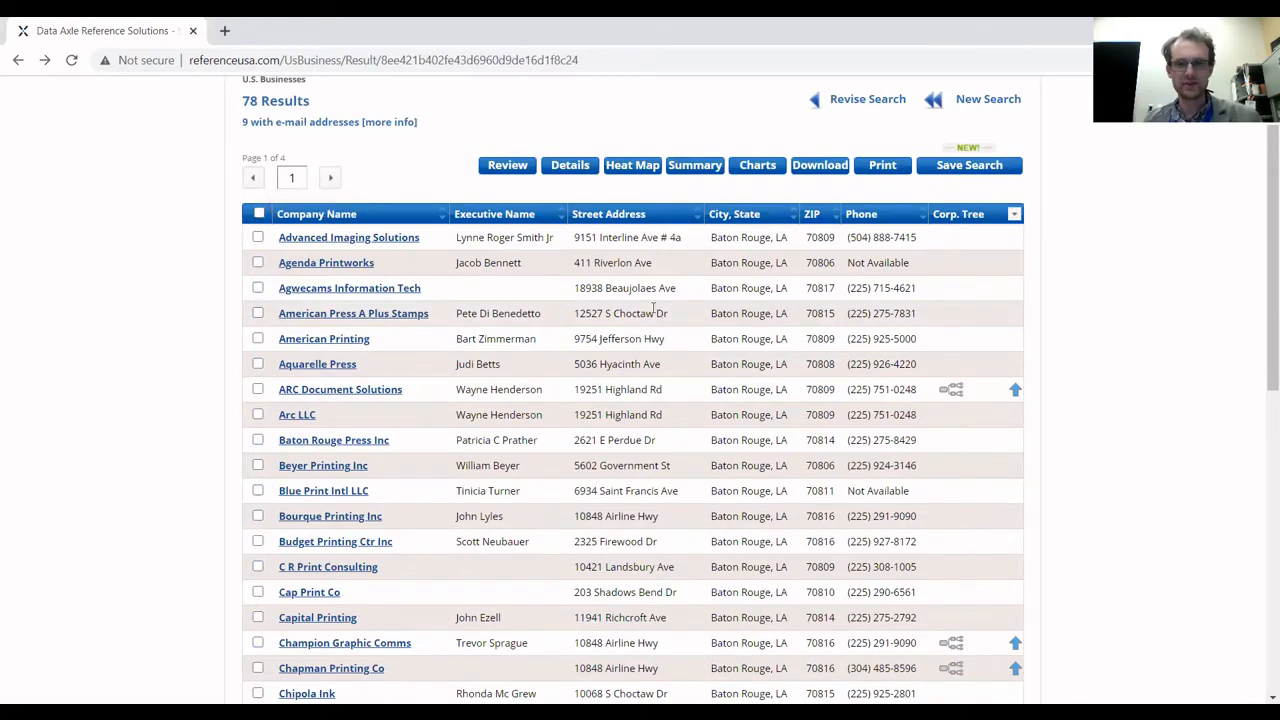
scroll(660, 308, "down", 2)
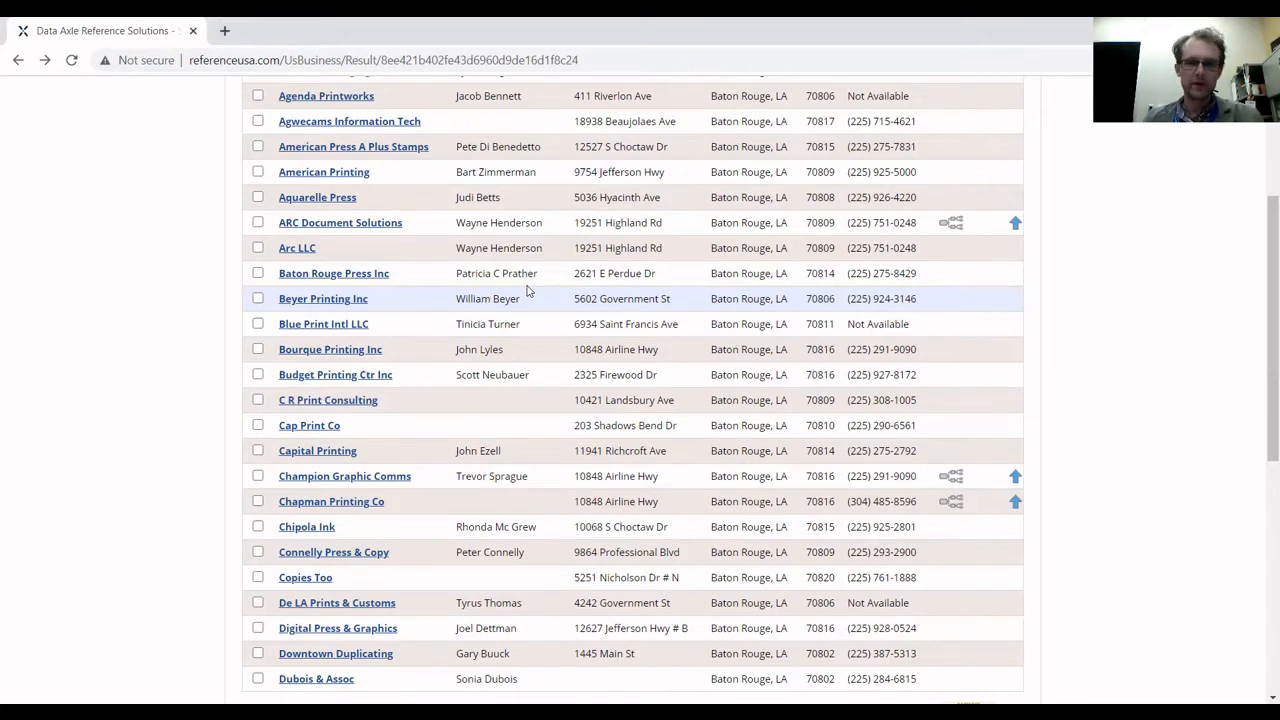
scroll(529, 291, "down", 3)
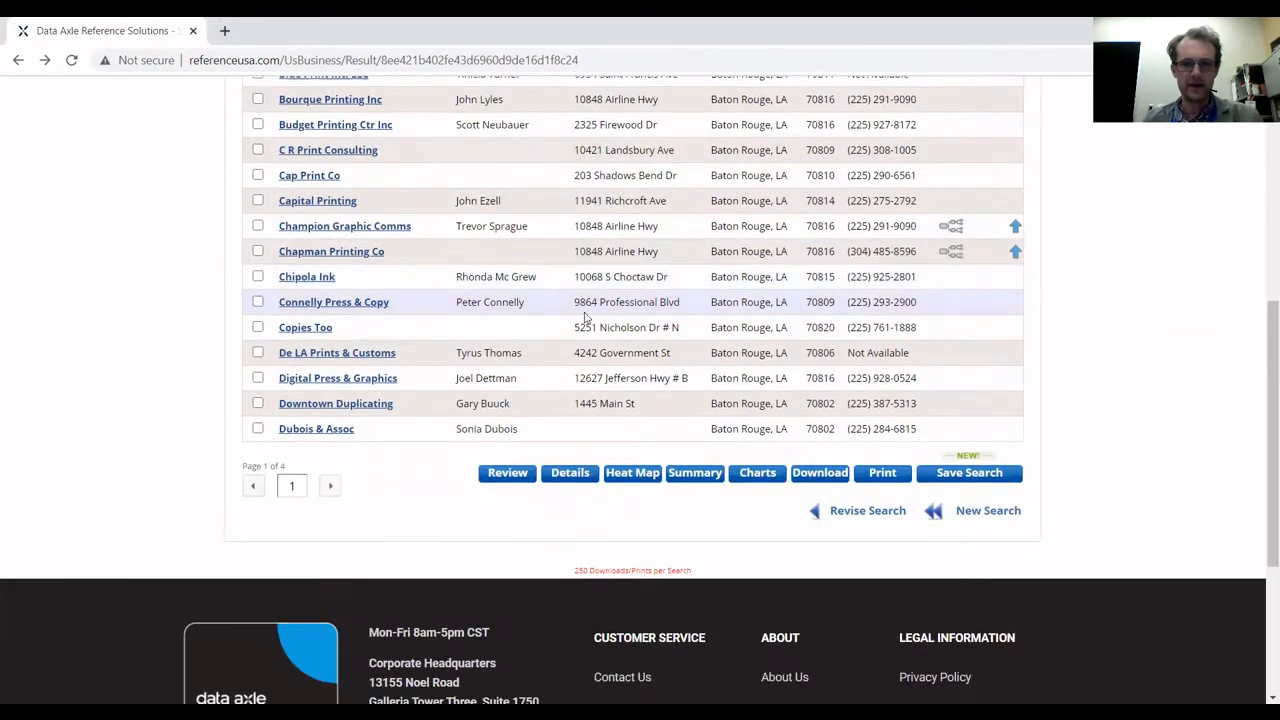
- Open the heat map of the search results by location and compare its individual business pins with the zoomed-out density view
scroll(586, 313, "up", 4)
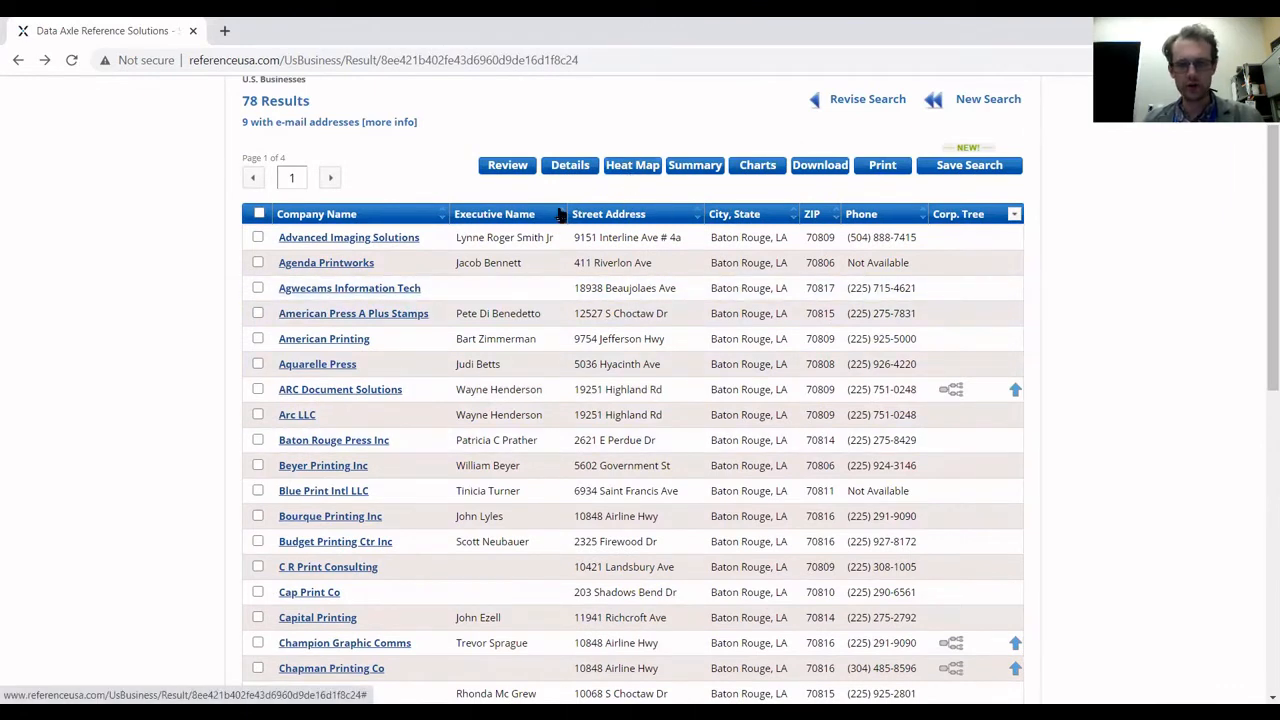
left_click(633, 170)
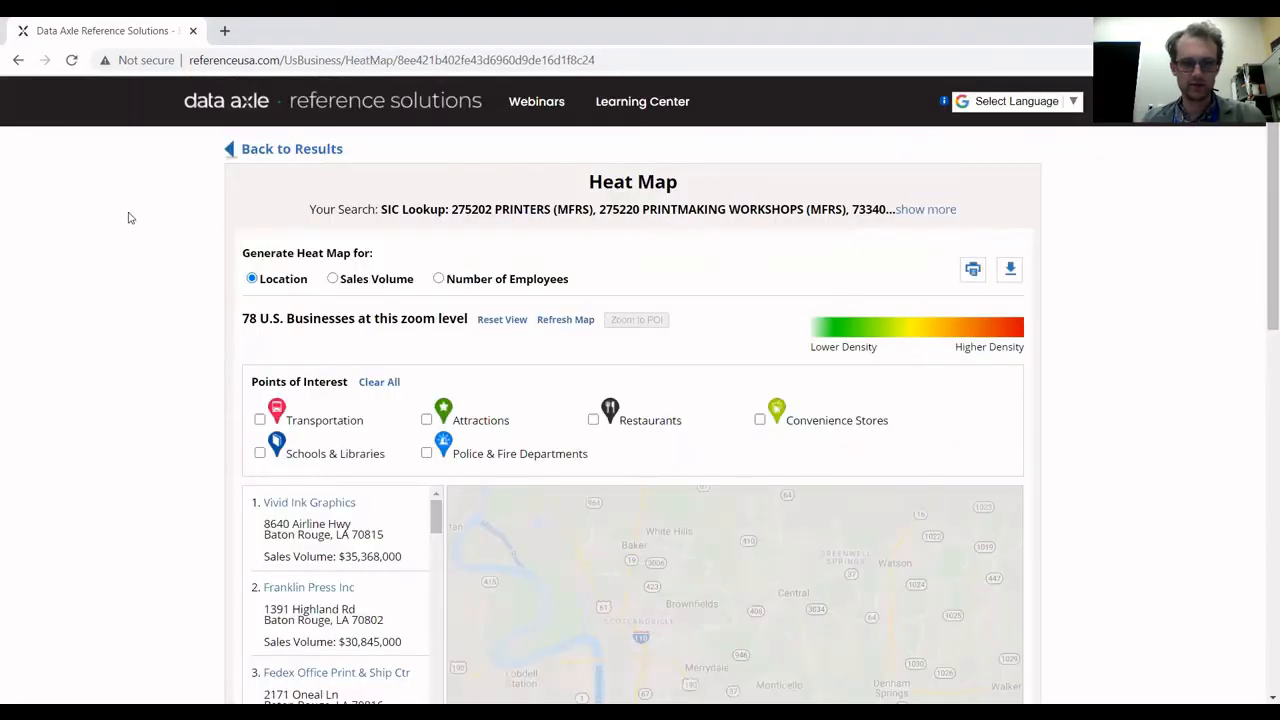
scroll(194, 220, "down", 2)
scroll(194, 222, "down", 1)
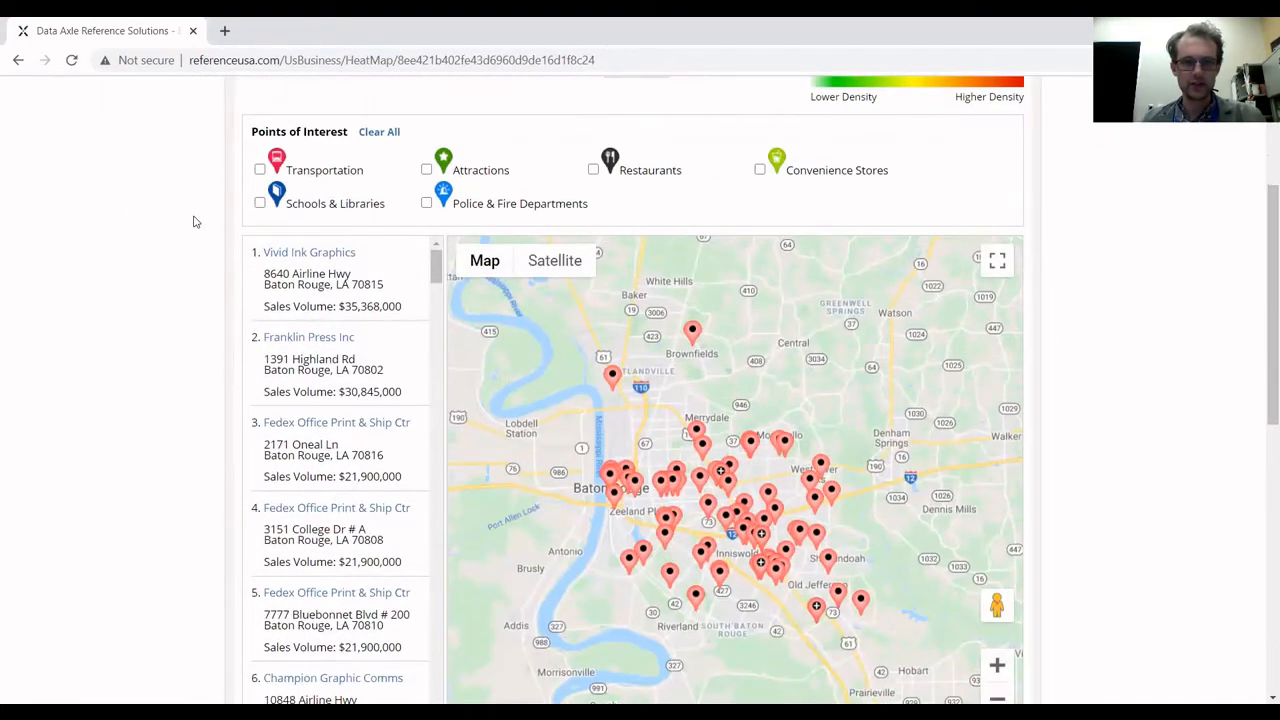
scroll(194, 222, "down", 1)
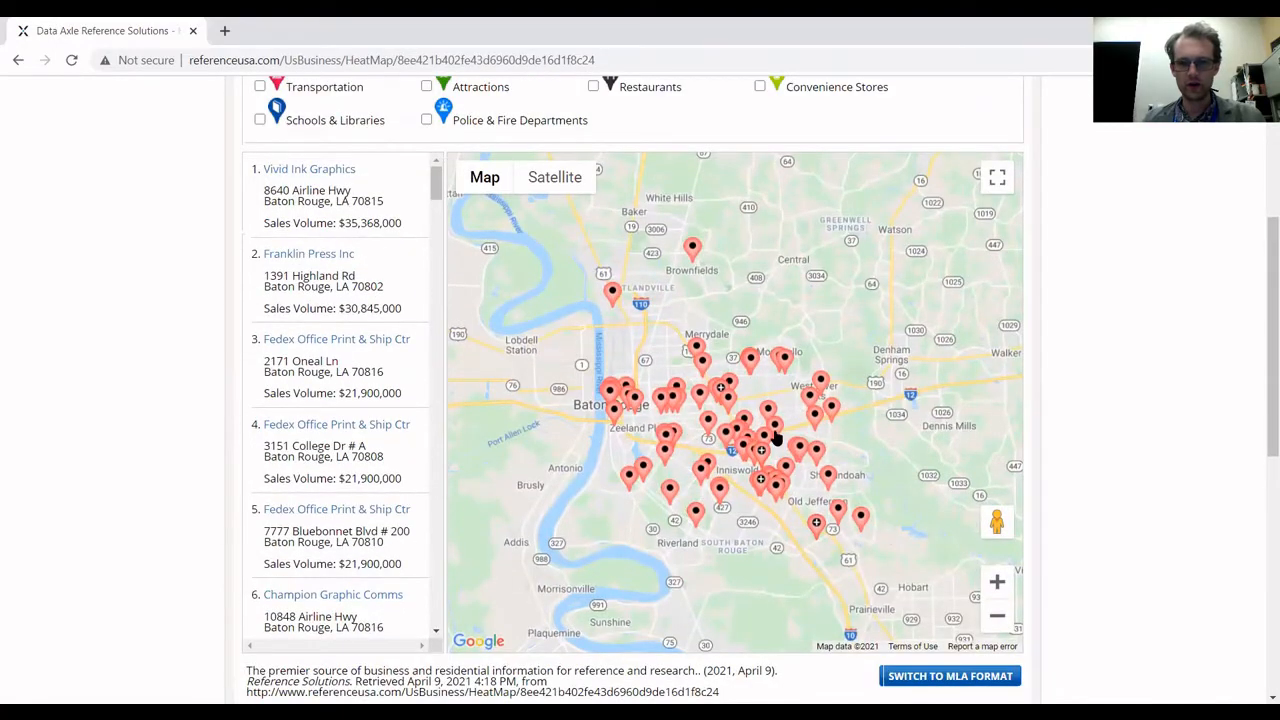
scroll(775, 438, "down", 1)
scroll(765, 425, "up", 1)
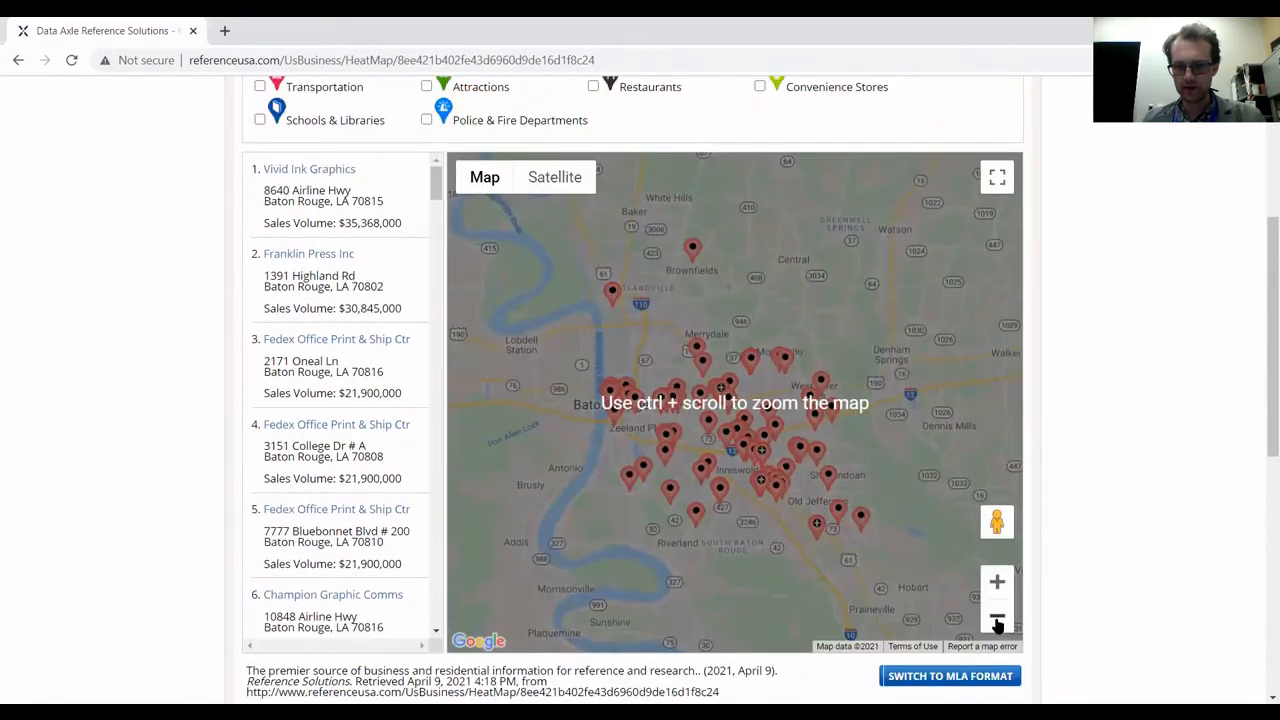
left_click(997, 617)
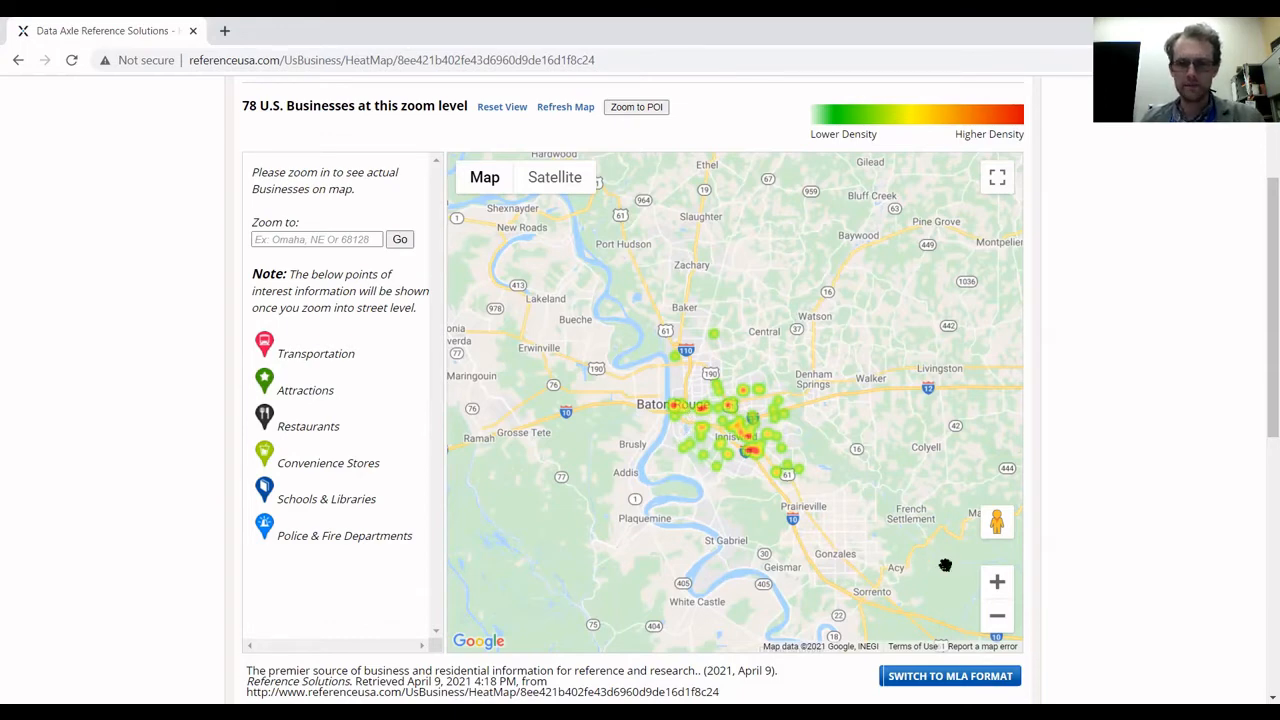
left_click(997, 582)
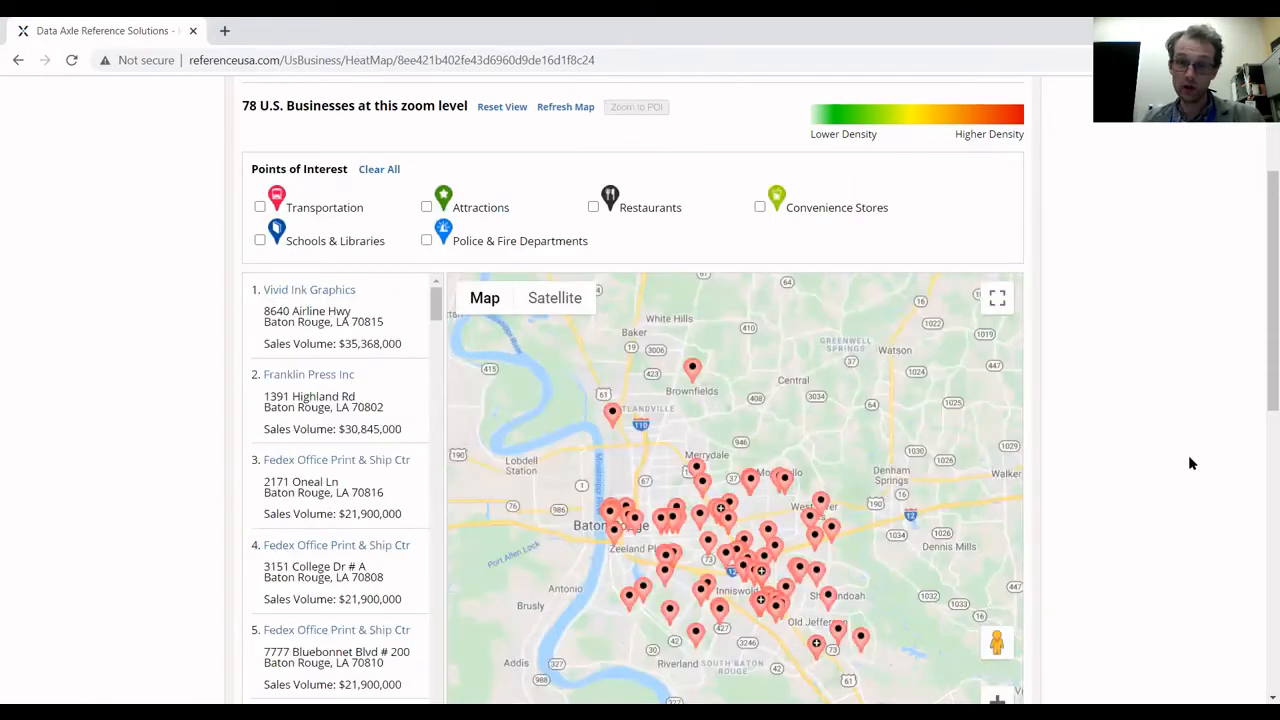
- Examine the business list beside the heat map and the tally results by ZIP code below it
scroll(1188, 455, "down", 1)
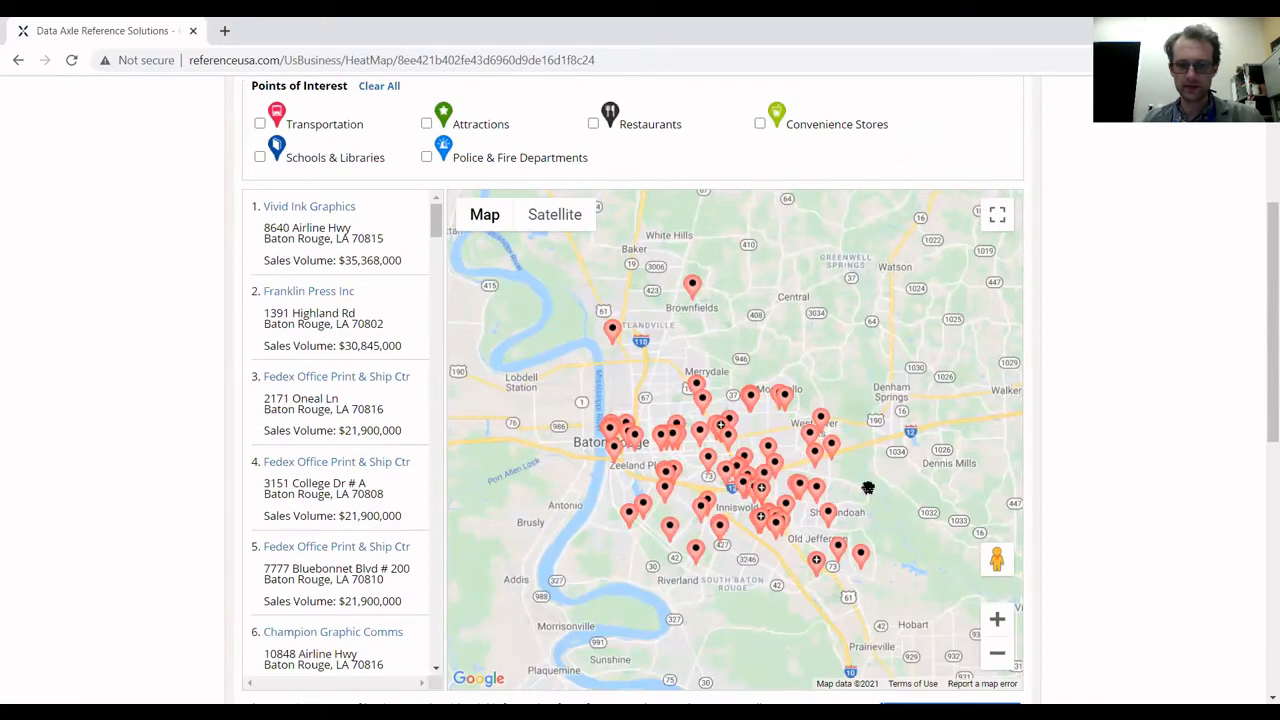
scroll(328, 388, "down", 3)
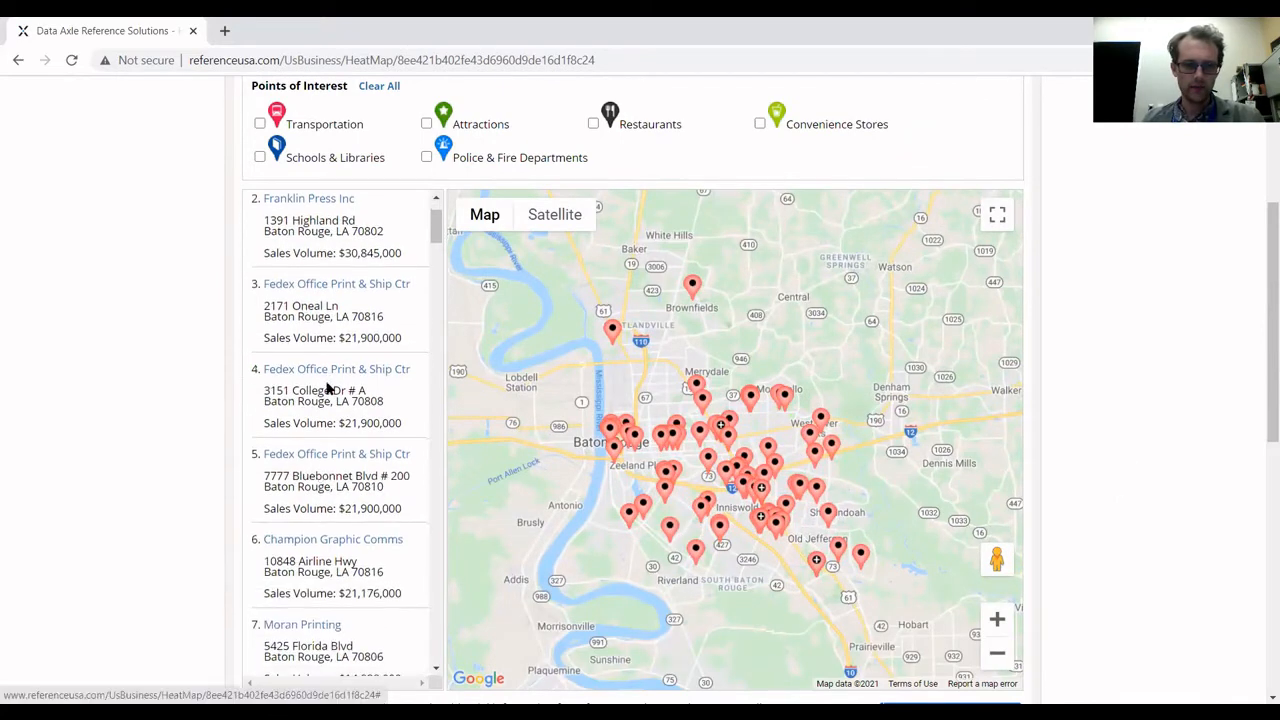
scroll(112, 433, "down", 2)
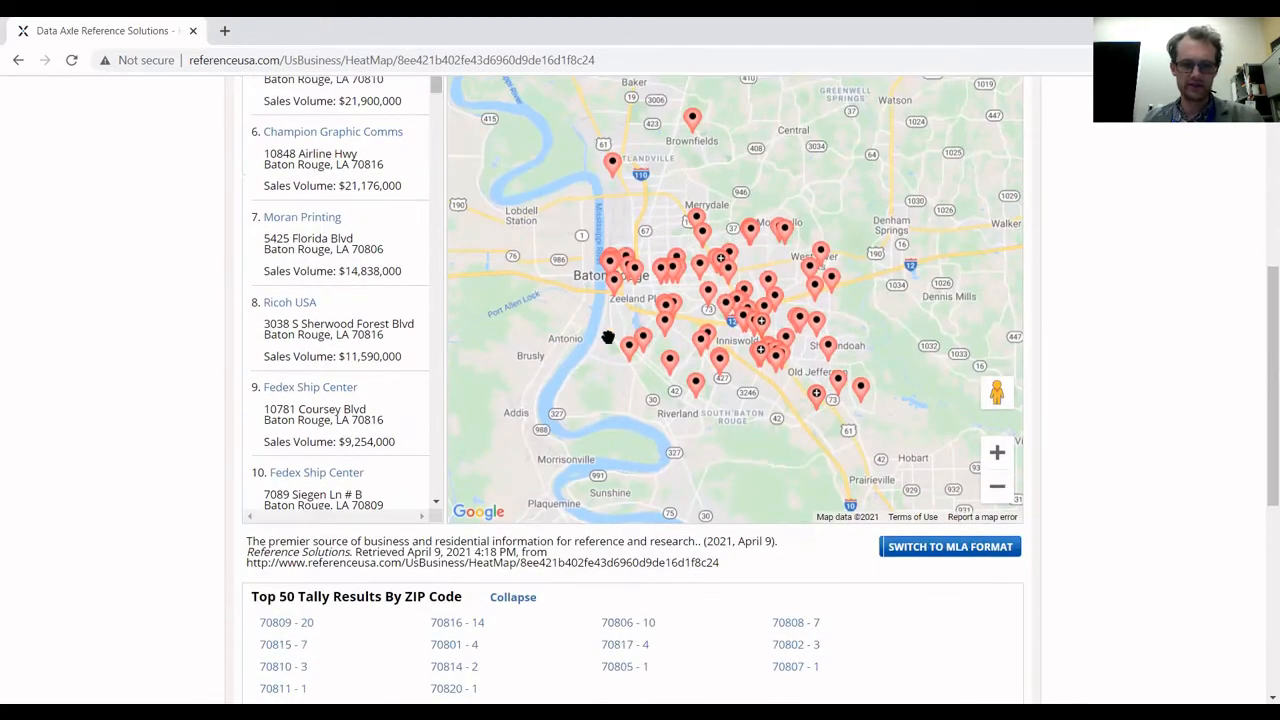
scroll(606, 337, "up", 1)
scroll(529, 497, "down", 2)
scroll(571, 420, "up", 1)
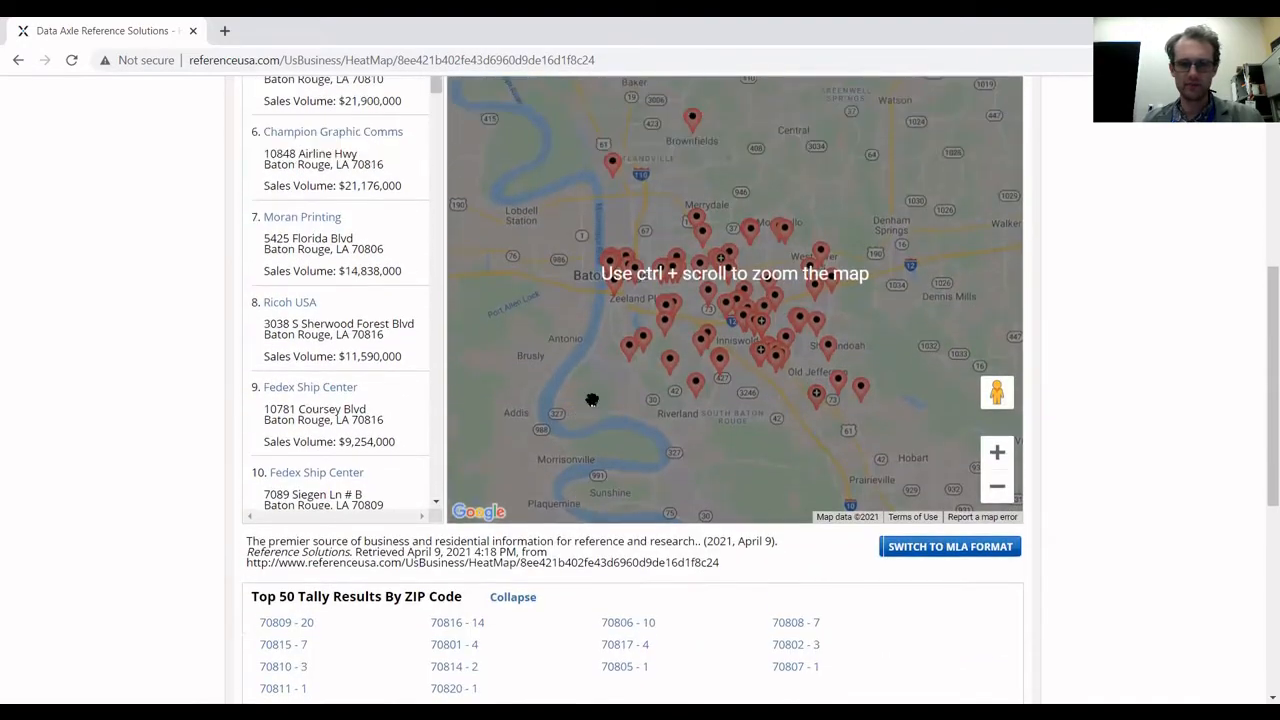
scroll(670, 432, "down", 2)
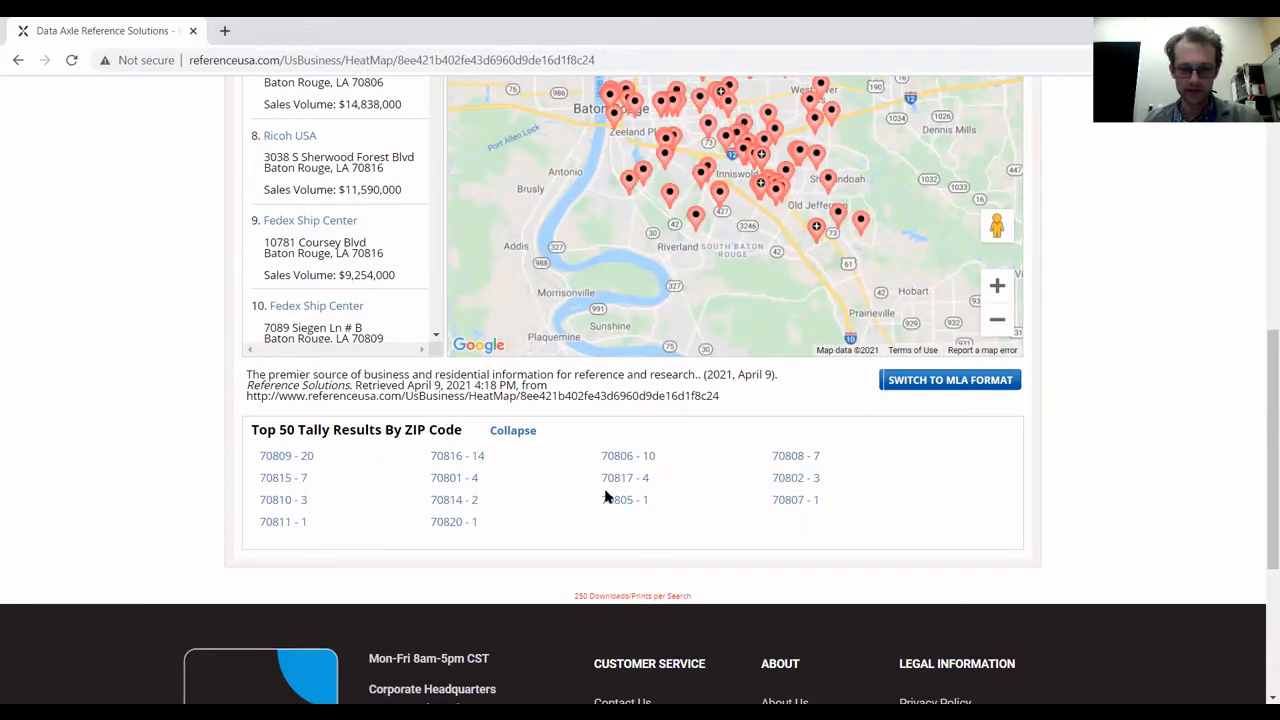
scroll(560, 375, "up", 4)
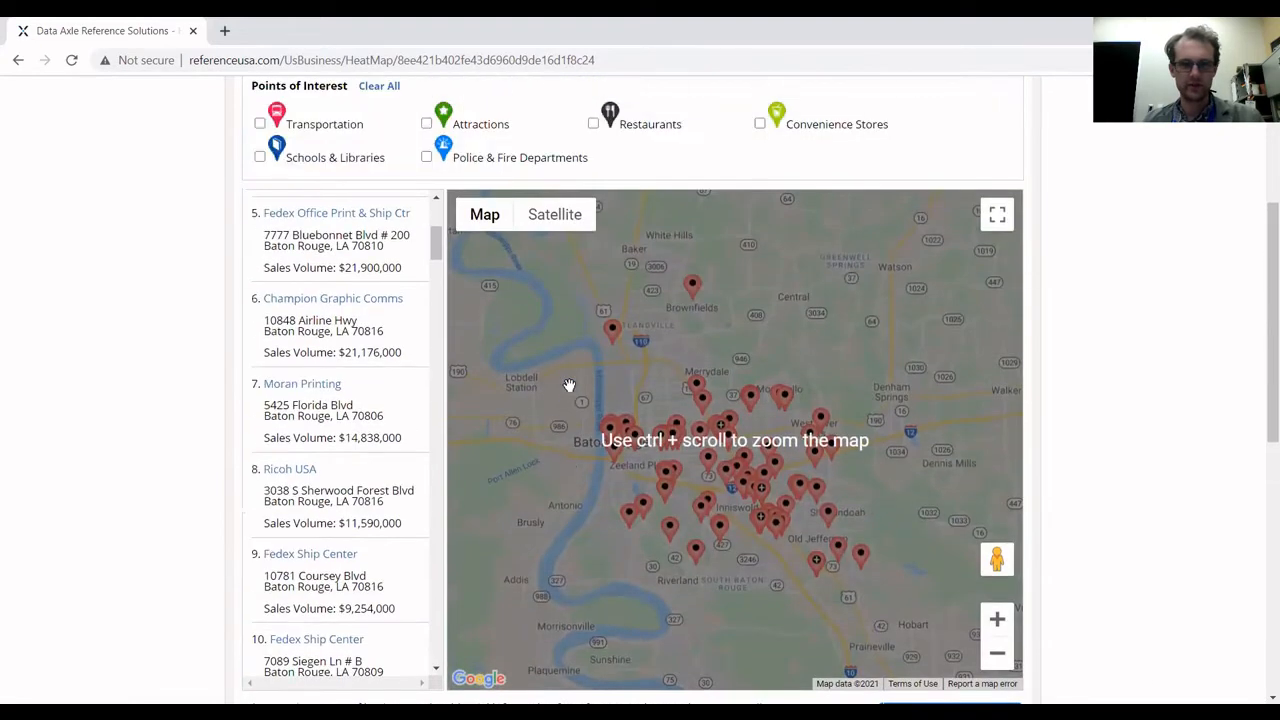
scroll(574, 357, "up", 3)
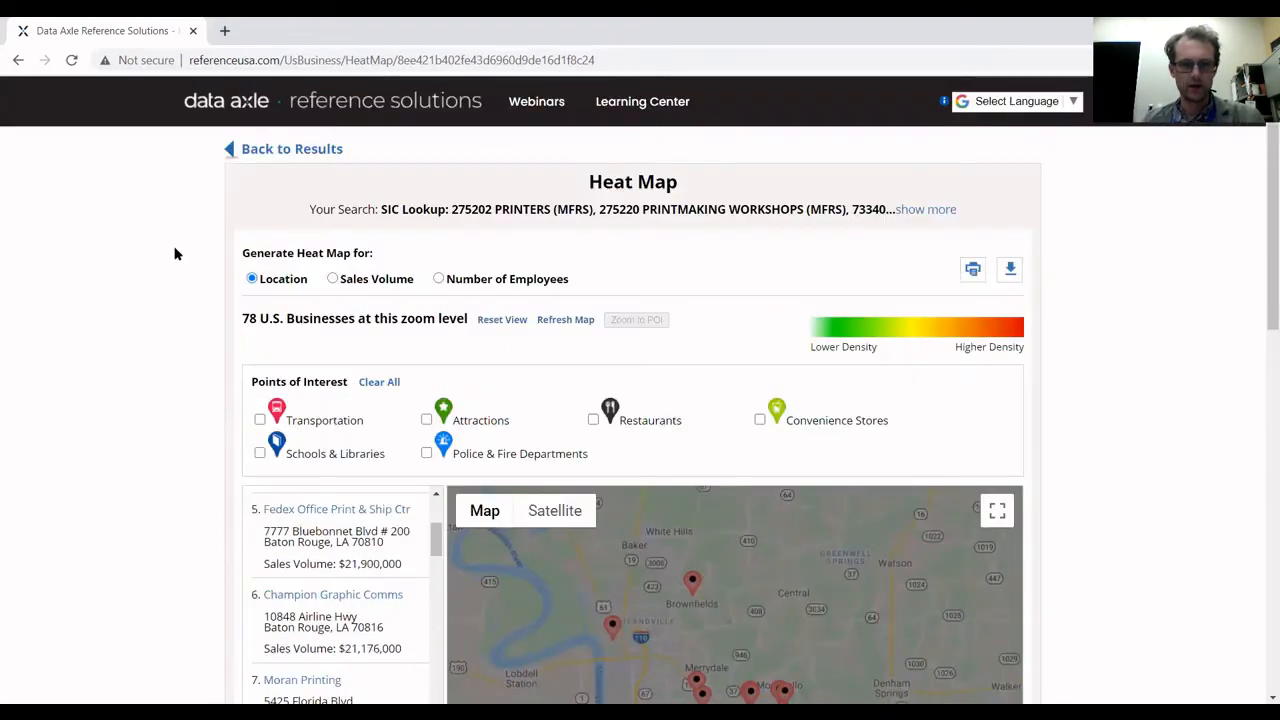
- Generate the heat map for Sales Volume and zoom in far enough to see the individual business pins
scroll(124, 272, "down", 1)
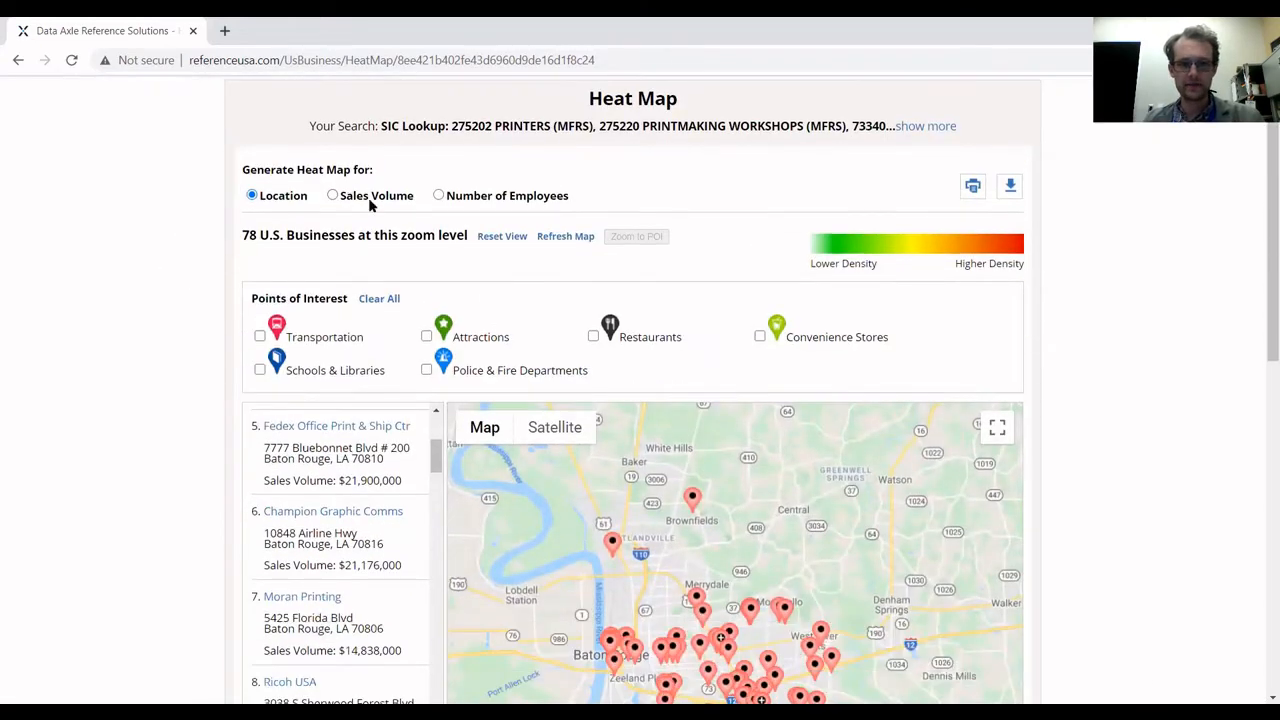
left_click(370, 200)
scroll(75, 305, "down", 2)
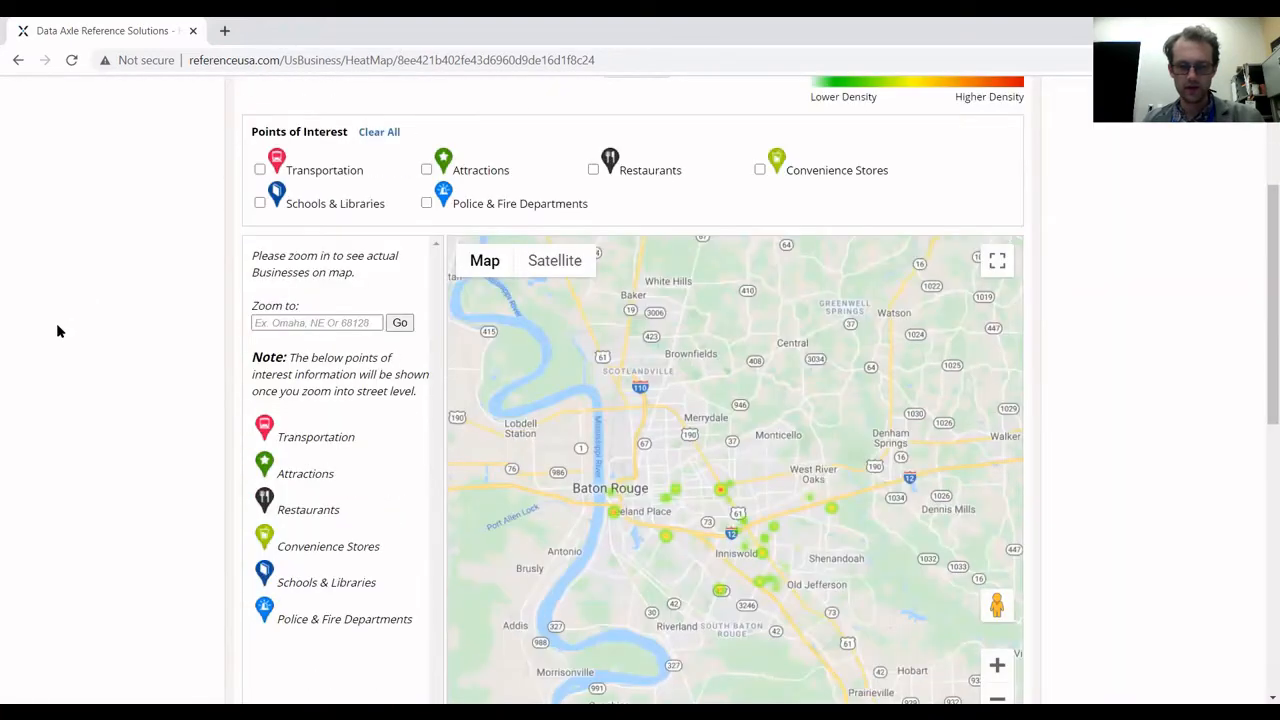
scroll(57, 326, "down", 1)
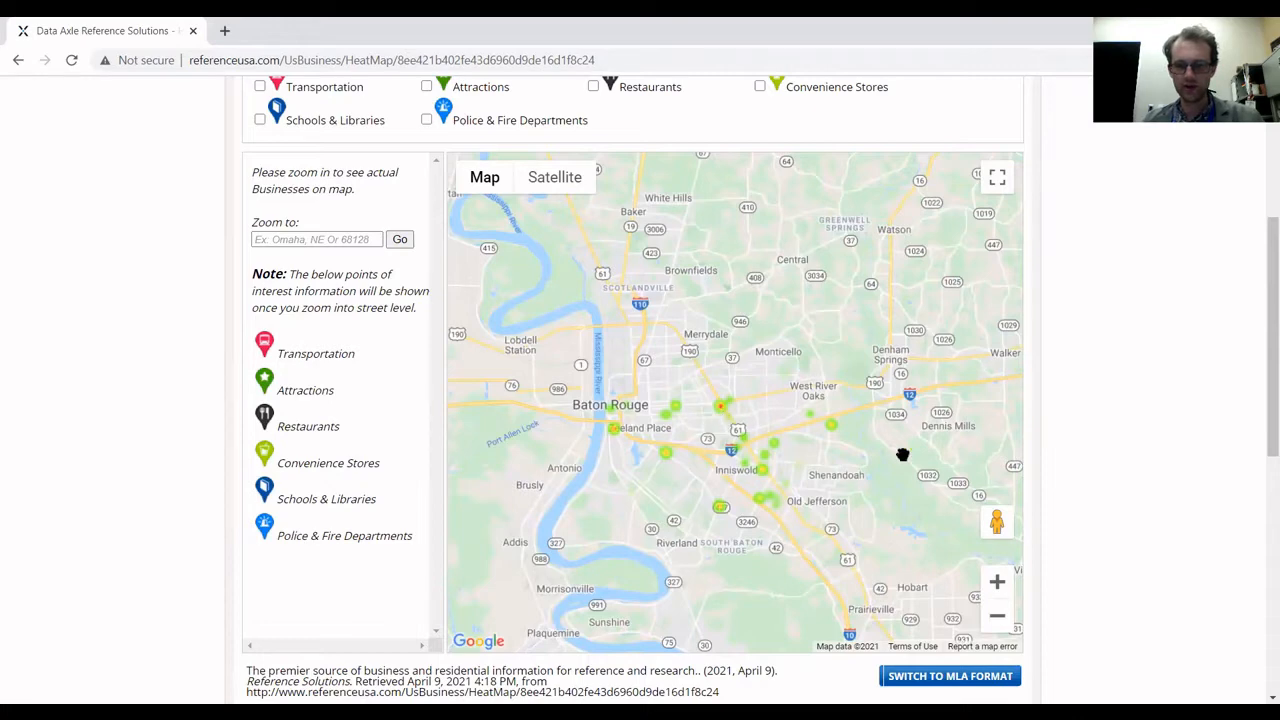
left_click(997, 581)
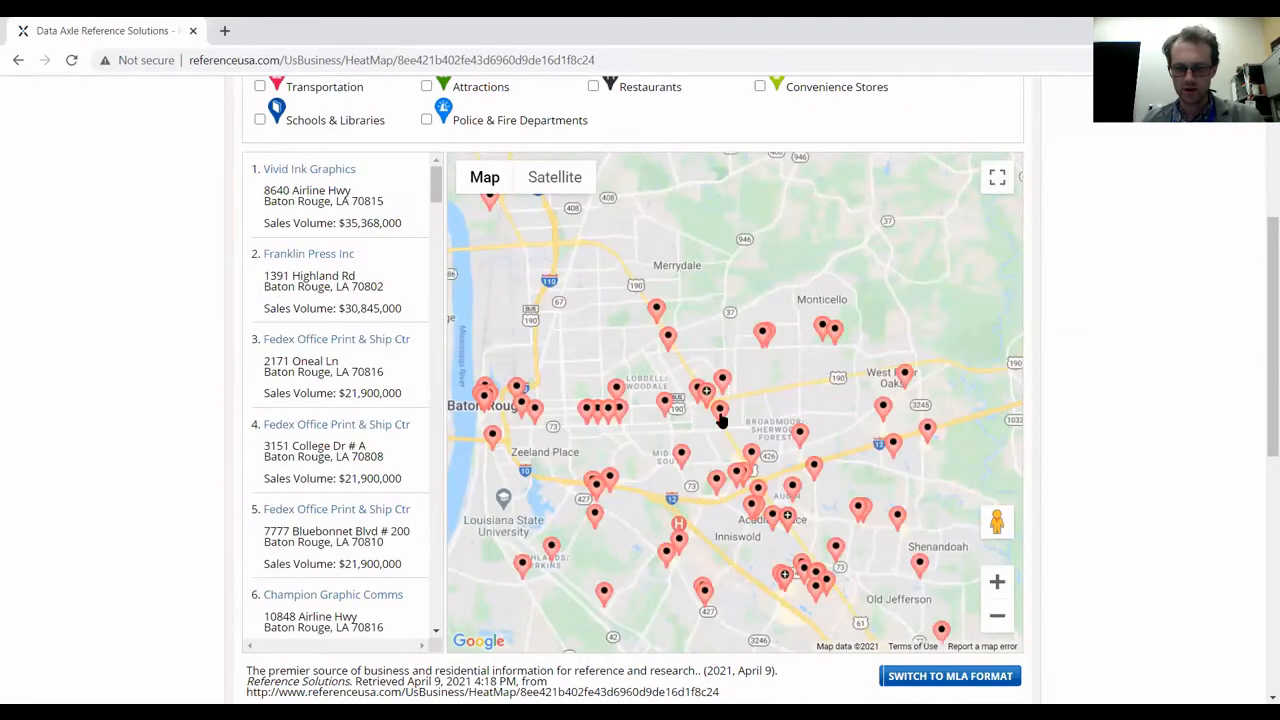
- View the map details of the shared pin at 8640 Airline Hwy, Printing Services Woman's Hosp and Office Depot, closing the last popup
left_click(706, 394)
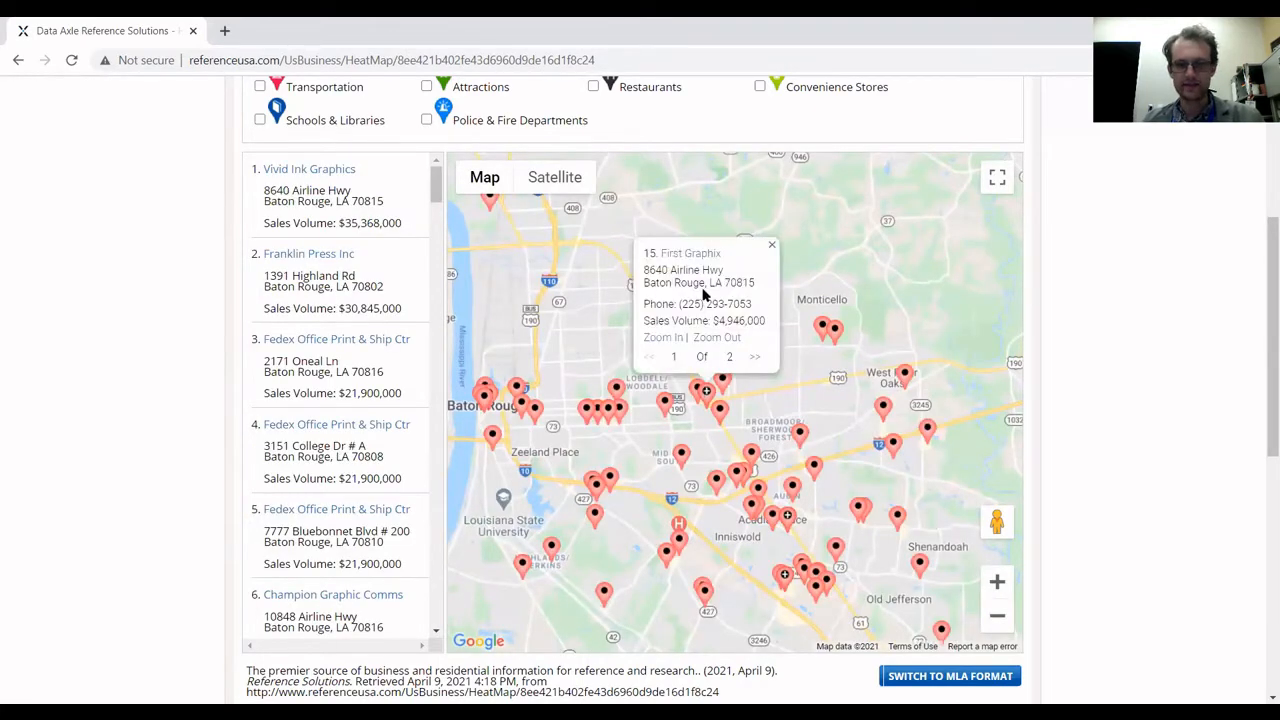
scroll(700, 420, "up", 1)
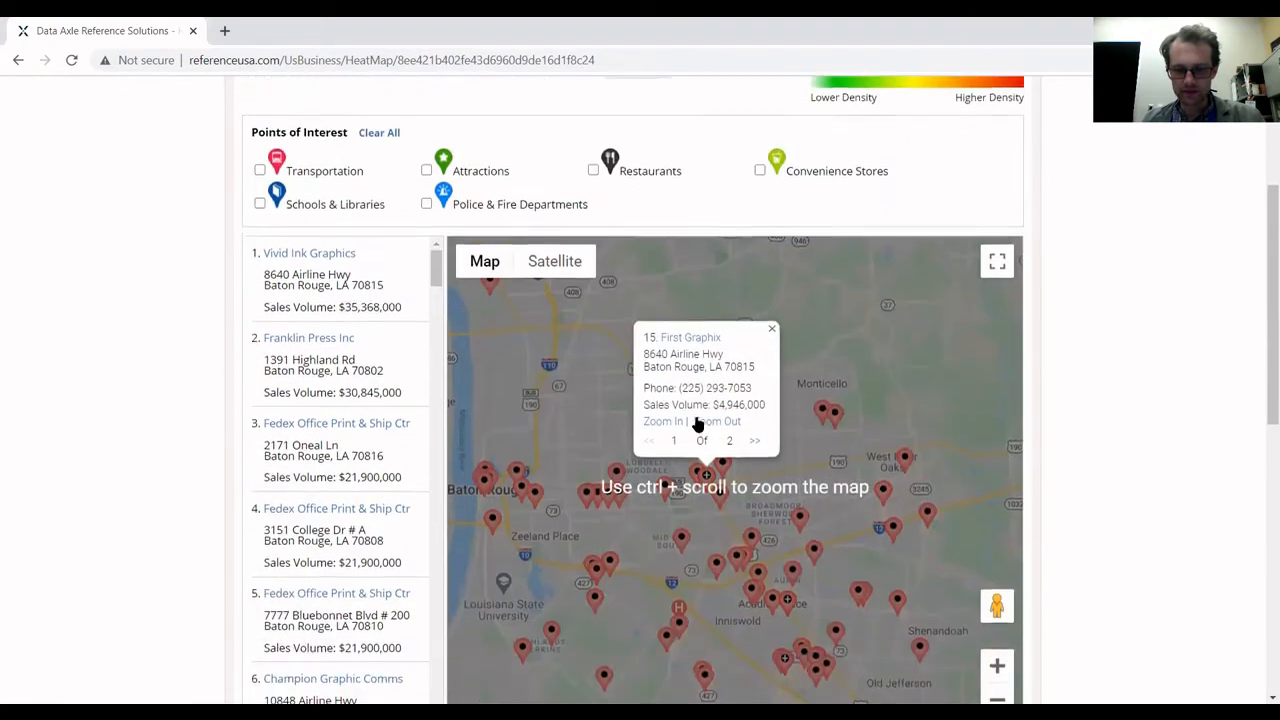
left_click(997, 664)
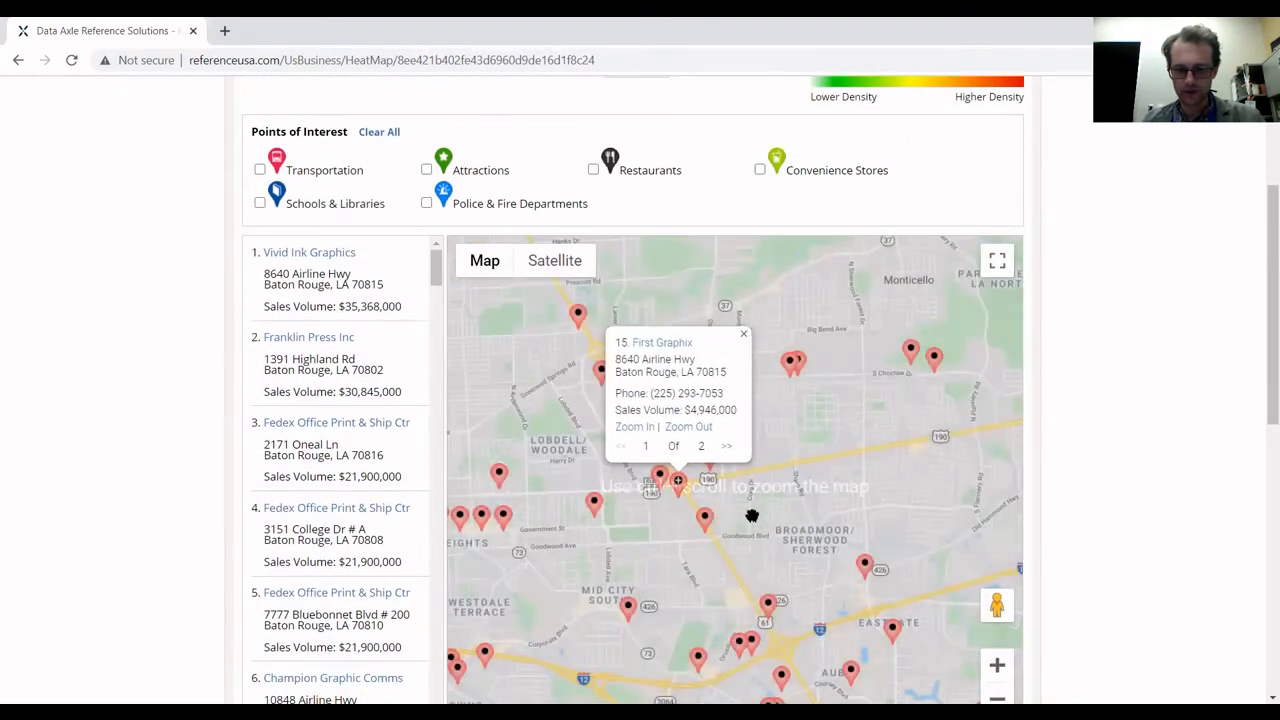
left_click(657, 488)
left_click(706, 522)
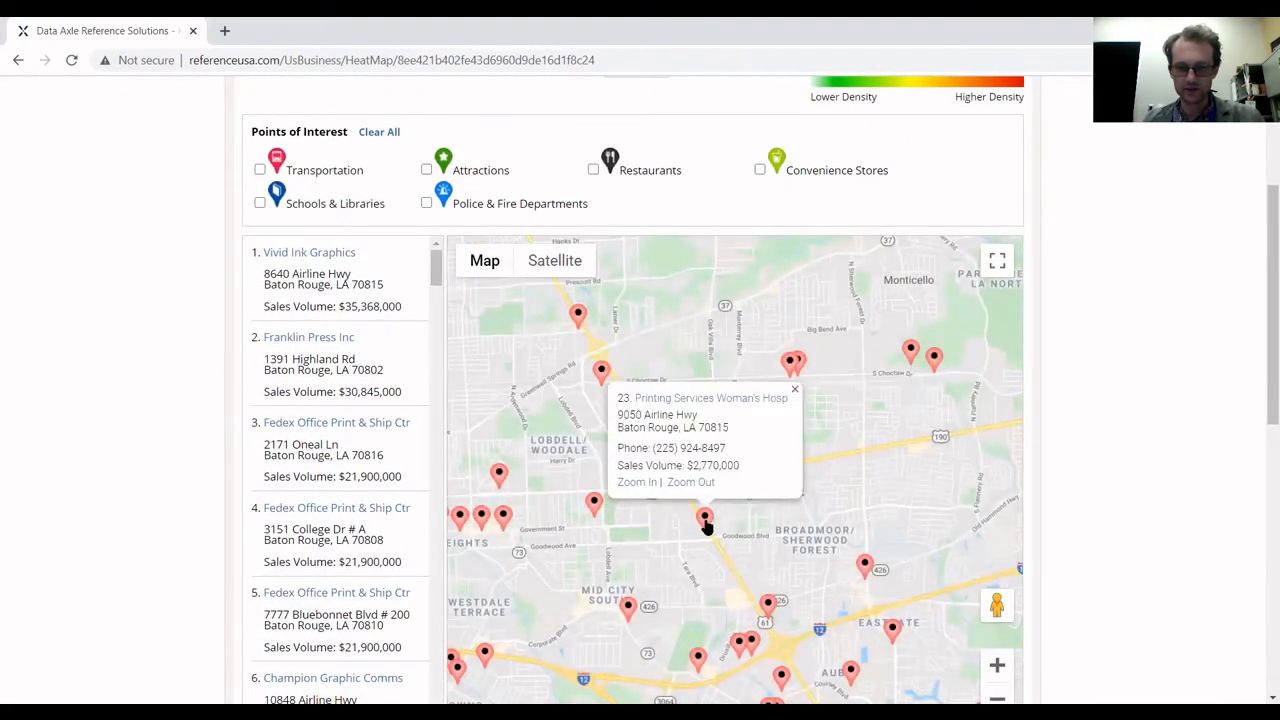
left_click(795, 392)
left_click(712, 460)
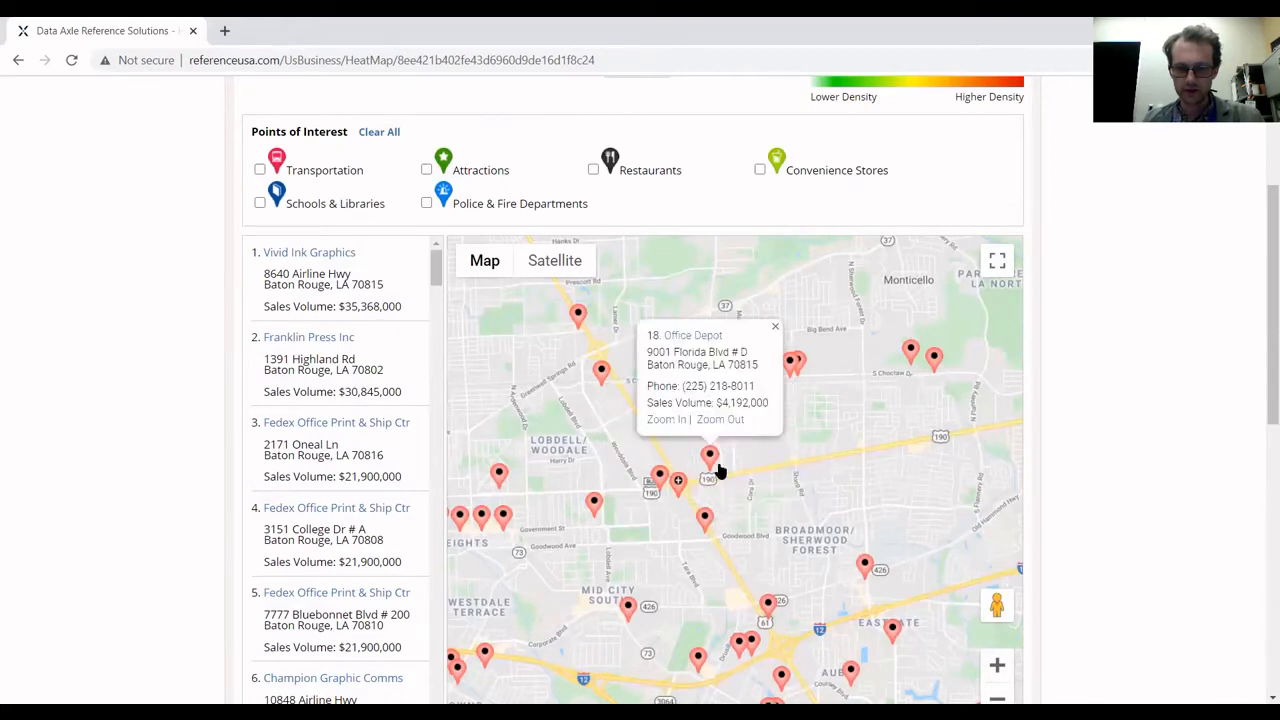
left_click(775, 327)
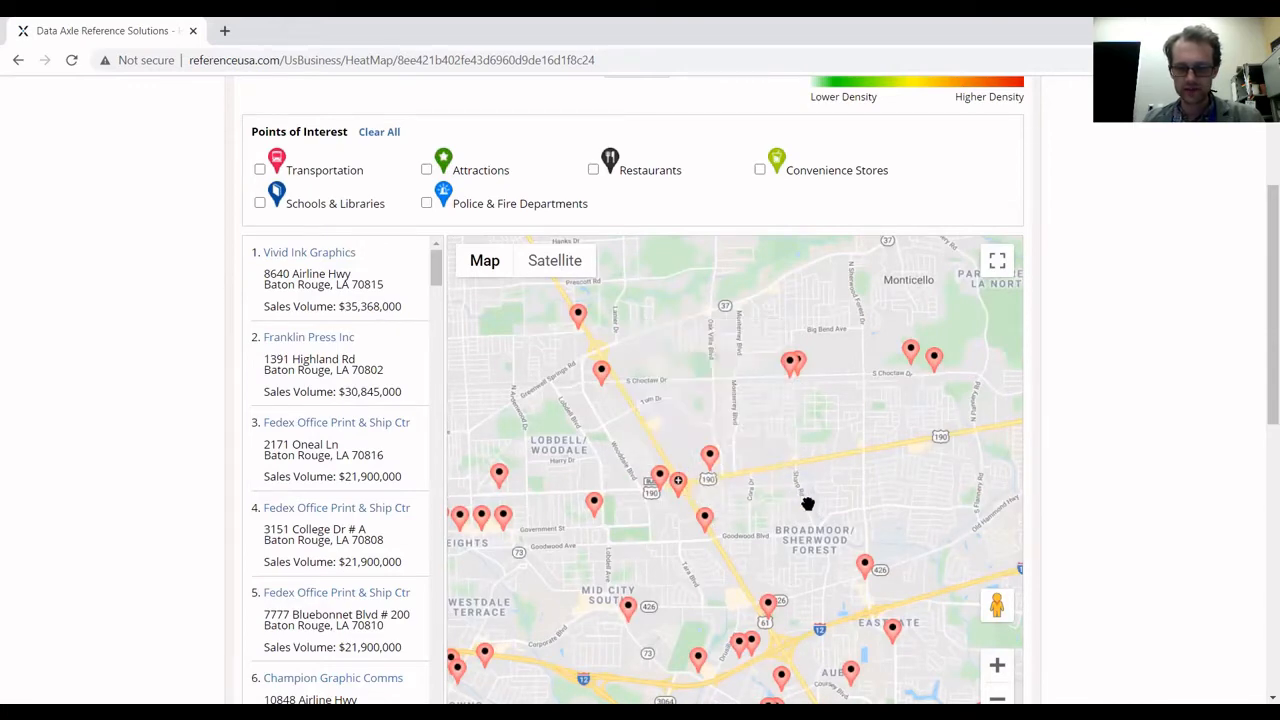
- Inspect the businesses southwest of the current map area and zoom out to the sales volume density view
left_click_drag(806, 503, 891, 427)
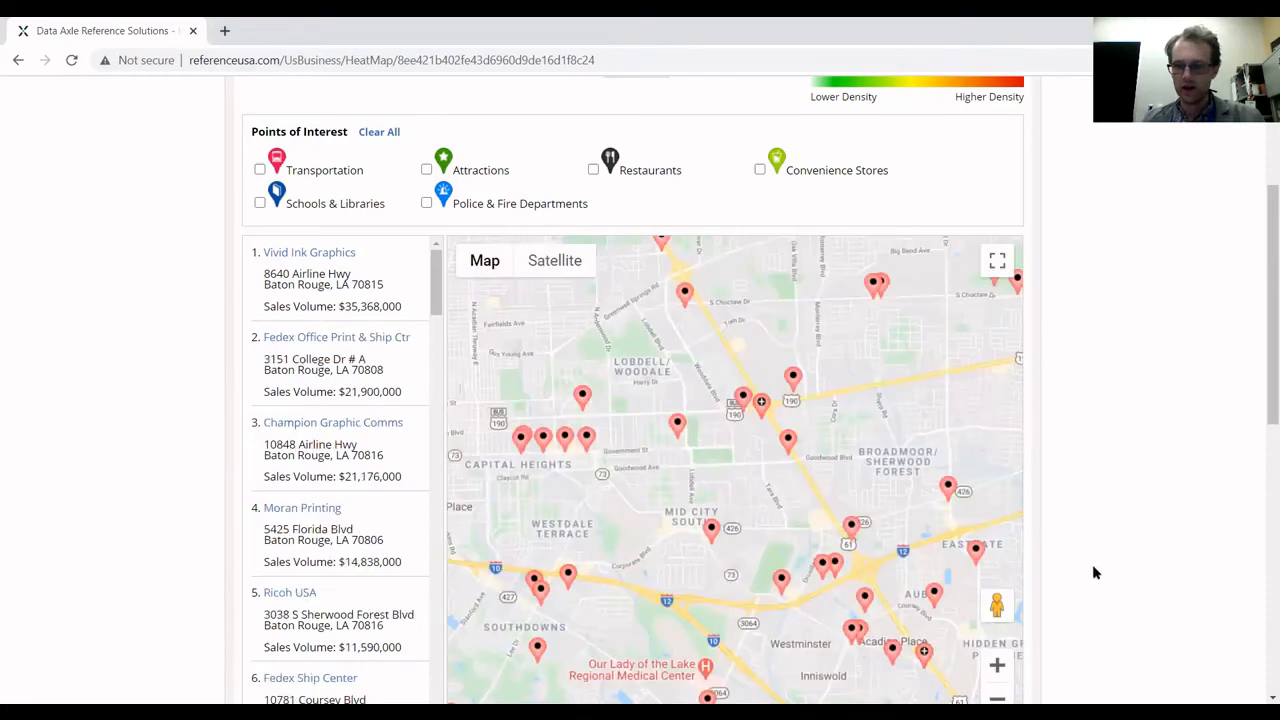
scroll(1140, 525, "down", 1)
left_click(1009, 613)
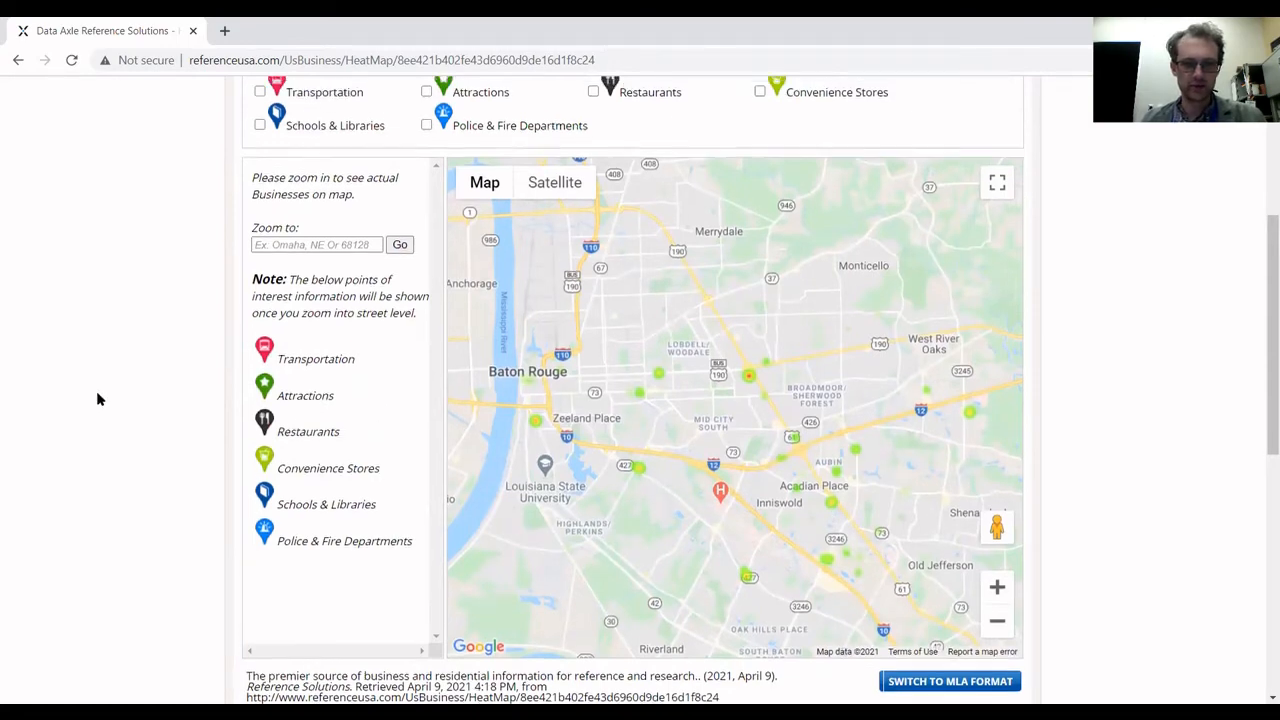
- Generate the heat map for Number of Employees and examine how the density is distributed
scroll(97, 399, "up", 2)
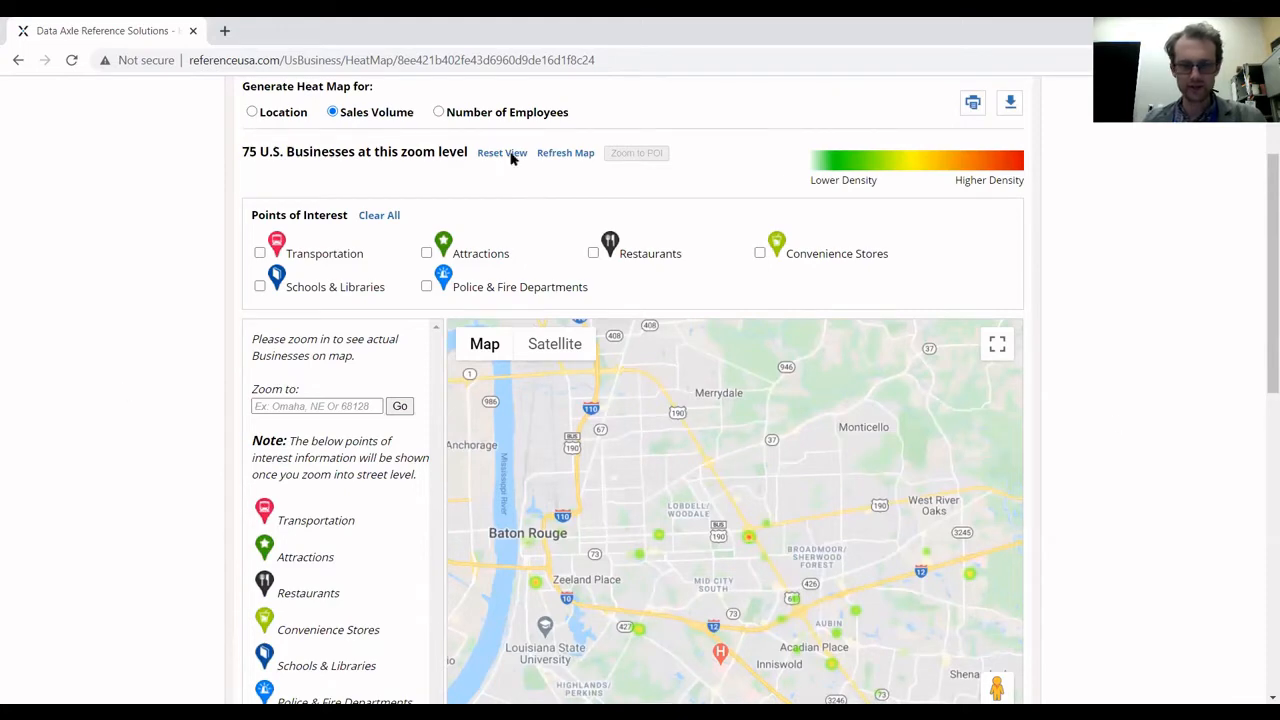
left_click(476, 113)
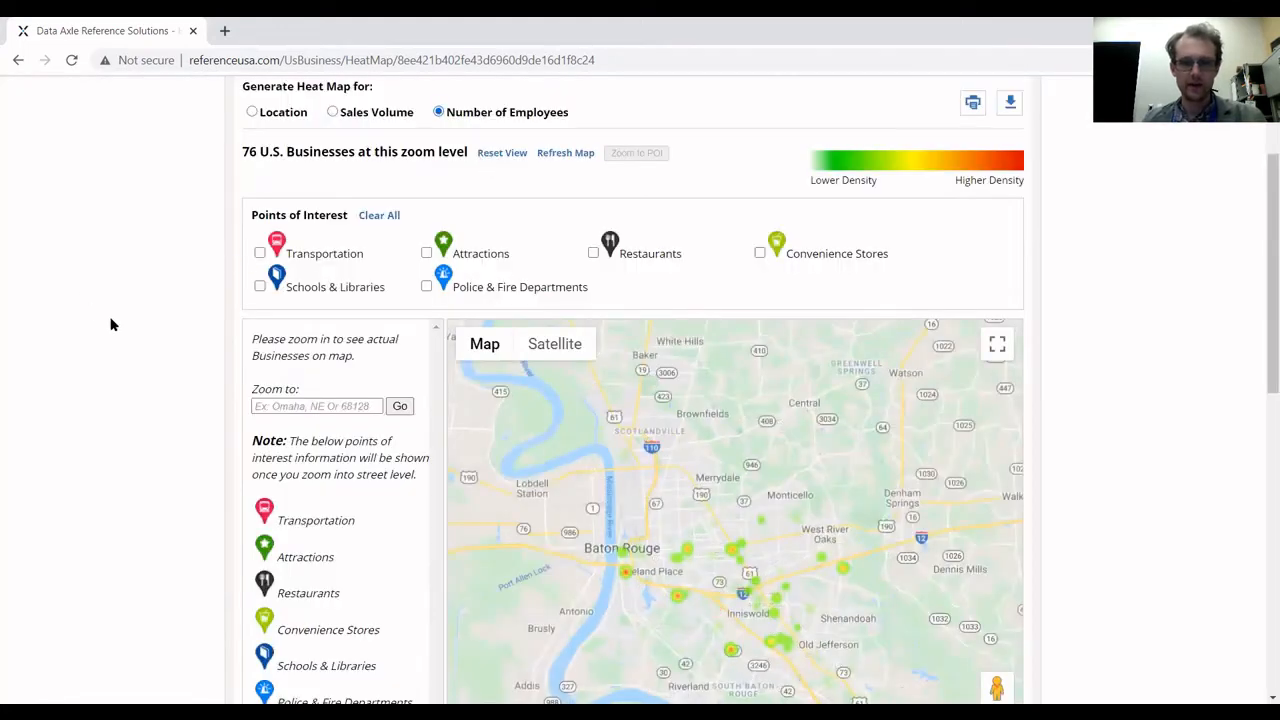
scroll(139, 316, "down", 2)
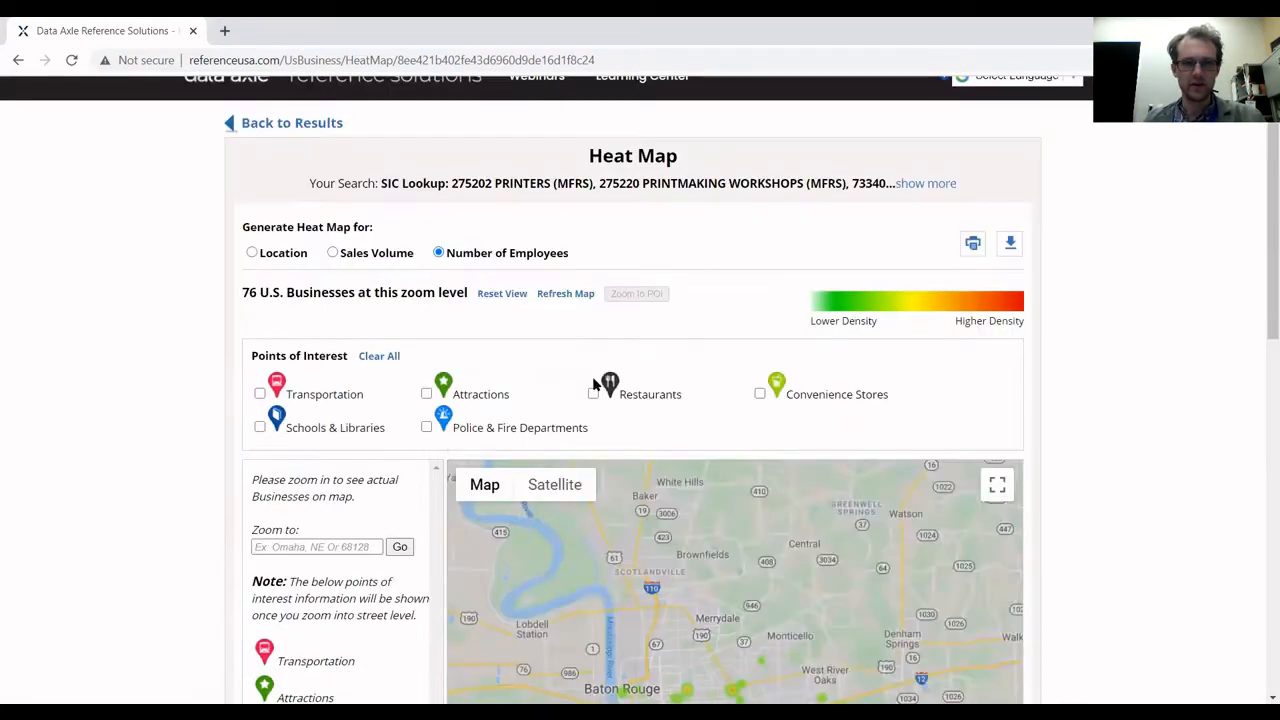
scroll(560, 382, "up", 4)
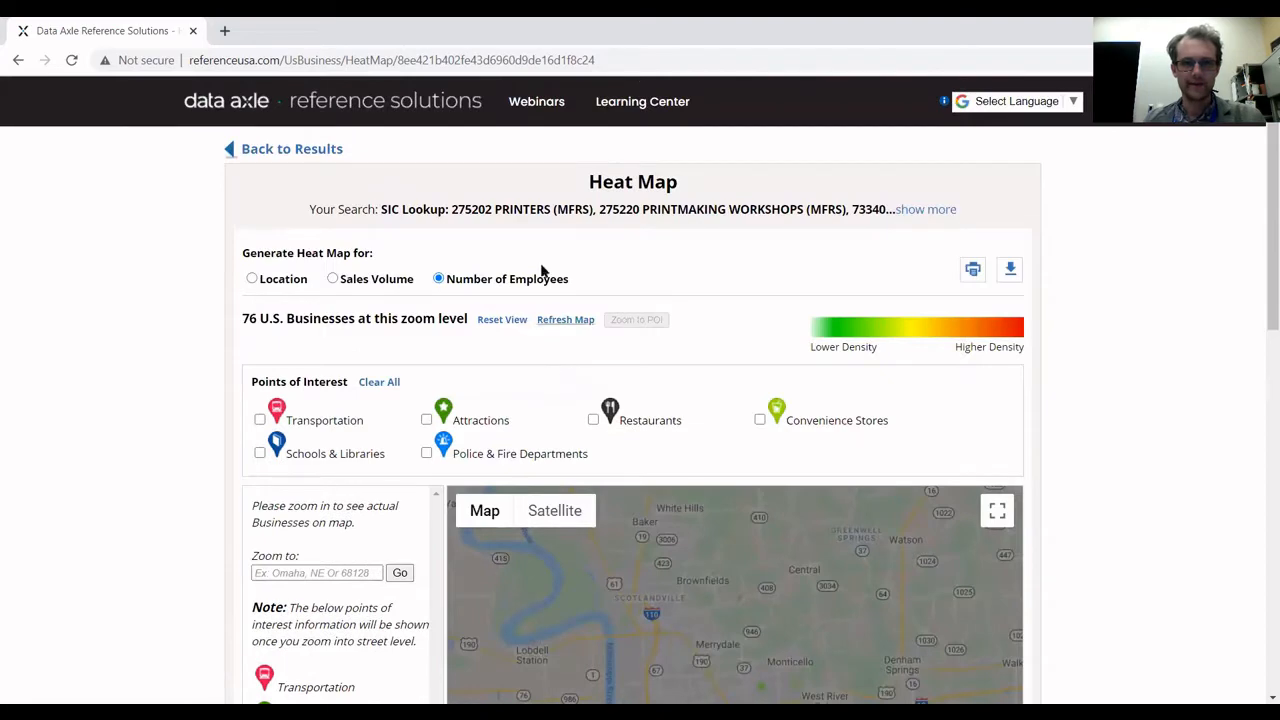
- Return to the results list and generate a data summary by Employee Size with no geography breakdown
left_click(288, 152)
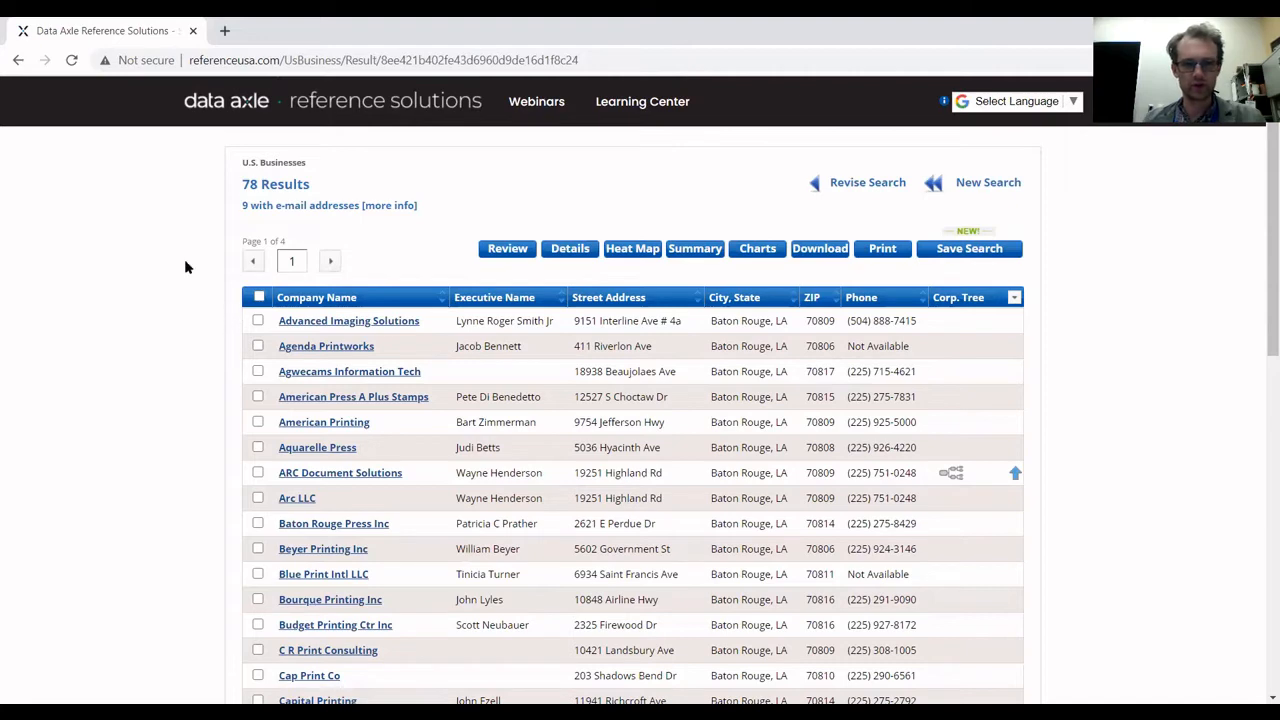
left_click(716, 252)
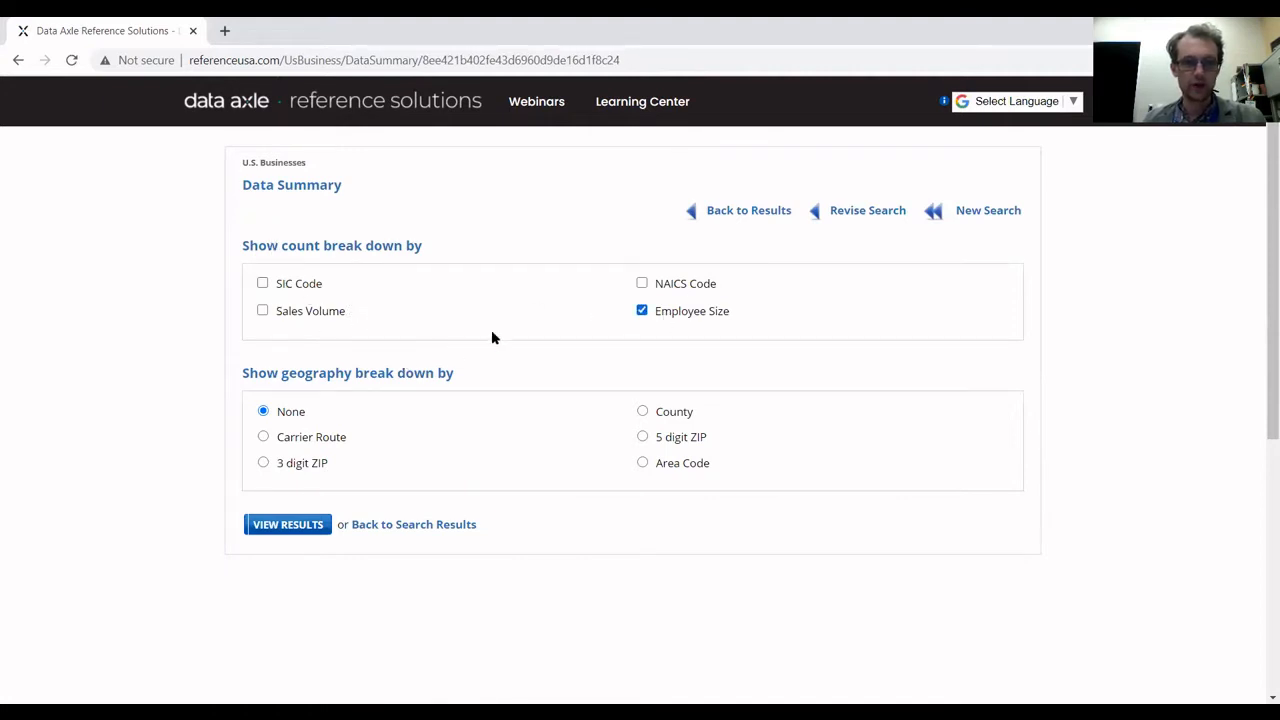
scroll(430, 335, "down", 1)
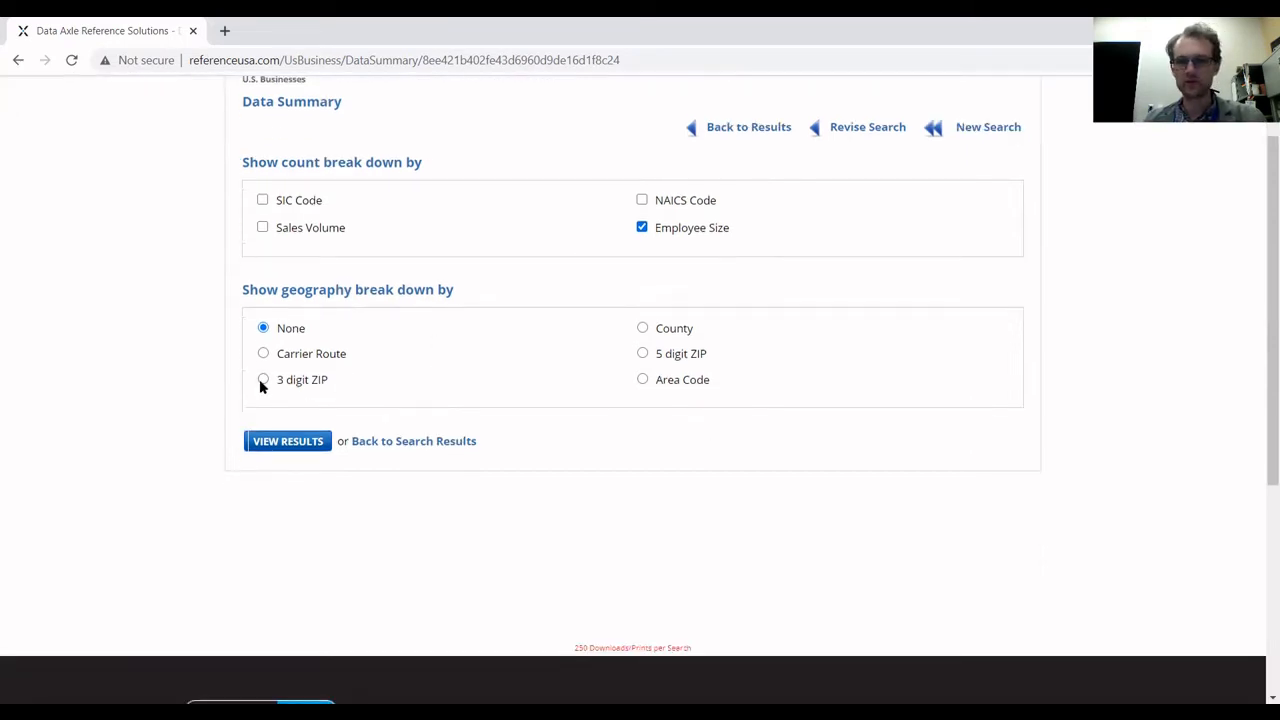
left_click(318, 447)
scroll(500, 360, "down", 2)
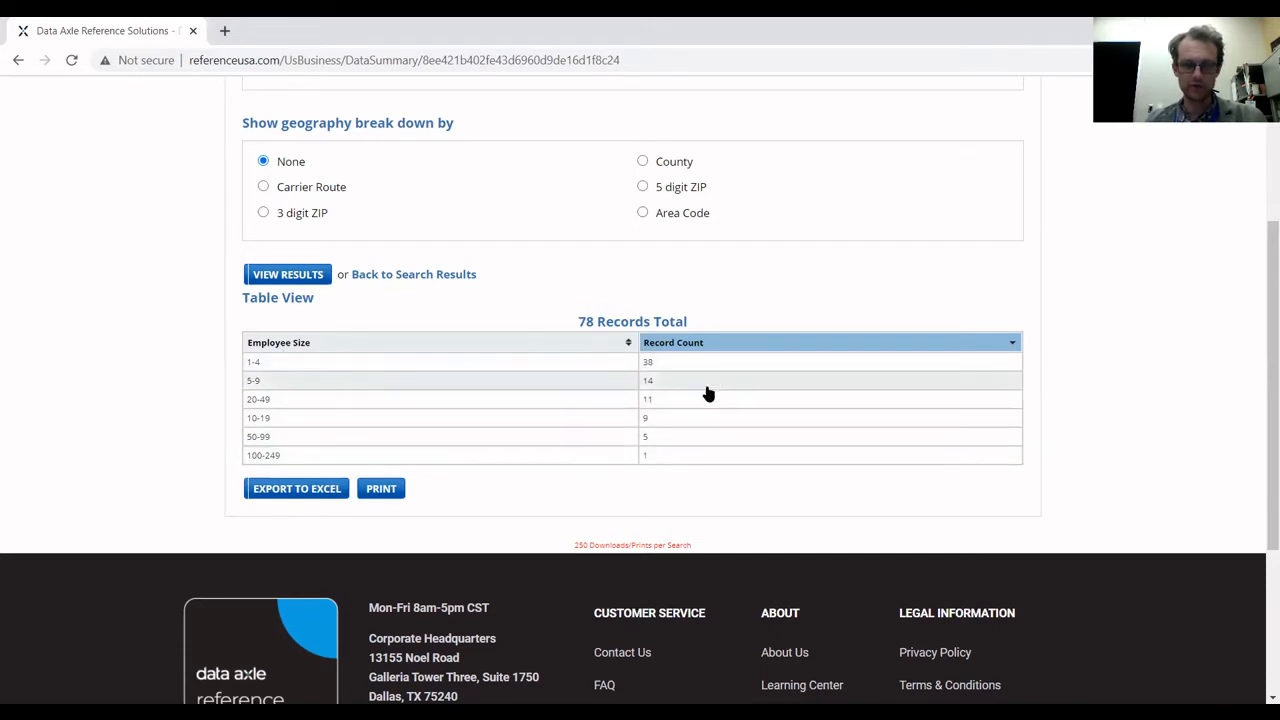
scroll(600, 393, "up", 3)
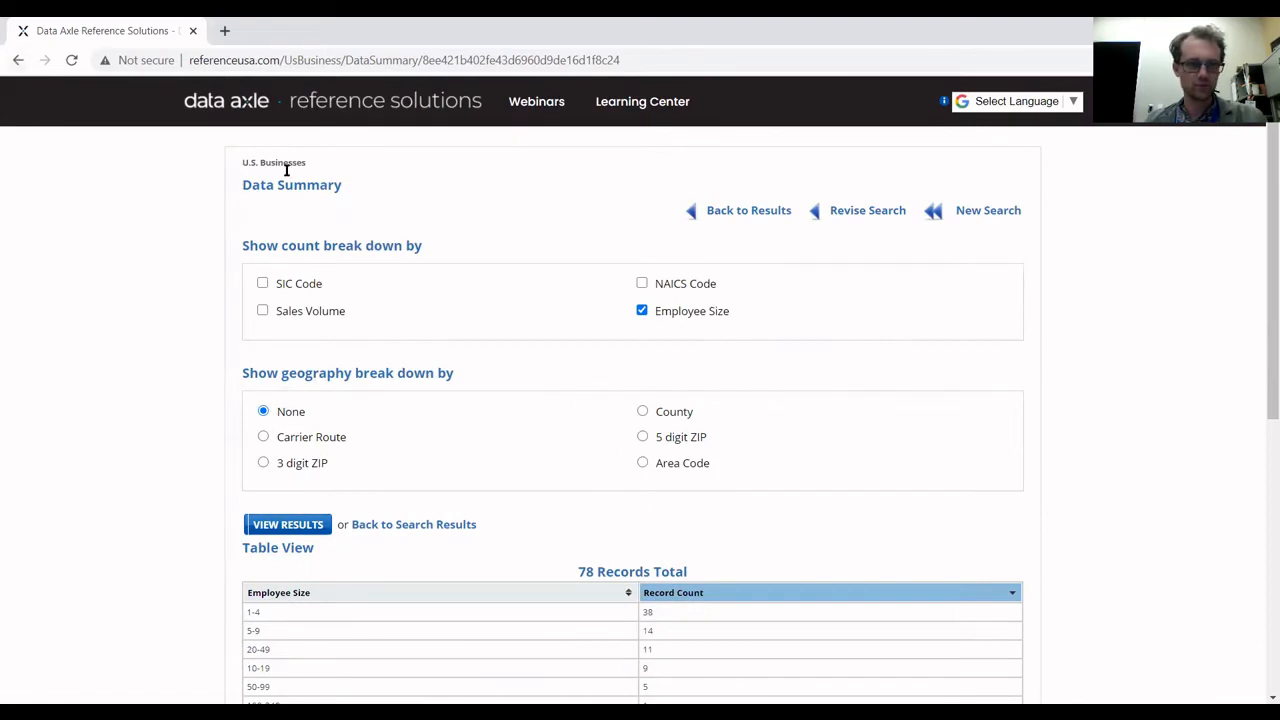
- Return to the results list, generate the charts, and examine the breakdowns by ZIP code and employee size
left_click(18, 60)
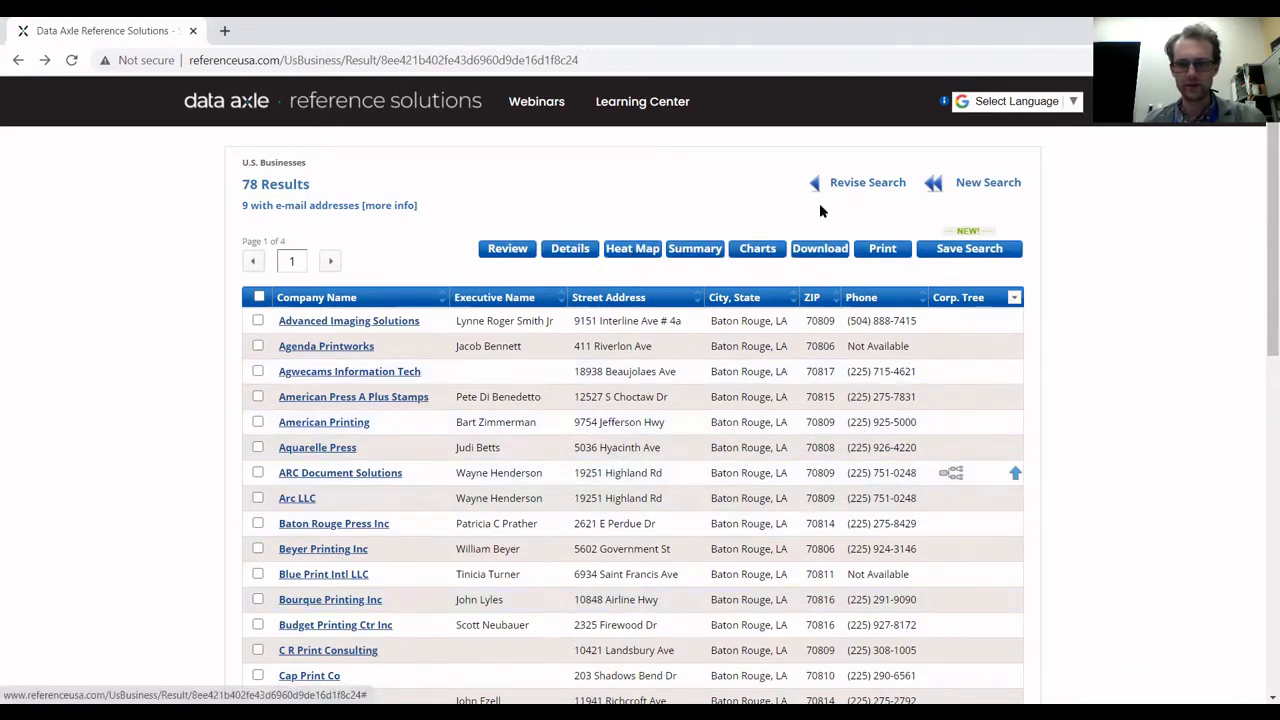
left_click(768, 244)
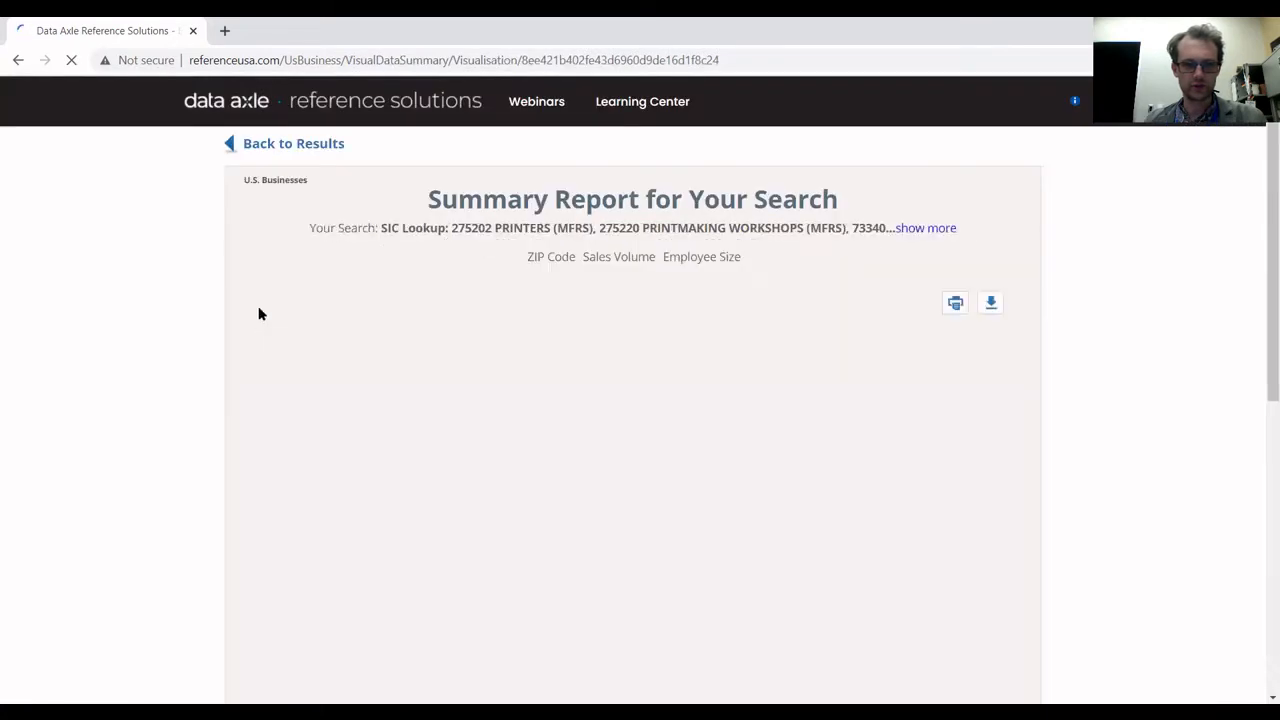
scroll(530, 296, "down", 2)
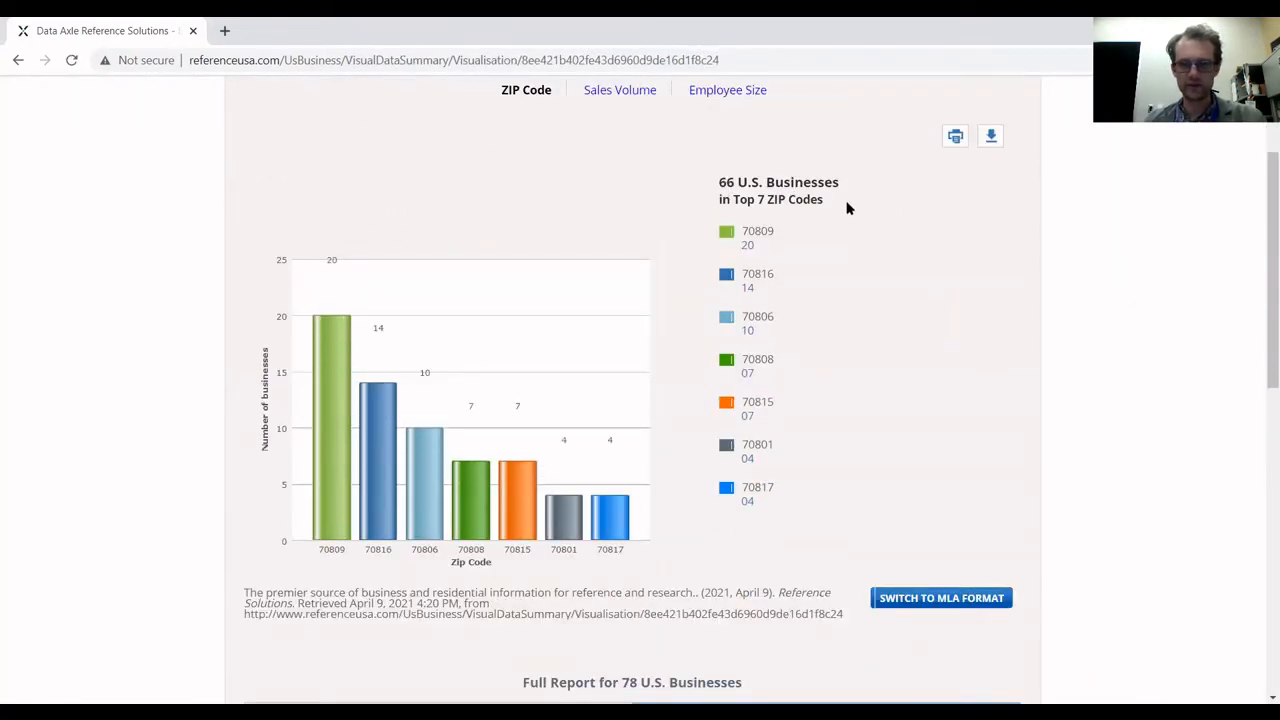
mouse_move(310, 398)
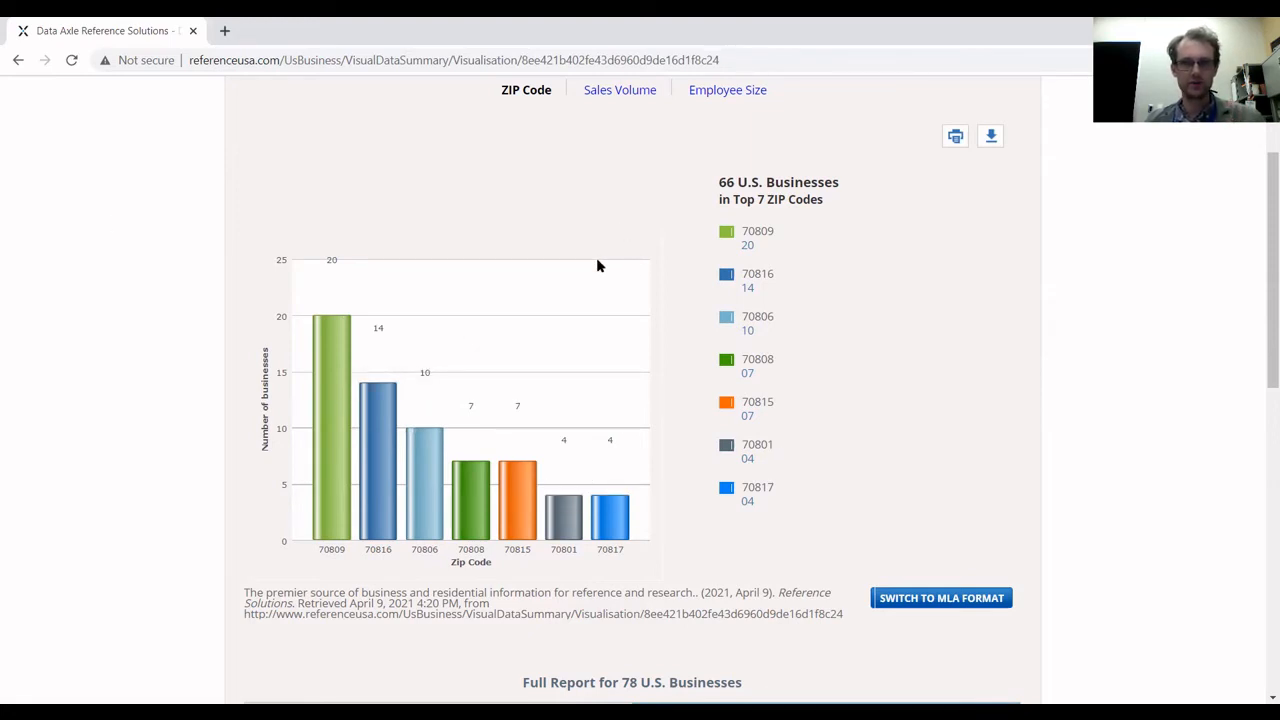
left_click(737, 91)
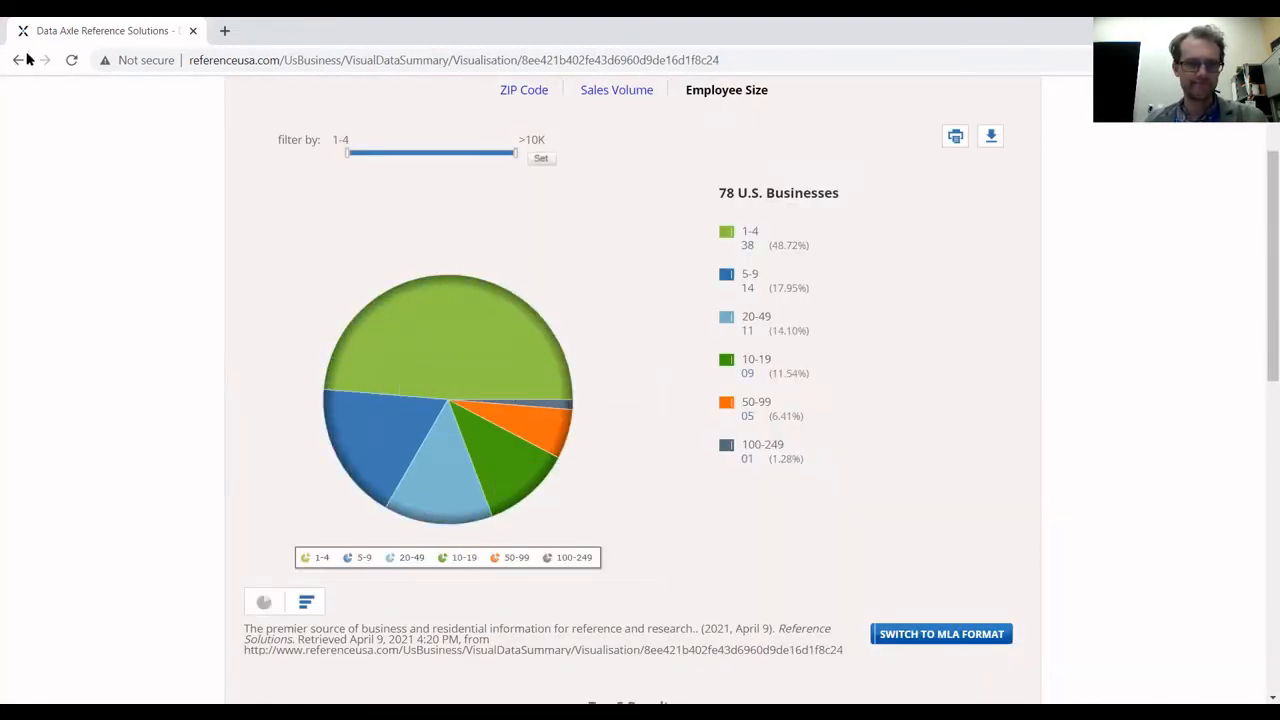
scroll(183, 230, "up", 3)
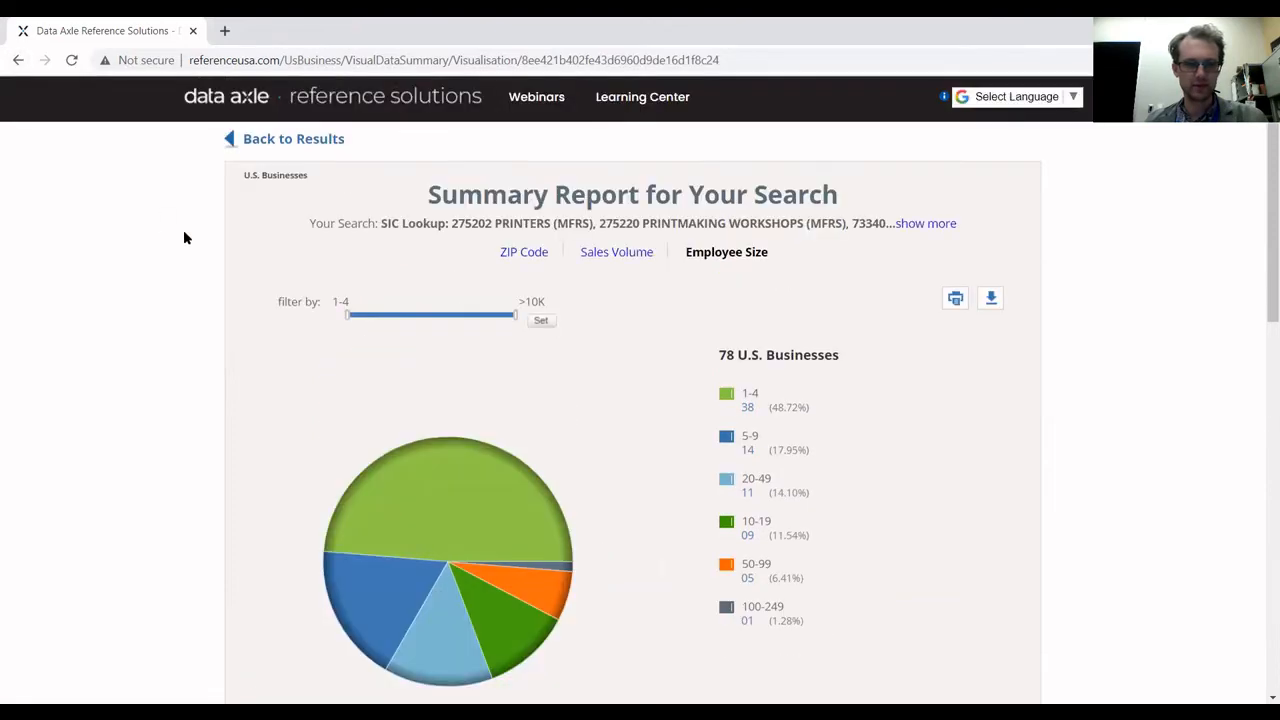
- Leave the business results for the home page and open the advanced search of the U.S. Consumers / Lifestyles database
left_click(277, 143)
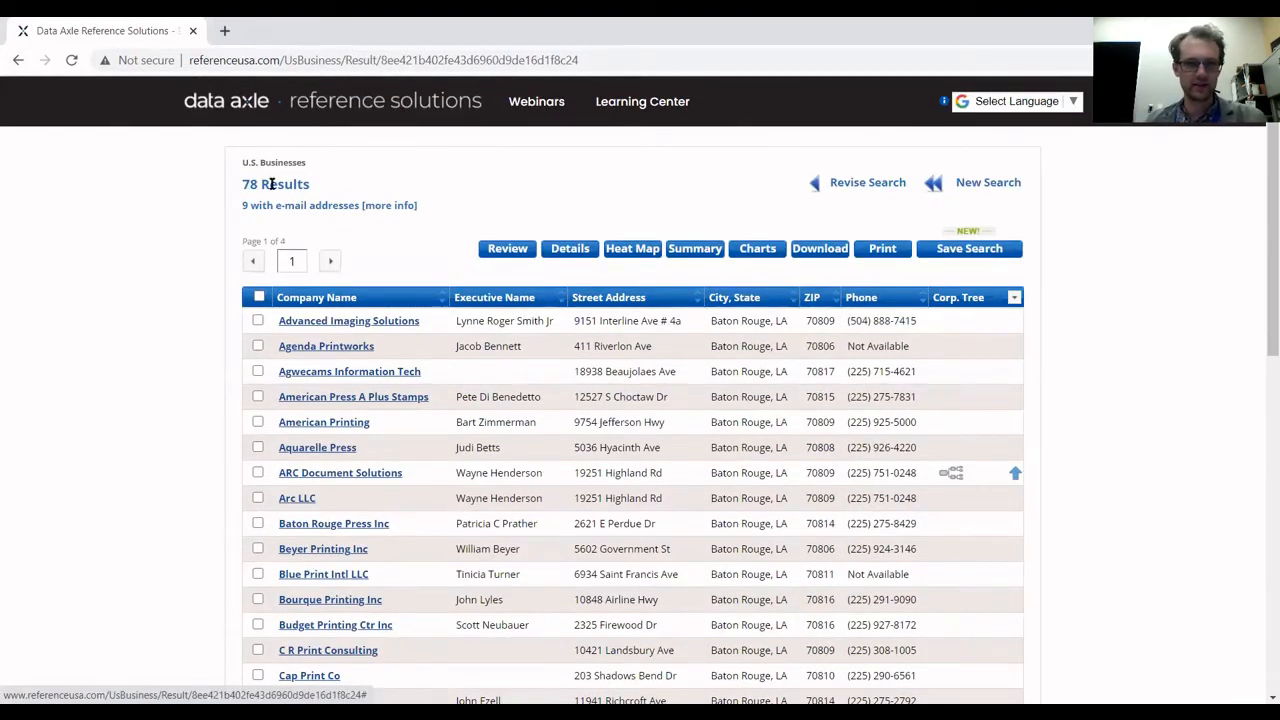
left_click(301, 100)
scroll(126, 249, "down", 2)
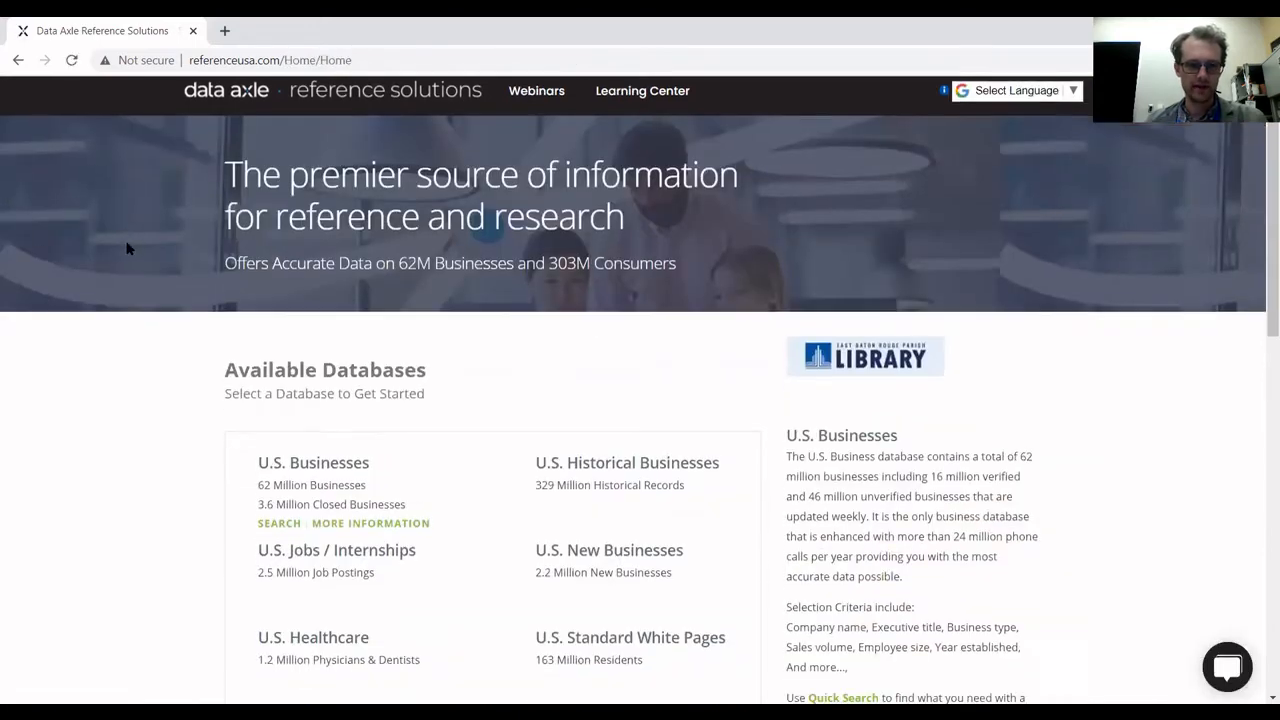
left_click(407, 576)
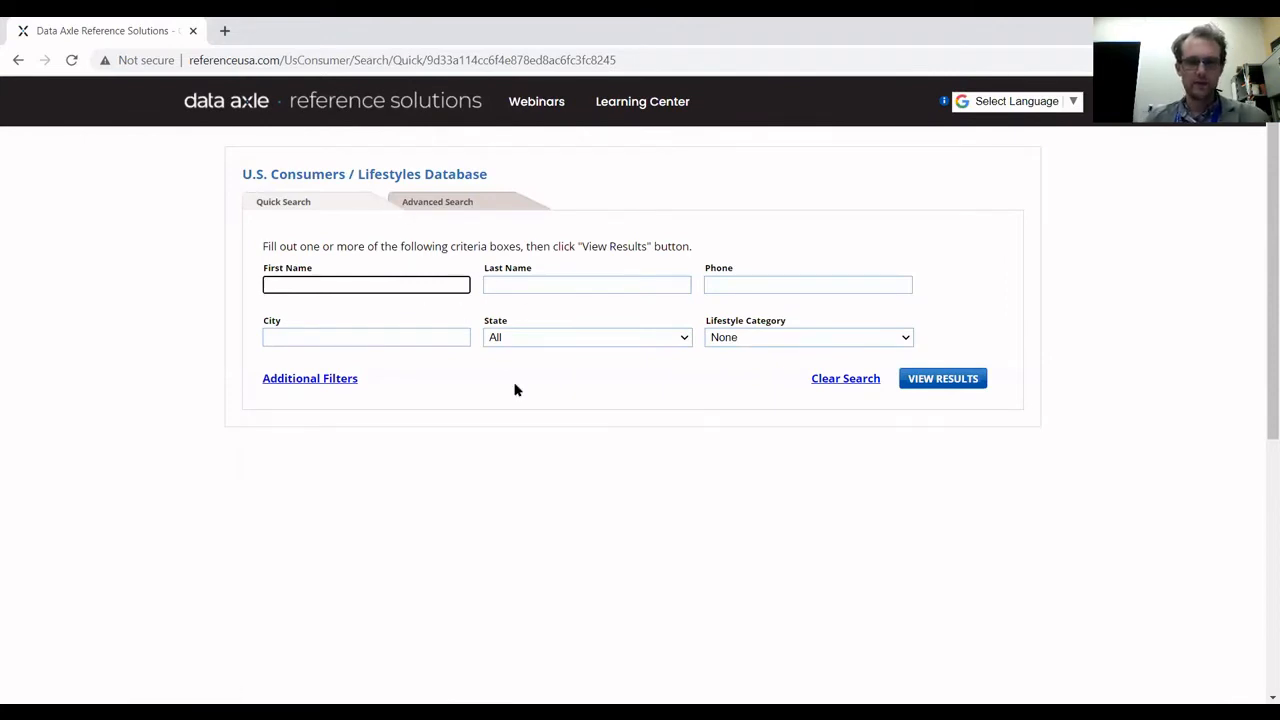
left_click(462, 213)
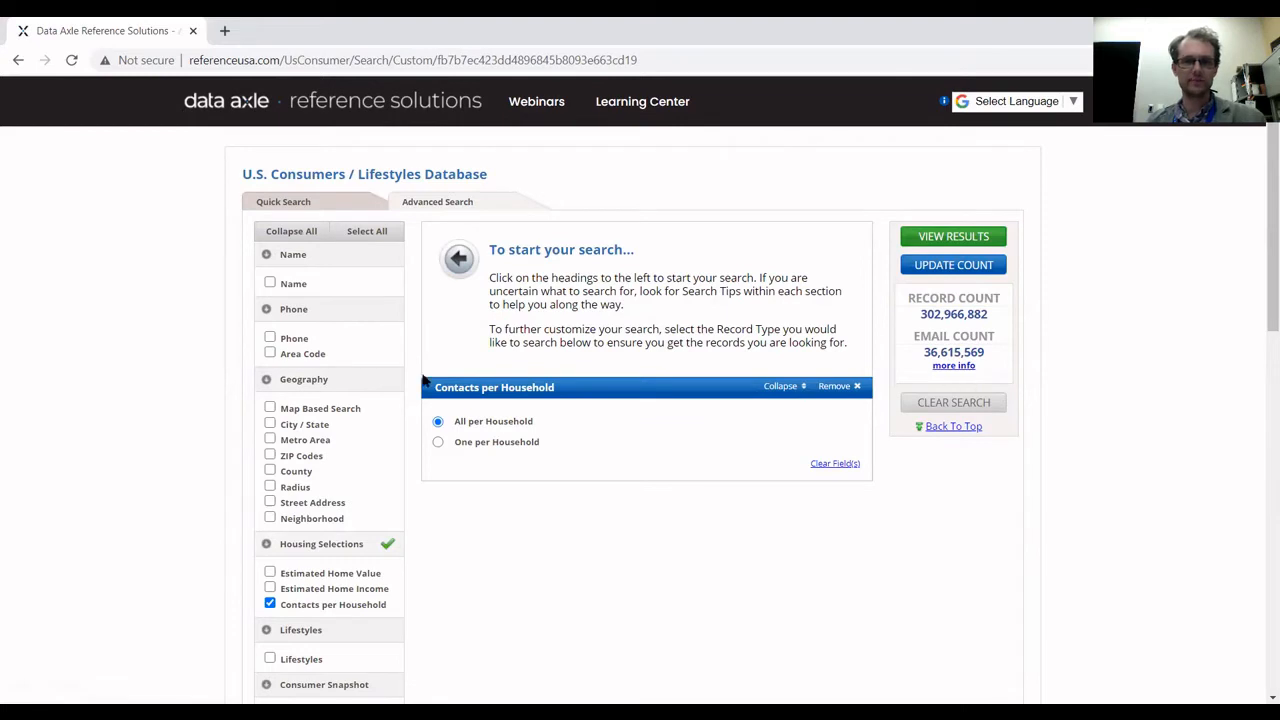
- Limit the contacts per household to One per Household
scroll(580, 365, "down", 2)
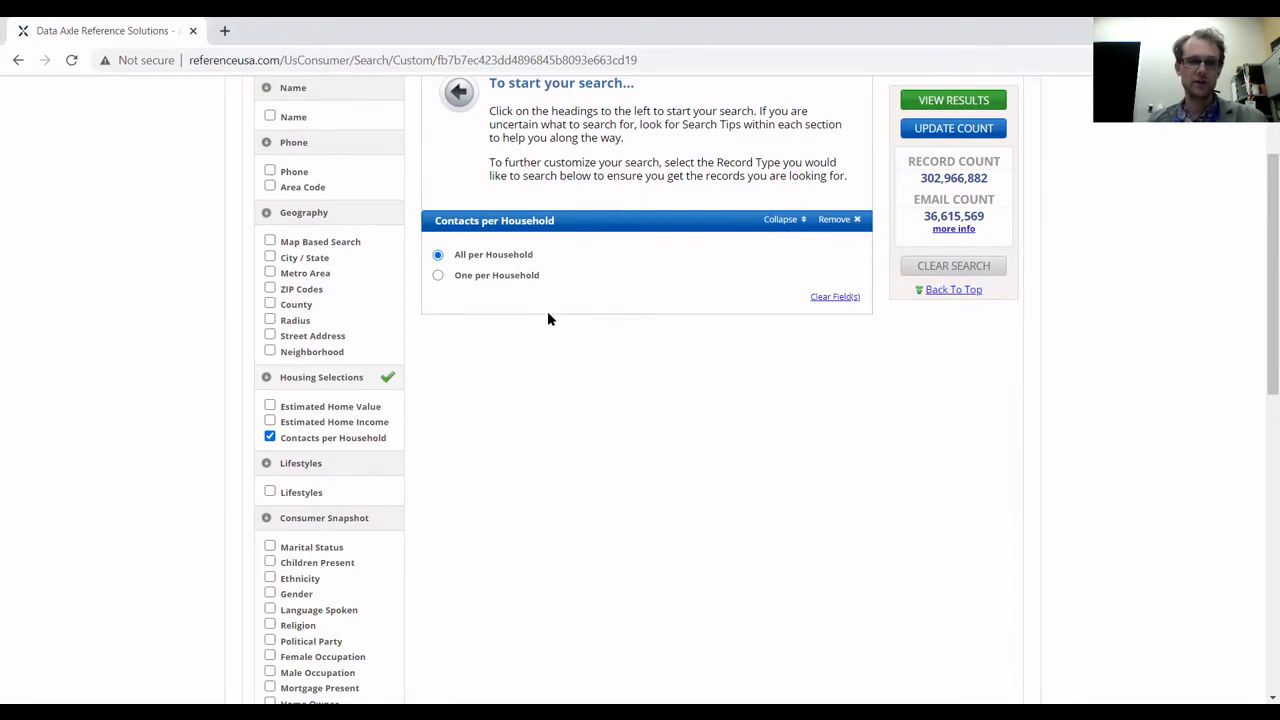
left_click(506, 279)
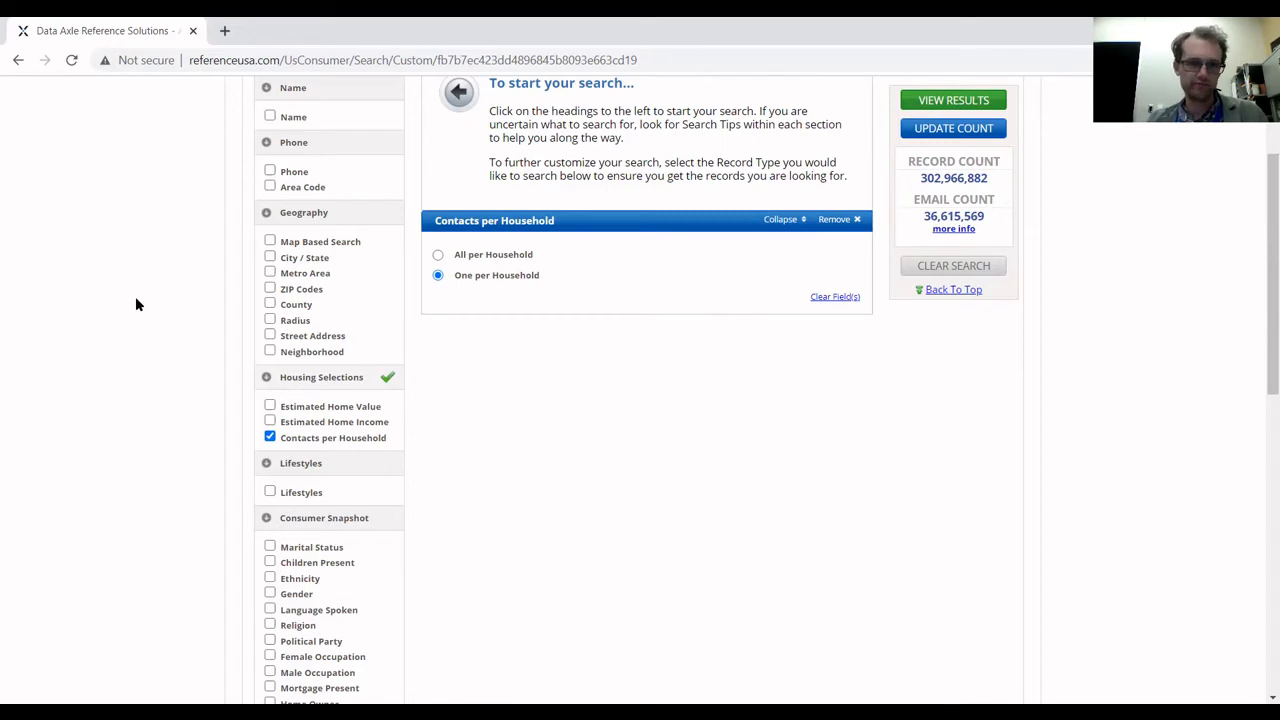
scroll(256, 310, "up", 1)
scroll(255, 304, "down", 1)
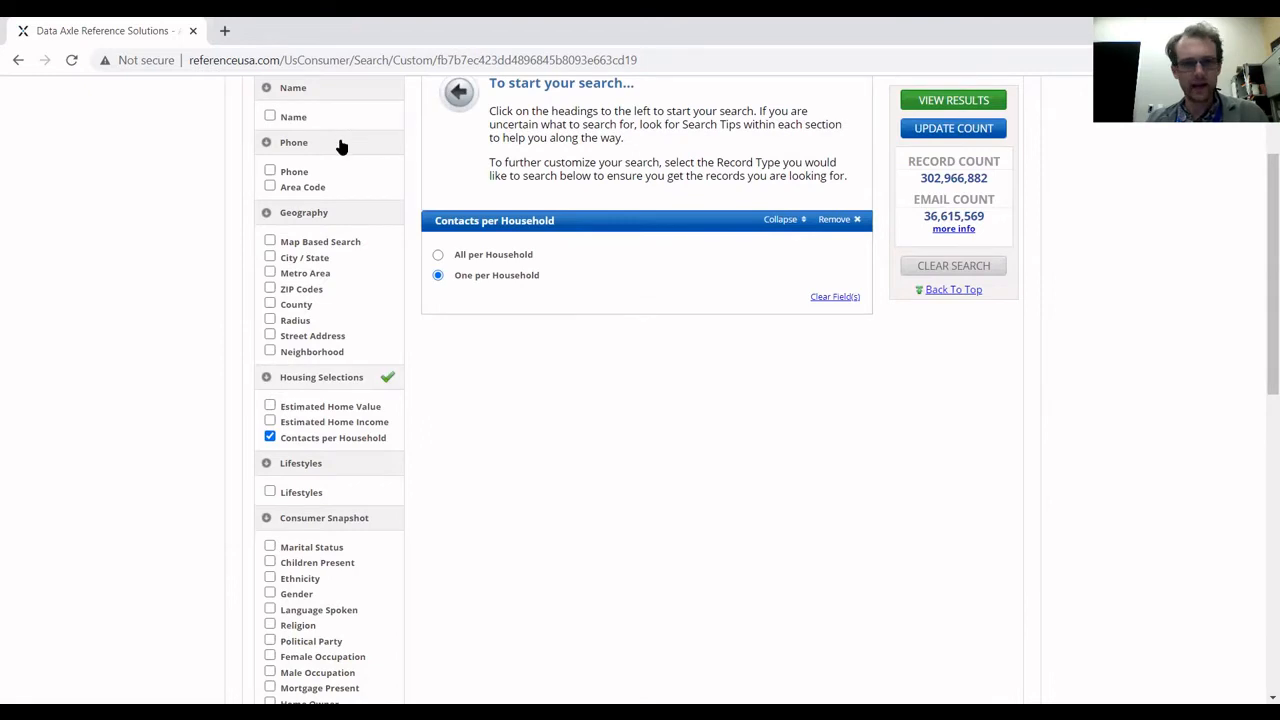
- Add the City / State criterion, search for "baton rouge" and select Baton Rouge, LA
scroll(363, 242, "down", 1)
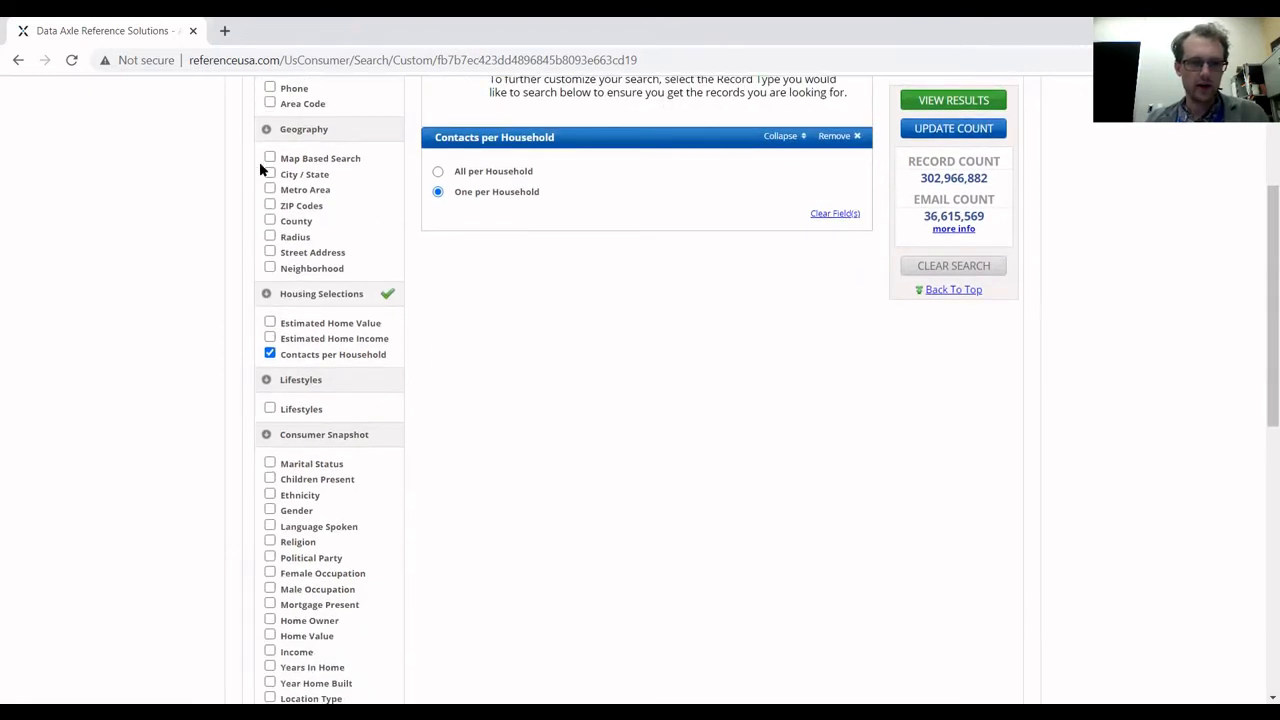
left_click(311, 174)
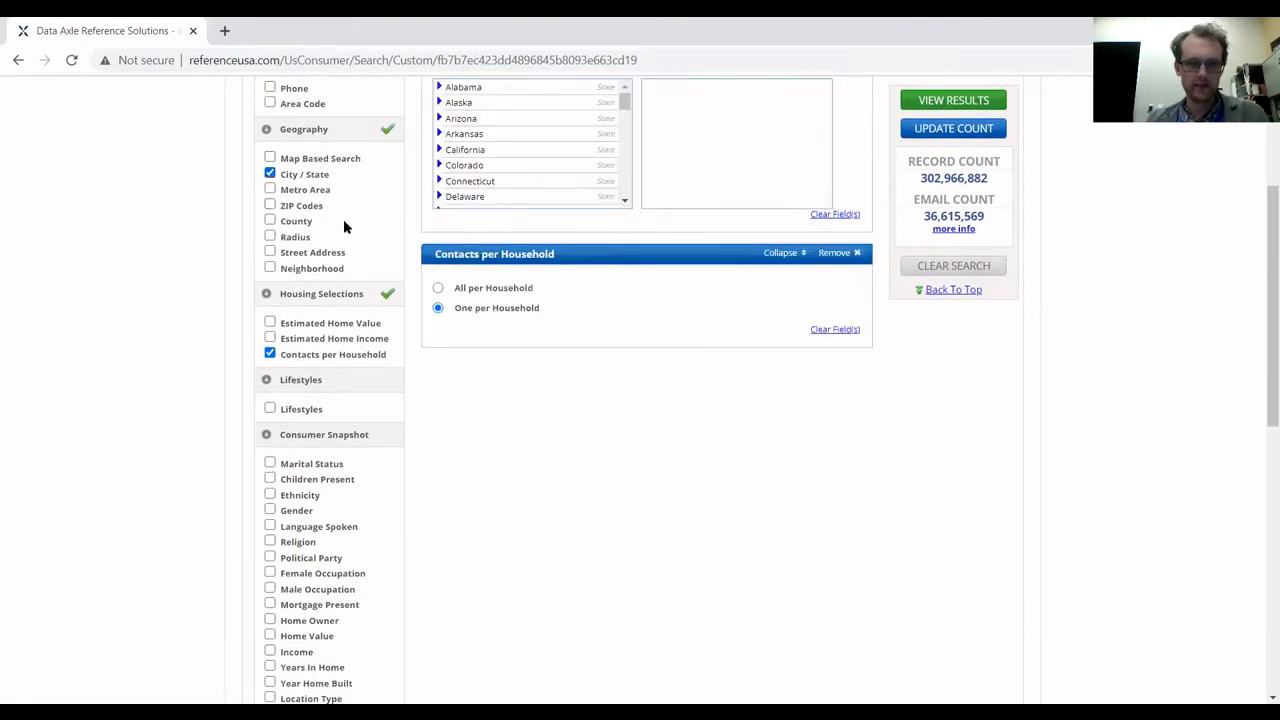
scroll(403, 224, "up", 1)
left_click(498, 116)
type("baton rouge")
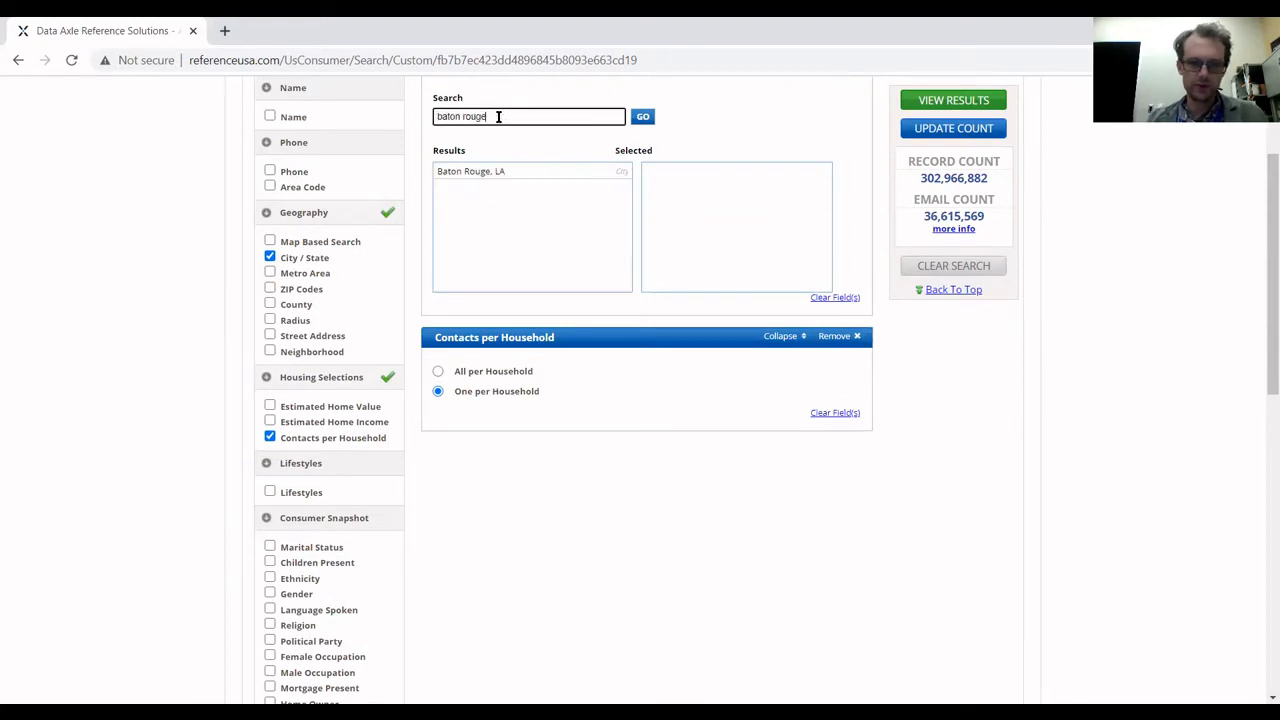
left_click(471, 172)
- Add the Lifestyles criterion and include Home Decorating & Furnishing and Photography Enthusiast
scroll(152, 394, "down", 3)
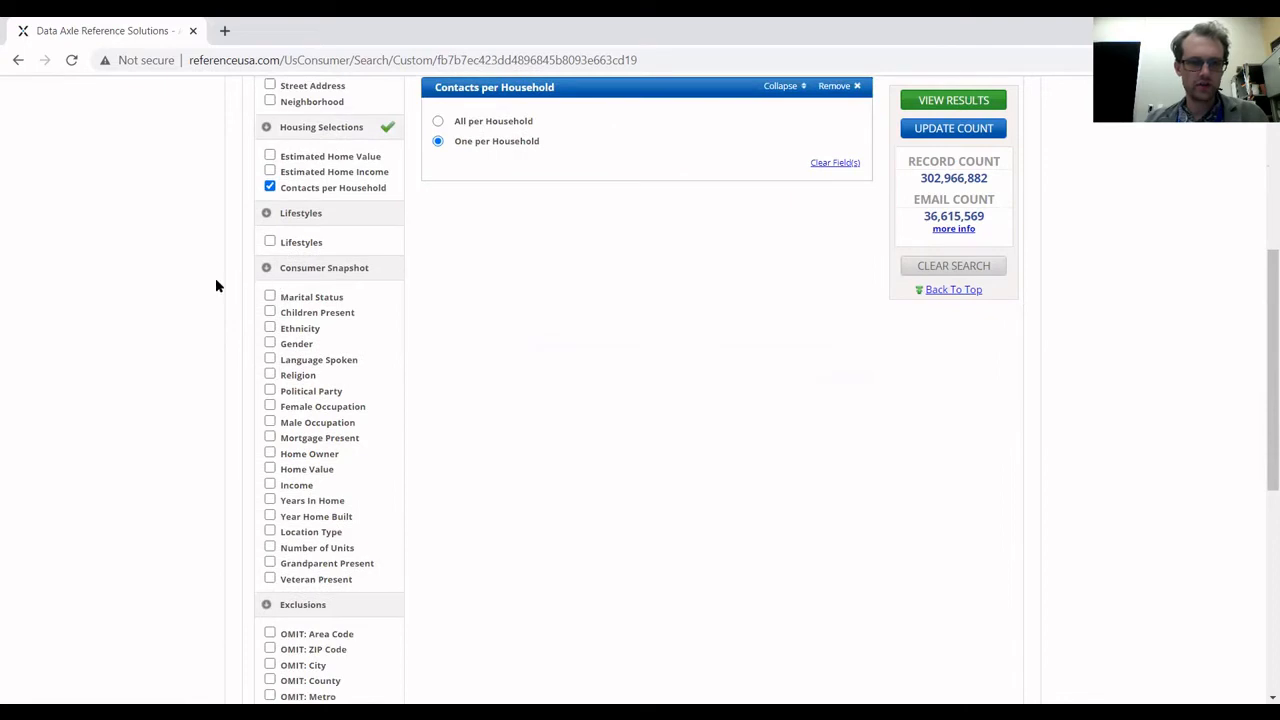
left_click(289, 243)
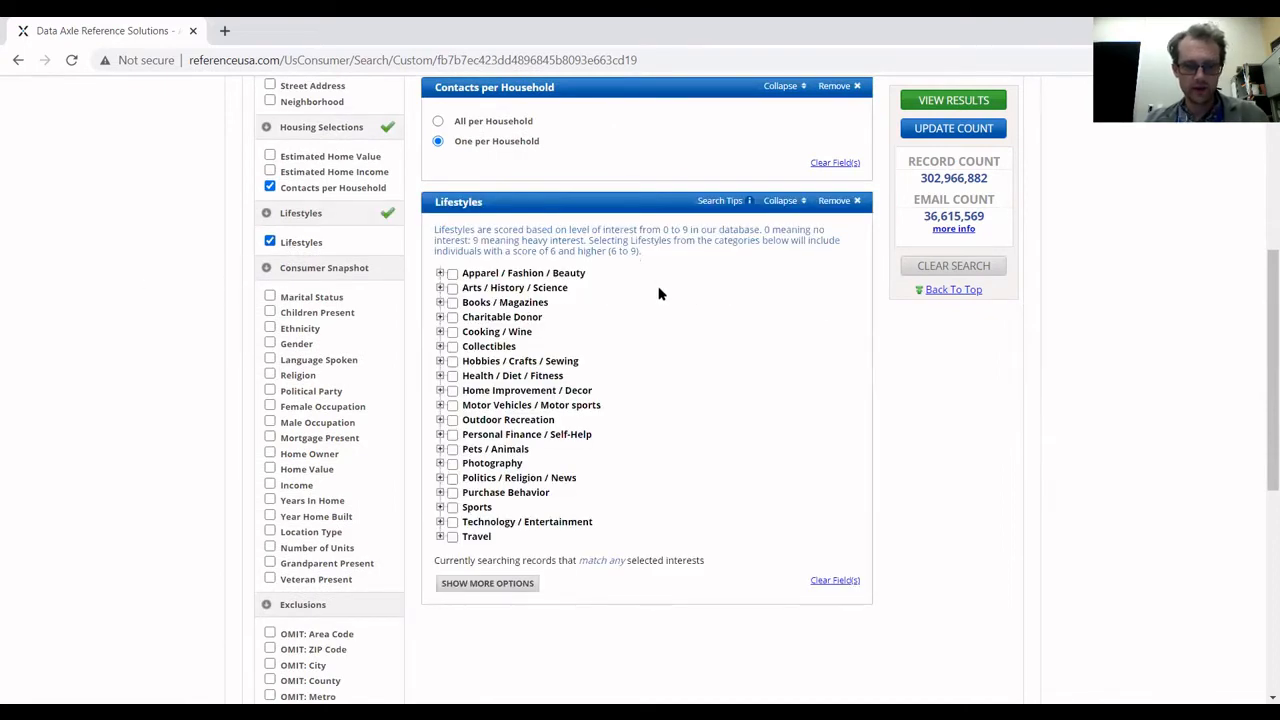
scroll(760, 292, "down", 1)
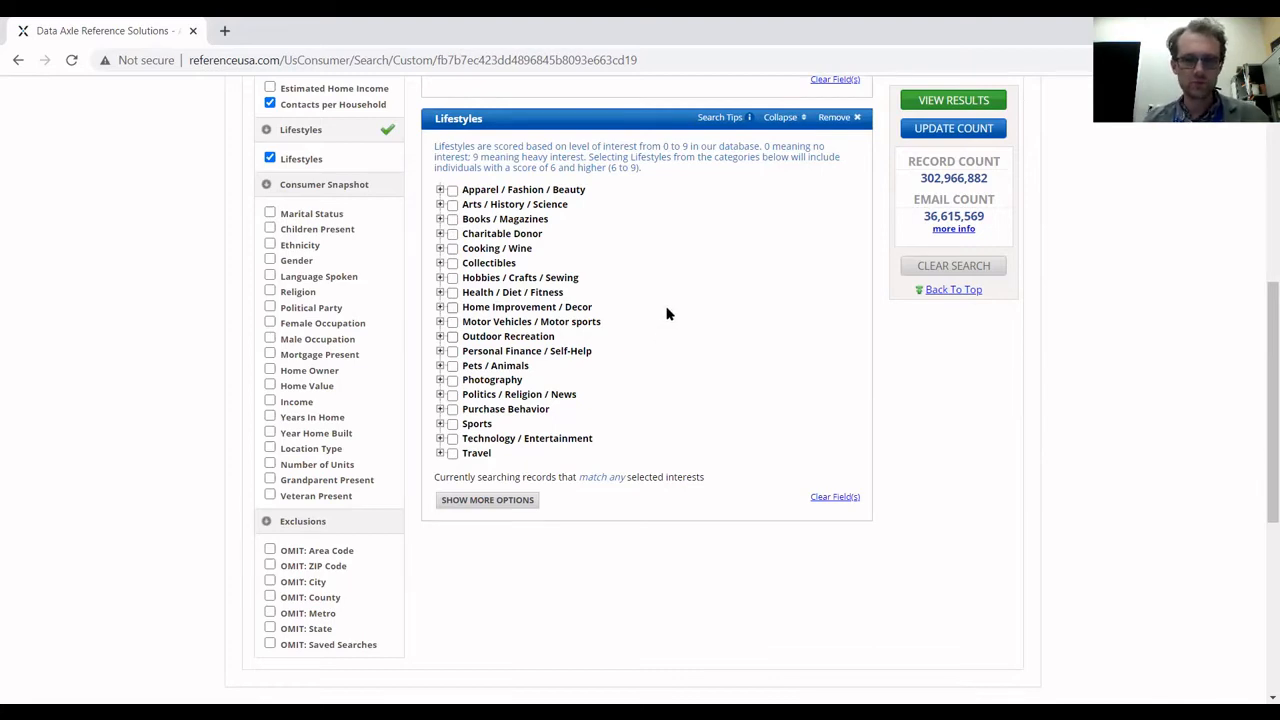
left_click(440, 307)
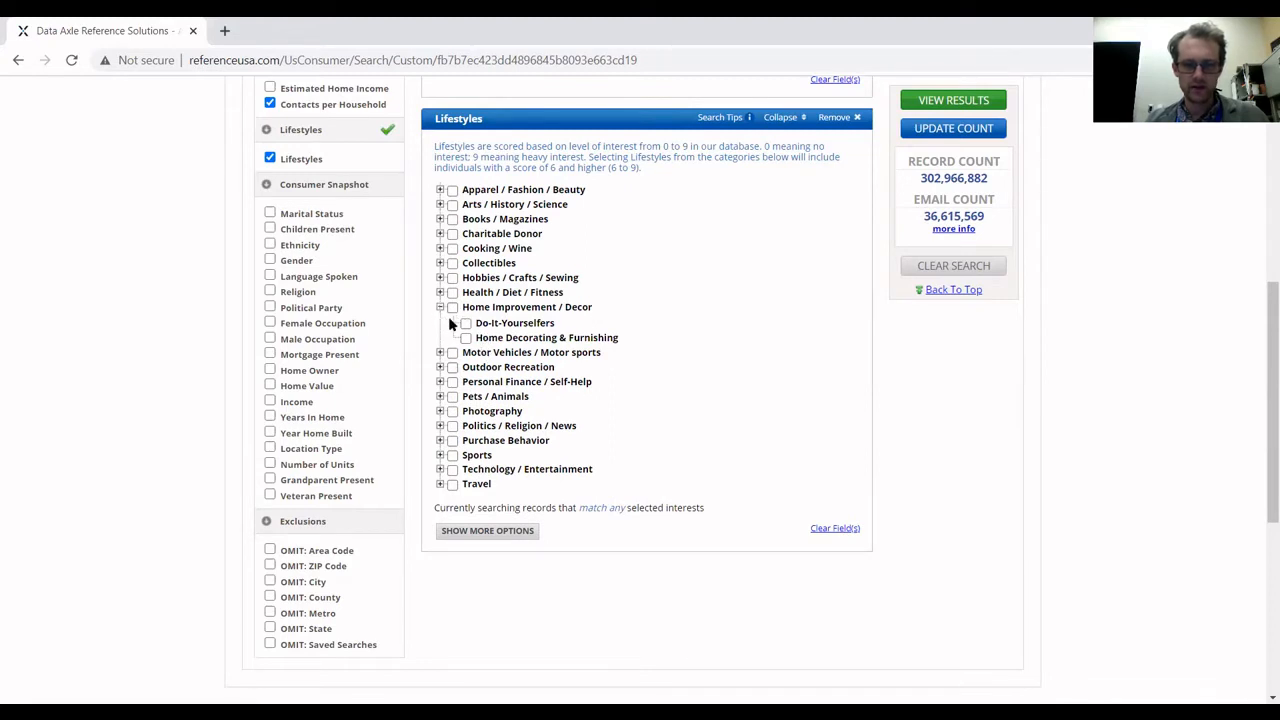
left_click(465, 338)
left_click(440, 411)
left_click(466, 441)
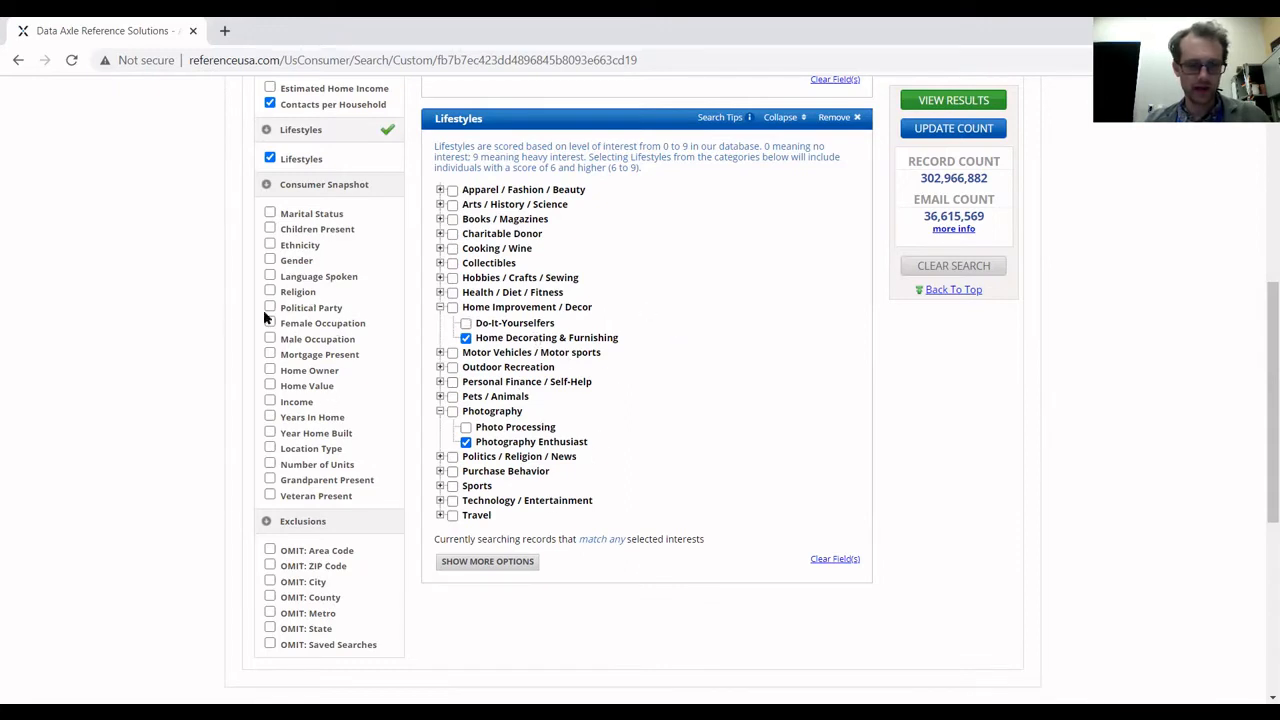
- Add the Marital Status criterion from the consumer snapshot and restrict it to Single
scroll(211, 317, "up", 2)
scroll(211, 317, "down", 2)
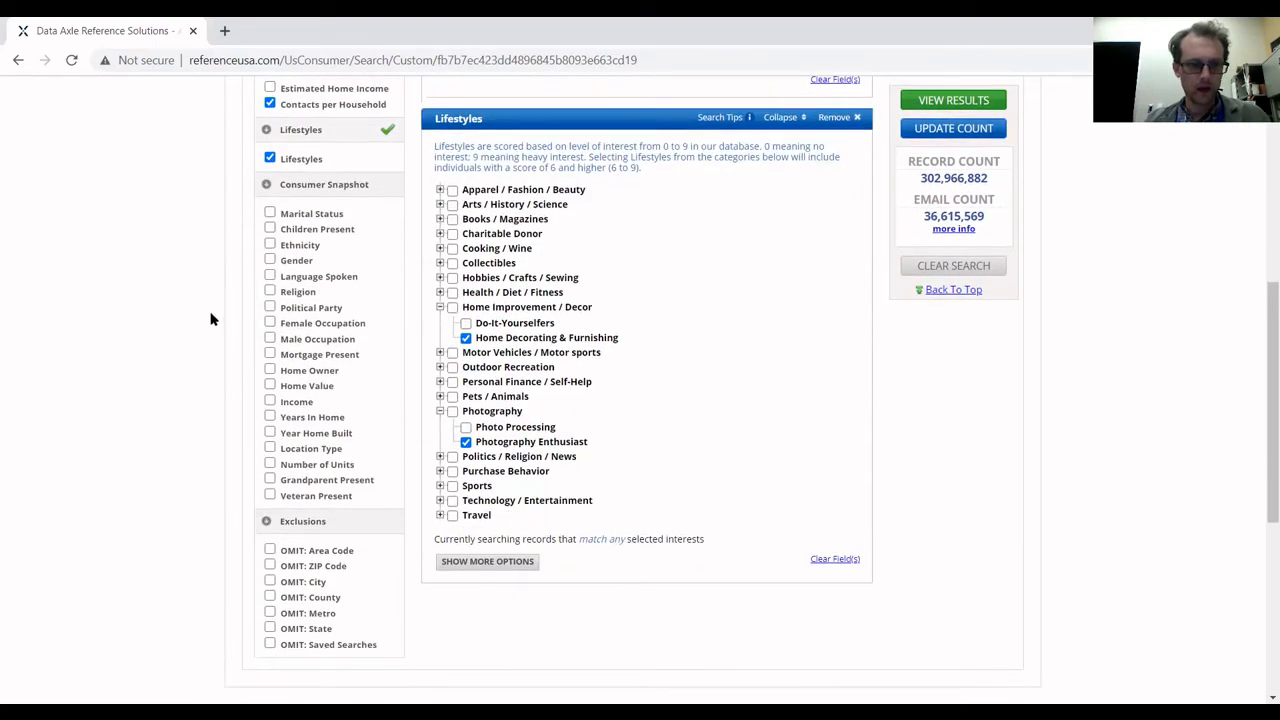
scroll(211, 318, "up", 2)
left_click(285, 295)
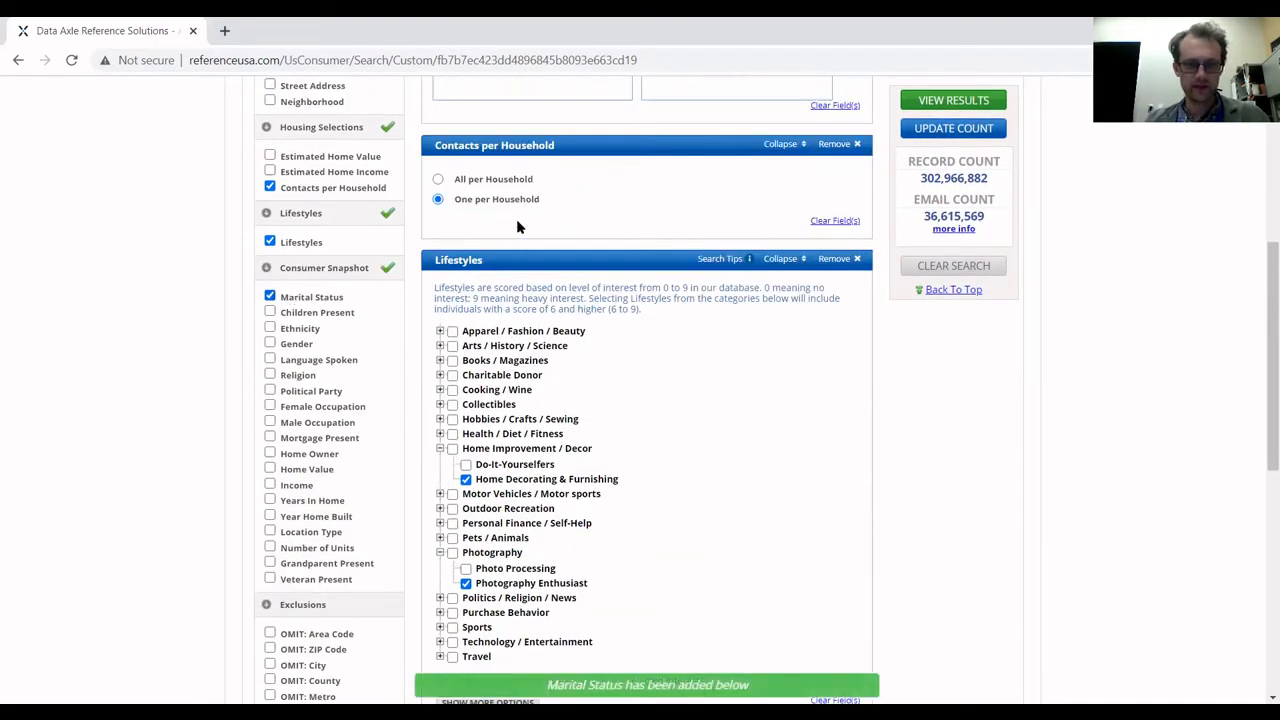
scroll(709, 265, "down", 2)
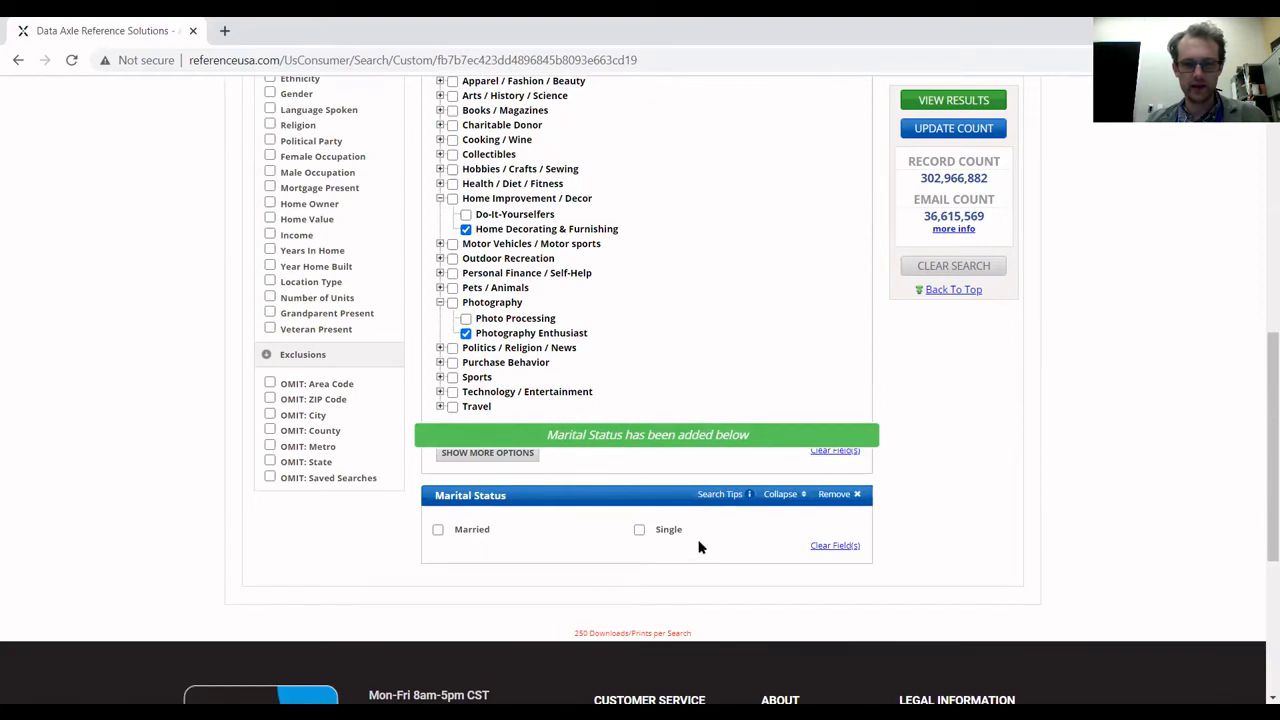
left_click(658, 535)
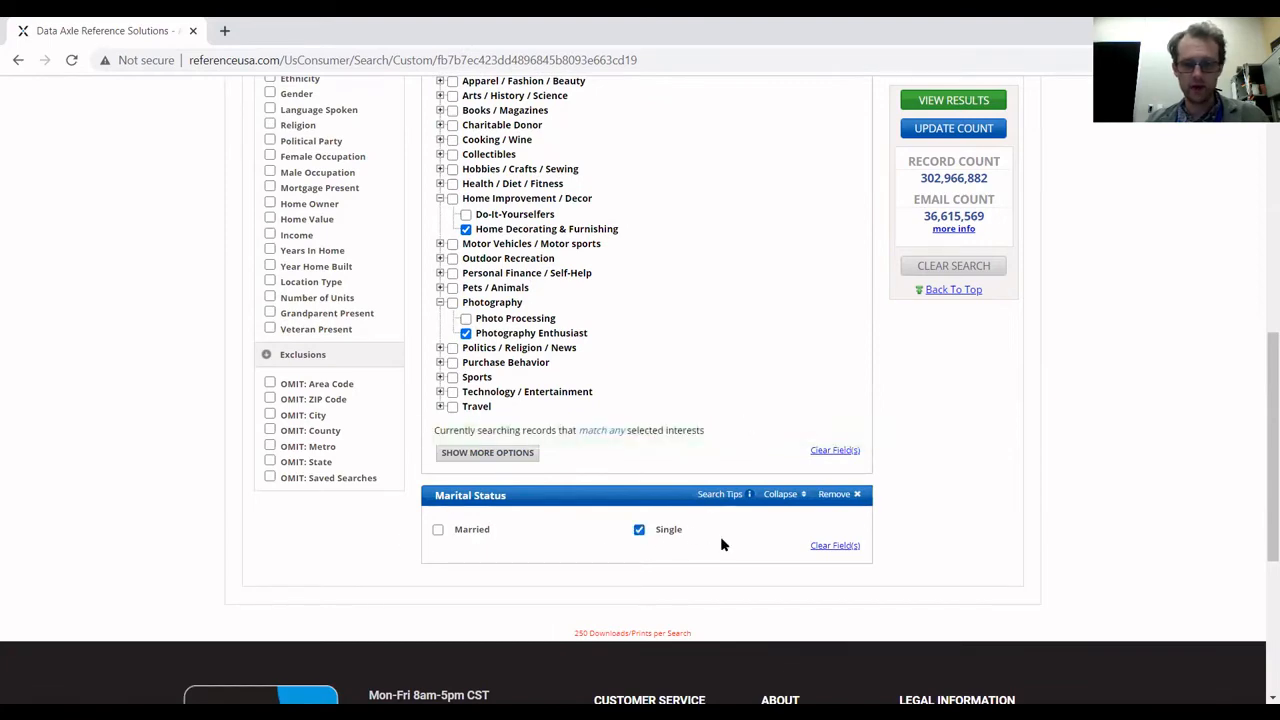
- Look over the remaining consumer criteria, update the record count and view the results of the search
scroll(742, 378, "up", 2)
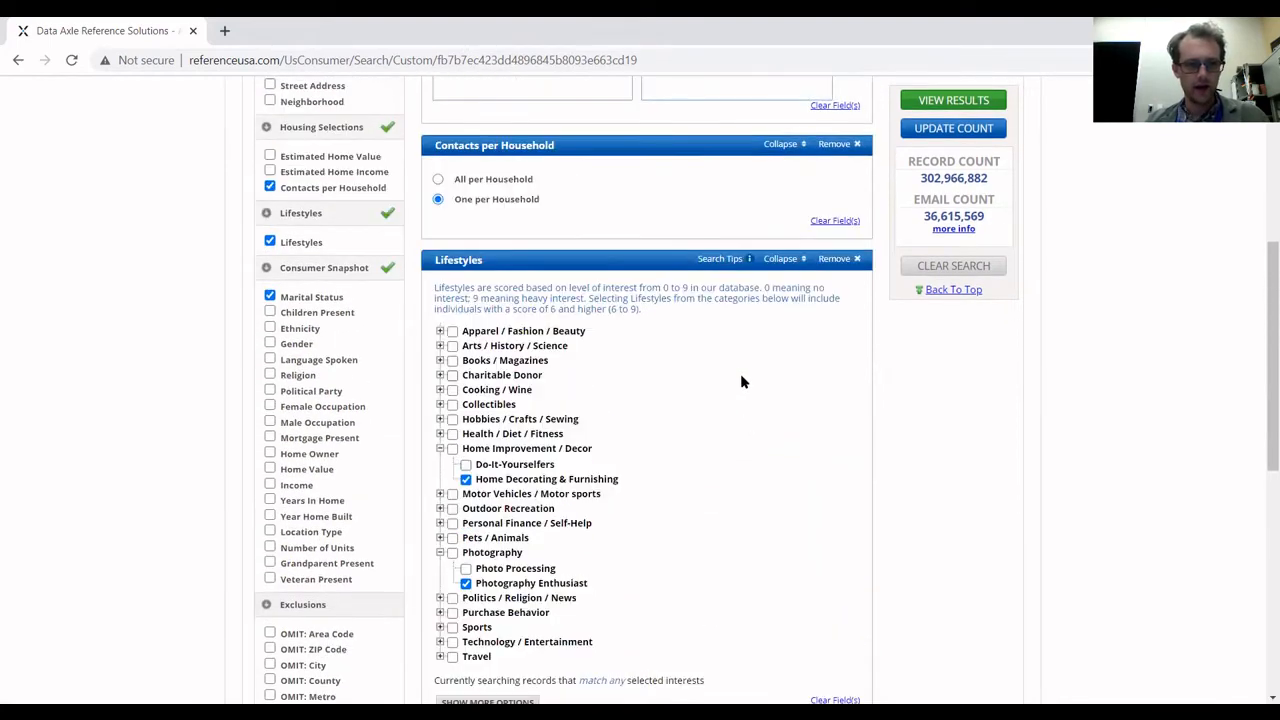
scroll(737, 375, "down", 1)
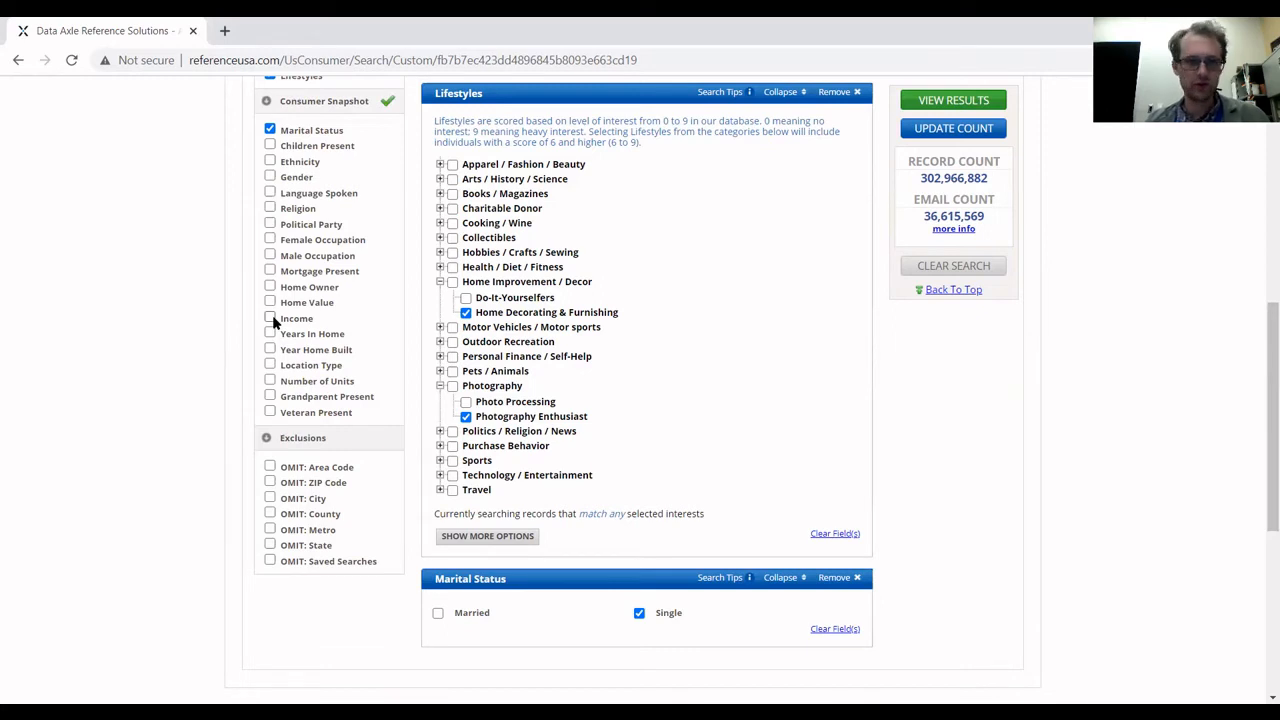
scroll(263, 305, "down", 1)
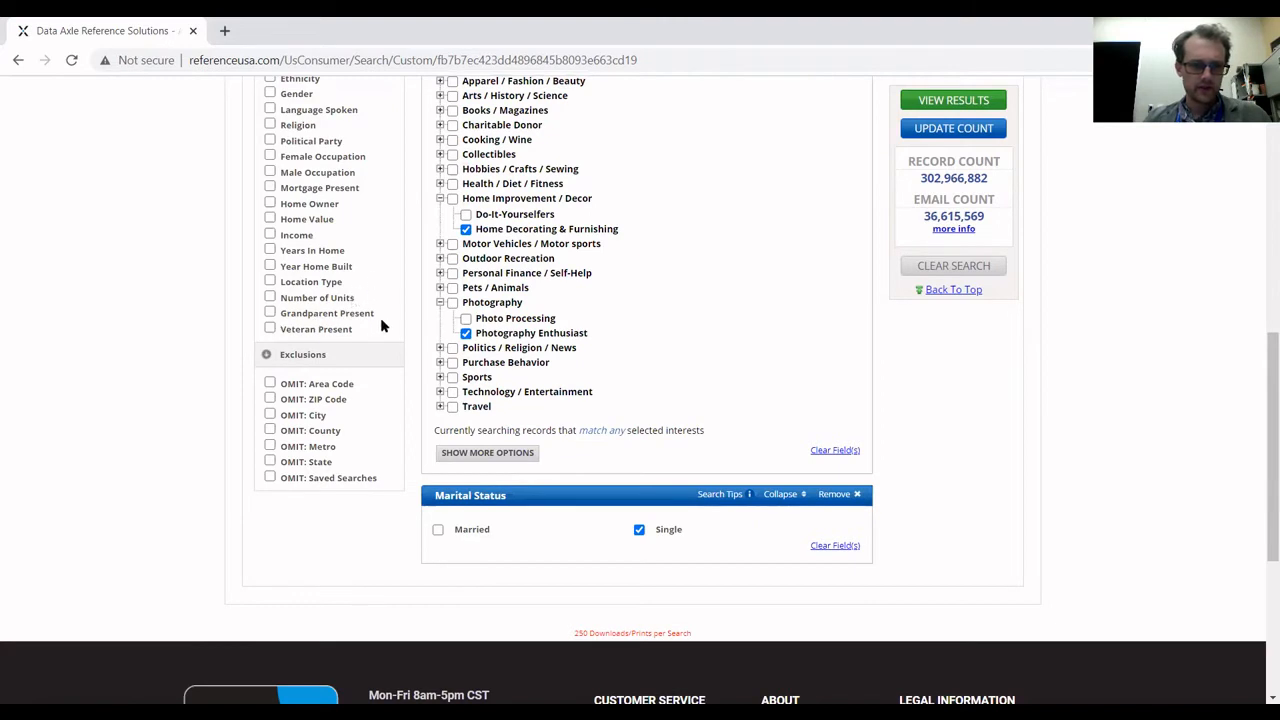
scroll(390, 402, "up", 2)
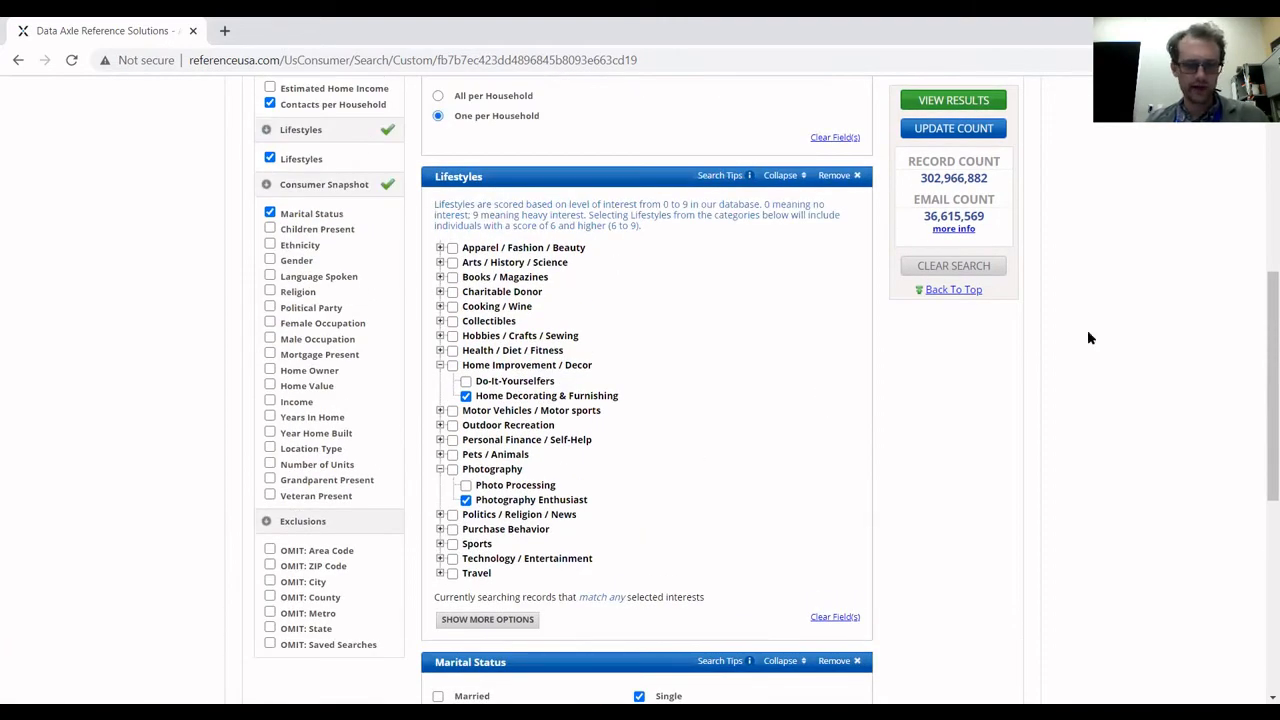
left_click(980, 128)
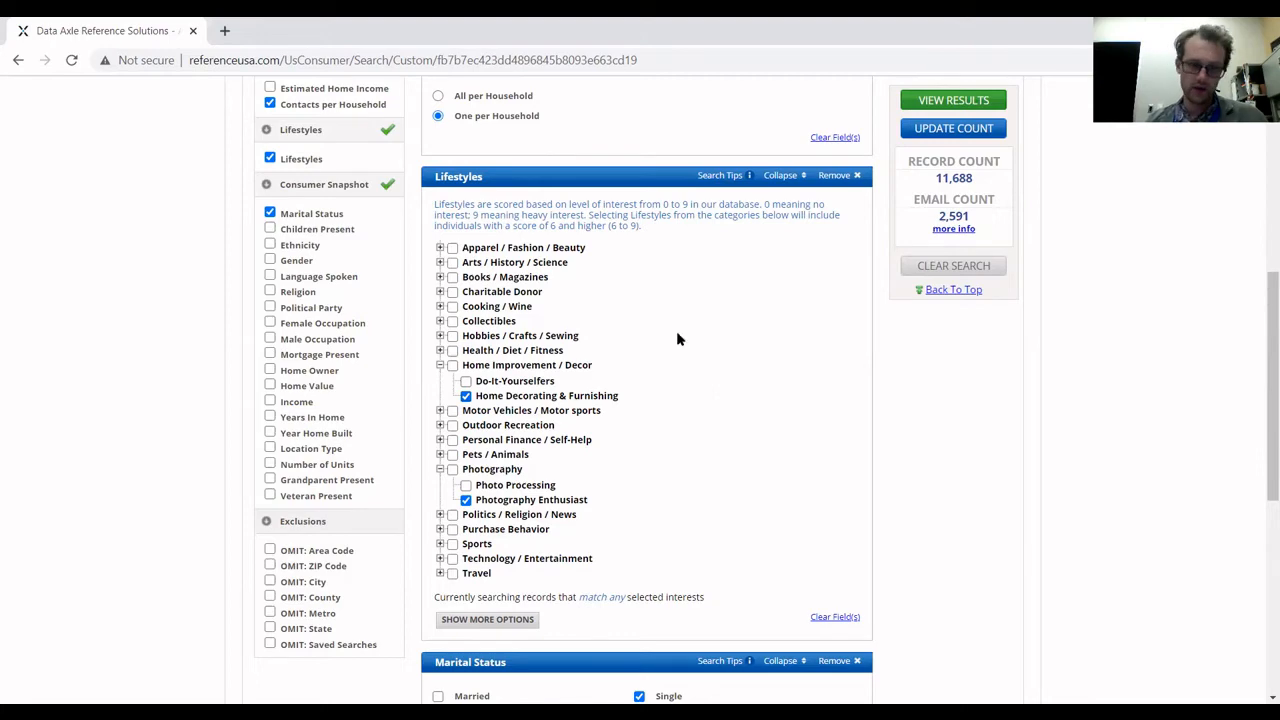
left_click(930, 103)
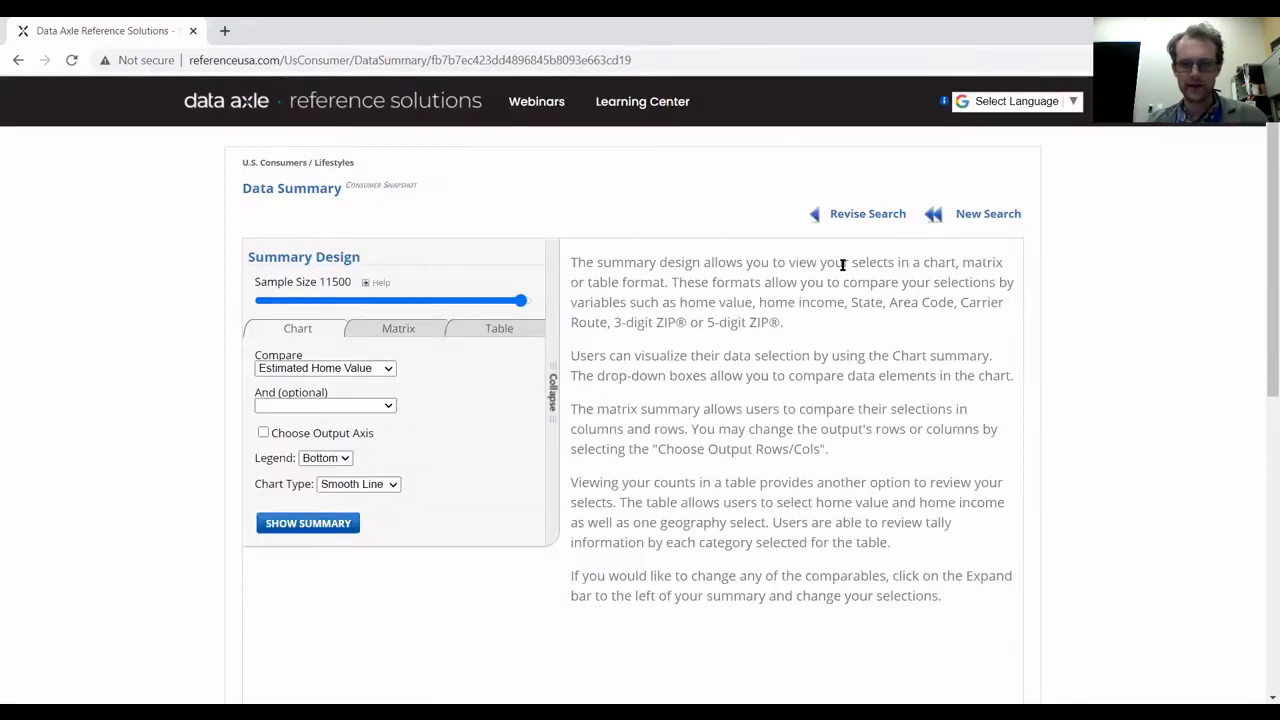
scroll(1174, 397, "down", 1)
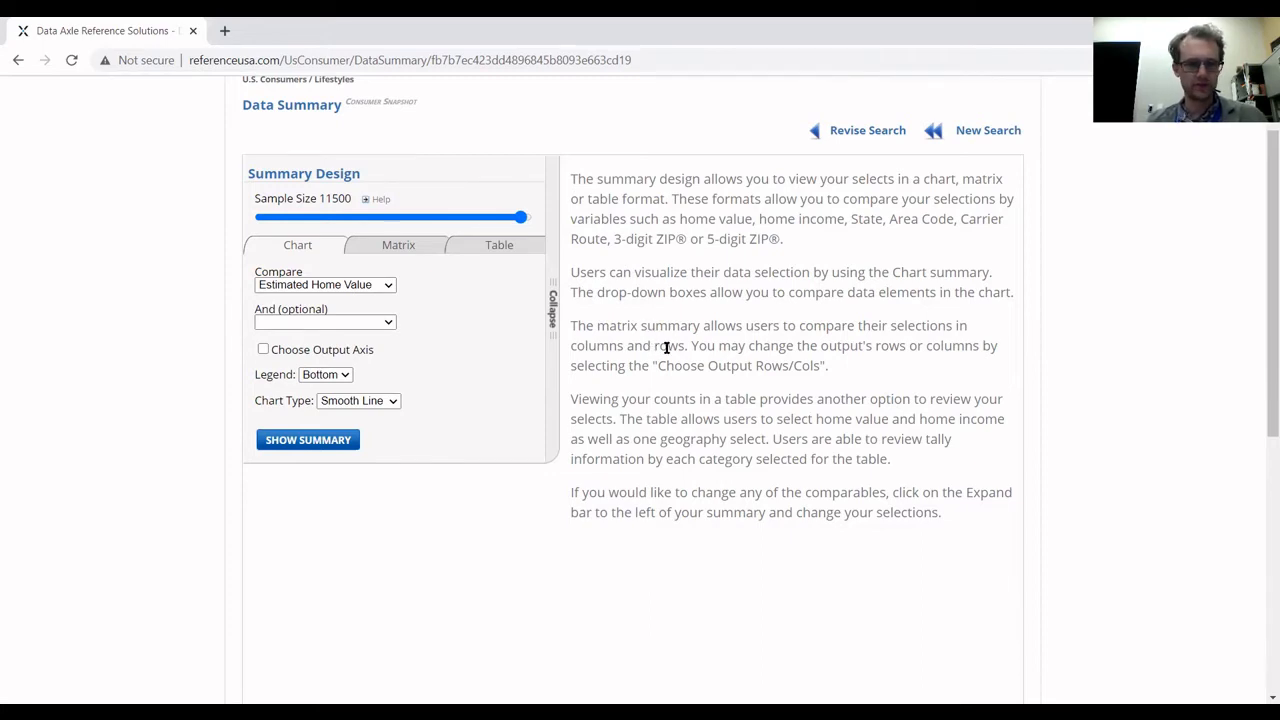
left_click(368, 285)
left_click(368, 285)
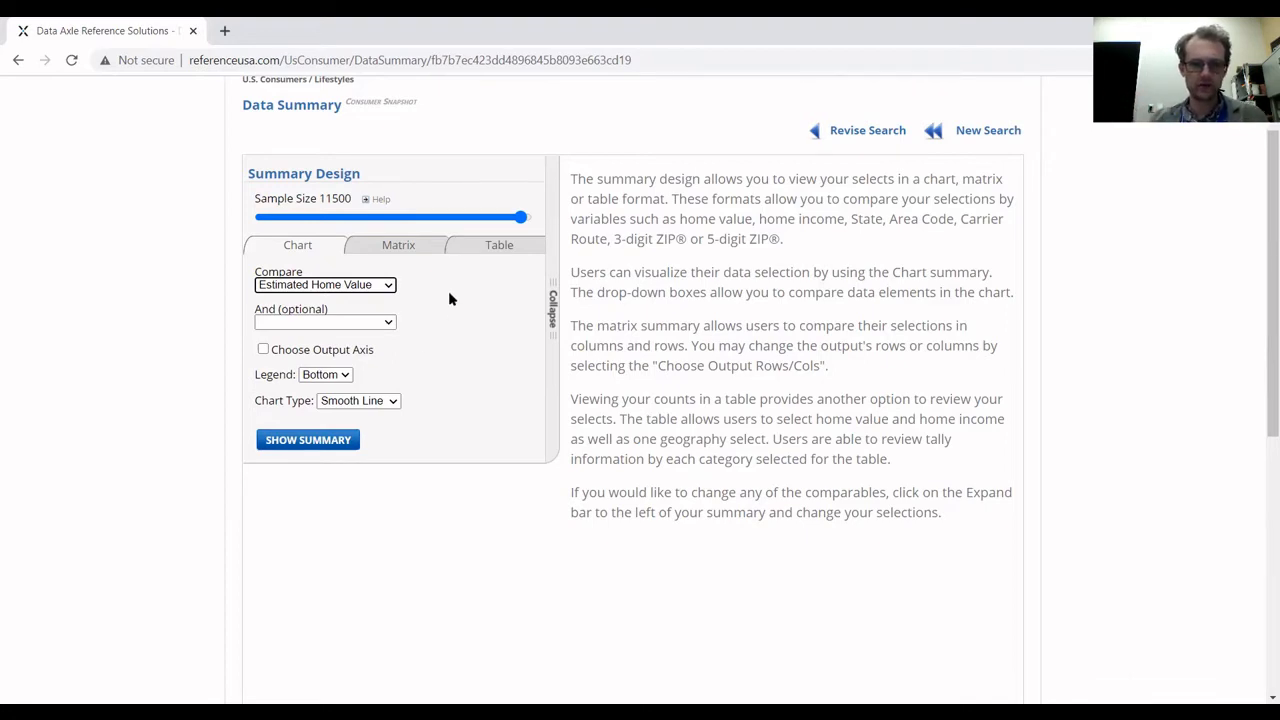
- Show a table summary of Estimated Home Income and Location Type broken down by 5 digit ZIP
left_click(495, 248)
scroll(224, 349, "down", 1)
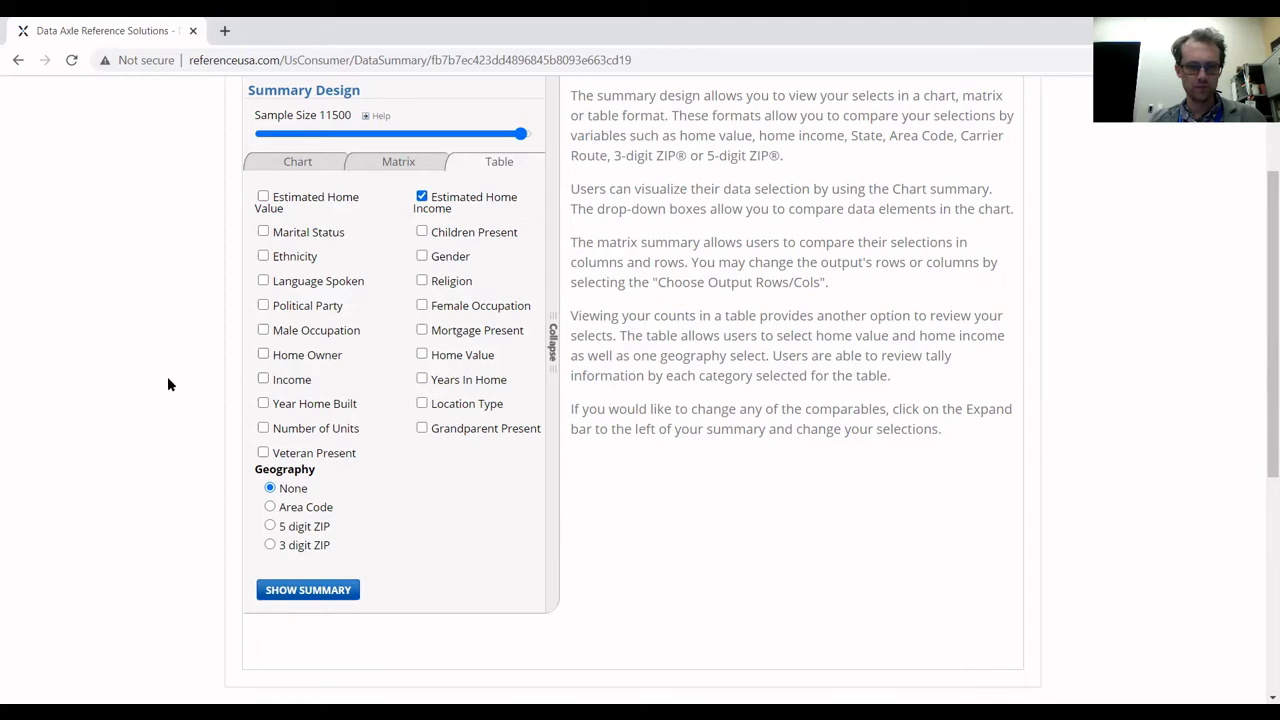
left_click(305, 381)
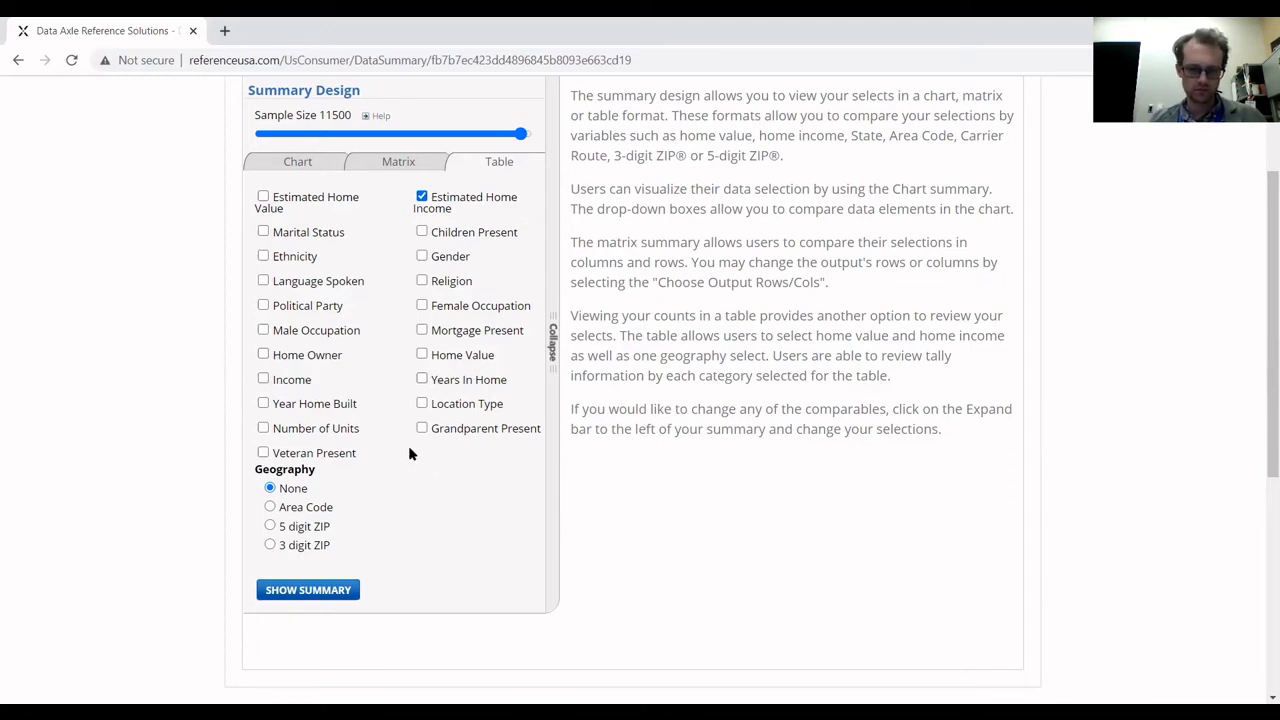
left_click(450, 411)
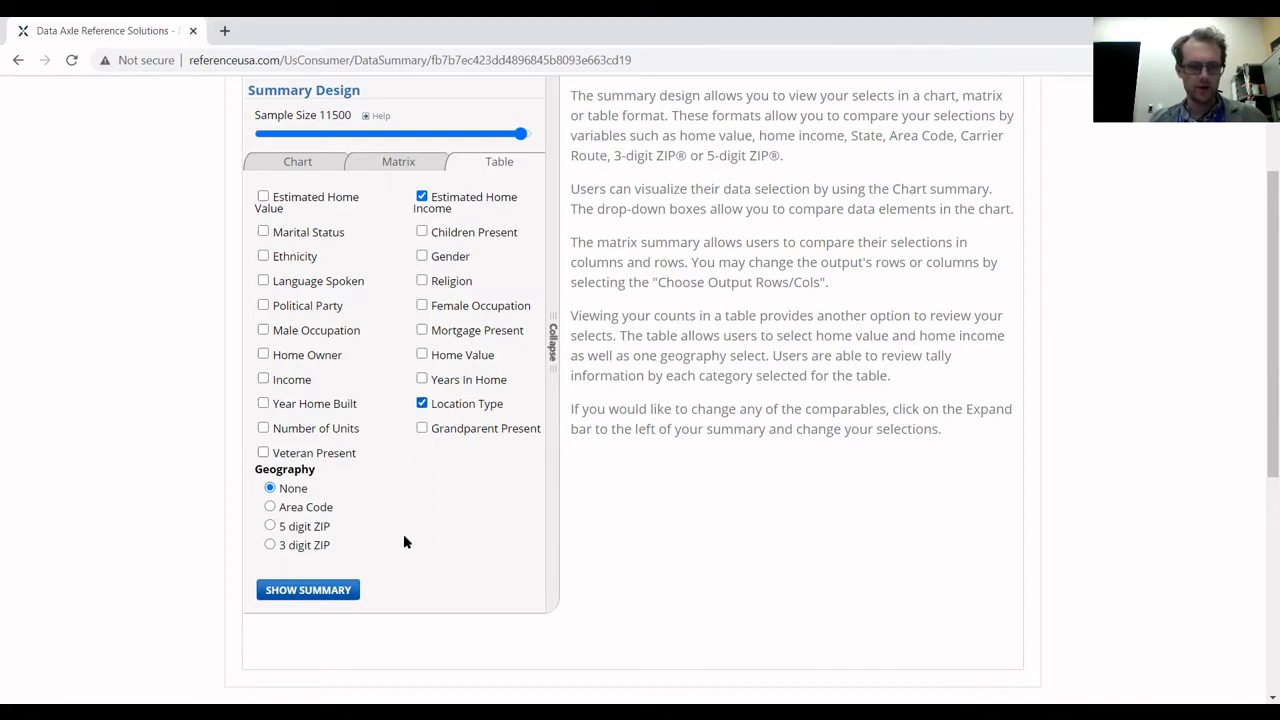
left_click(350, 589)
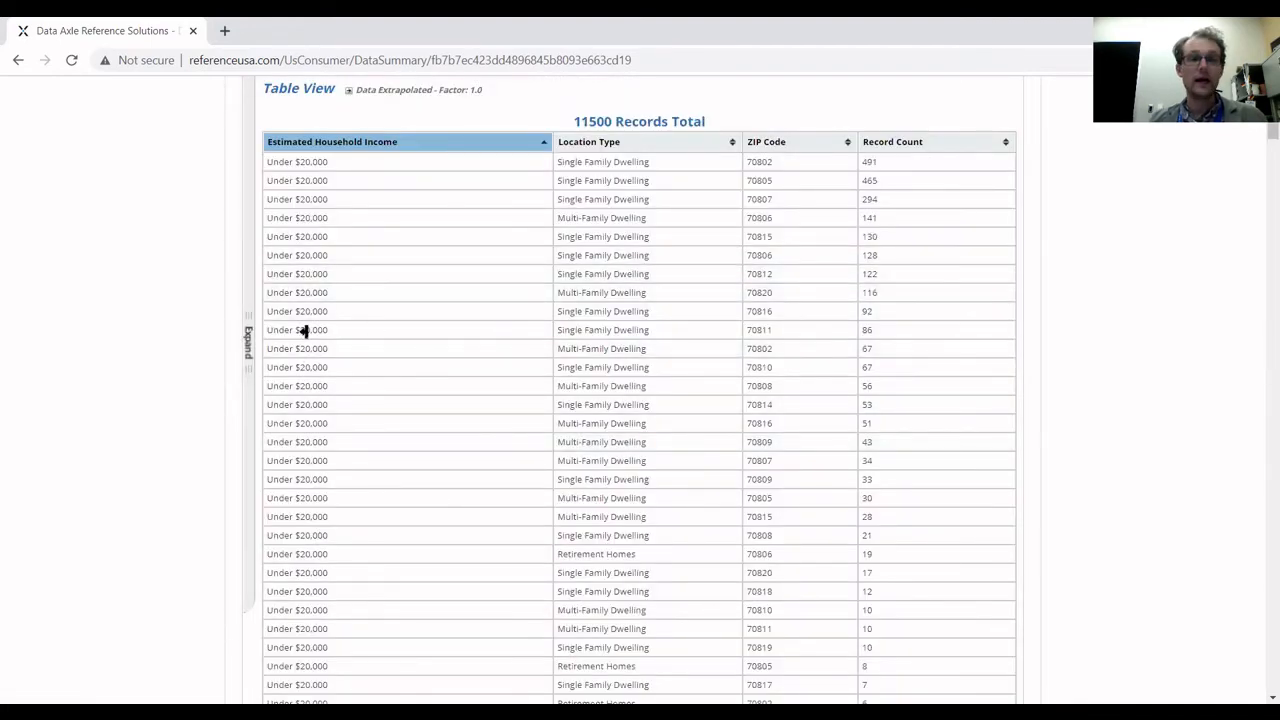
- Replace Location Type with Home Owner in the table design and show the summary again
left_click(249, 342)
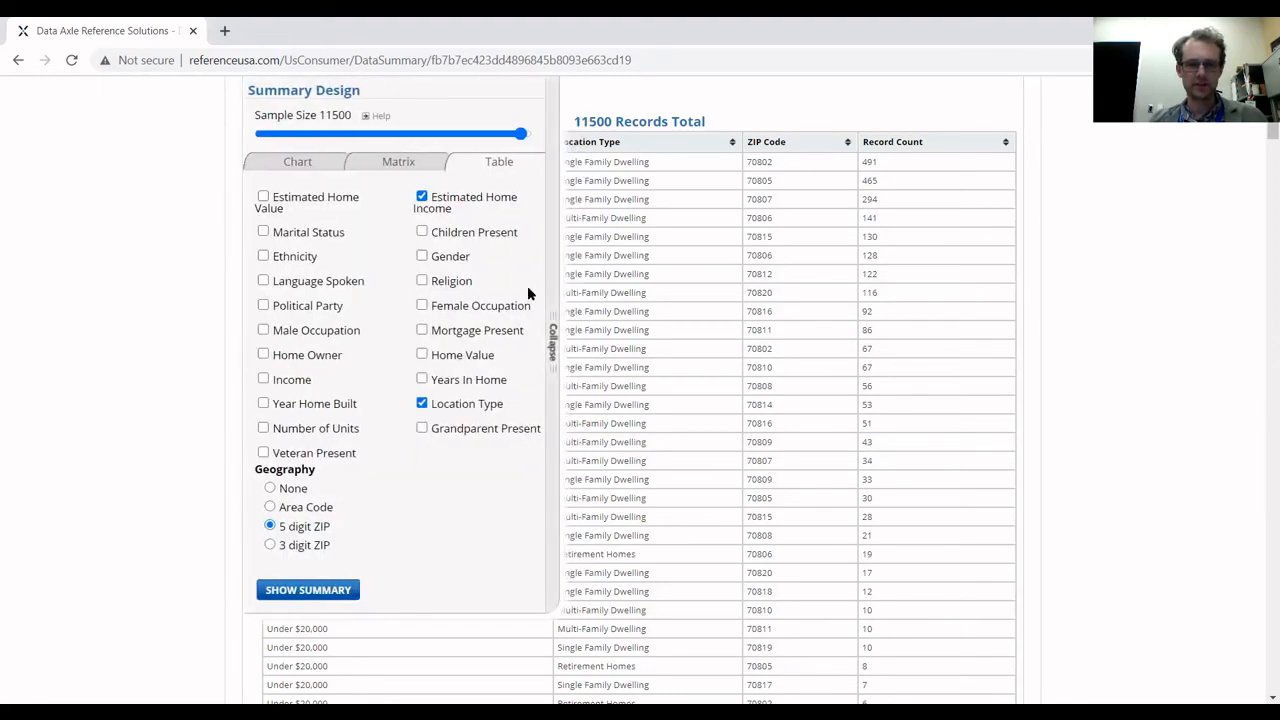
left_click(312, 231)
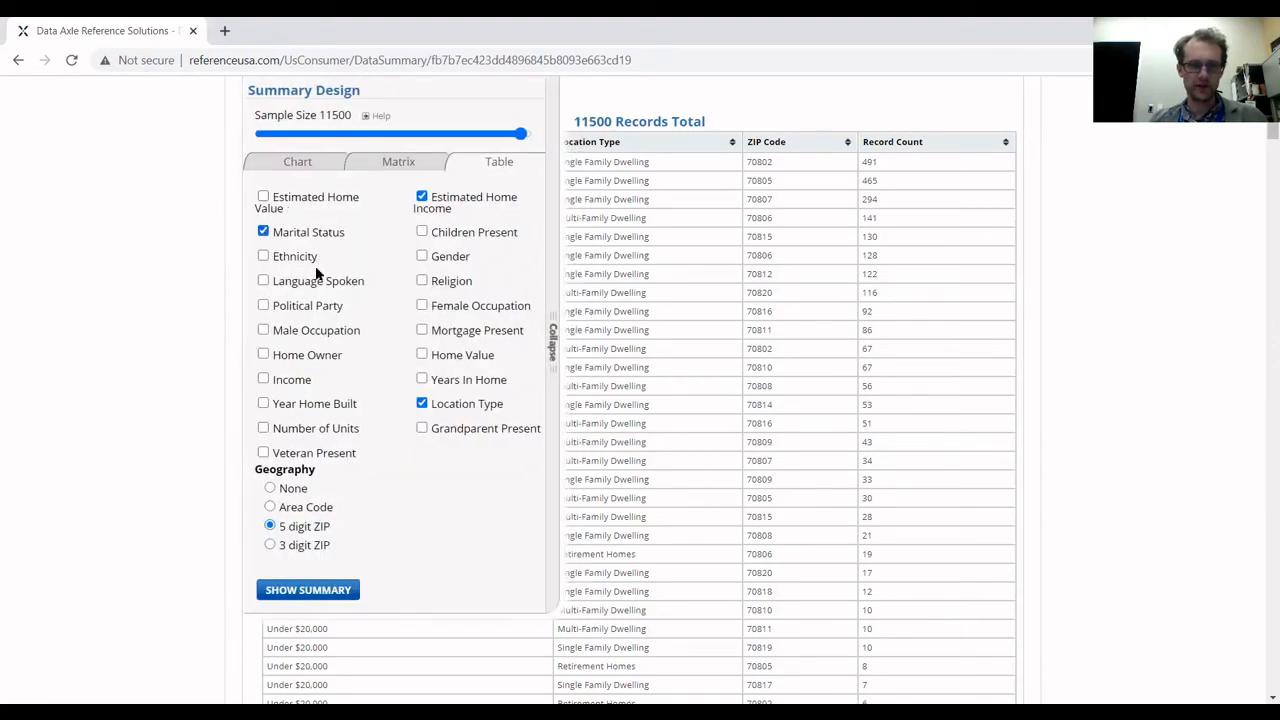
left_click(298, 233)
left_click(322, 356)
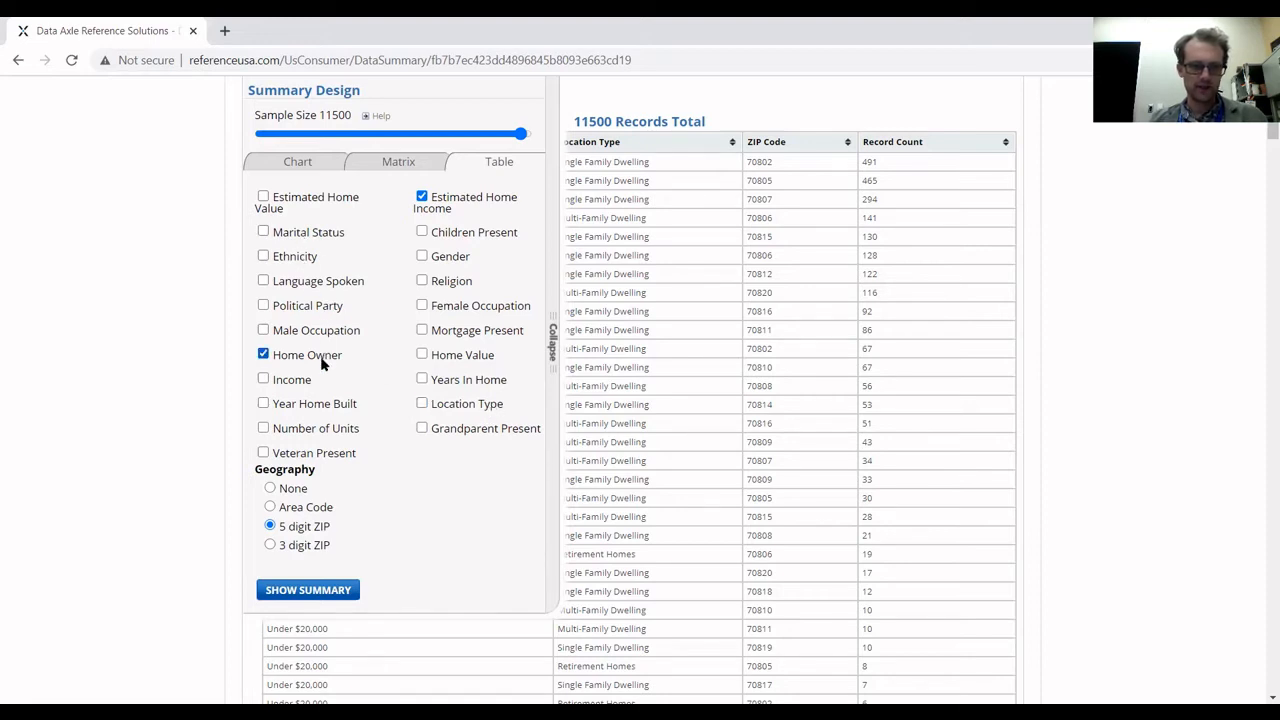
left_click(312, 590)
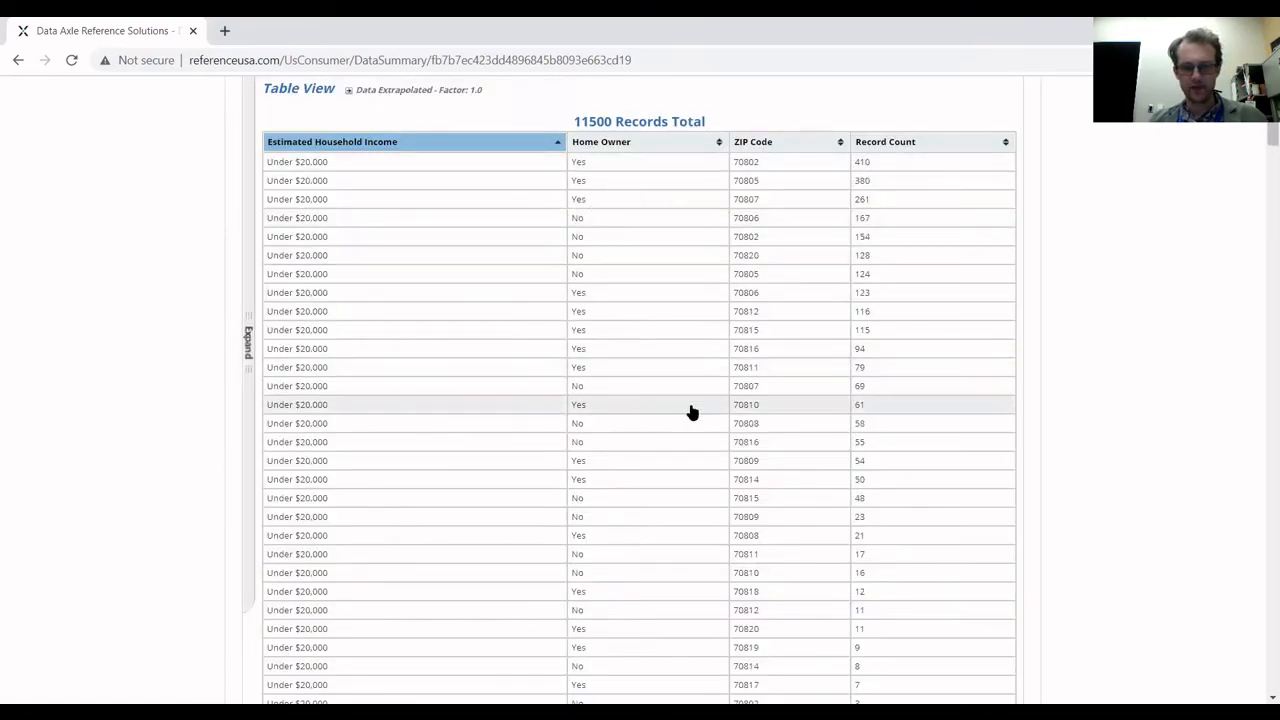
- Examine the table's record counts by household income, home ownership and ZIP code
scroll(689, 411, "down", 20)
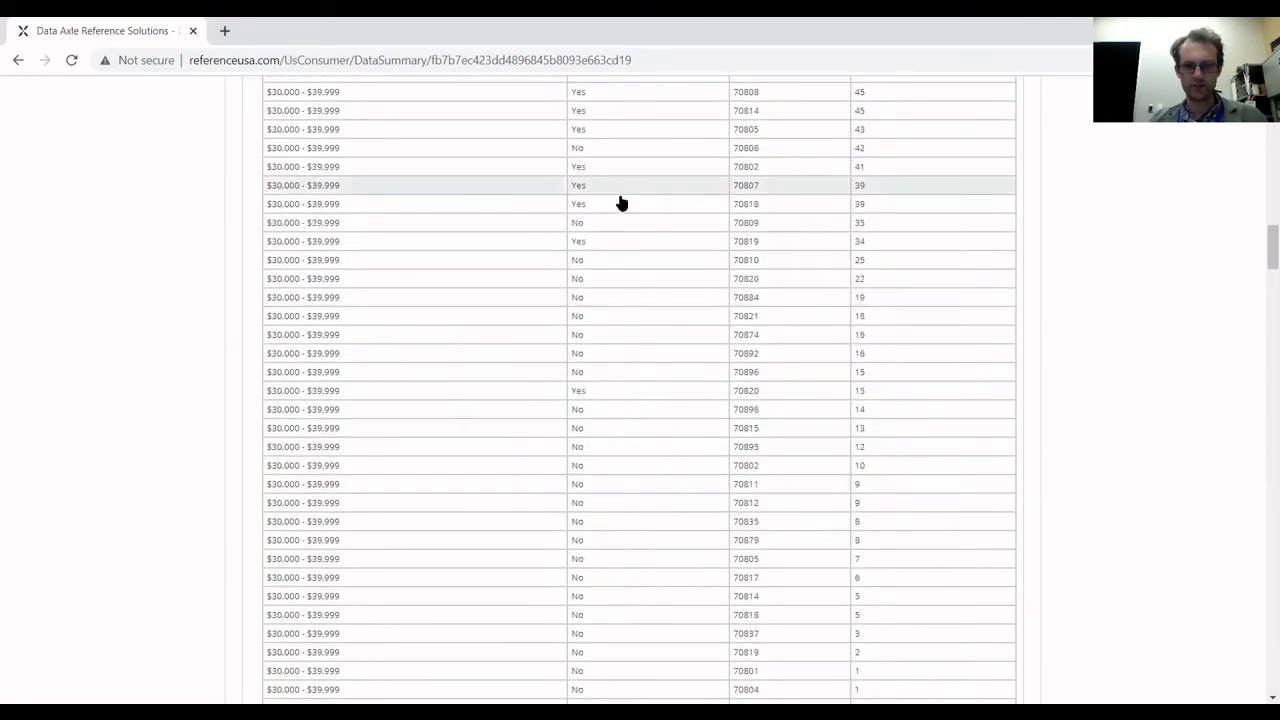
scroll(640, 190, "up", 7)
scroll(651, 193, "up", 13)
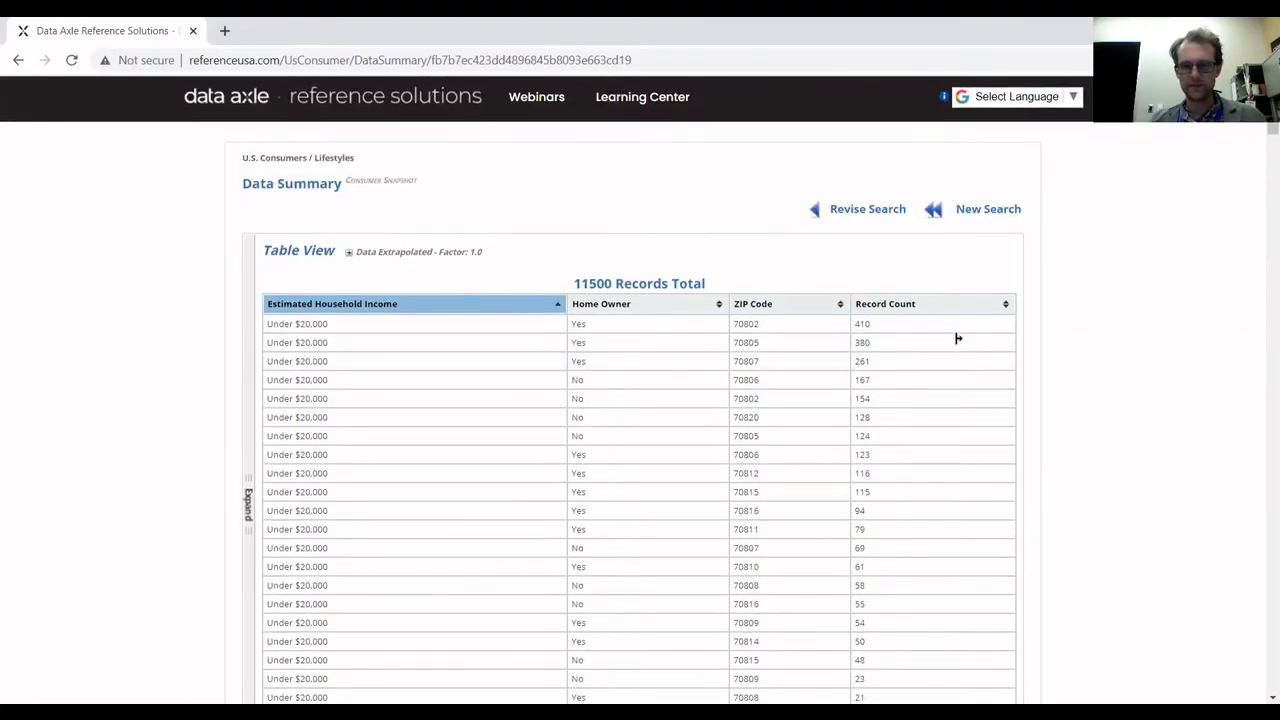
scroll(957, 337, "down", 1)
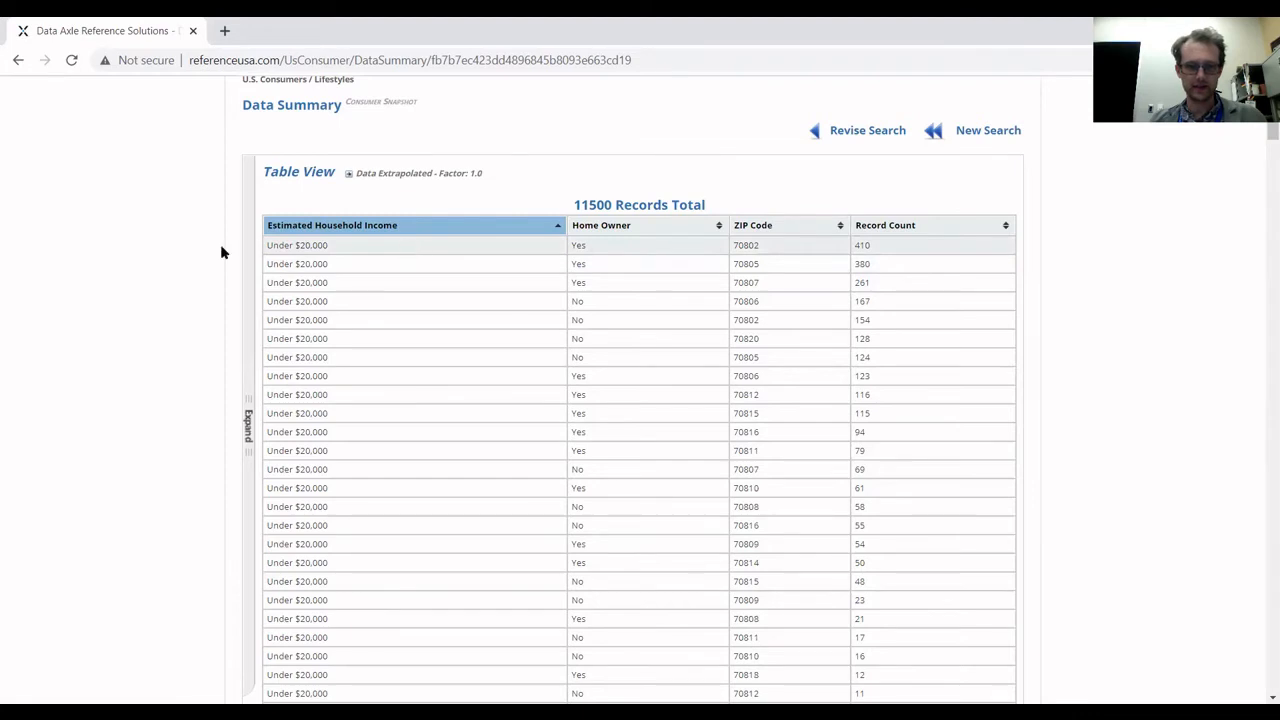
scroll(523, 306, "down", 3)
scroll(523, 306, "down", 1)
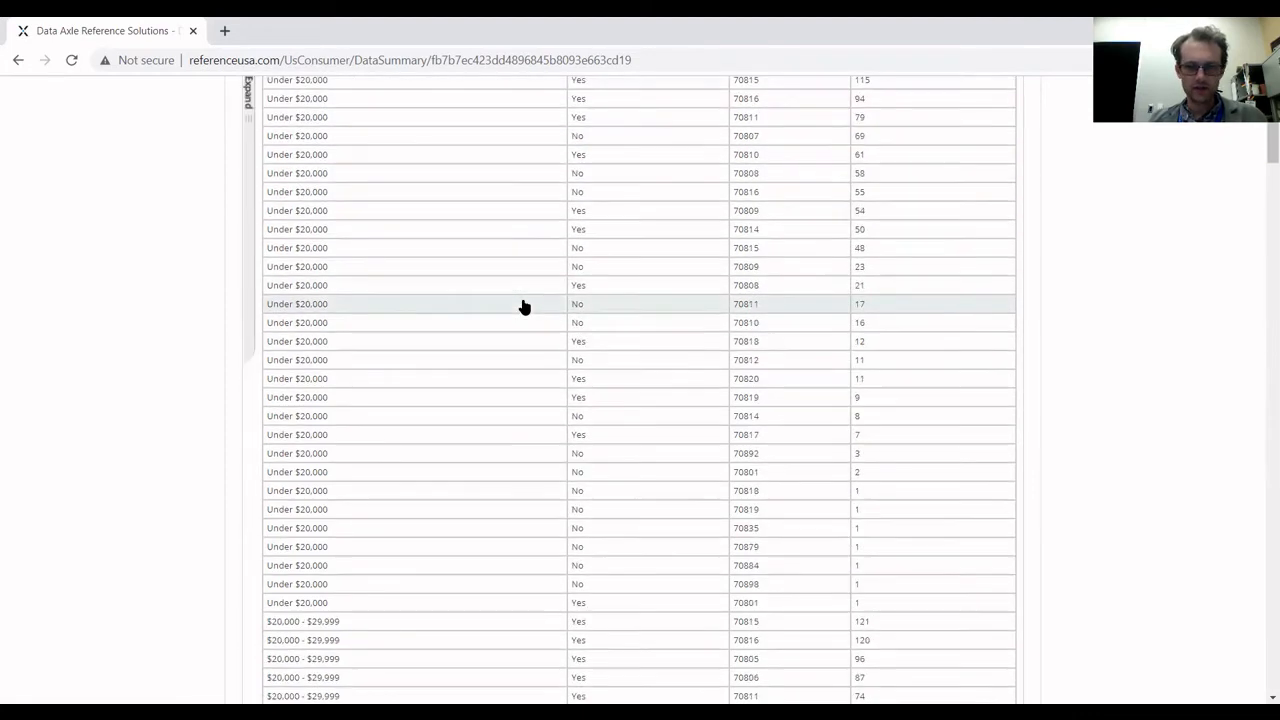
scroll(451, 391, "down", 3)
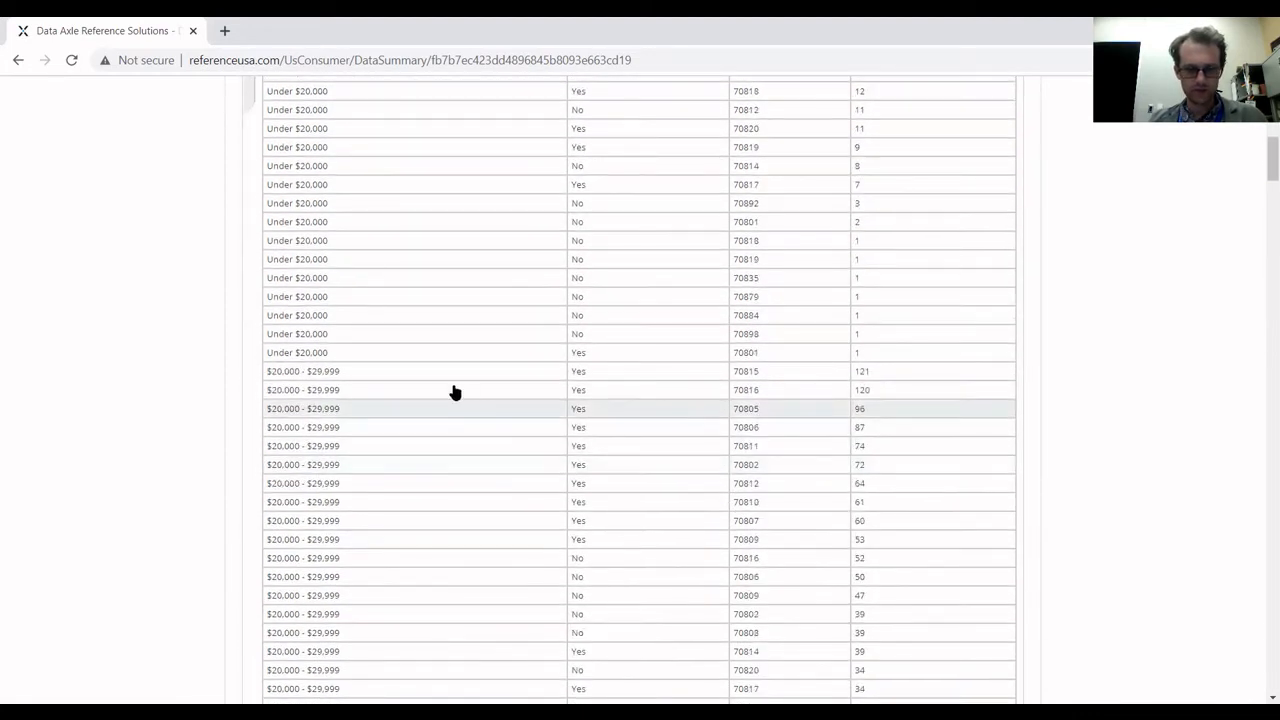
scroll(446, 386, "up", 8)
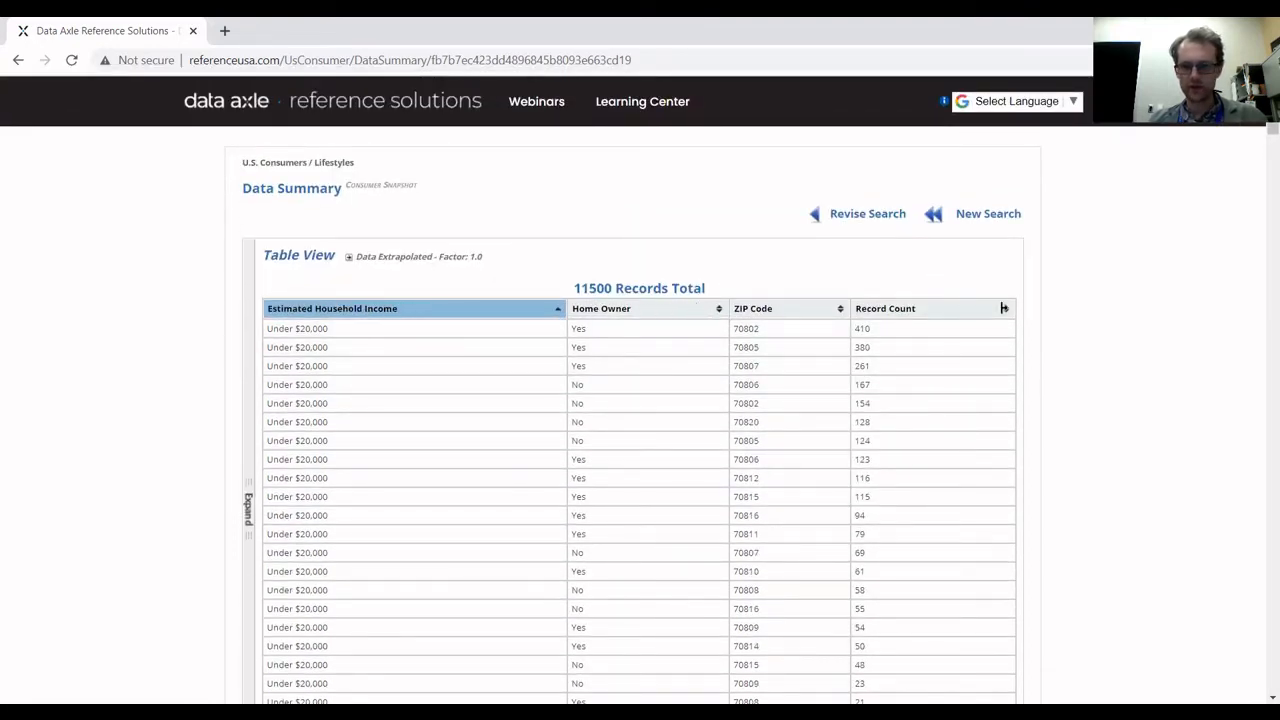
- Sort the summary table by Record Count in descending order and look over the highest-count rows
left_click(892, 310)
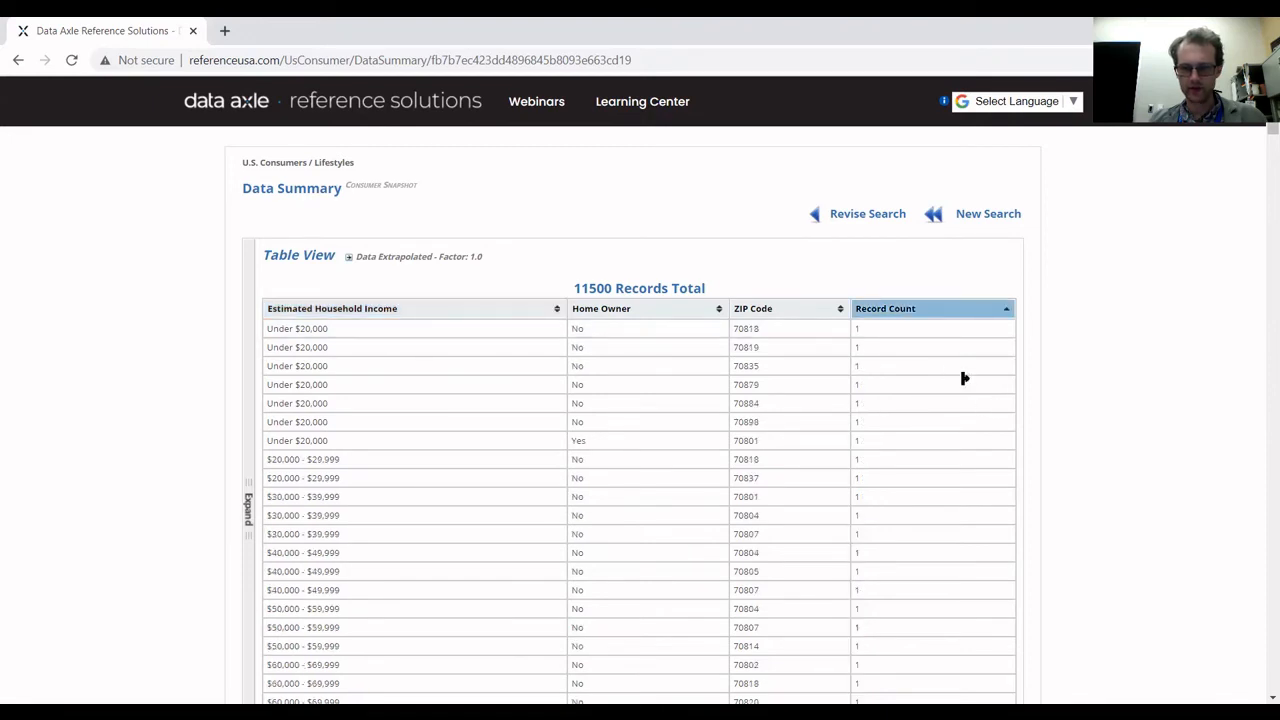
scroll(963, 374, "down", 2)
scroll(963, 357, "up", 3)
left_click(891, 309)
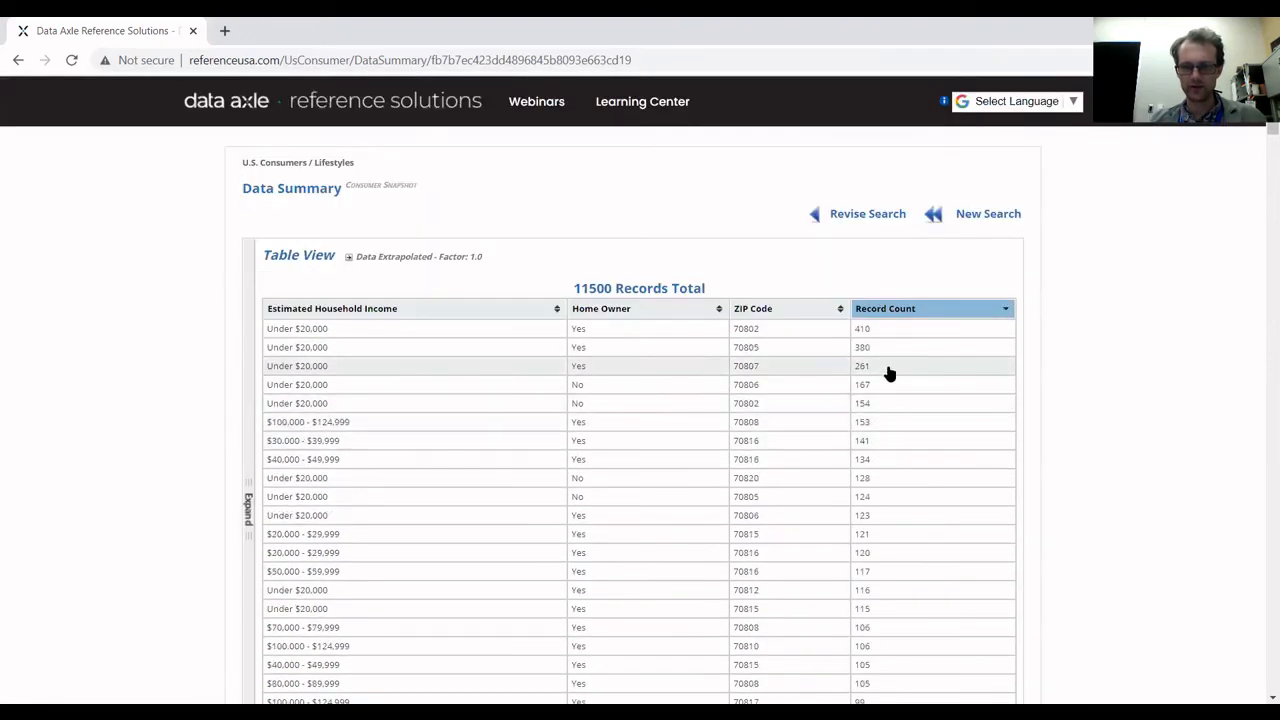
scroll(880, 370, "down", 1)
scroll(878, 366, "down", 1)
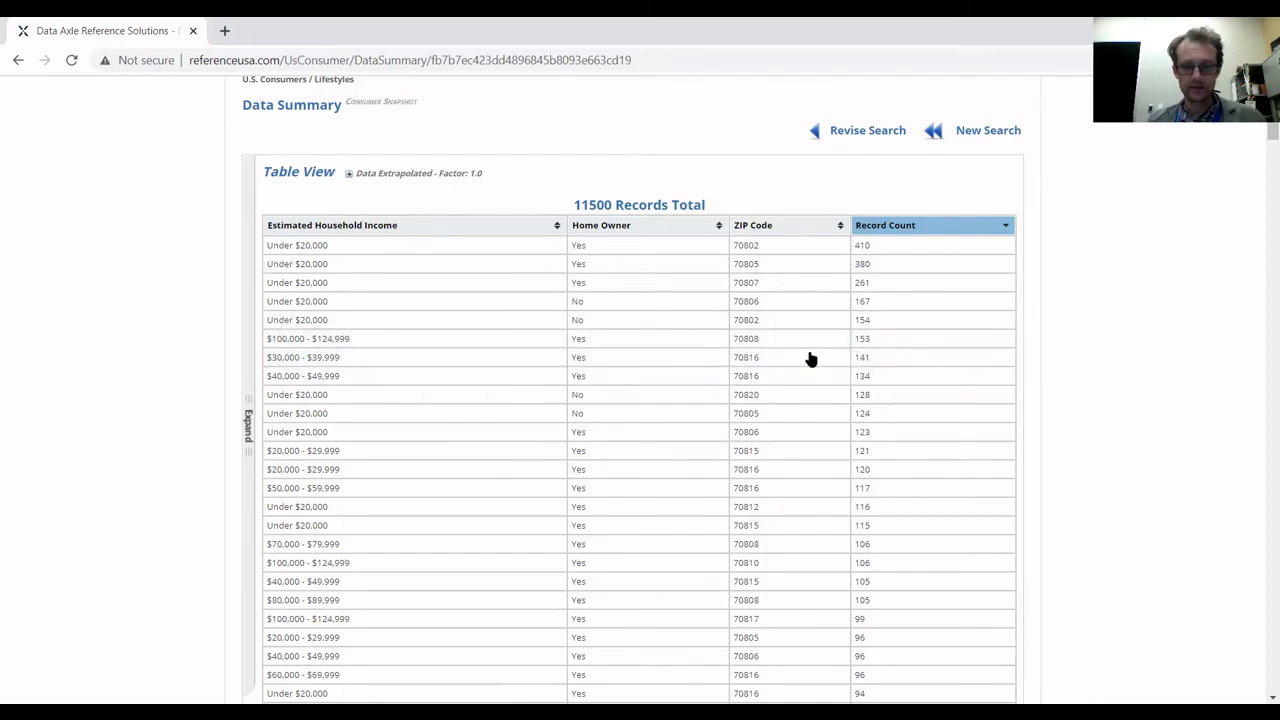
scroll(737, 370, "down", 2)
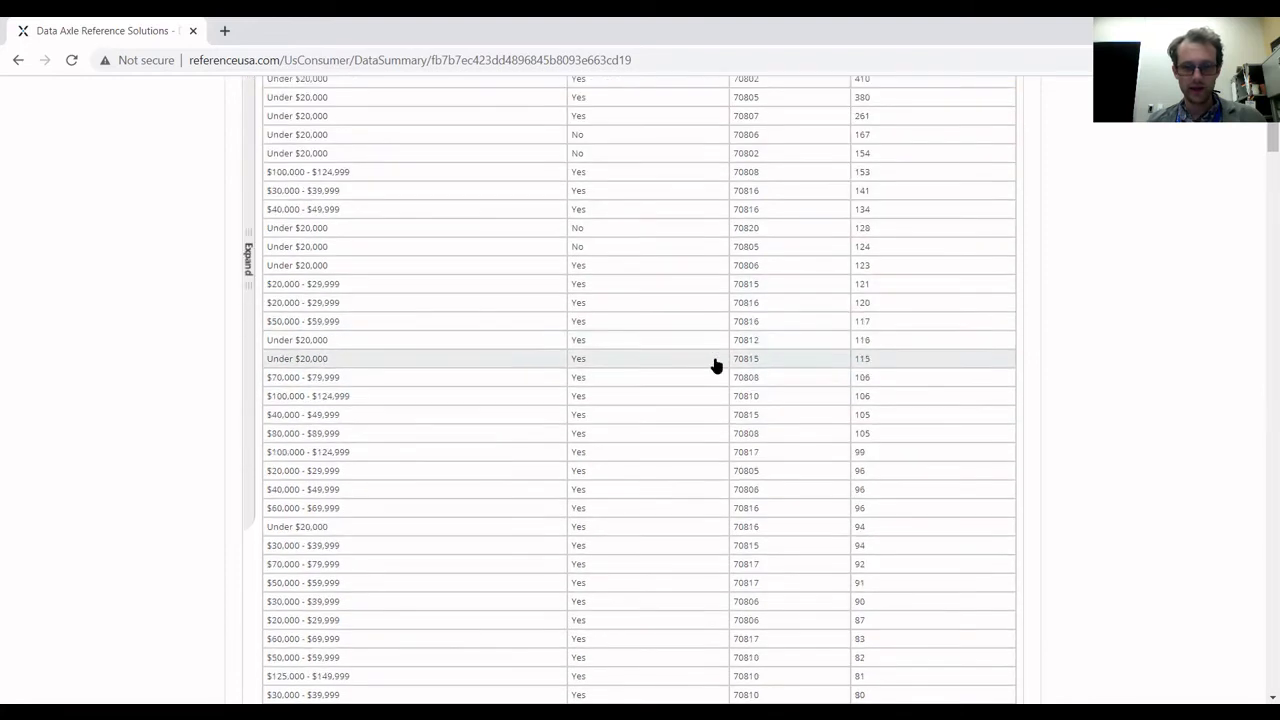
scroll(708, 318, "up", 3)
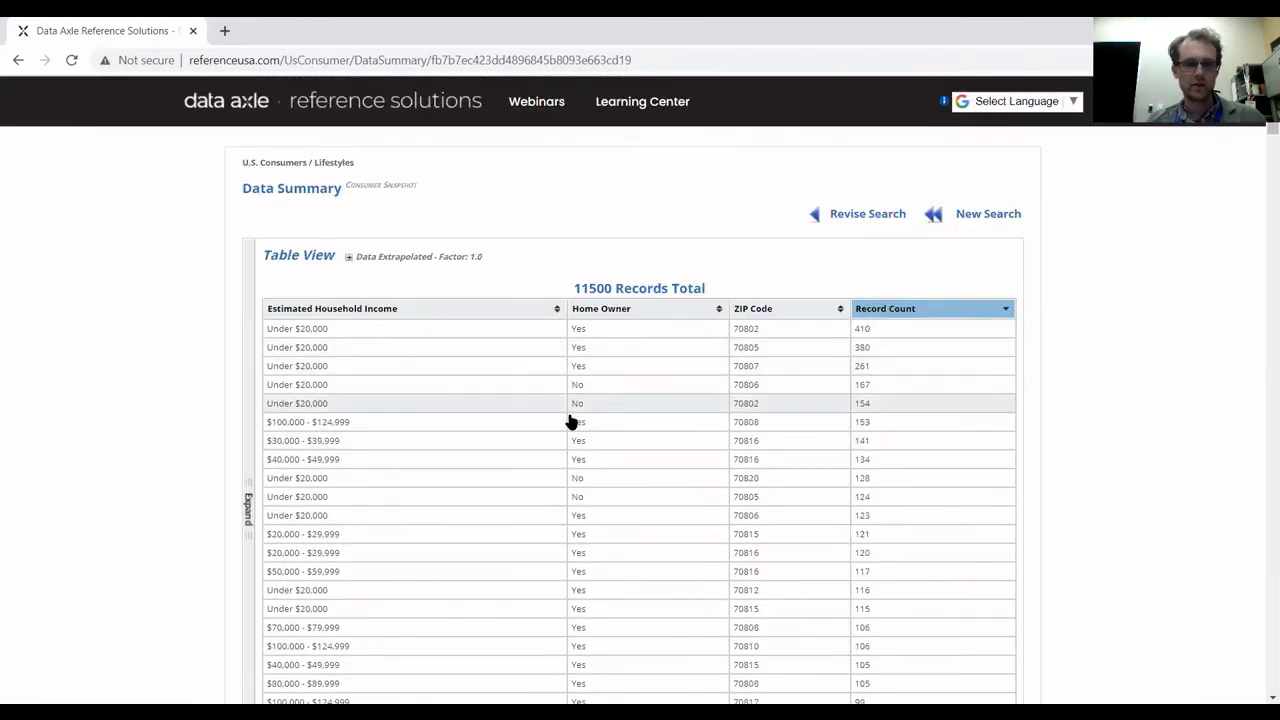
- Revise the search to include the Gift Giver lifestyle under Purchase Behavior and view the results
left_click(873, 220)
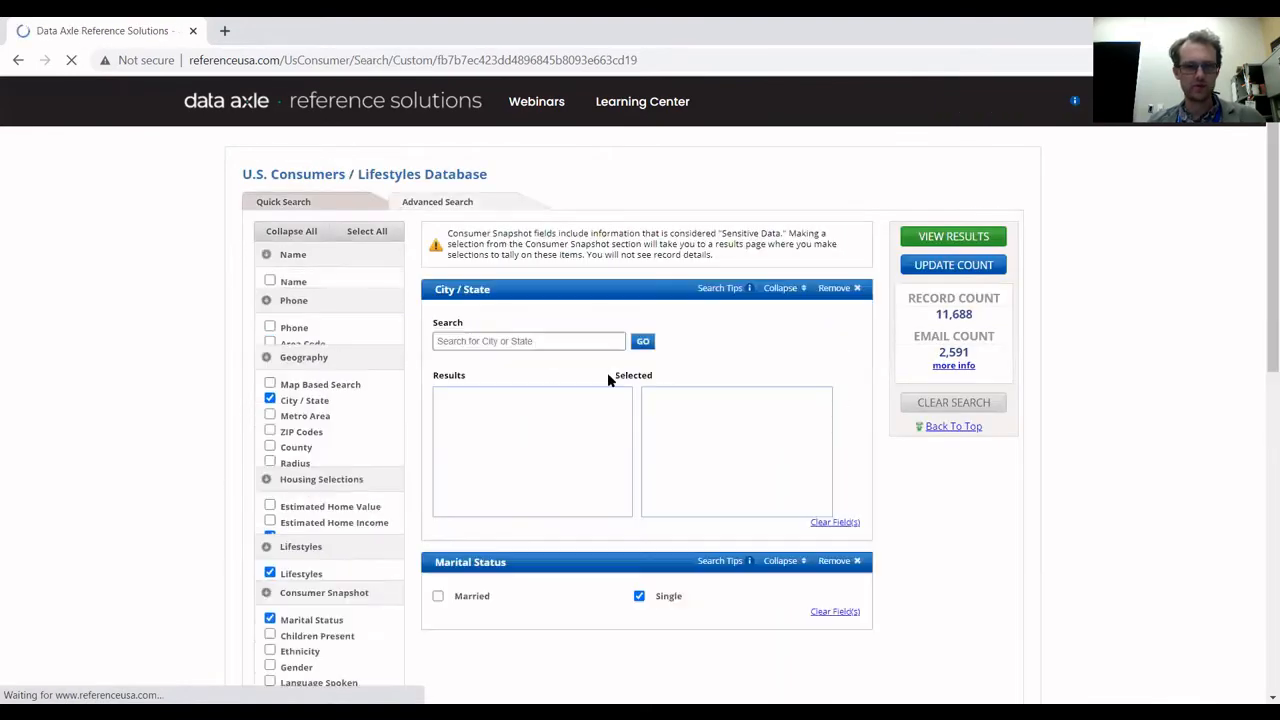
scroll(691, 464, "down", 2)
scroll(834, 563, "down", 3)
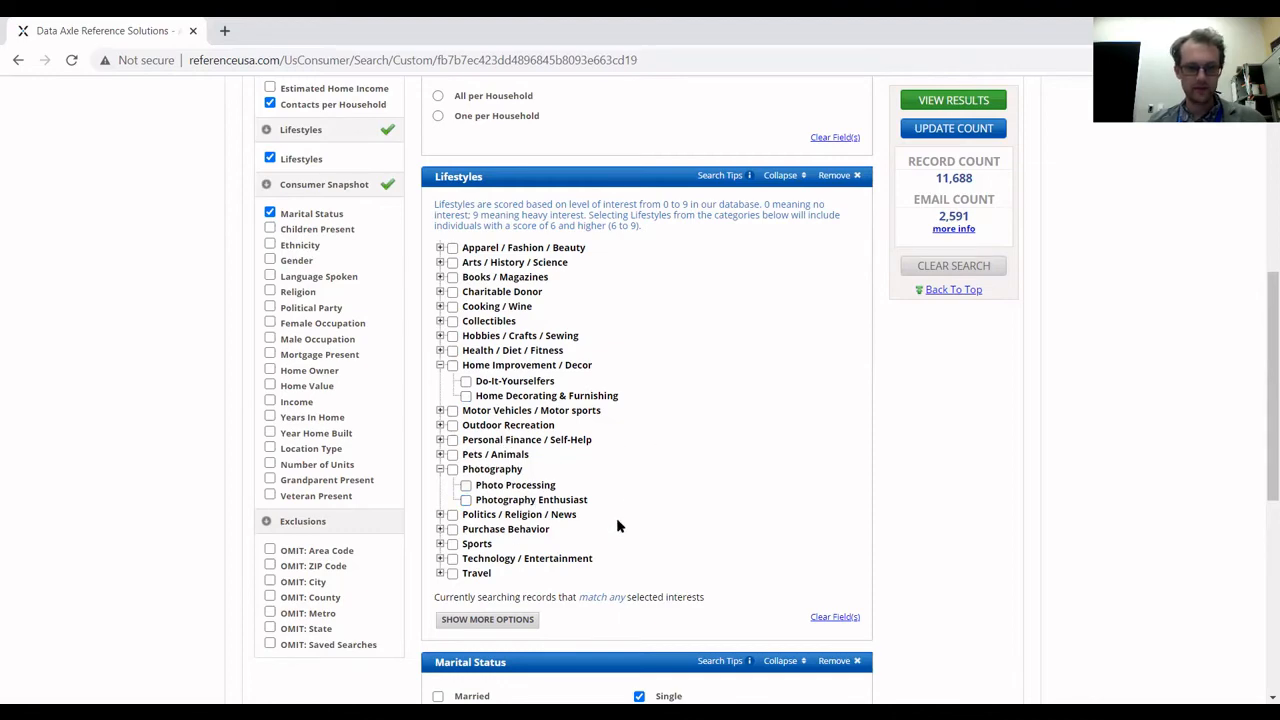
left_click(440, 529)
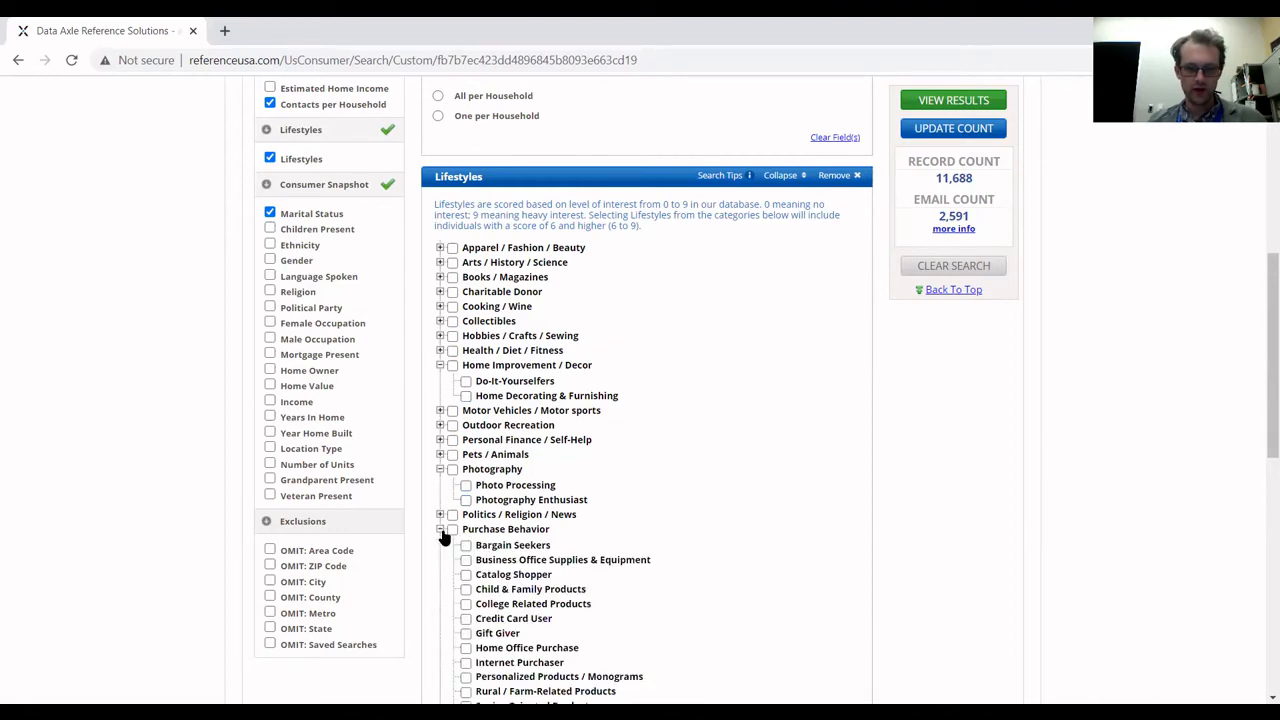
scroll(443, 535, "down", 2)
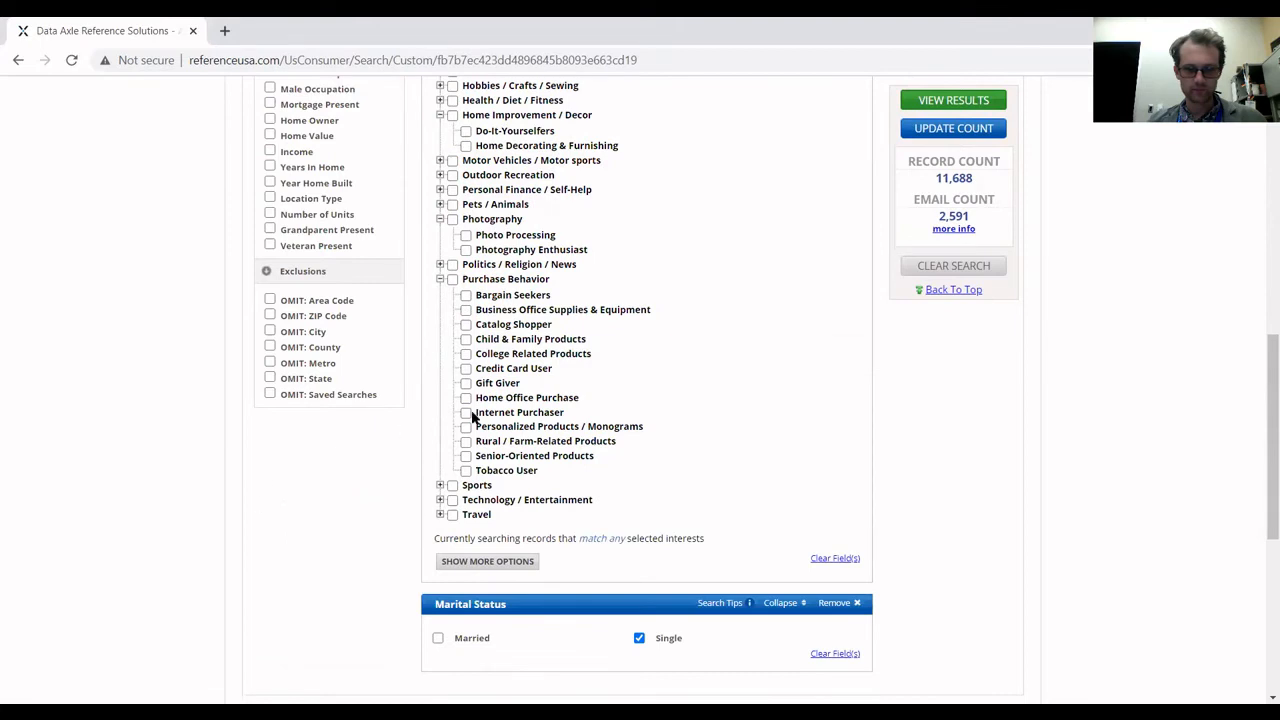
left_click(495, 388)
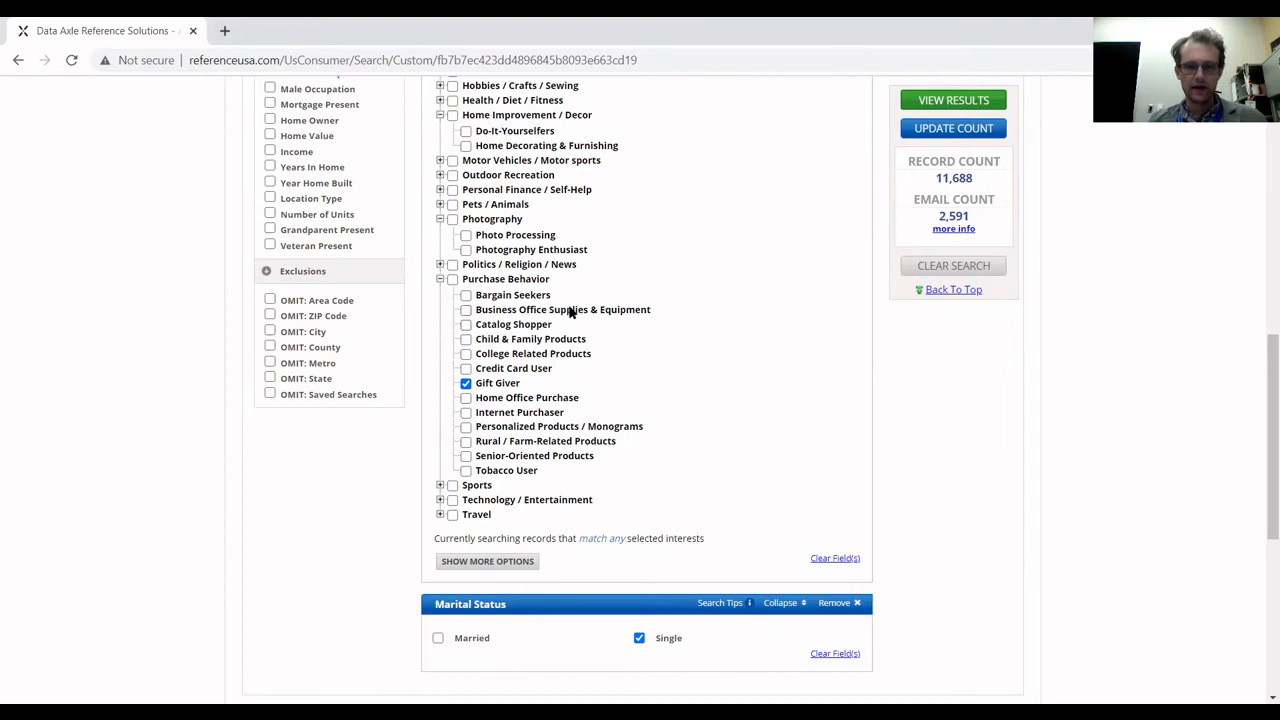
left_click(946, 104)
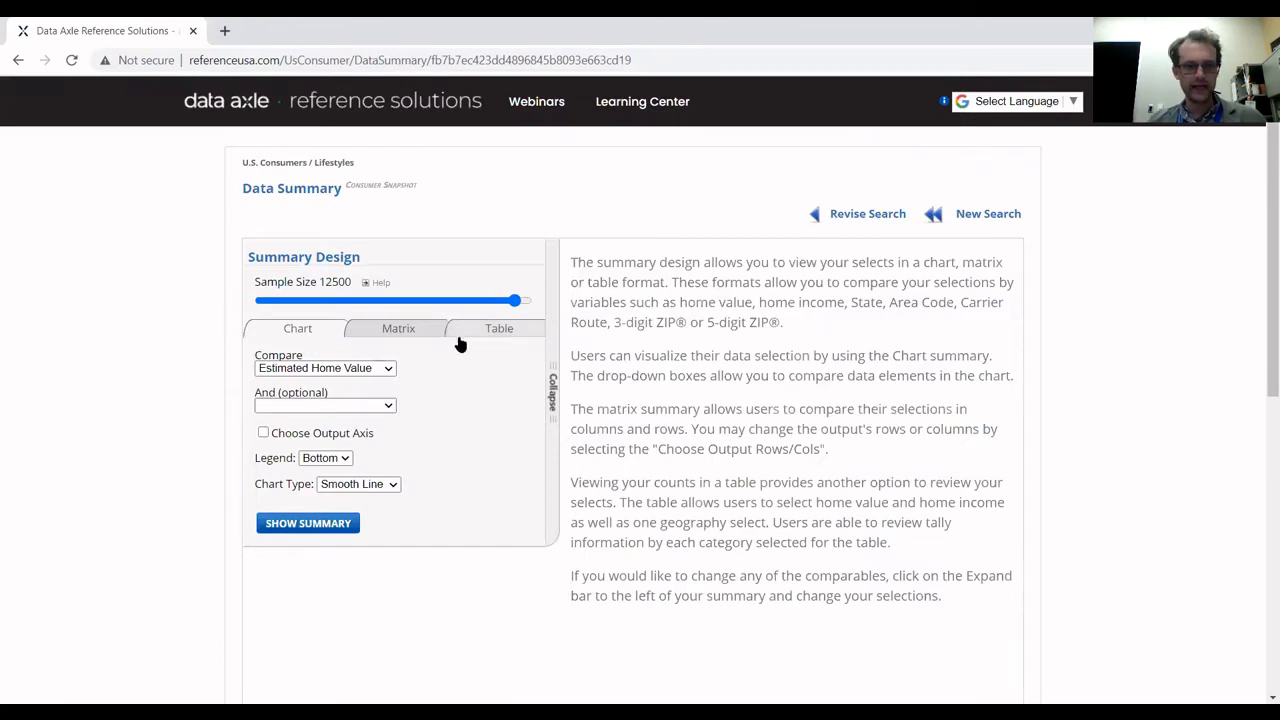
- Show a matrix summary comparing Estimated Home Income with 5 digit ZIP and review its counts
left_click(420, 336)
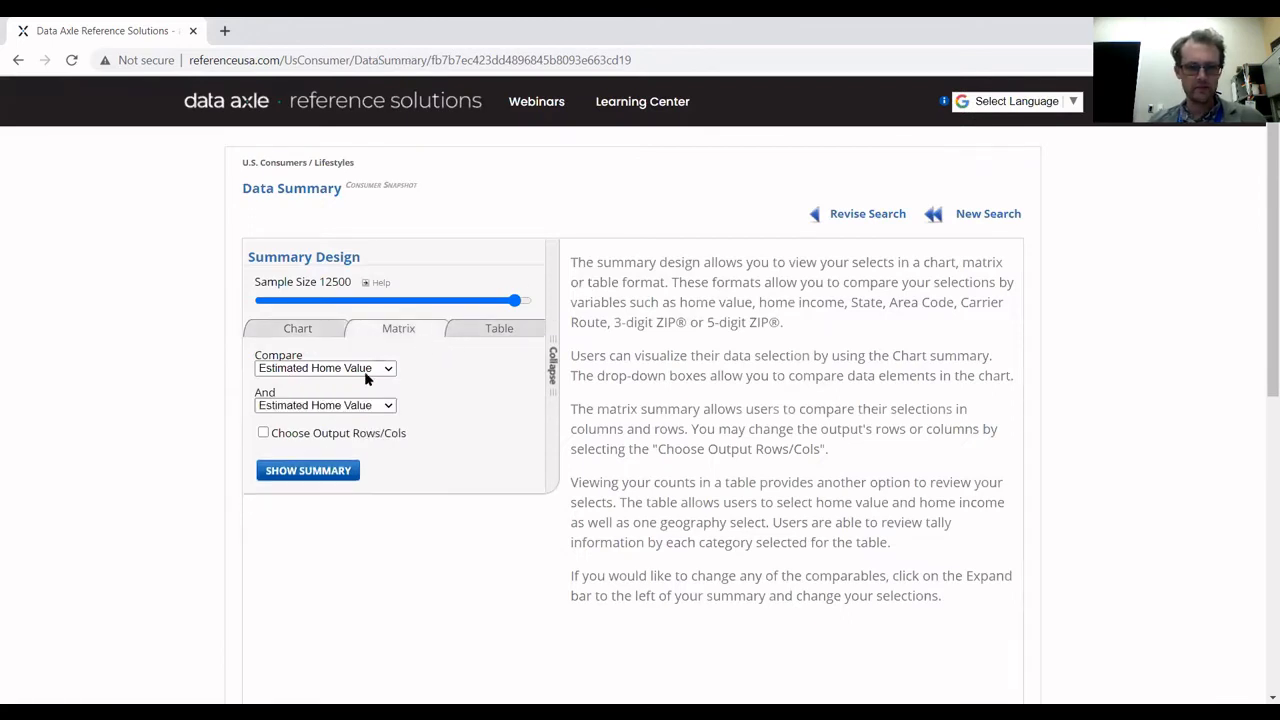
left_click(366, 370)
left_click(368, 370)
left_click(368, 370)
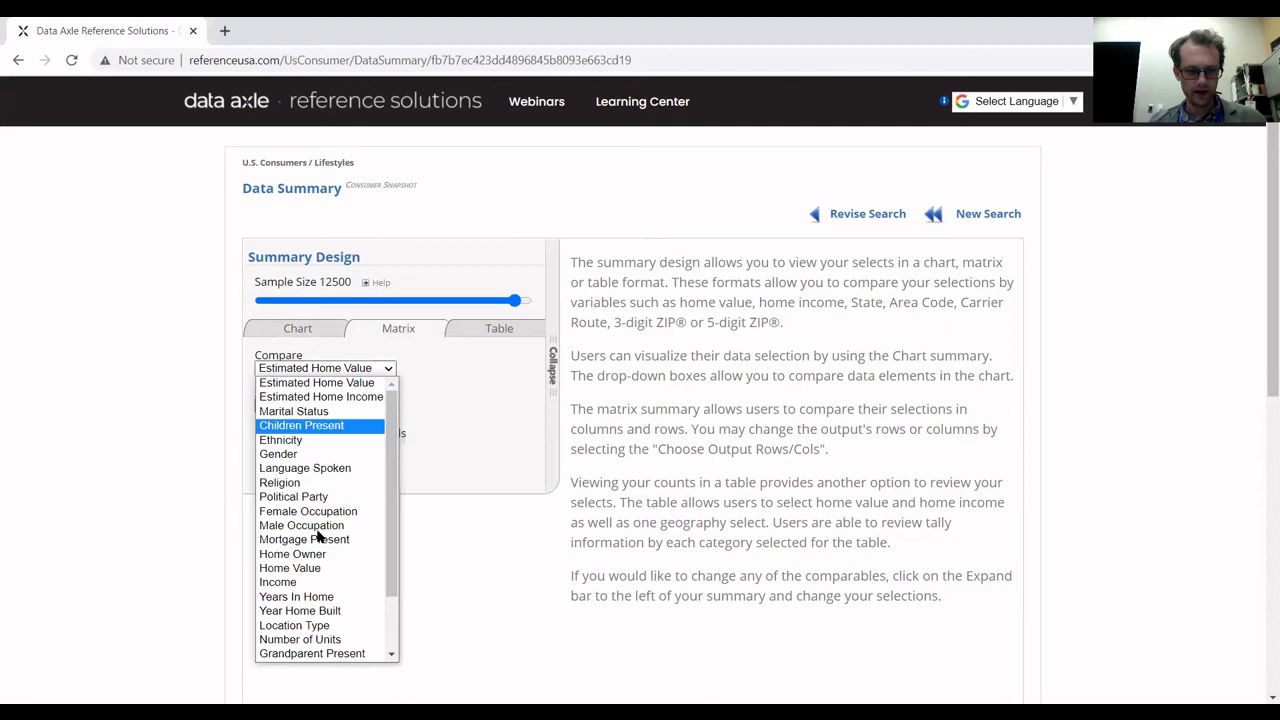
left_click(342, 396)
left_click(344, 404)
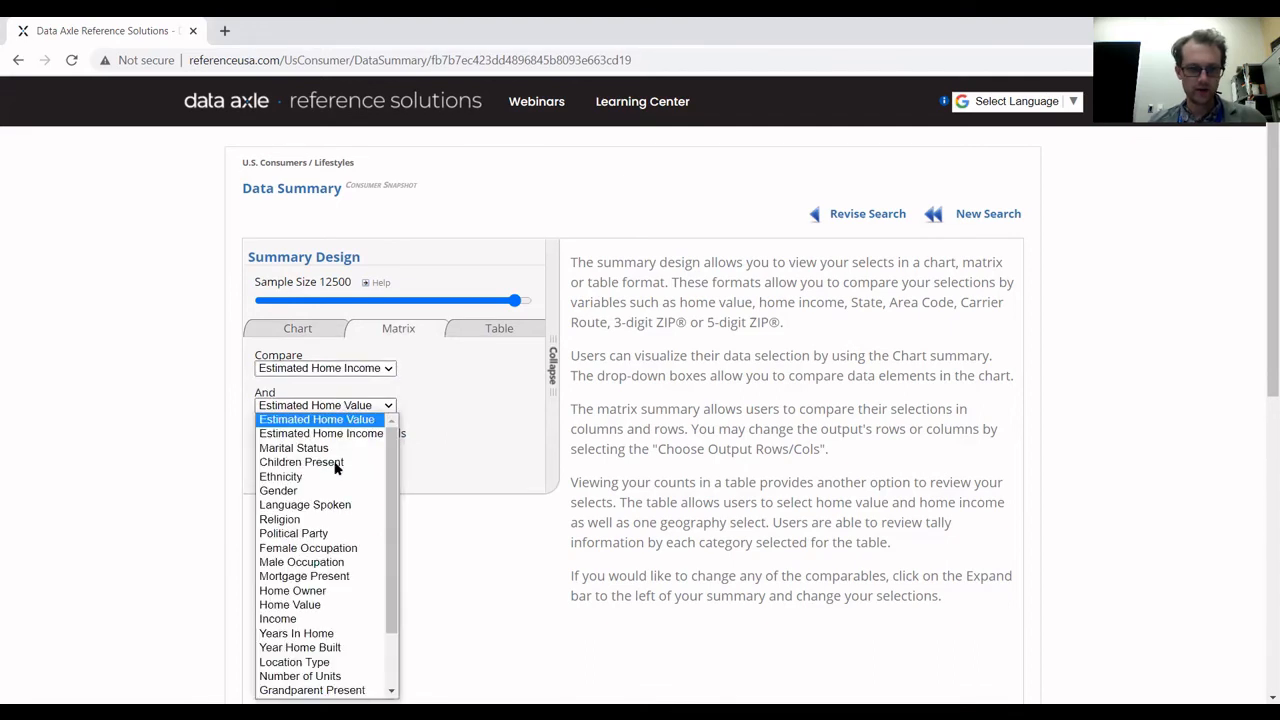
scroll(333, 646, "down", 1)
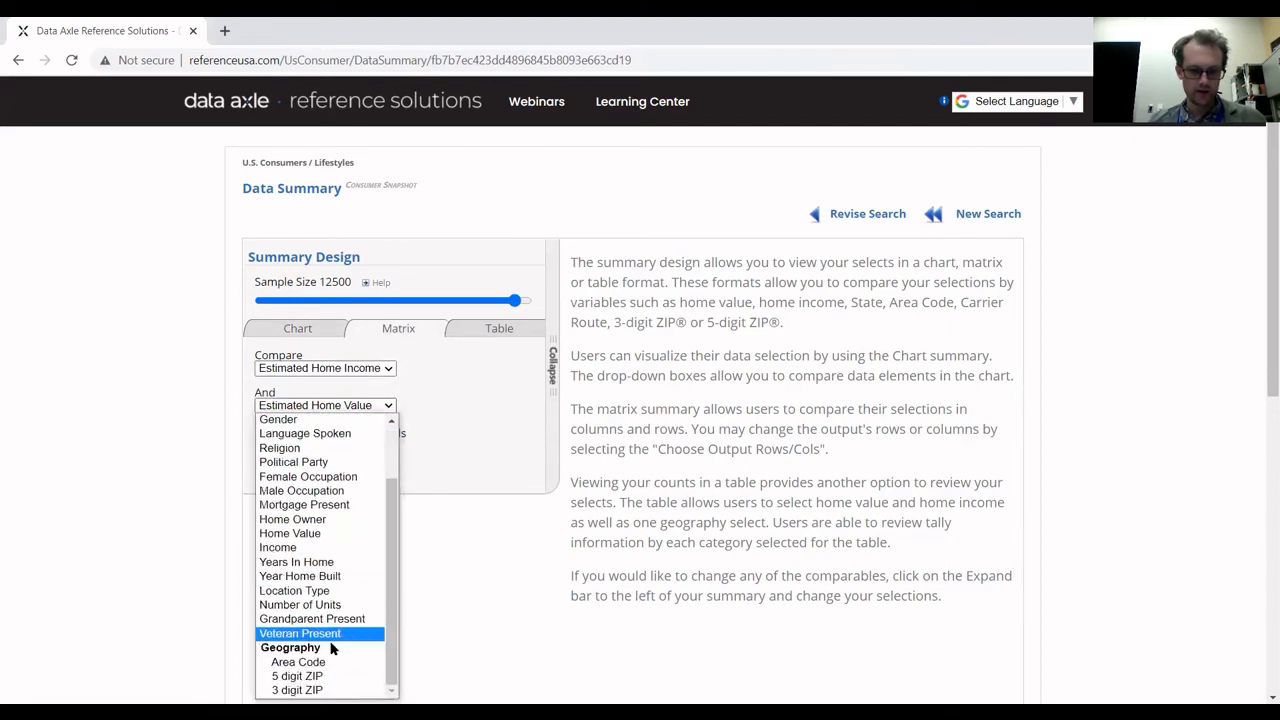
left_click(305, 676)
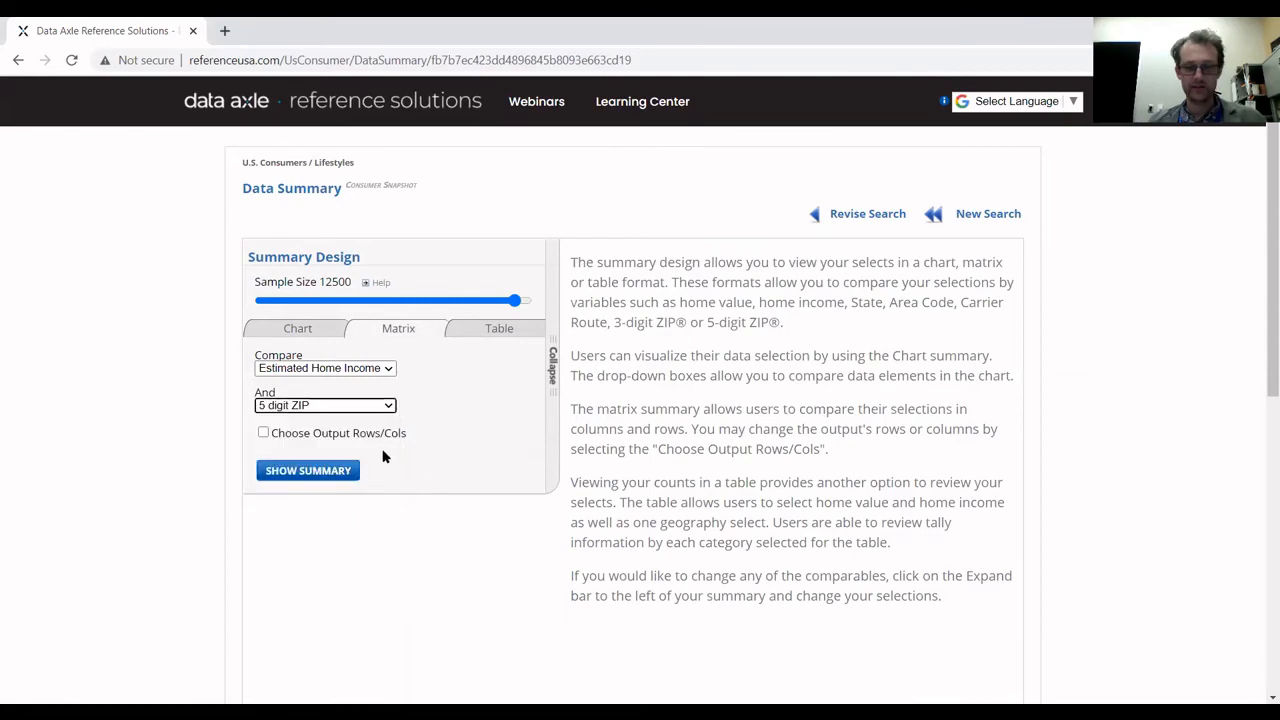
left_click(310, 470)
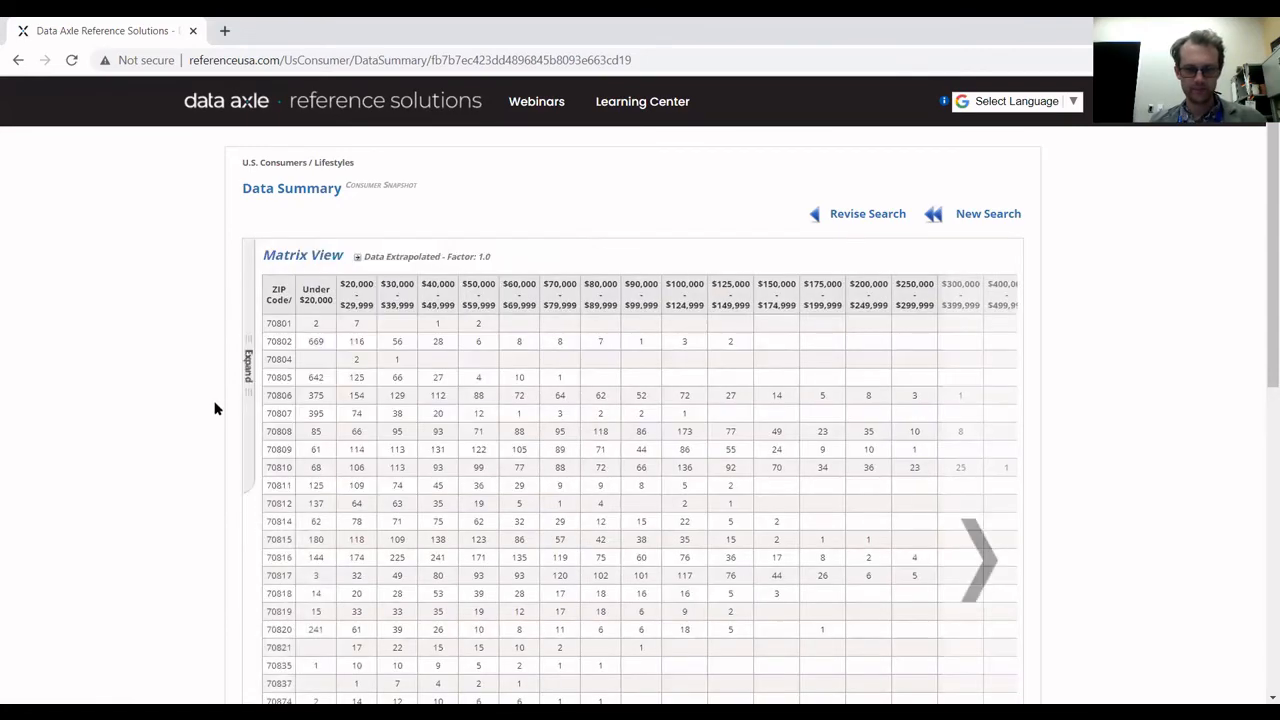
scroll(165, 398, "down", 3)
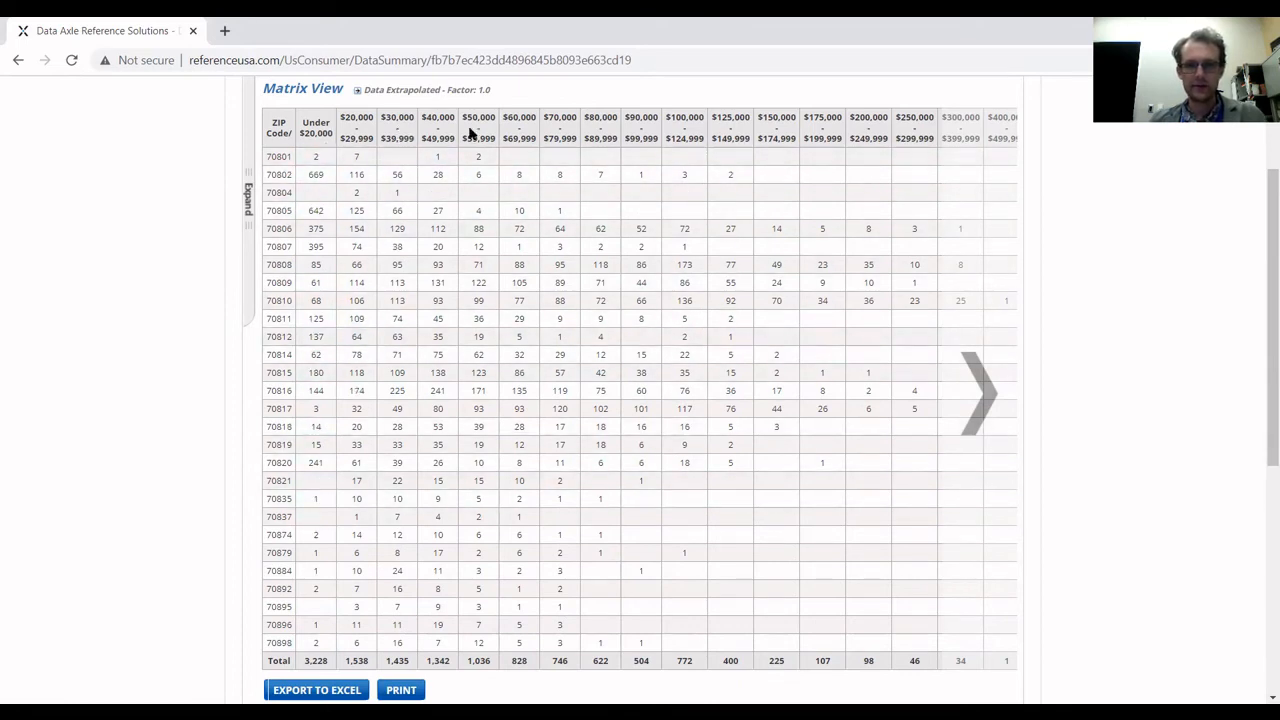
mouse_move(970, 336)
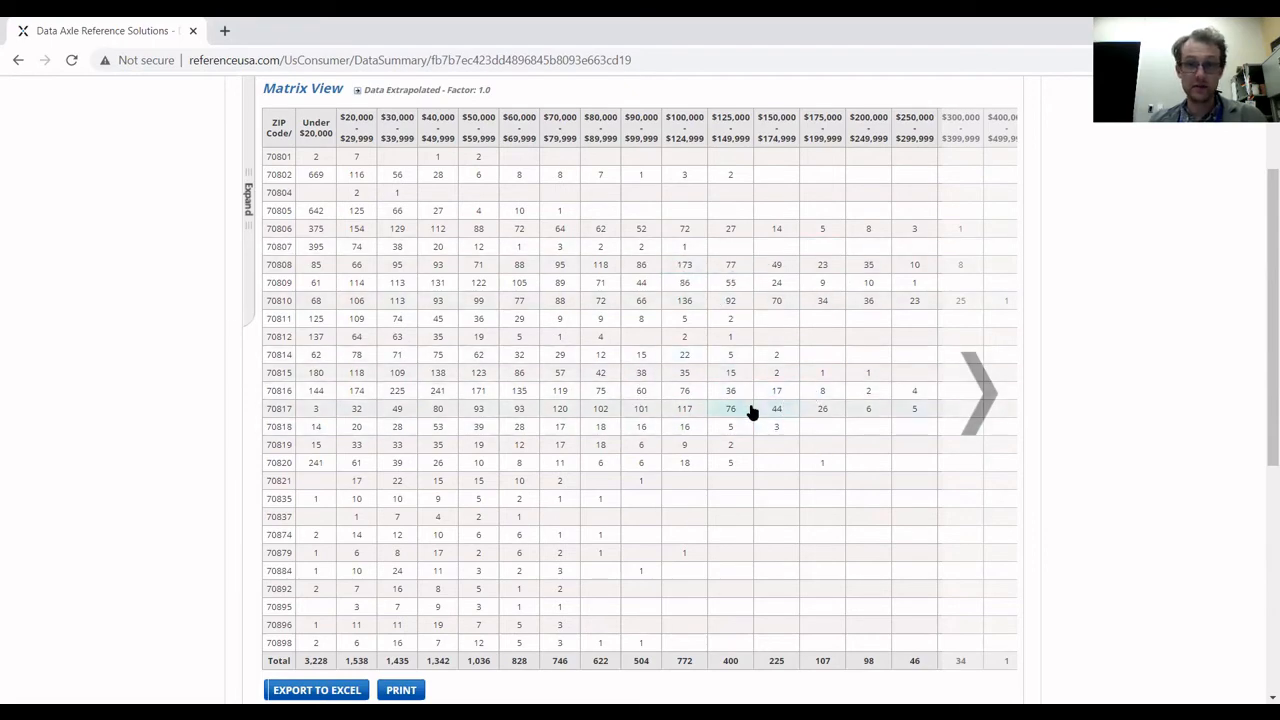
- Return from the matrix summary to revise the search and remove the Lifestyles criteria
scroll(752, 412, "up", 2)
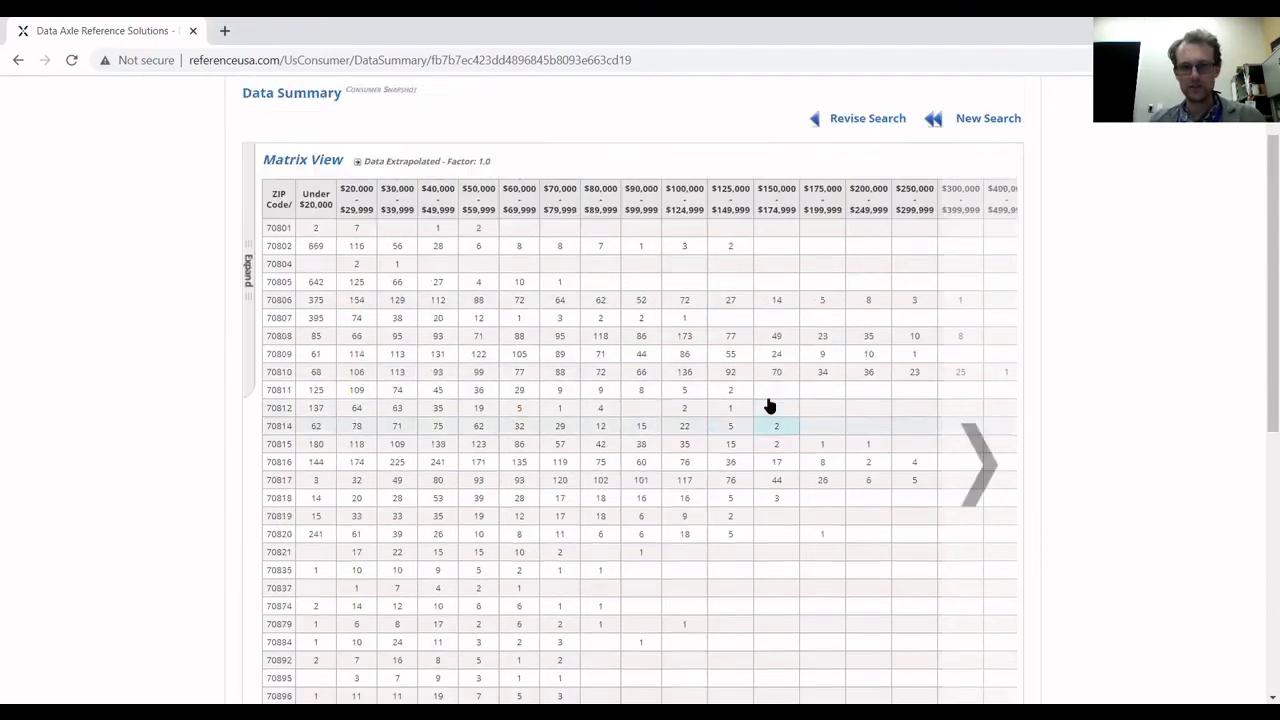
scroll(772, 400, "down", 6)
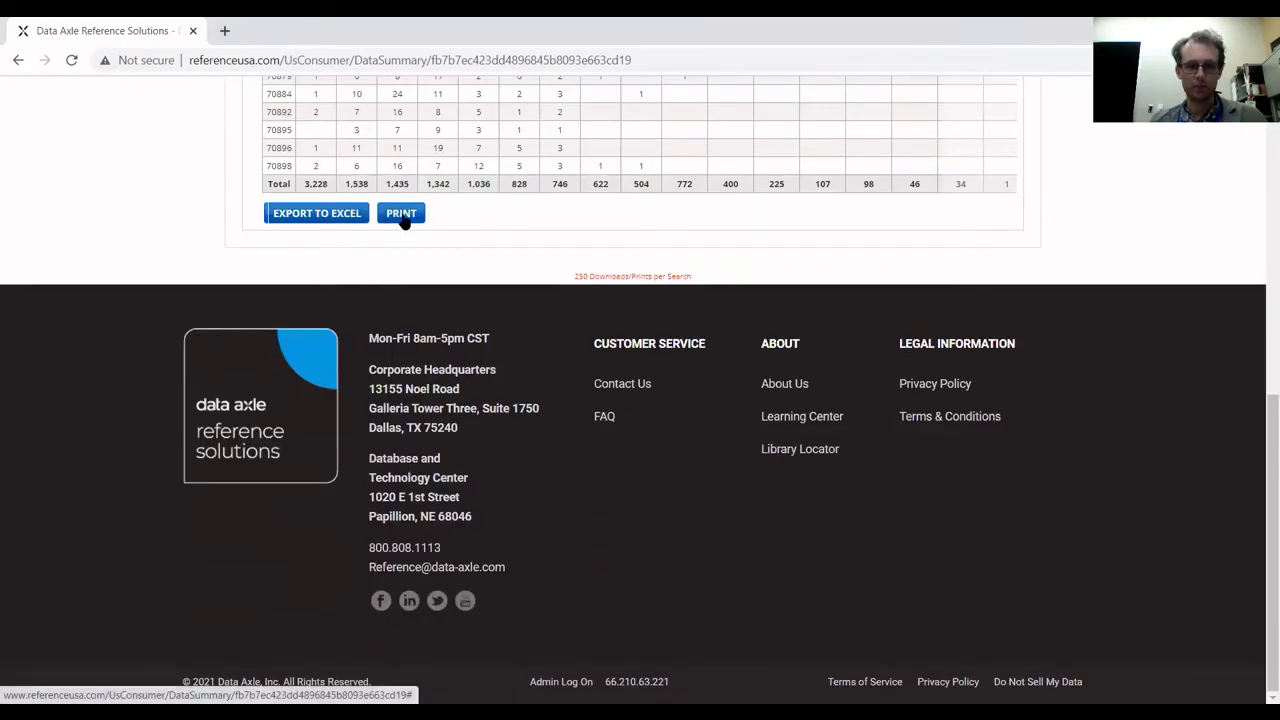
scroll(743, 354, "up", 6)
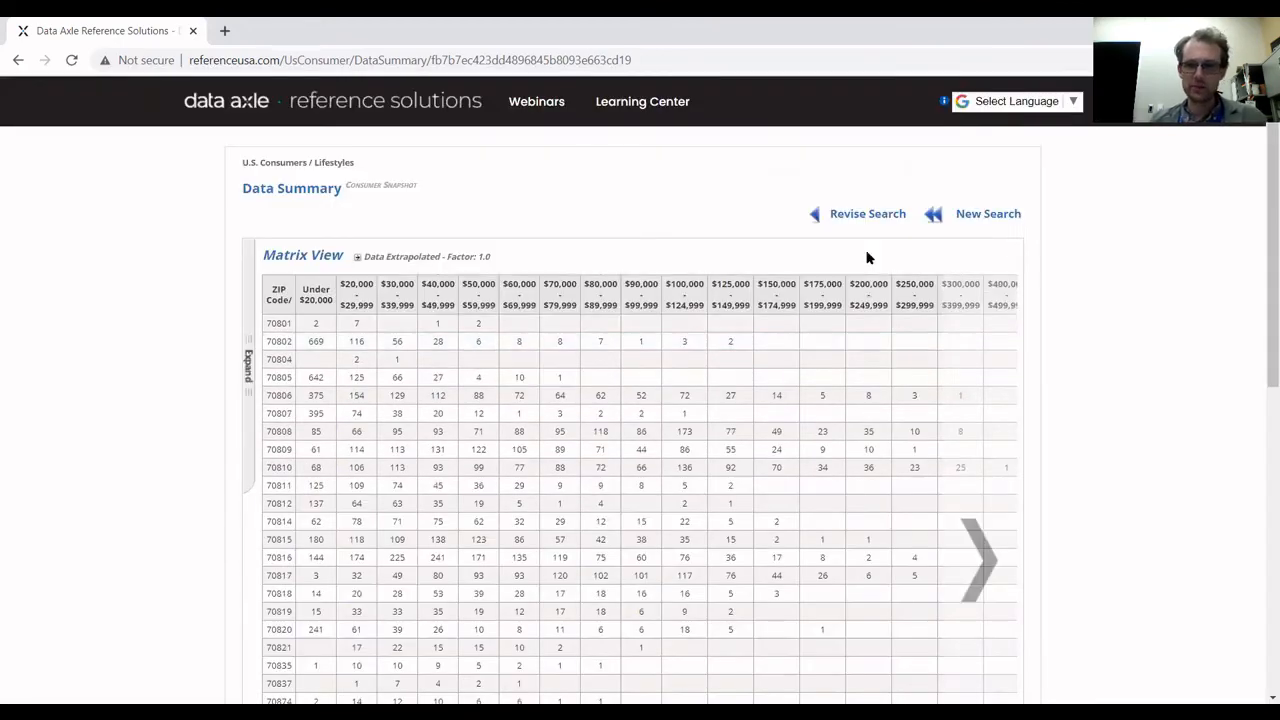
left_click(860, 216)
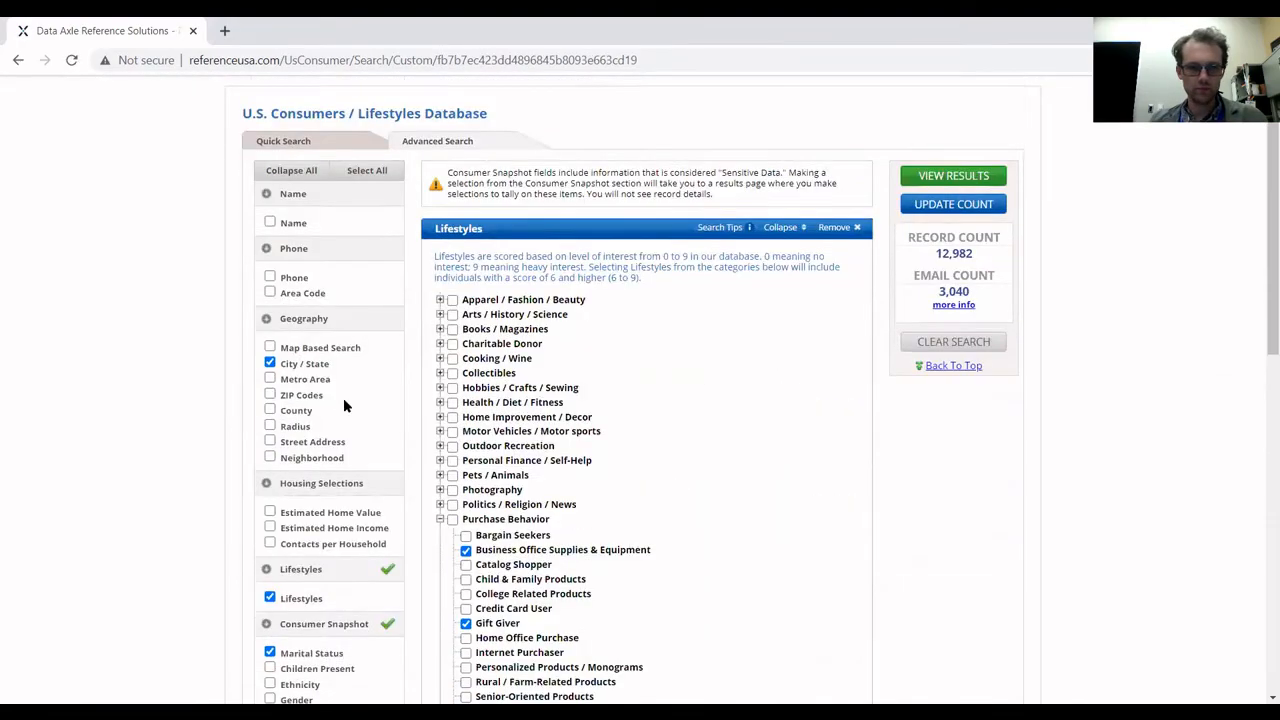
scroll(345, 405, "down", 4)
scroll(338, 386, "up", 2)
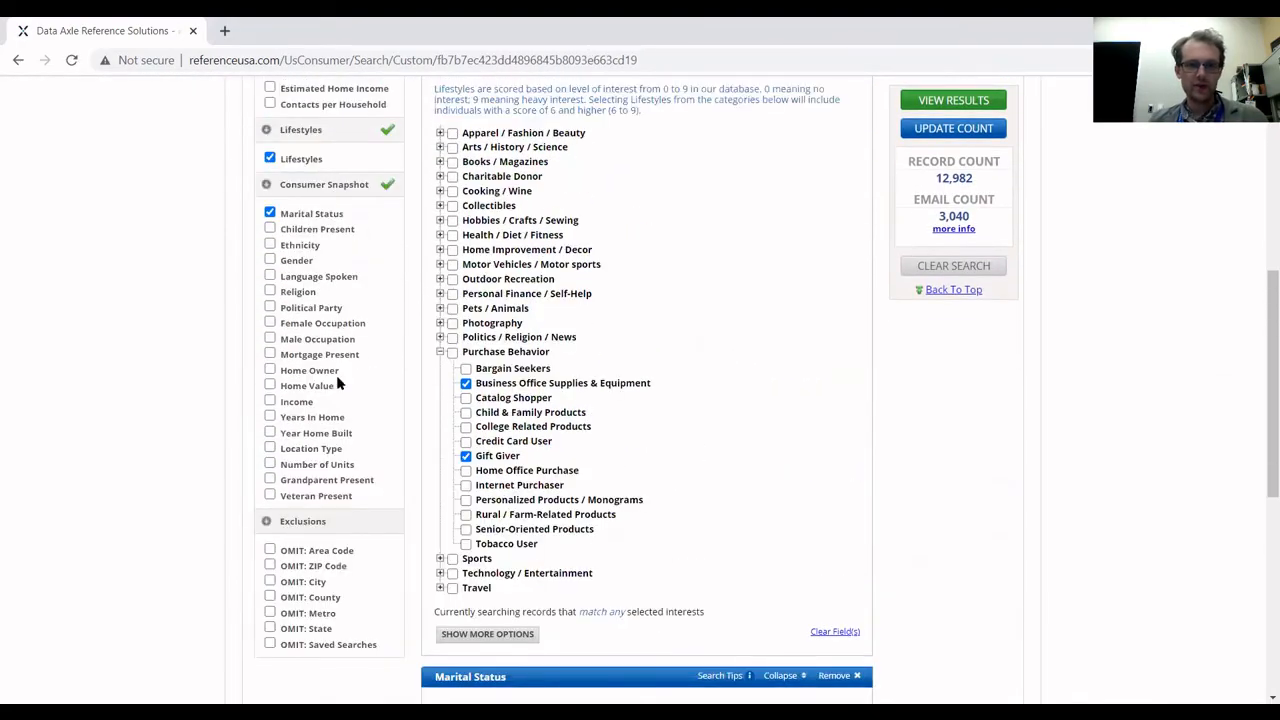
scroll(328, 395, "up", 1)
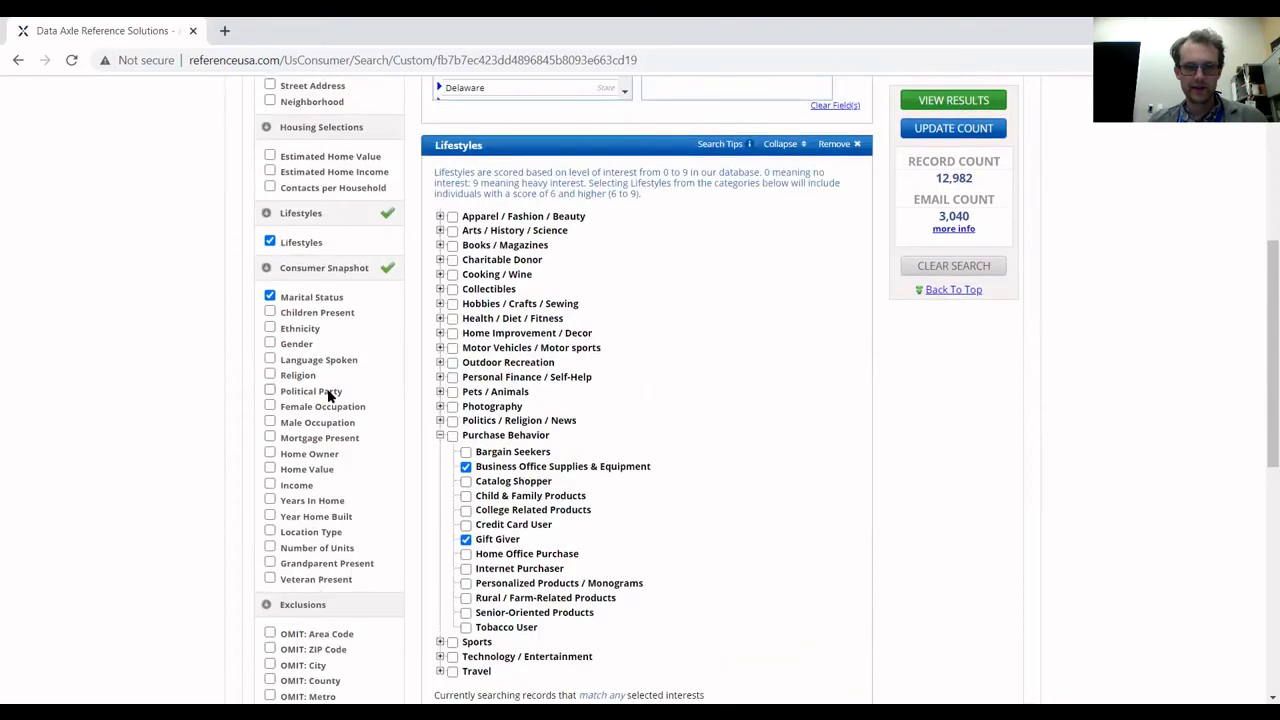
scroll(328, 395, "down", 2)
scroll(328, 395, "up", 1)
scroll(328, 398, "up", 1)
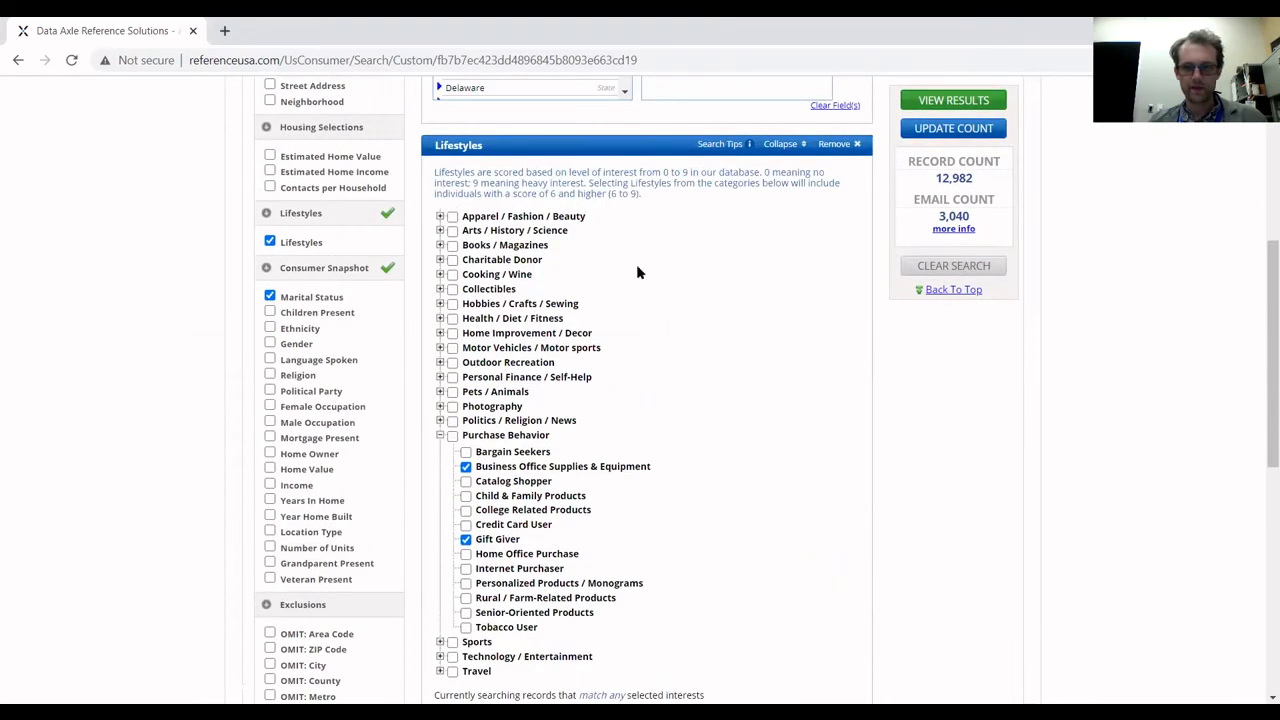
left_click(856, 145)
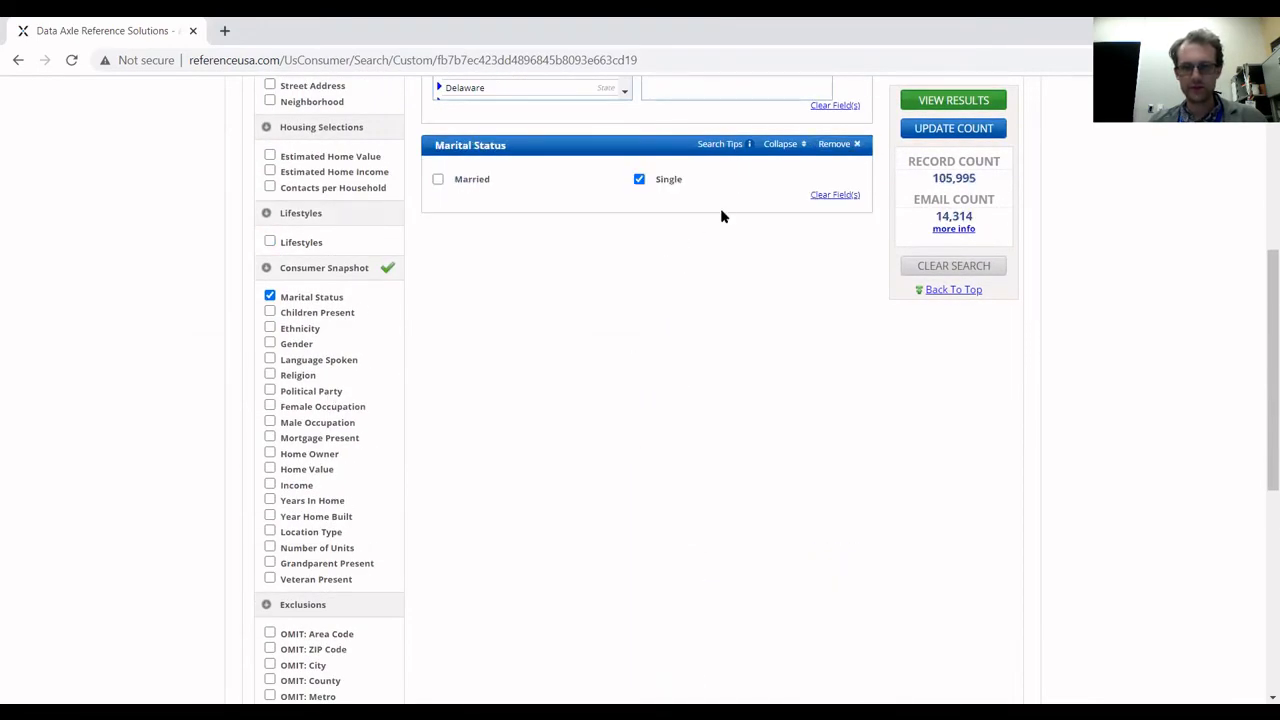
- Open and dismiss the Marital Status search tips, and review the remaining City / State and Marital Status criteria
left_click(734, 146)
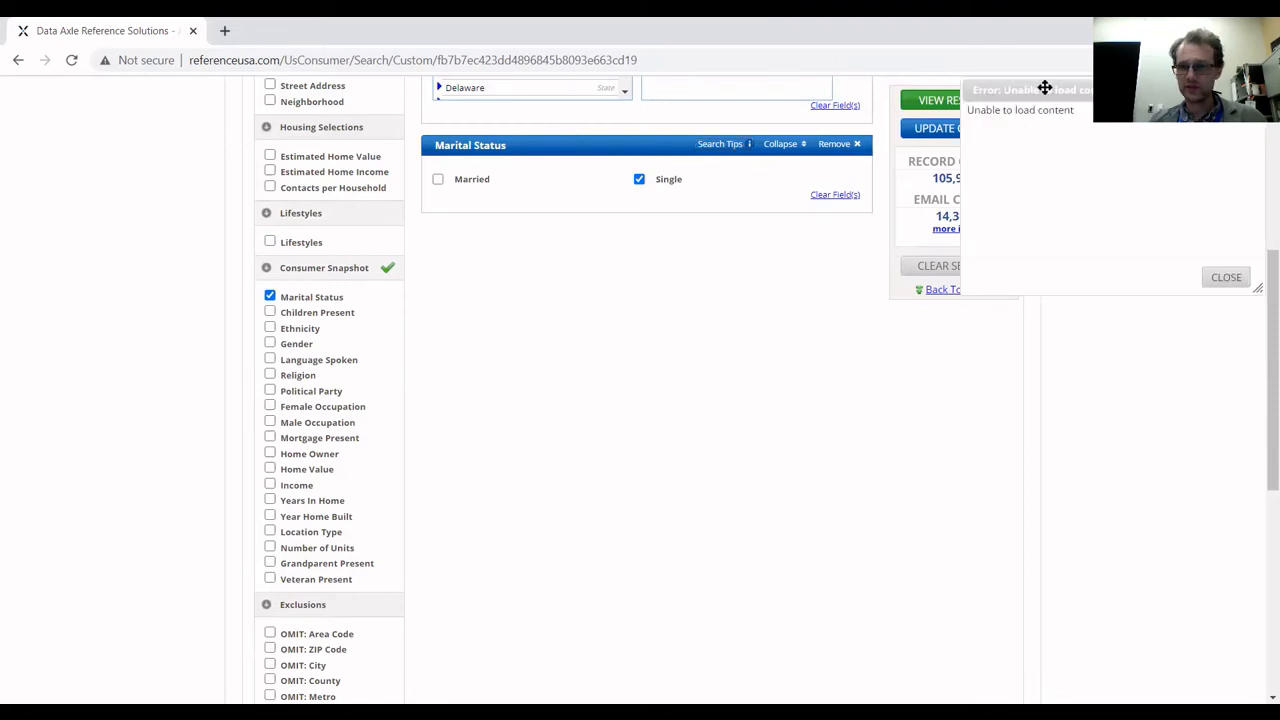
left_click_drag(1046, 88, 383, 309)
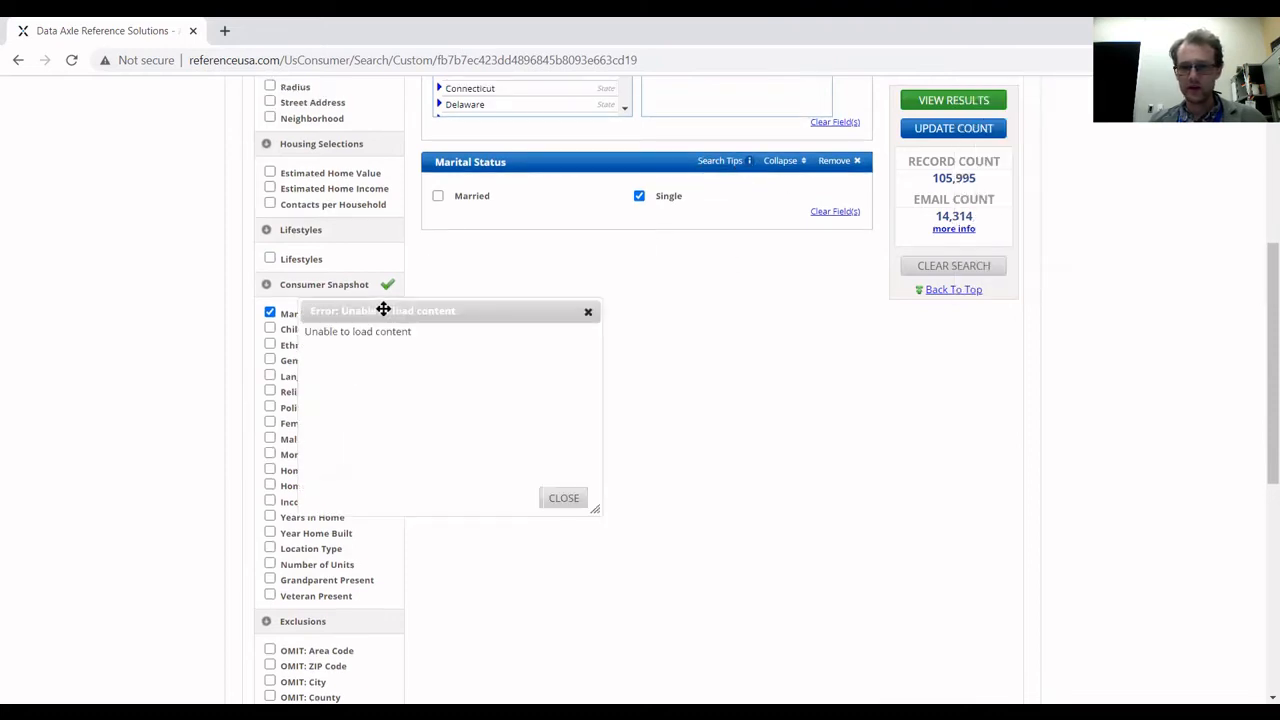
left_click(565, 498)
scroll(587, 480, "up", 4)
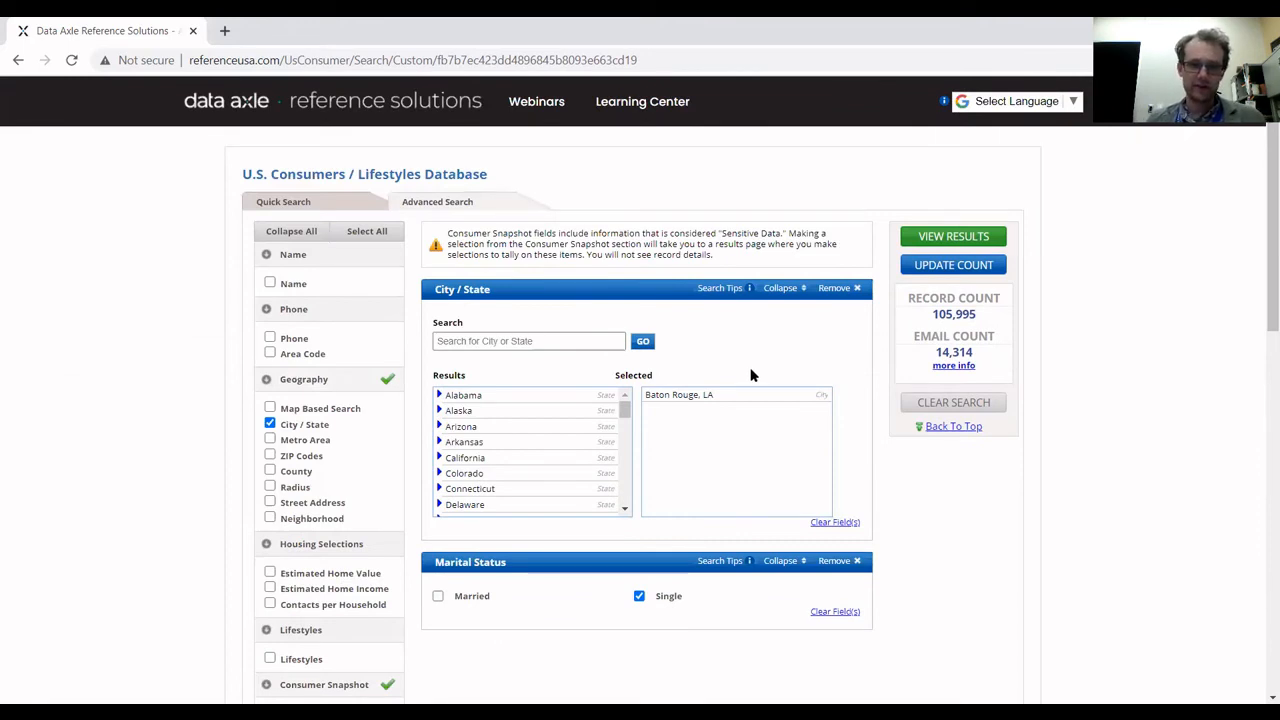
scroll(752, 375, "down", 1)
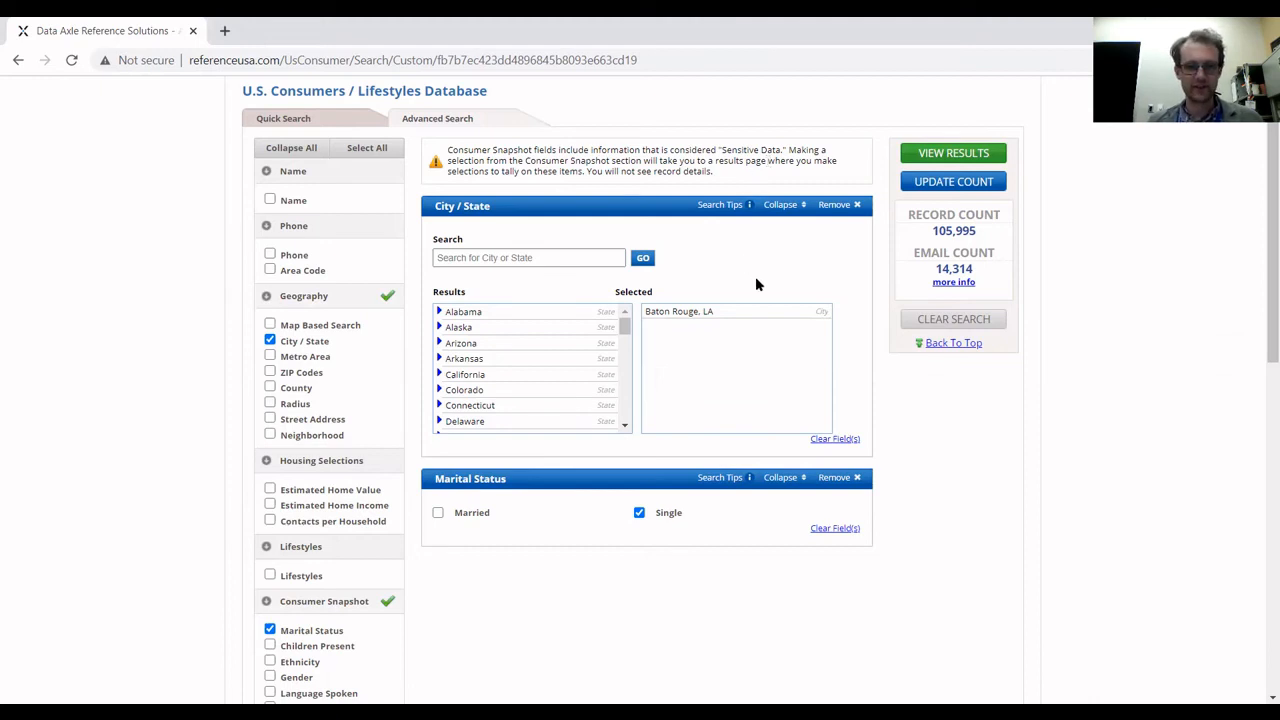
scroll(756, 282, "up", 2)
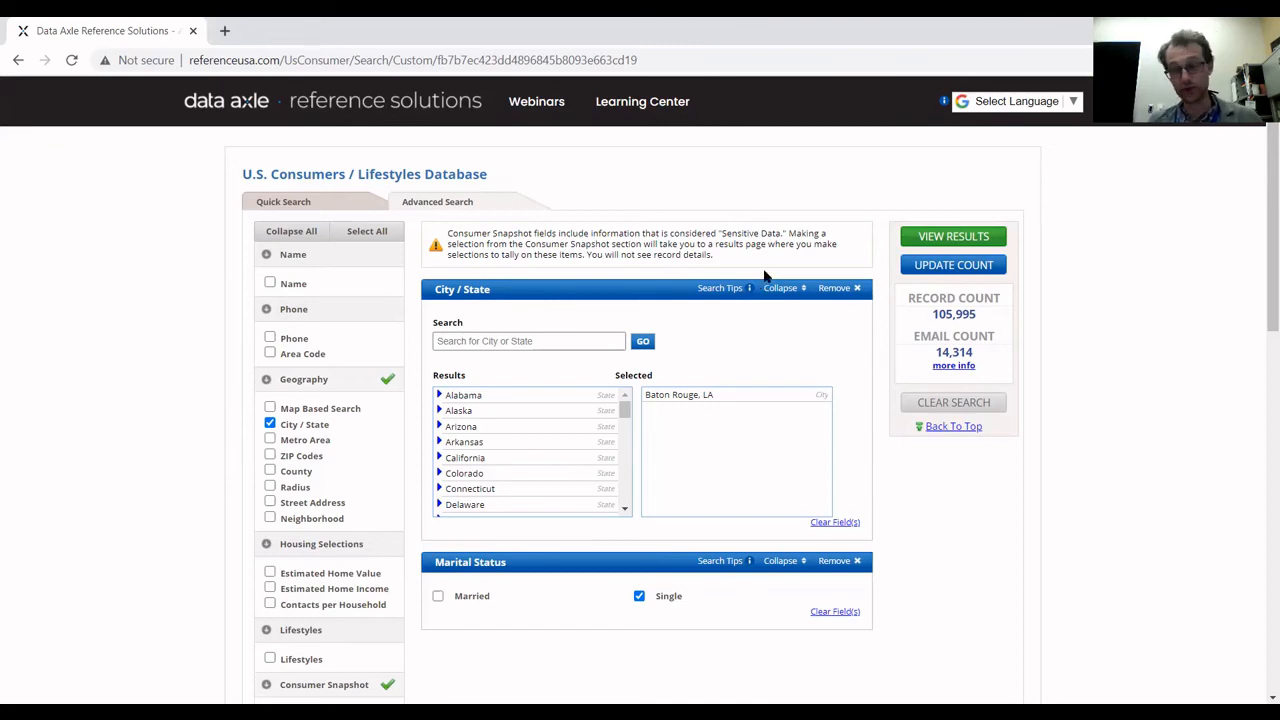
scroll(765, 275, "down", 7)
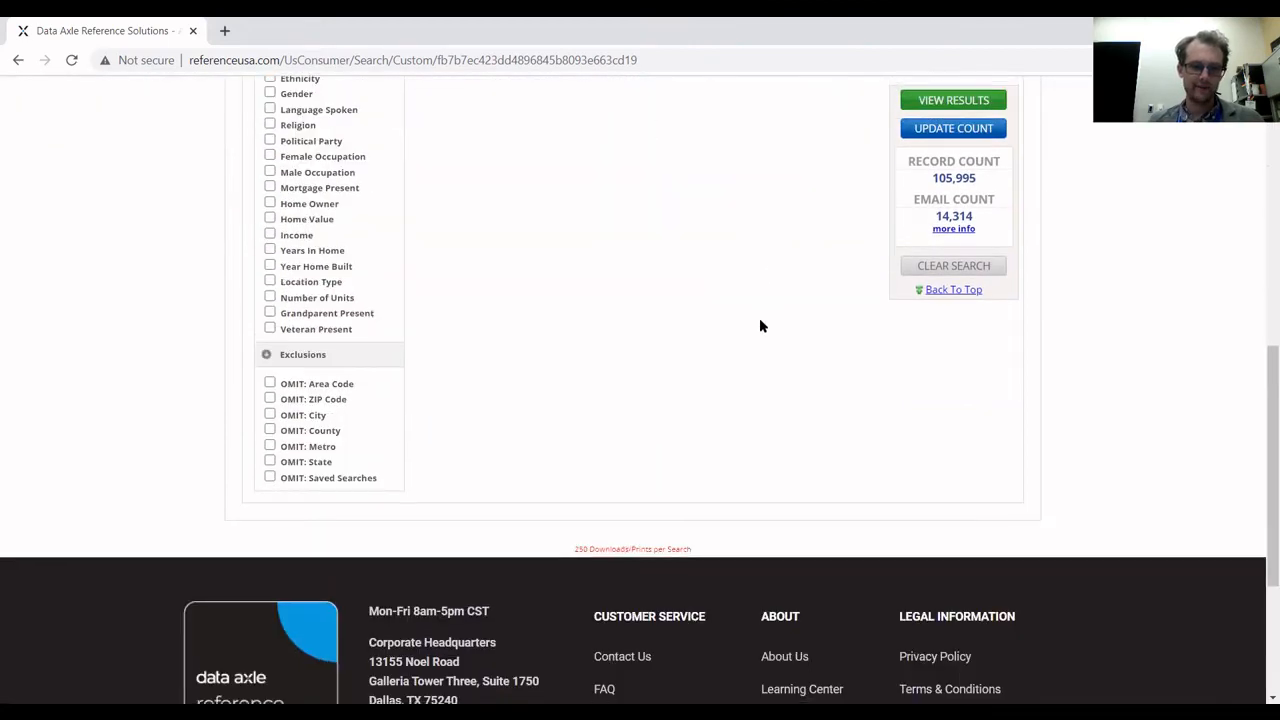
scroll(757, 322, "up", 6)
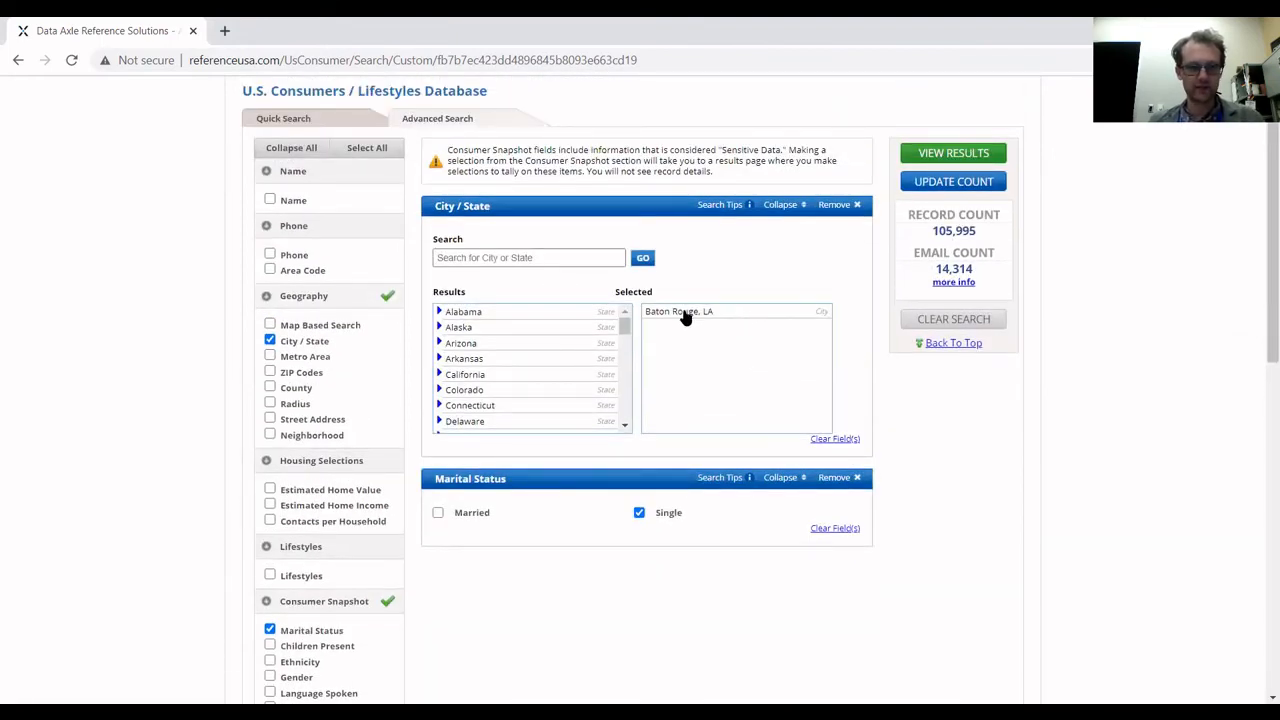
scroll(640, 300, "up", 1)
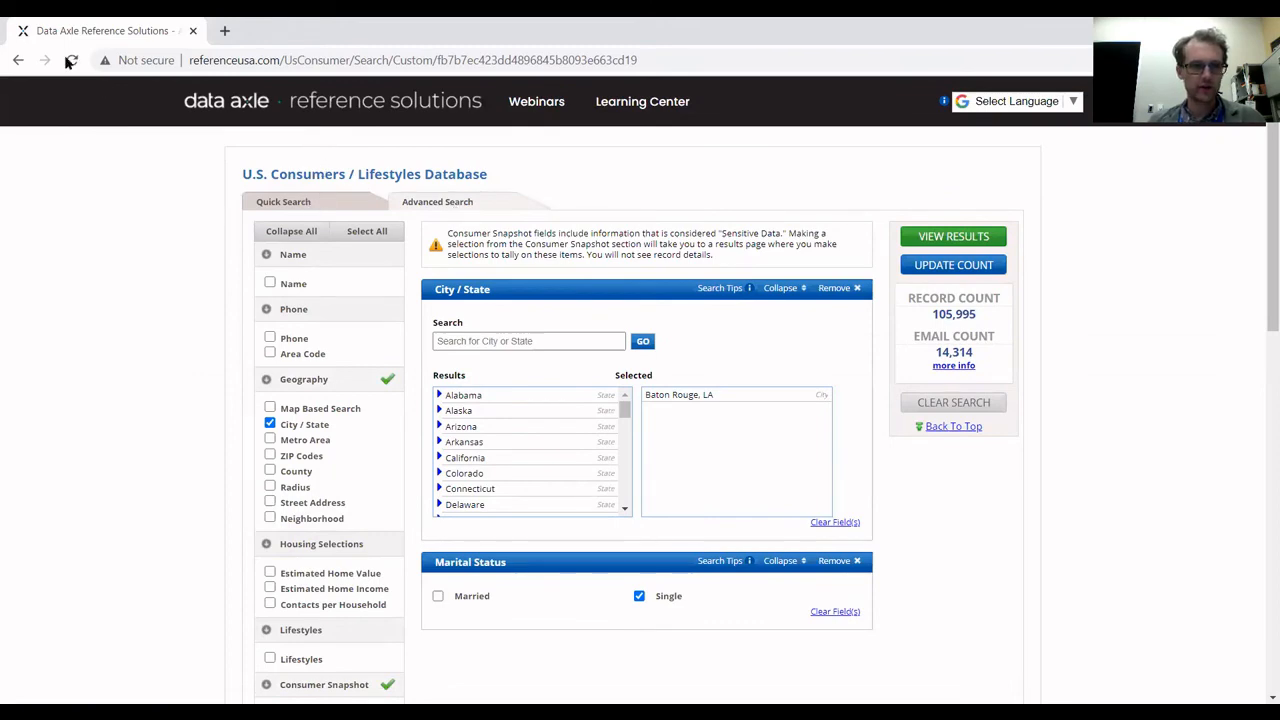
- Open the advanced search of the U.S. Standard White Pages database and look over its available criteria
left_click(226, 100)
scroll(618, 387, "down", 3)
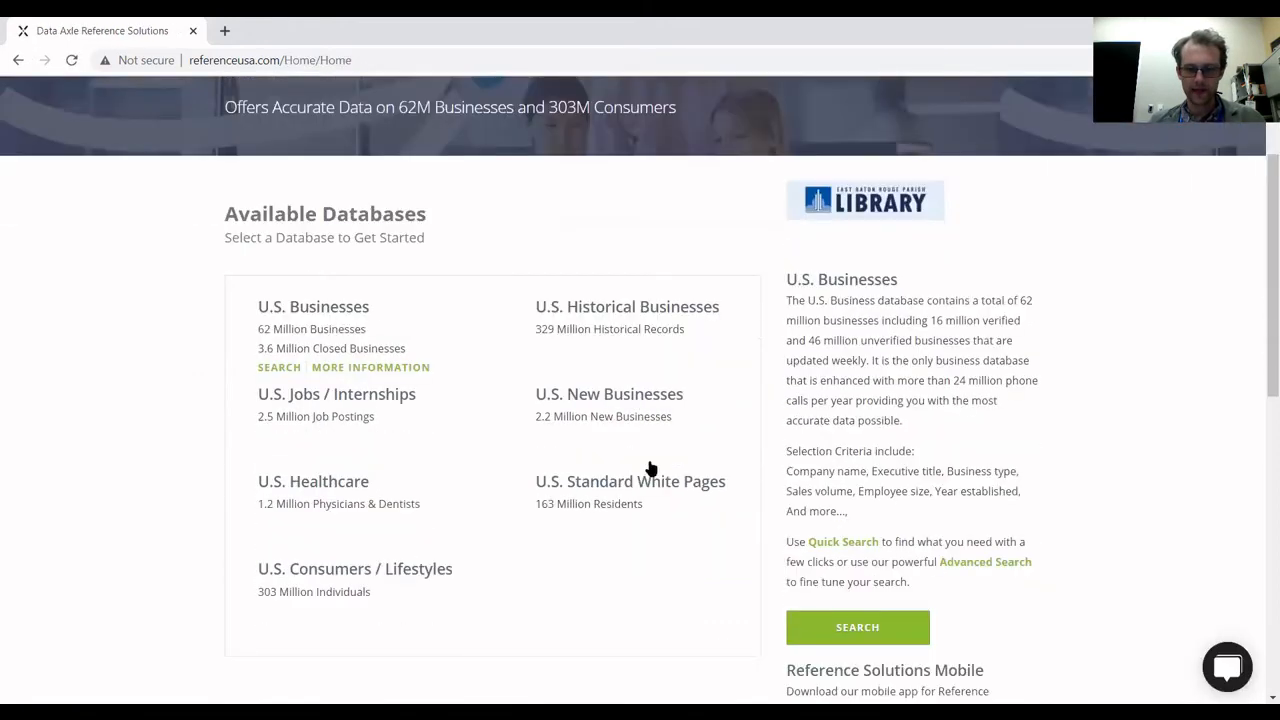
left_click(643, 483)
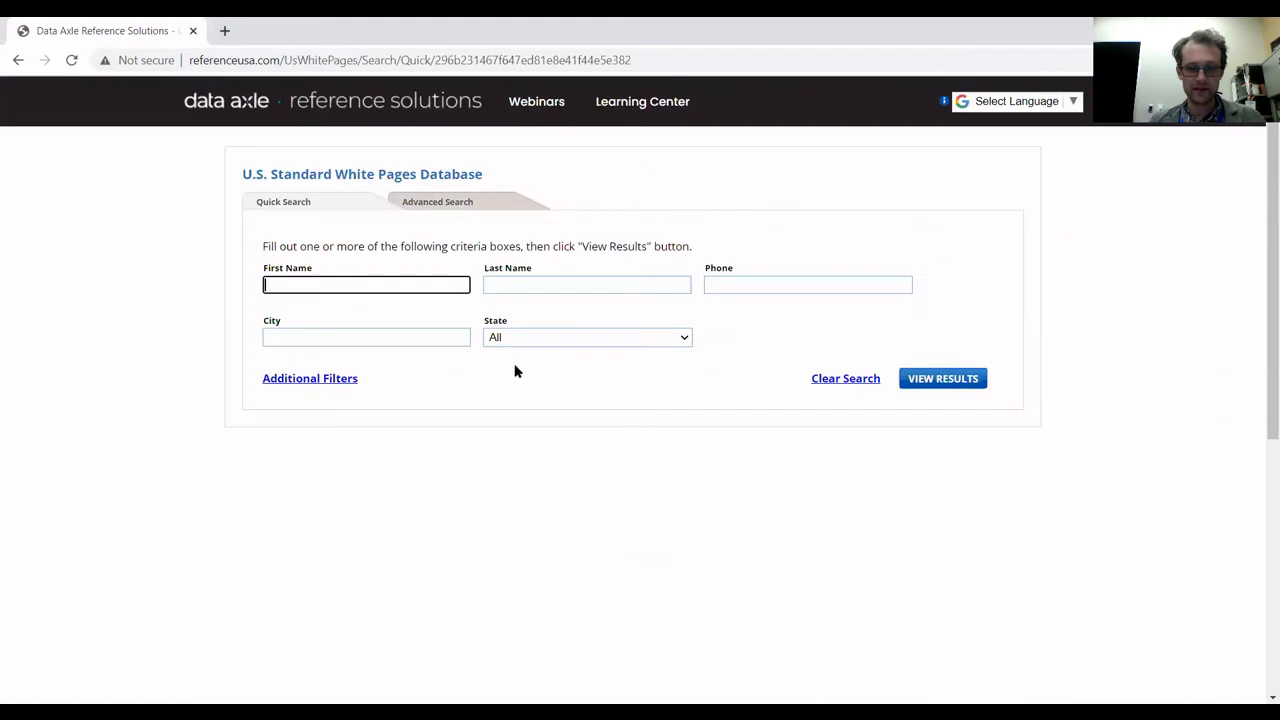
left_click(466, 201)
scroll(483, 359, "down", 2)
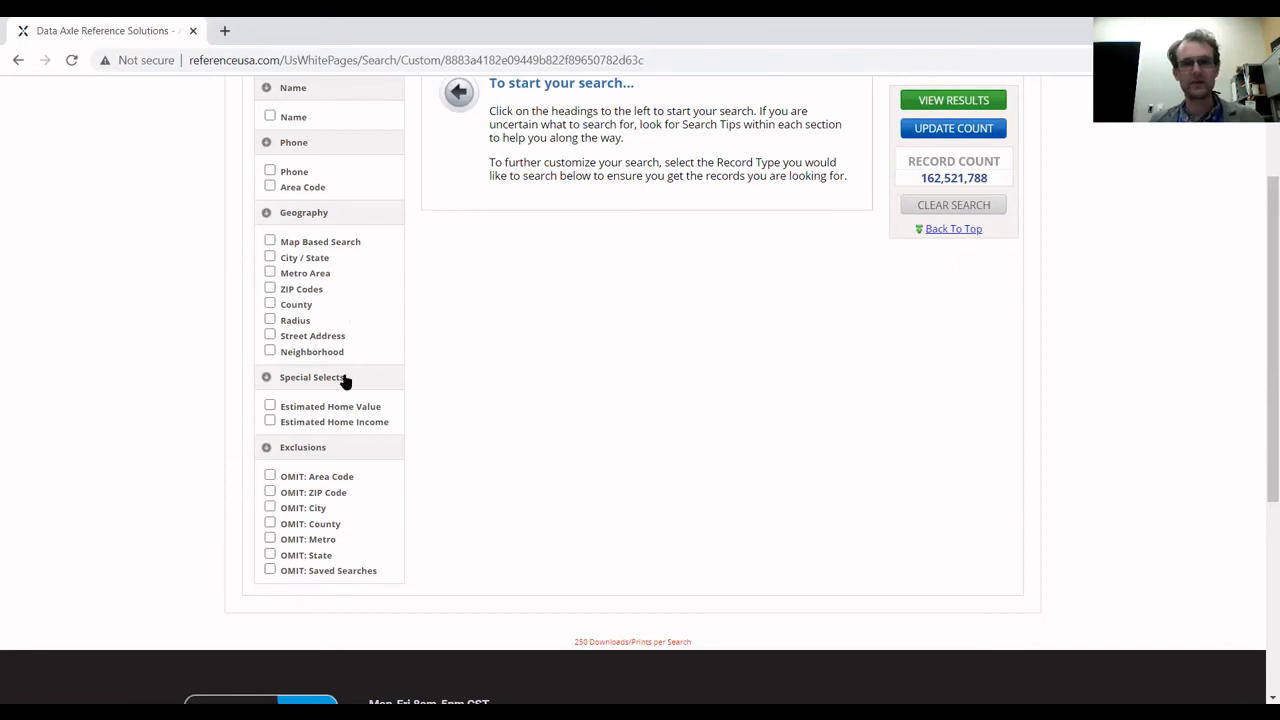
scroll(828, 371, "up", 2)
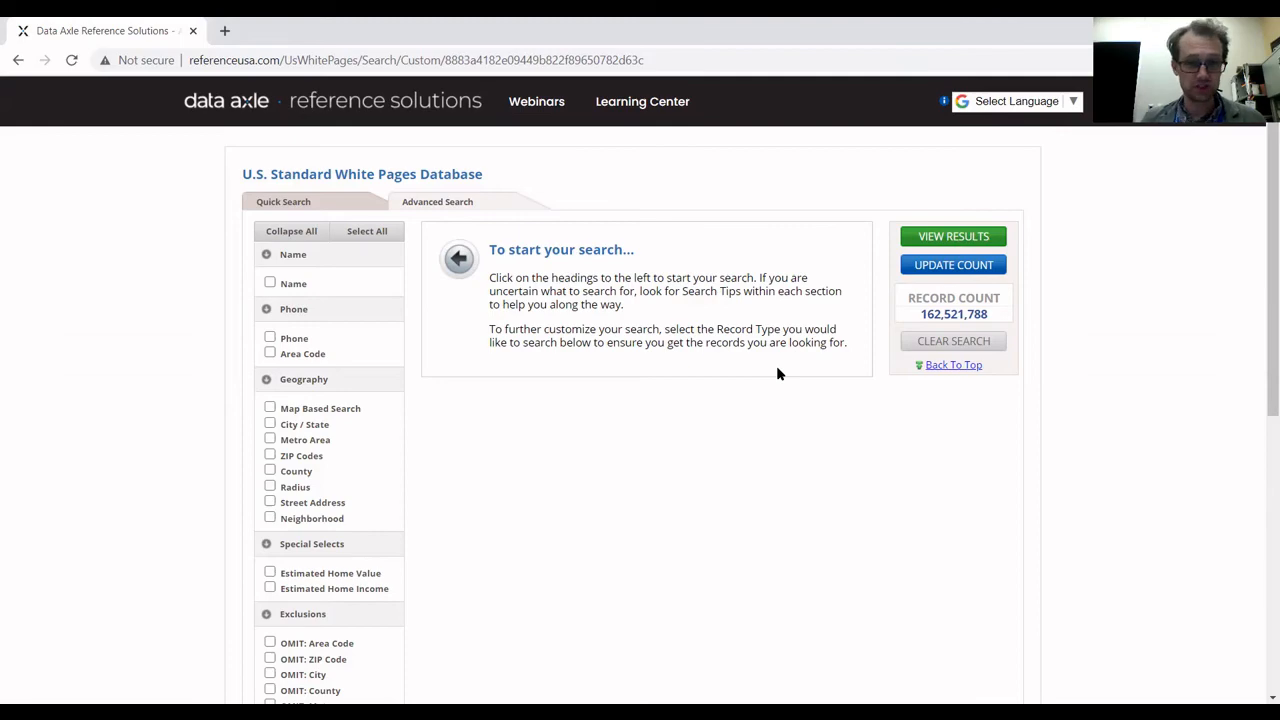
- Return to the list of available databases and open the advanced search of U.S. Historical Businesses
left_click(326, 108)
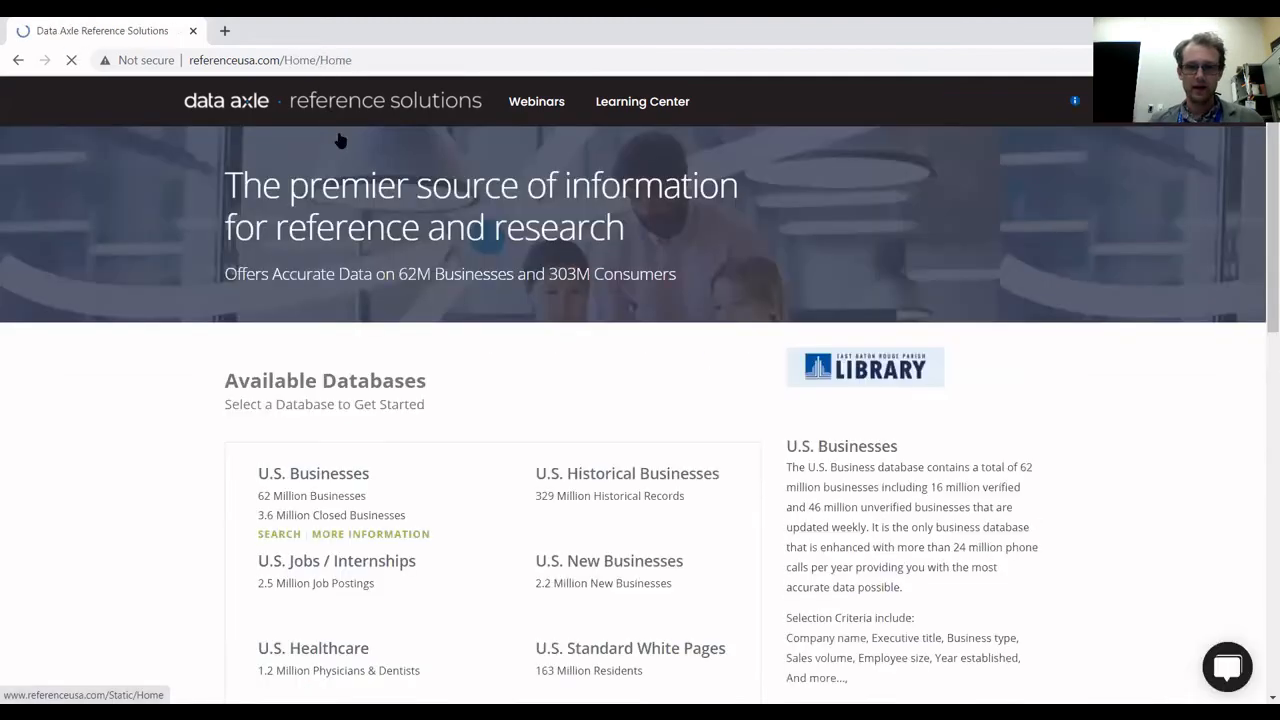
scroll(488, 222, "down", 3)
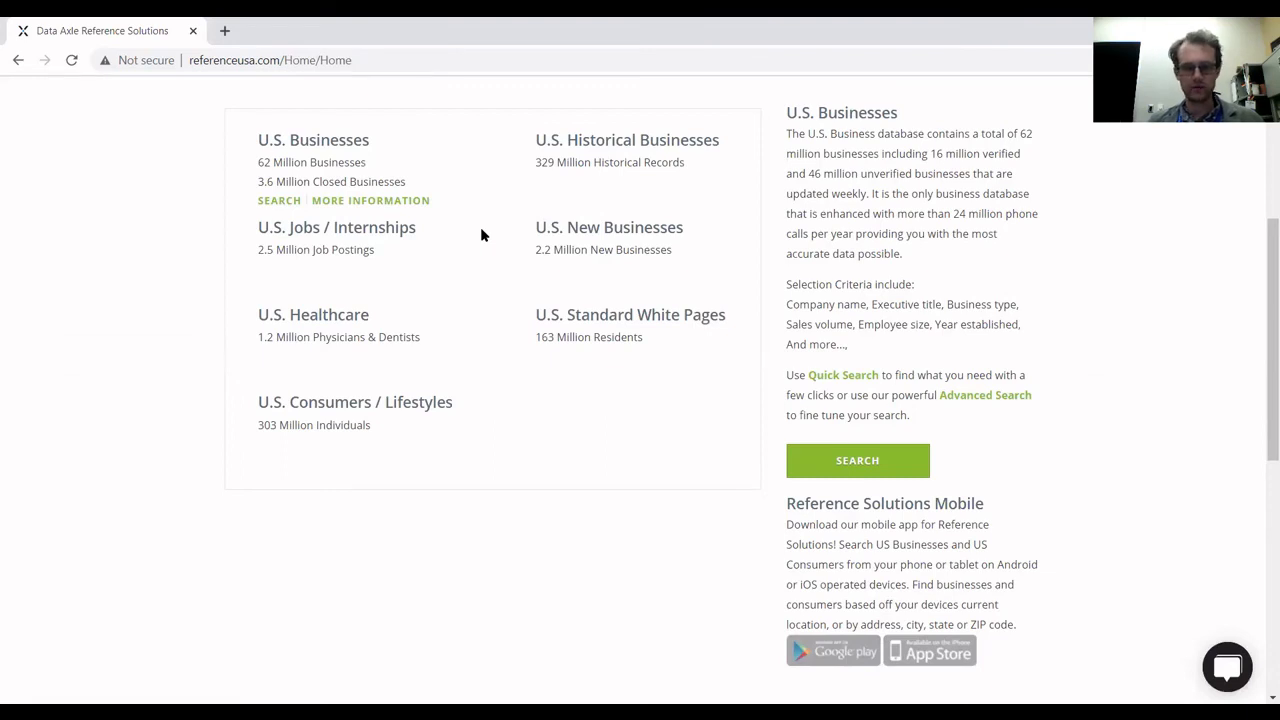
scroll(467, 269, "up", 1)
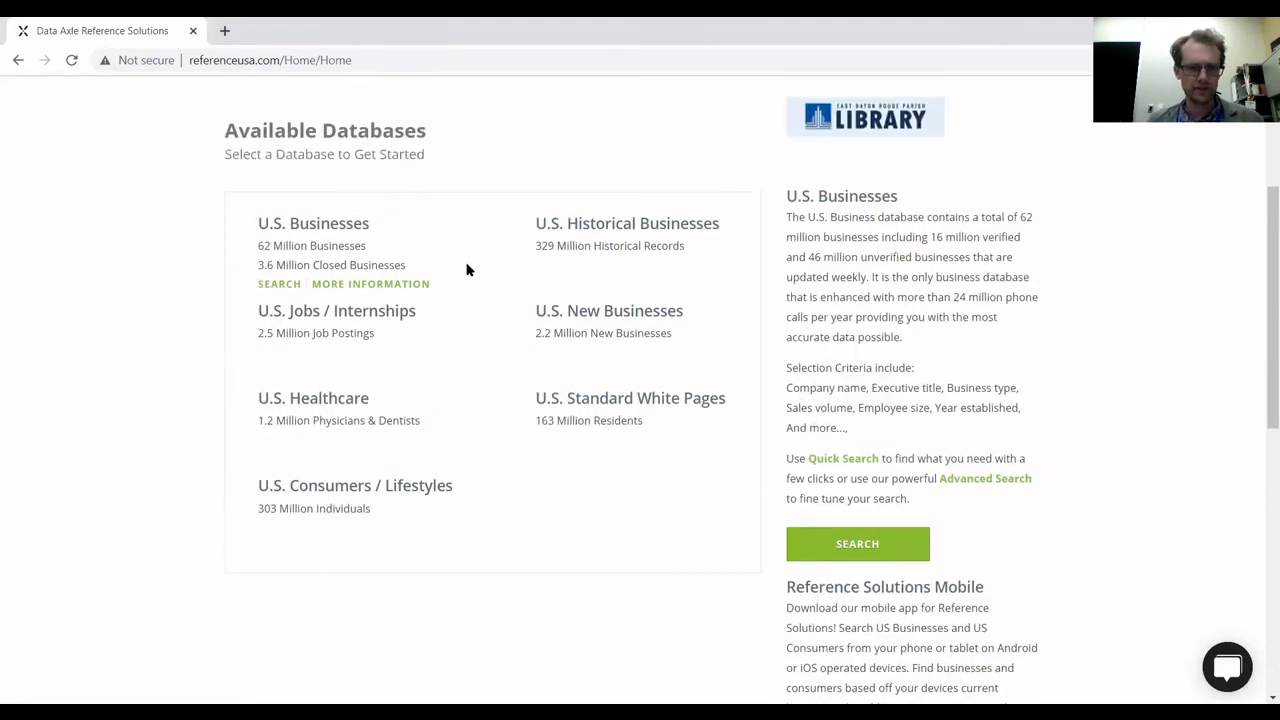
left_click(582, 222)
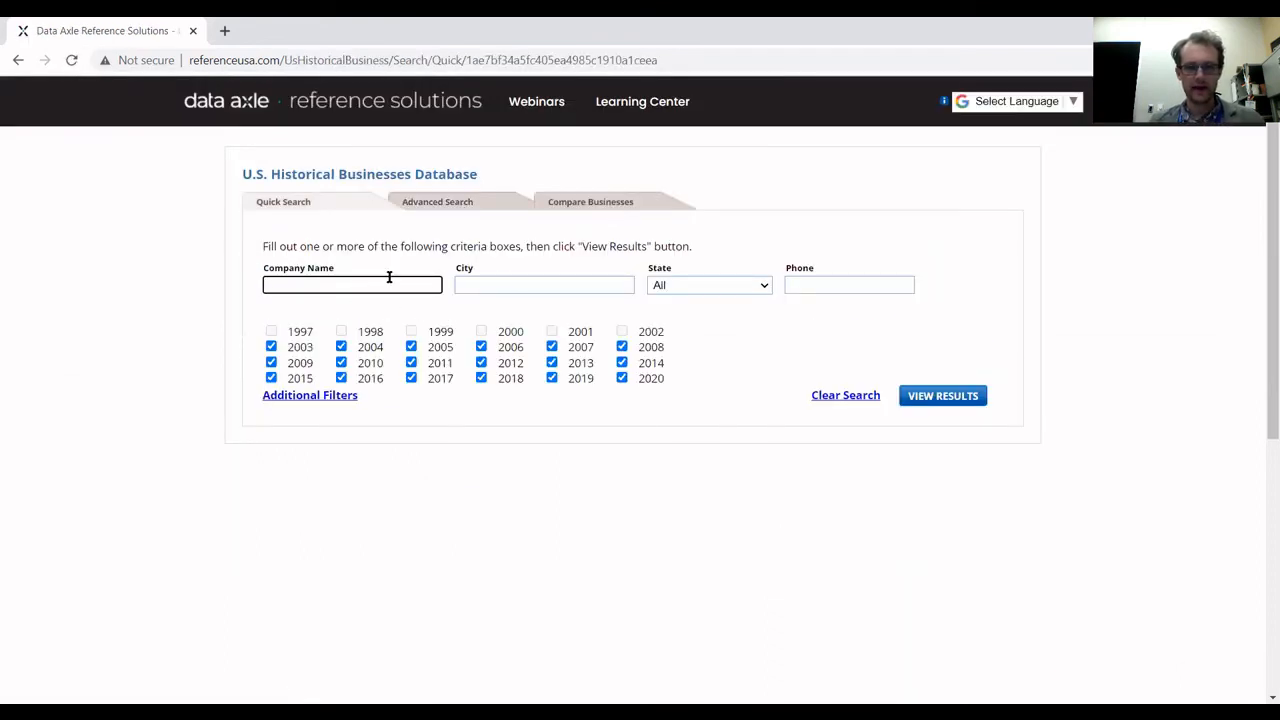
left_click(470, 210)
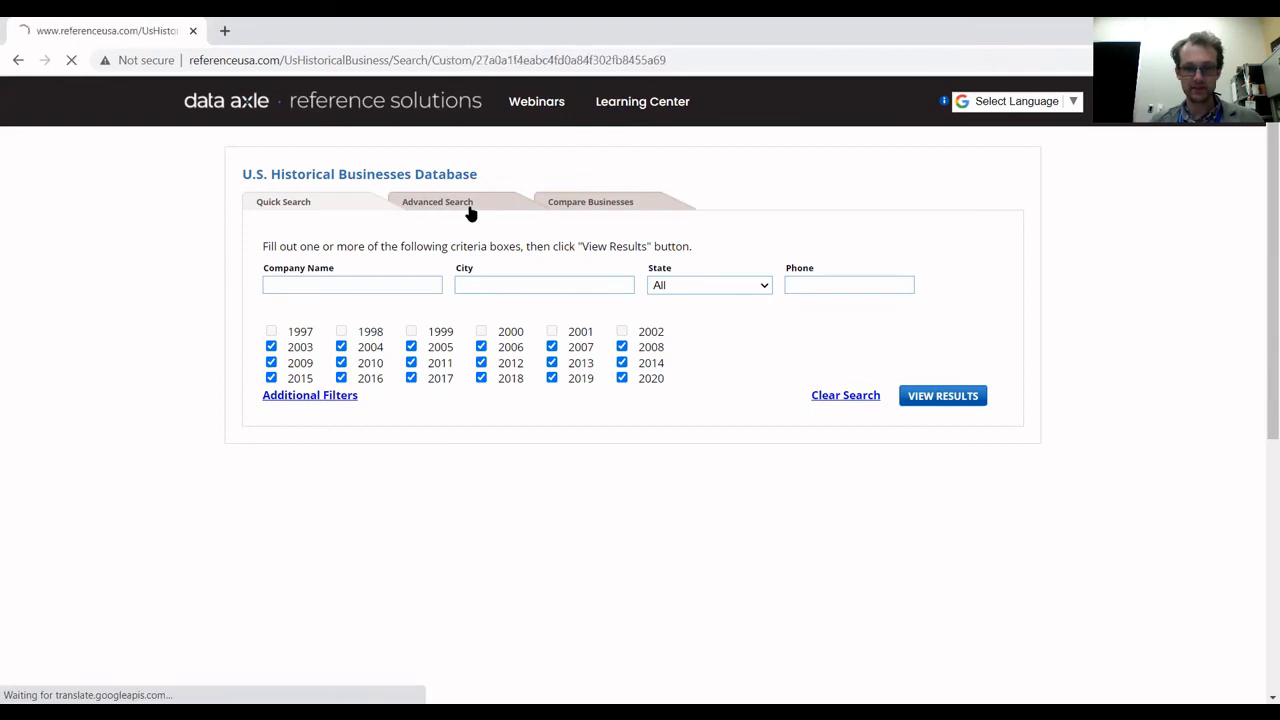
- Examine the Time Frame years and the other search criteria offered for historical businesses
scroll(580, 360, "down", 1)
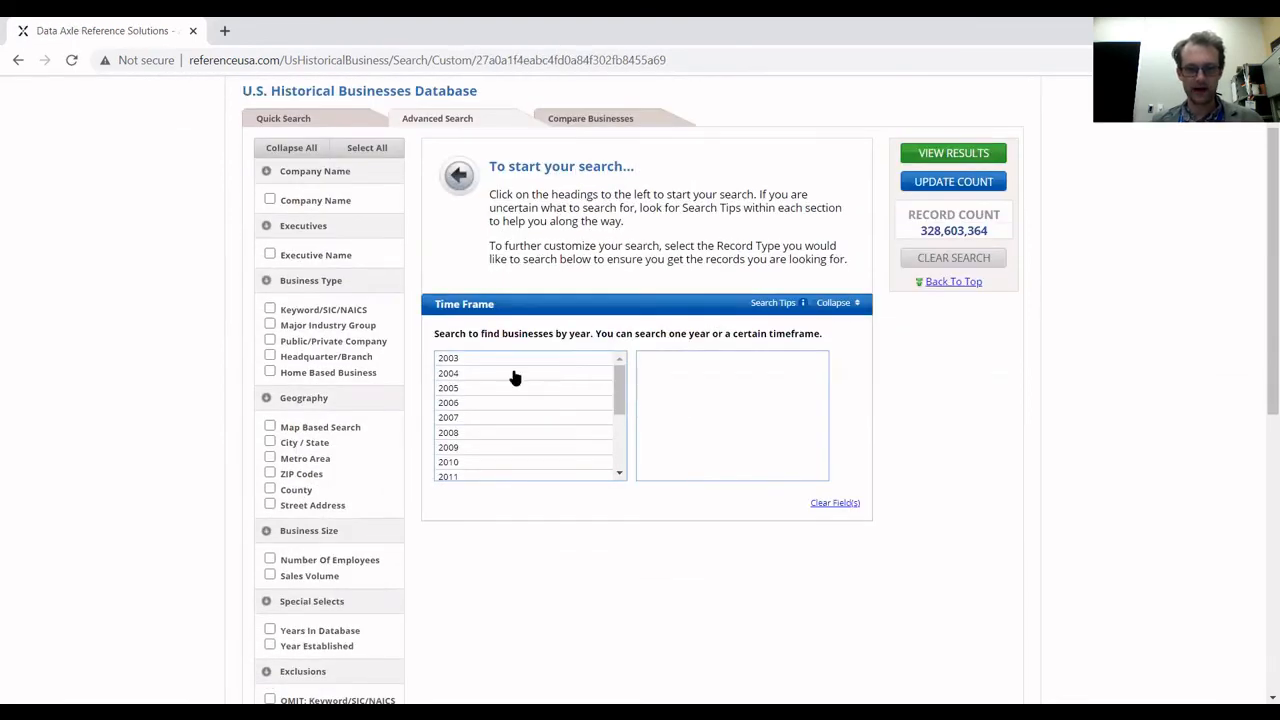
scroll(514, 400, "down", 2)
scroll(531, 423, "down", 1)
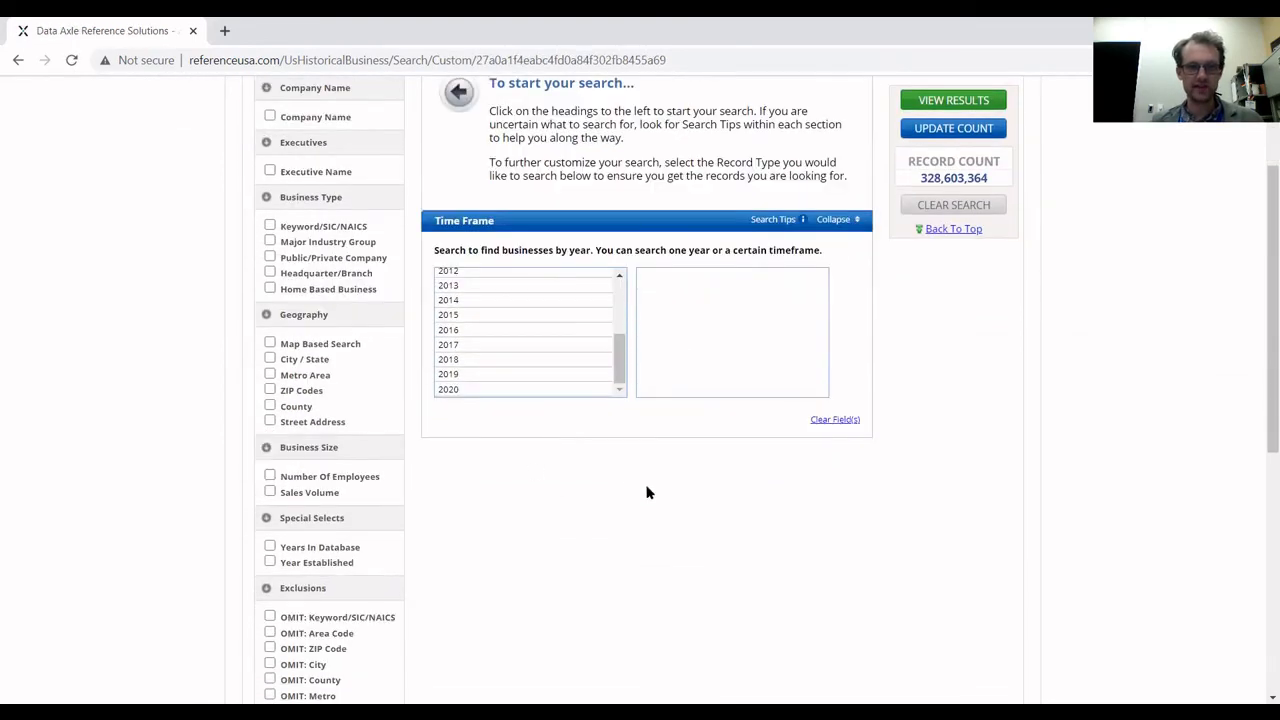
scroll(650, 488, "down", 3)
scroll(700, 445, "up", 1)
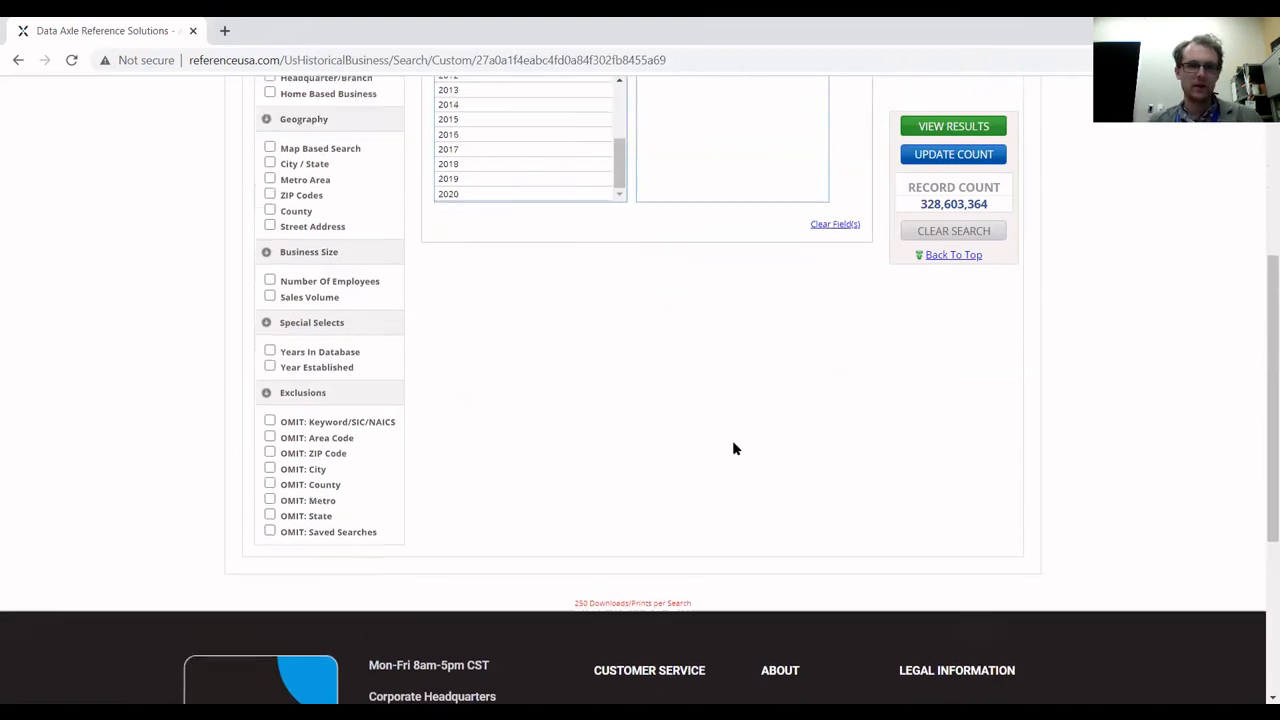
scroll(733, 448, "up", 4)
scroll(509, 523, "up", 2)
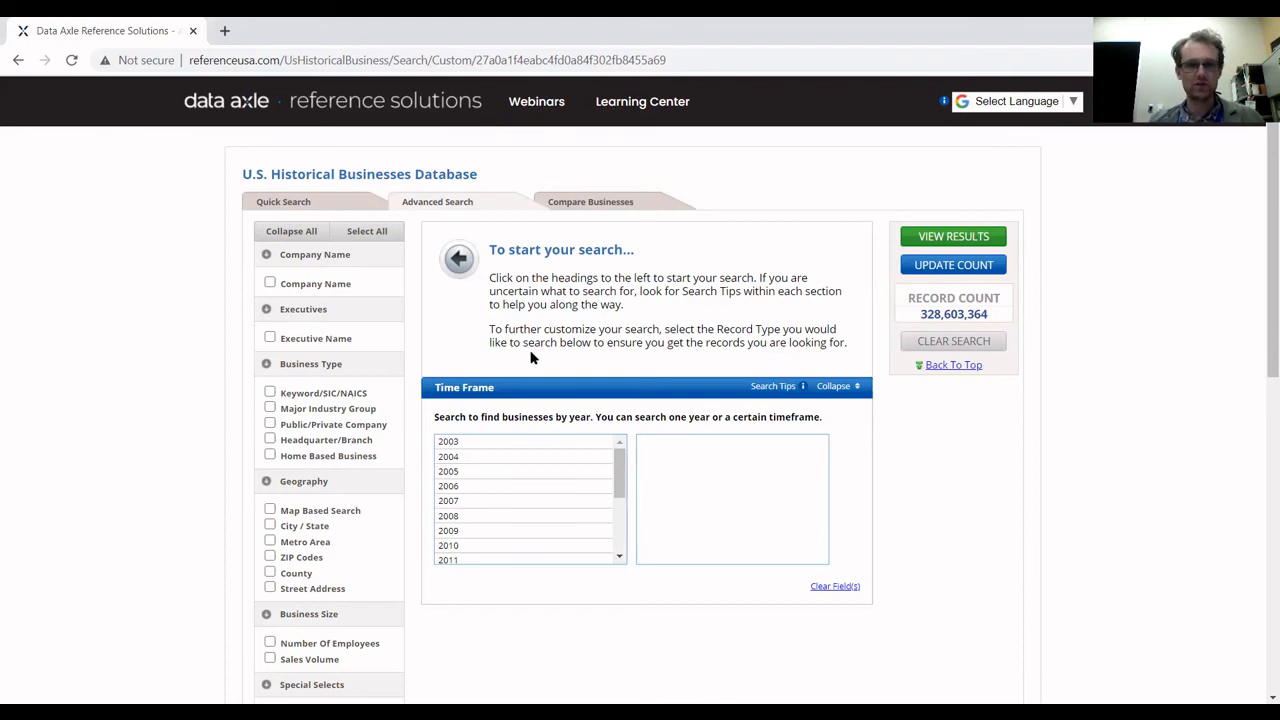
scroll(517, 467, "down", 3)
scroll(522, 469, "up", 3)
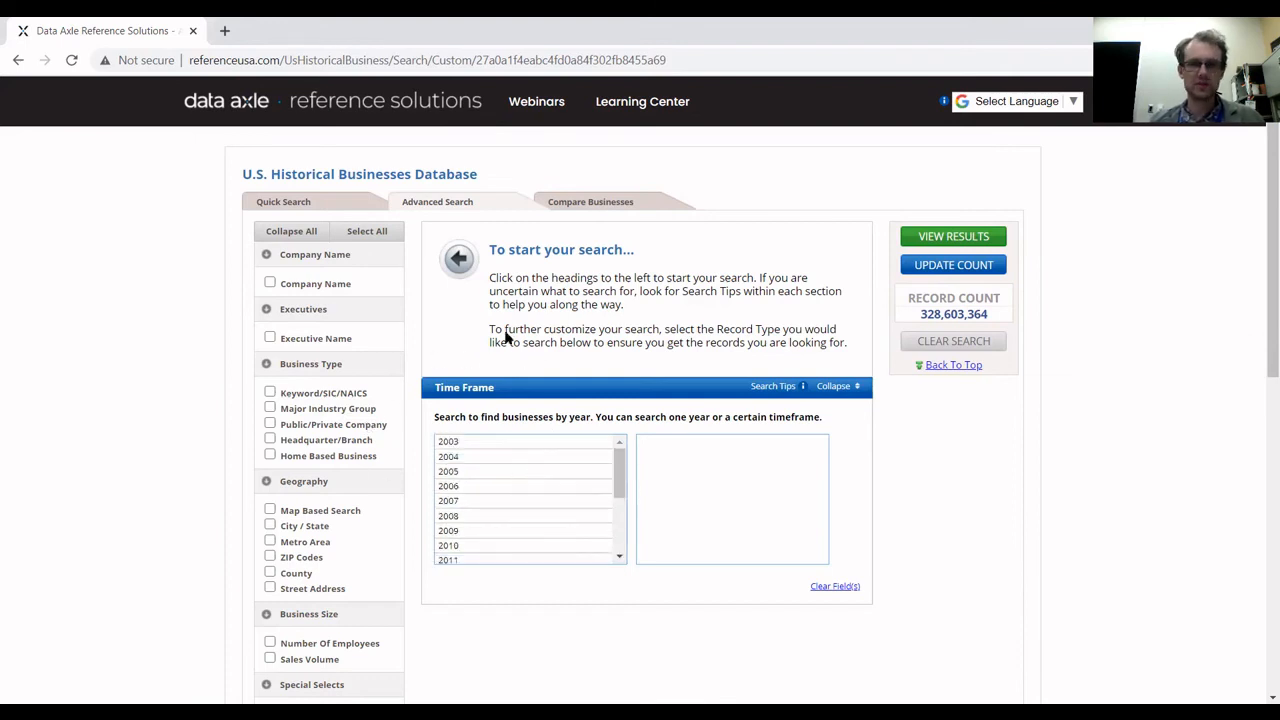
scroll(367, 400, "down", 4)
scroll(589, 371, "up", 3)
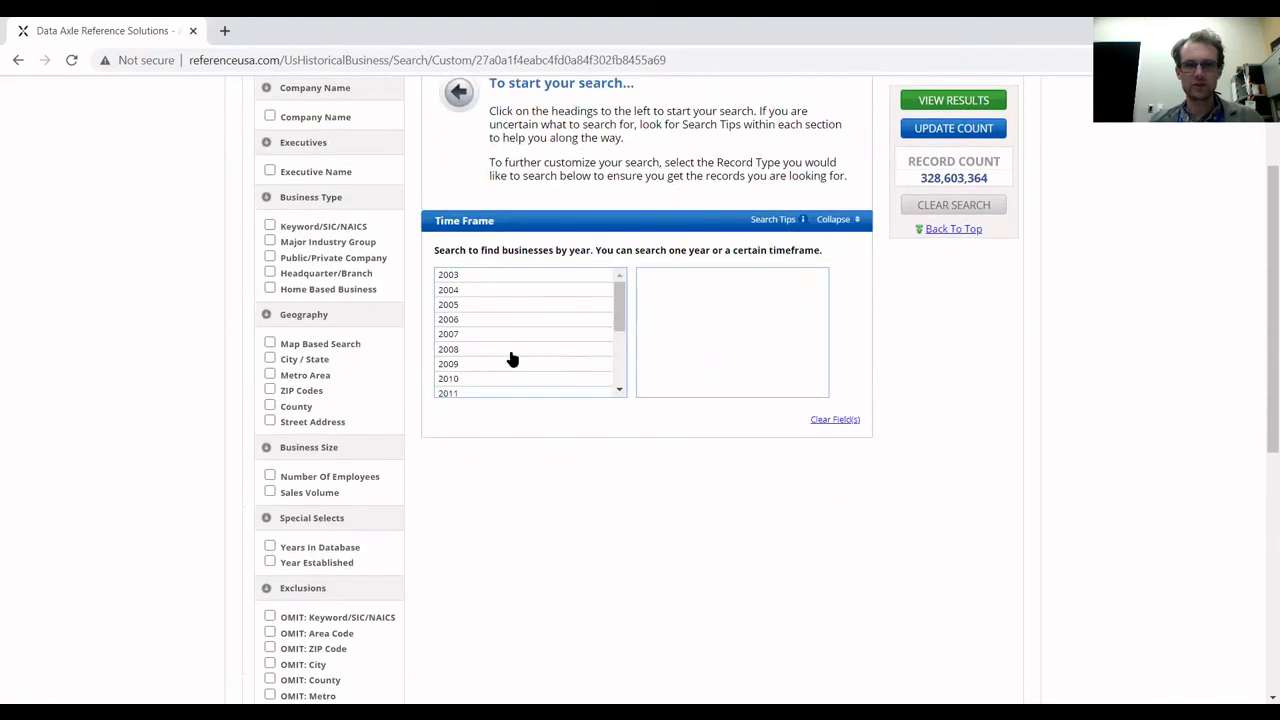
scroll(594, 357, "up", 2)
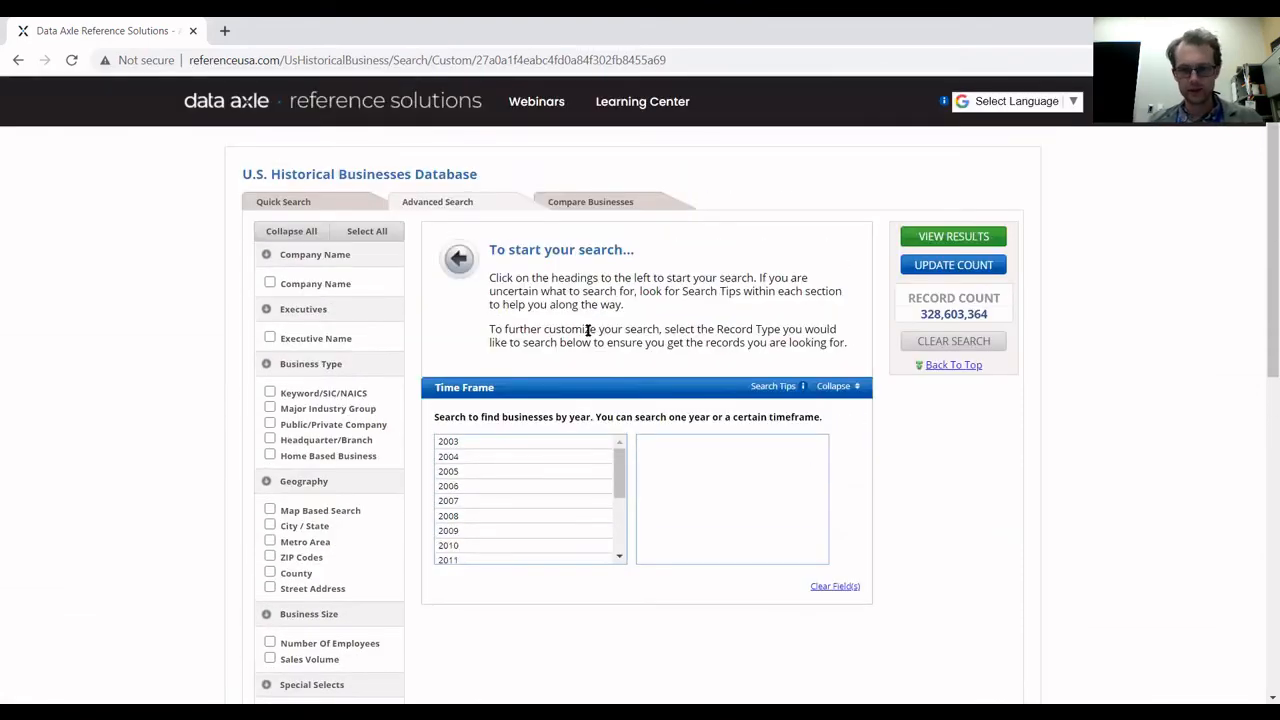
- Return to the list of available databases and open the U.S. New Businesses database
left_click(400, 101)
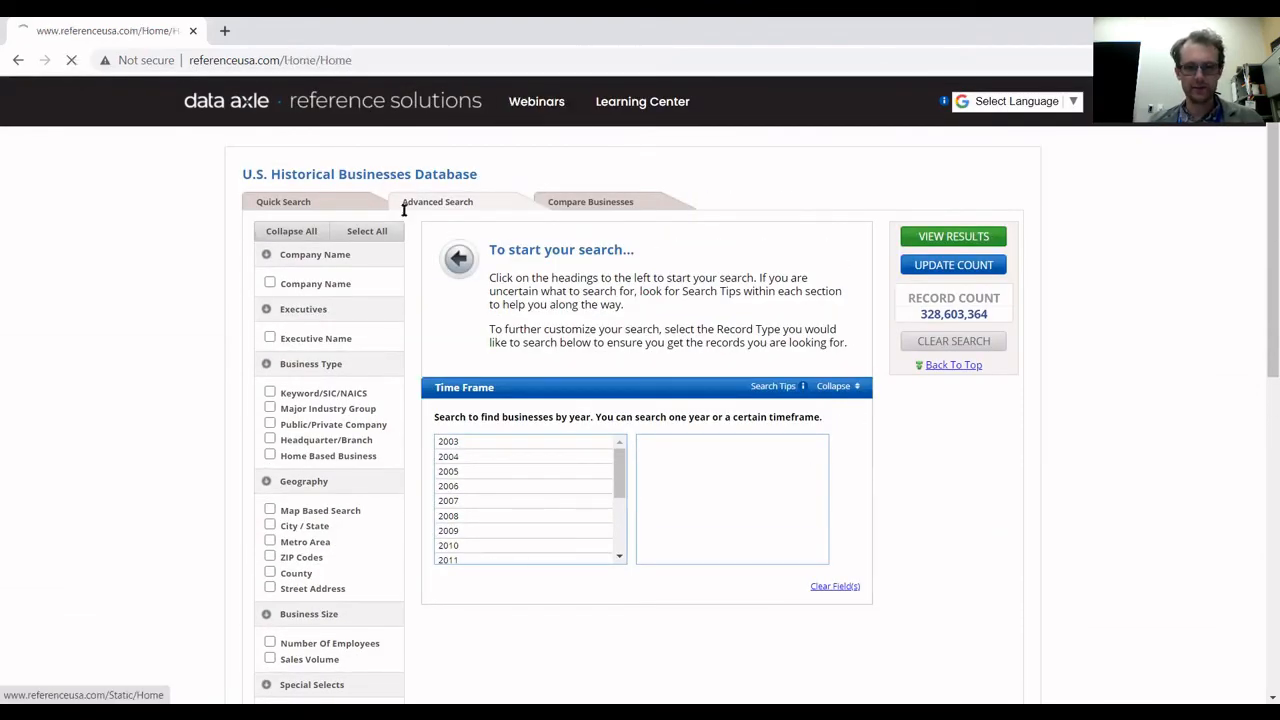
scroll(543, 395, "down", 2)
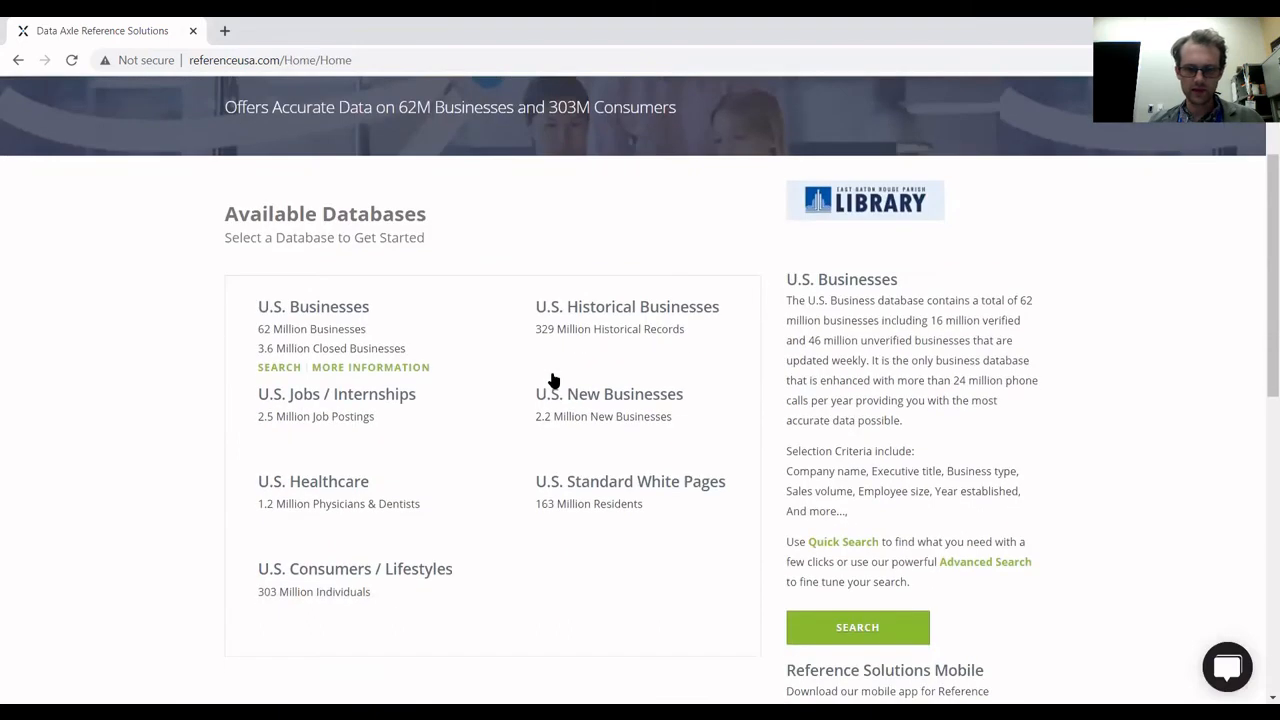
left_click(621, 399)
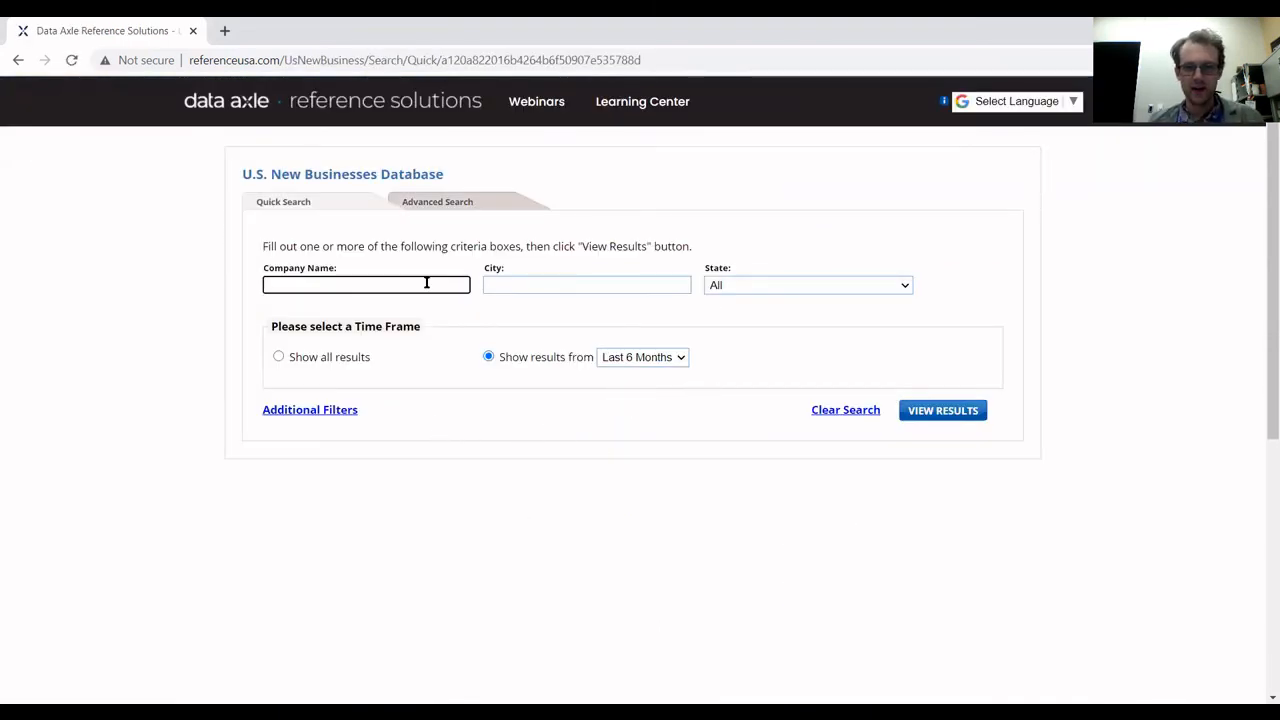
- Search for new businesses from the last 6 months in Baton Rouge, Louisiana, and look over the first page of results
left_click(617, 282)
type("baton rouge")
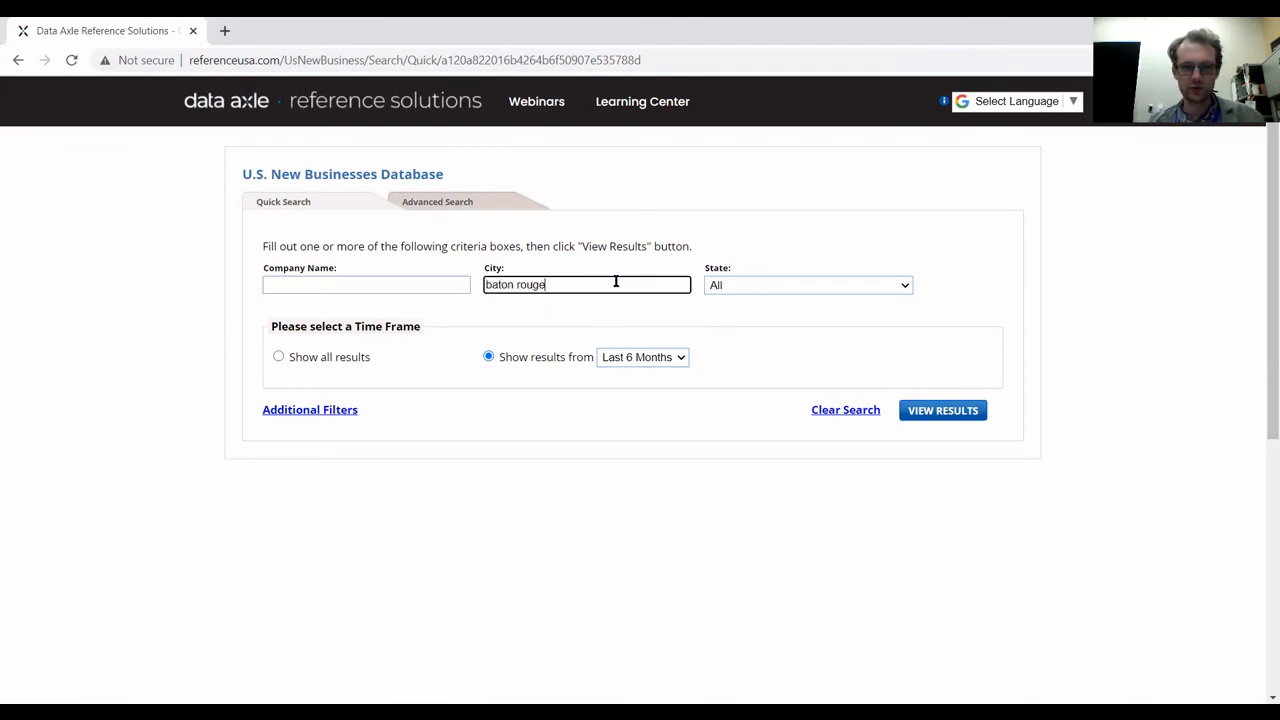
key("Tab")
key("l")
key("Return")
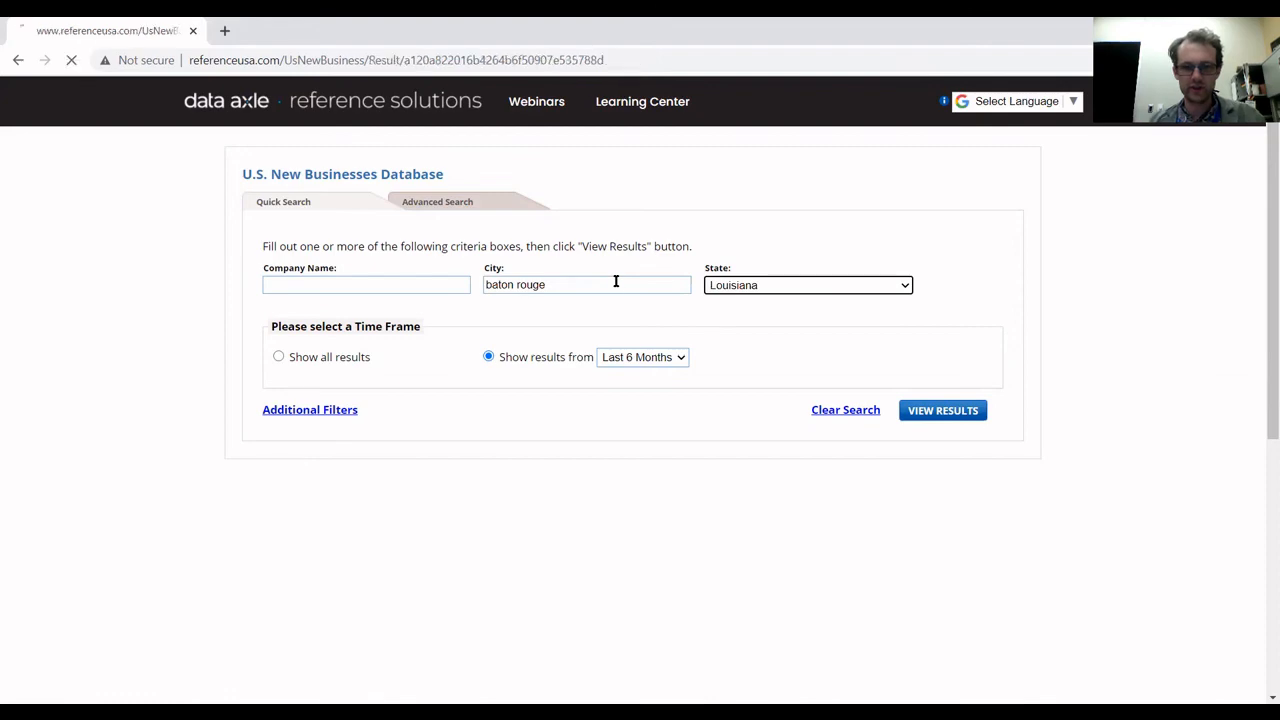
scroll(646, 330, "down", 4)
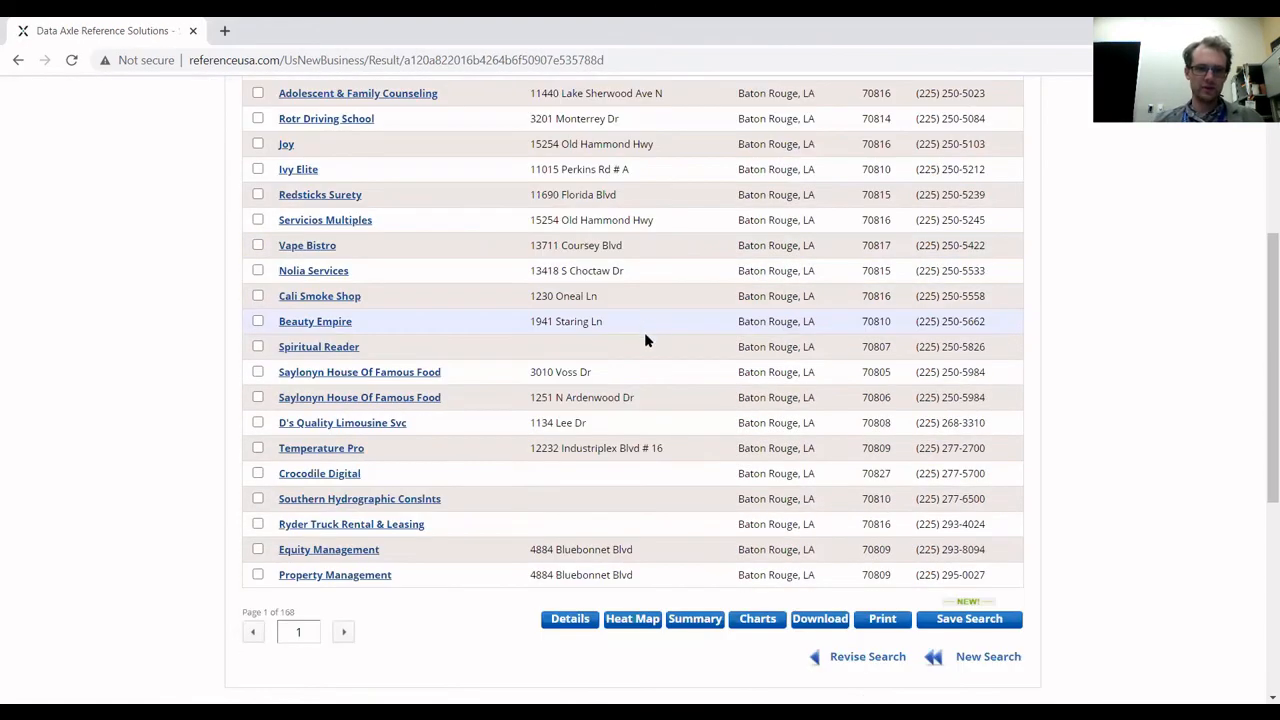
scroll(650, 330, "up", 3)
scroll(658, 330, "up", 2)
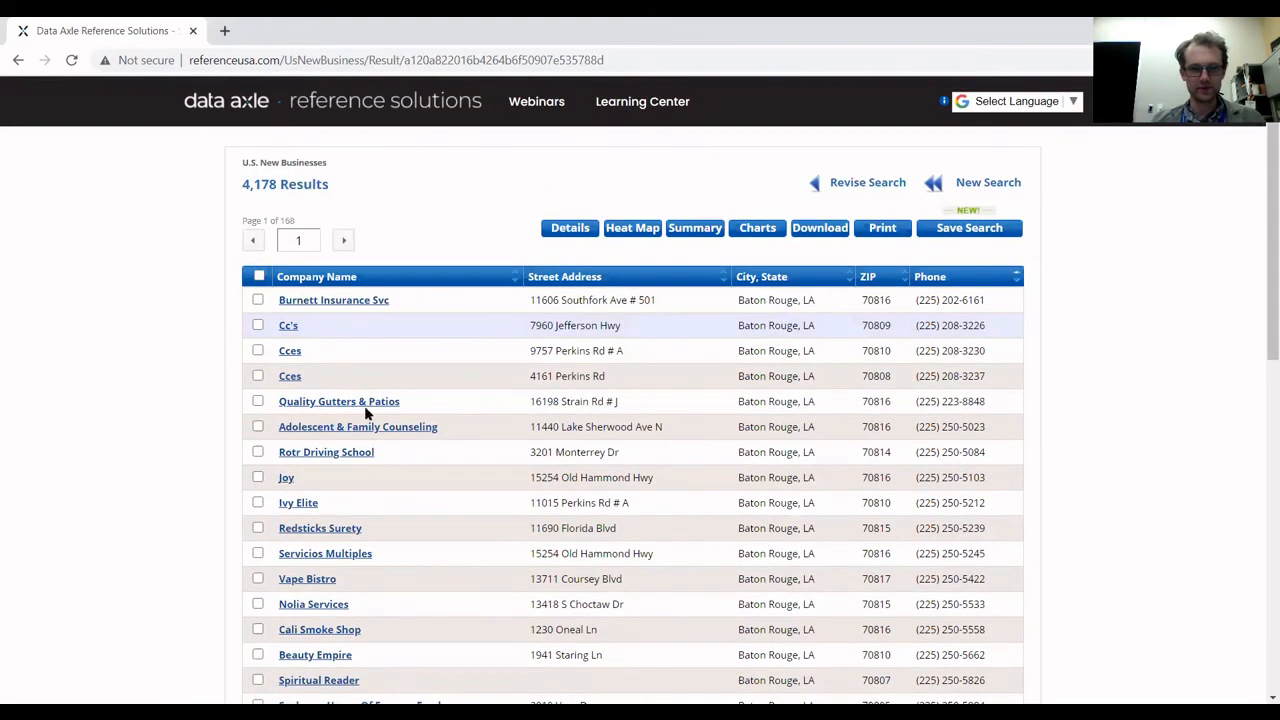
scroll(650, 406, "down", 5)
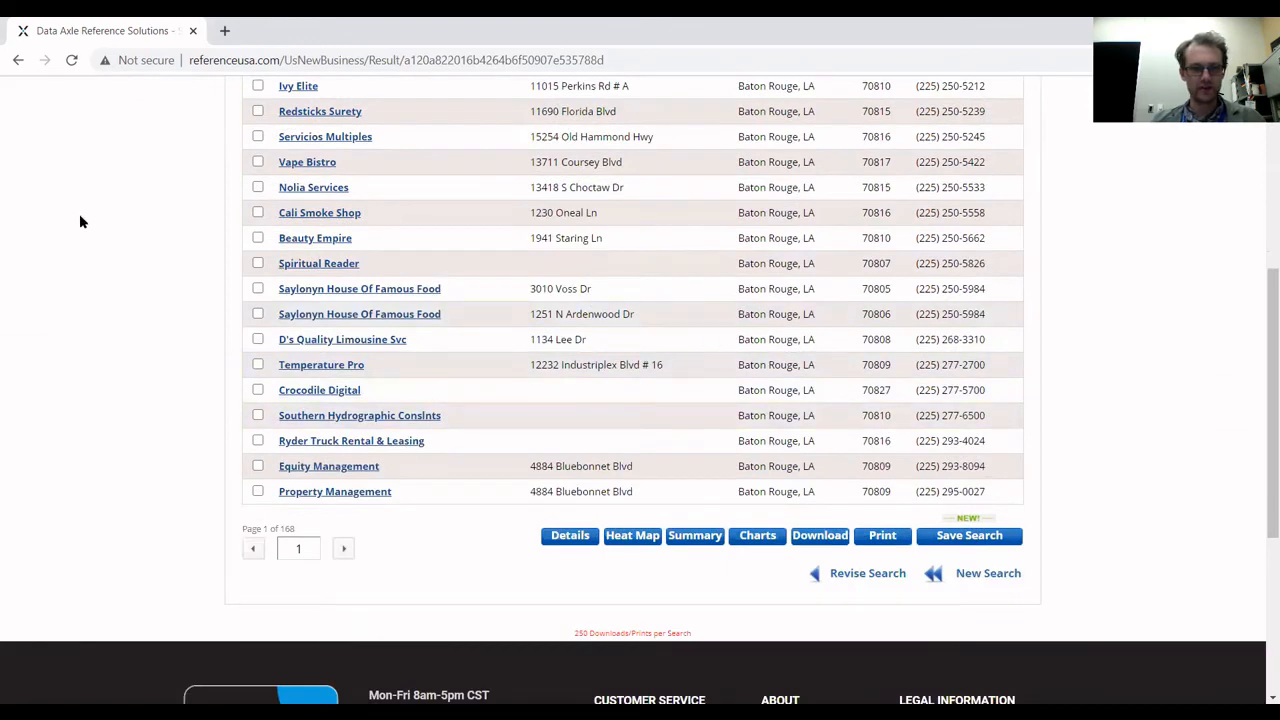
- Leave the new business results, return to the list of available databases and open the U.S. Businesses quick search
left_click(18, 60)
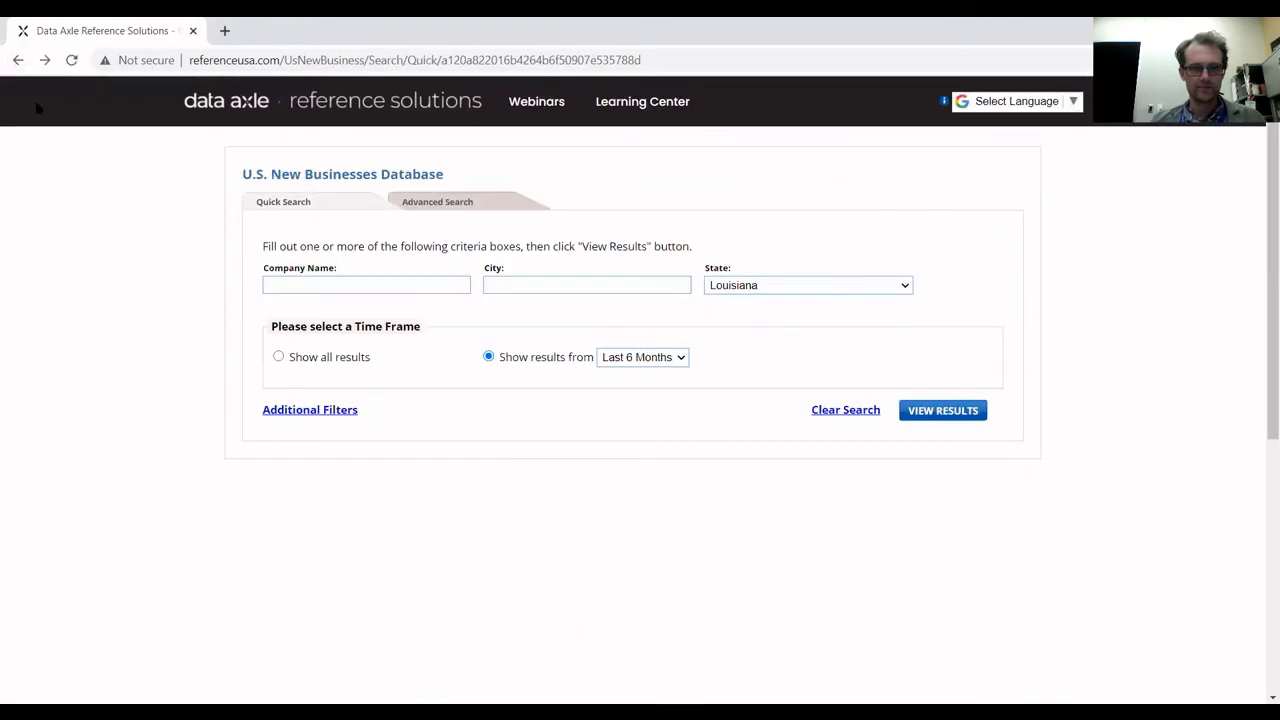
left_click(44, 60)
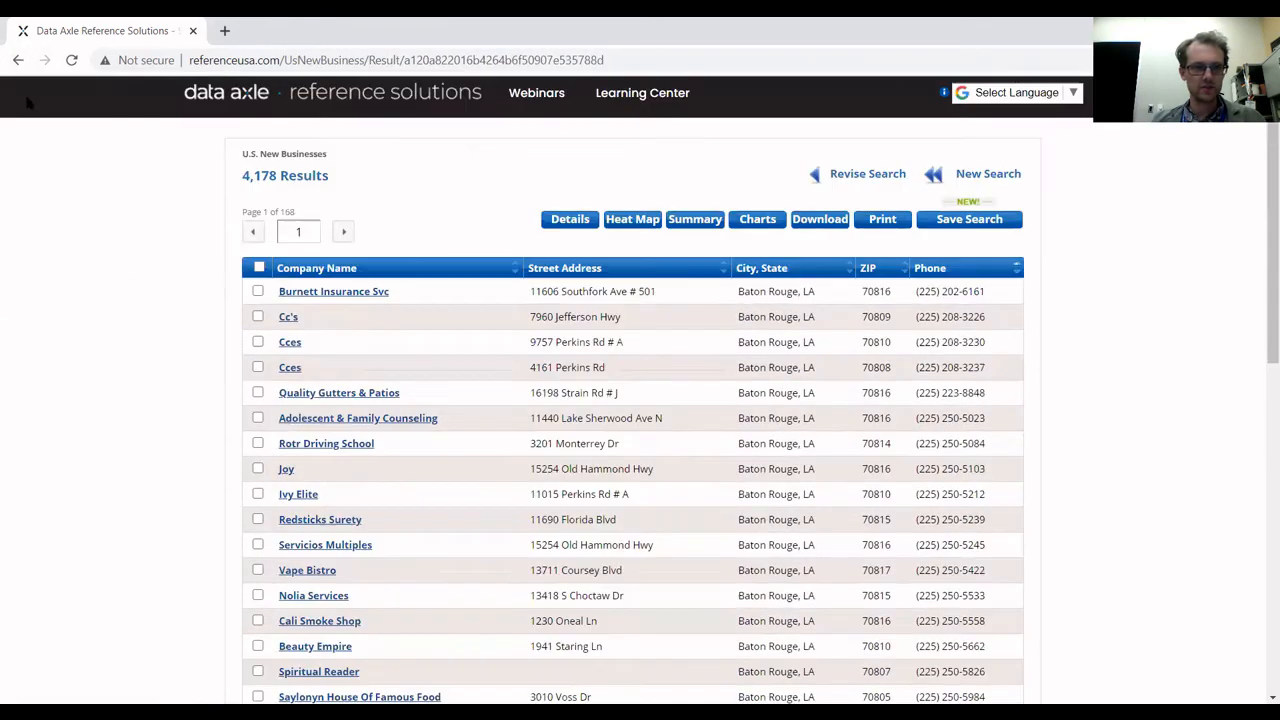
left_click(18, 60)
left_click(18, 60)
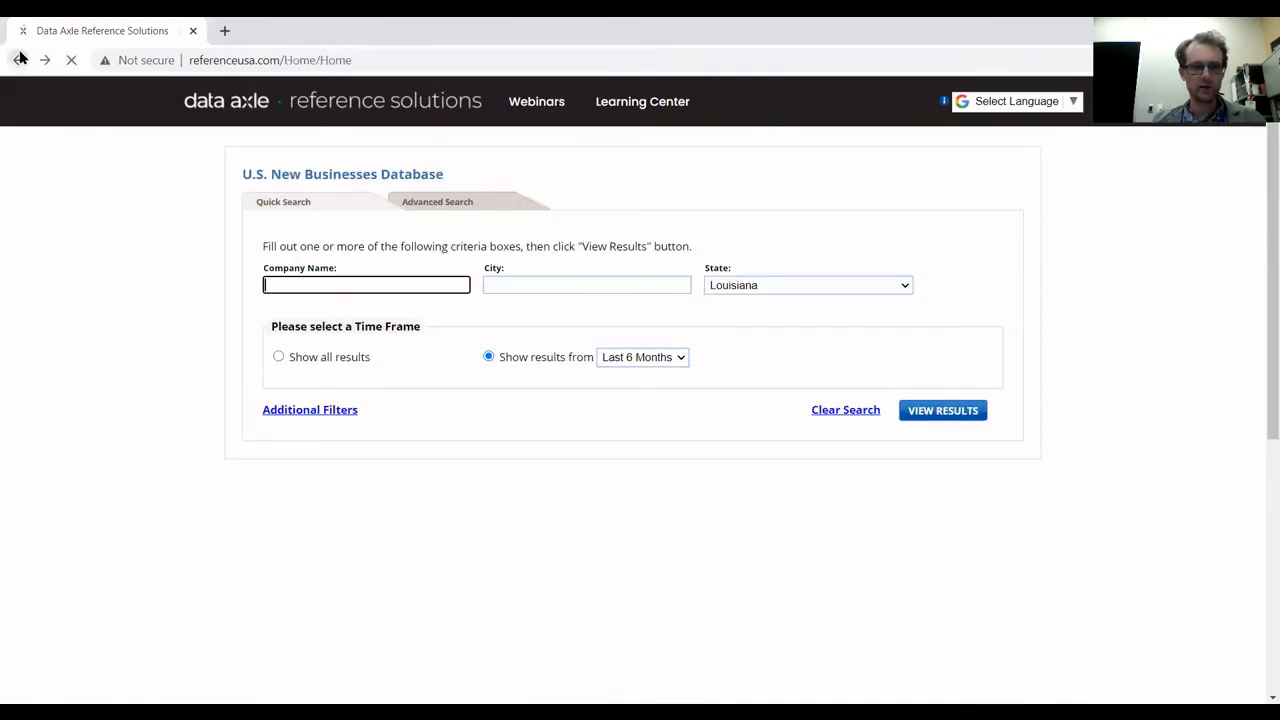
left_click(336, 345)
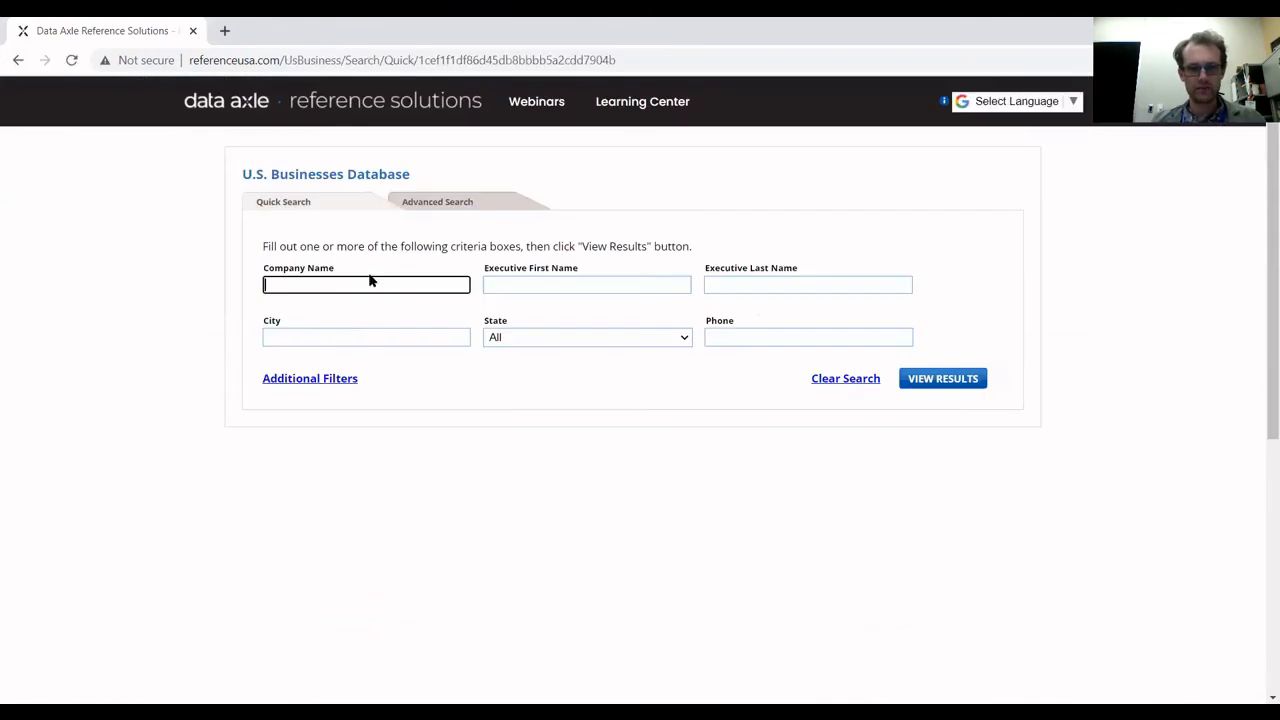
- Try to search for the company "east baton rouge parish library" in the city baton rouge, Louisiana
type("ea")
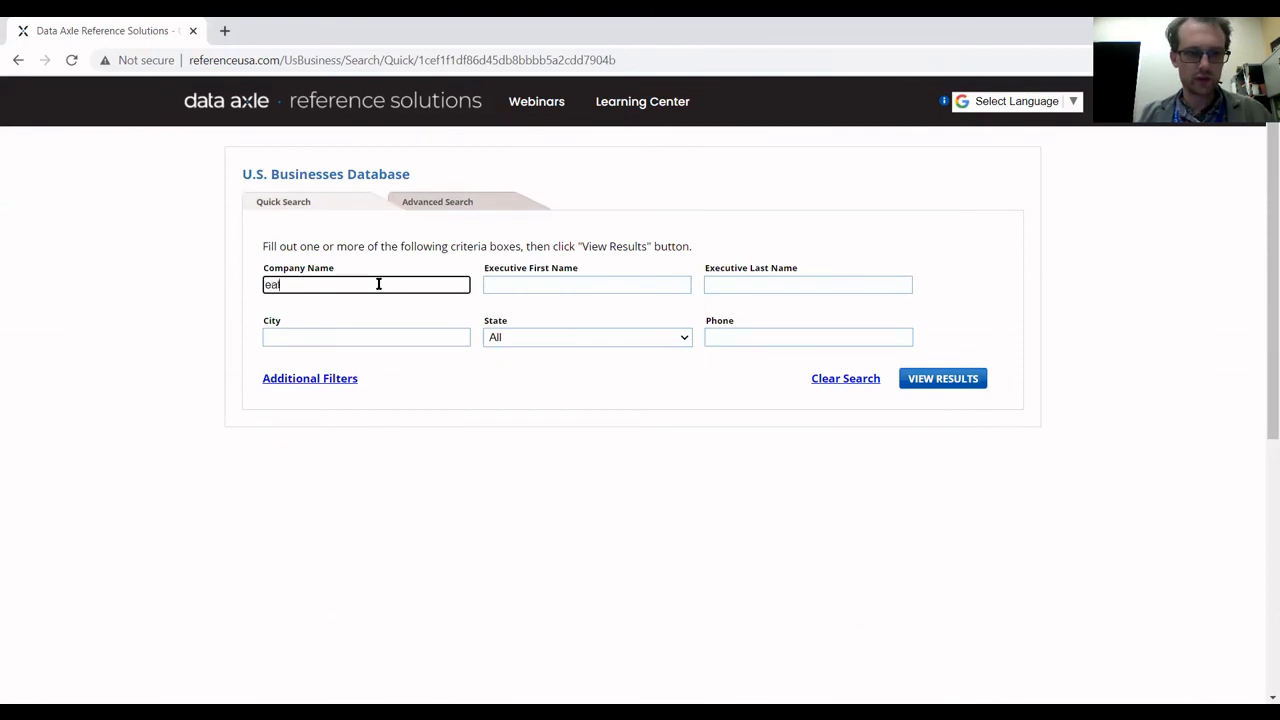
type("st baton rouge")
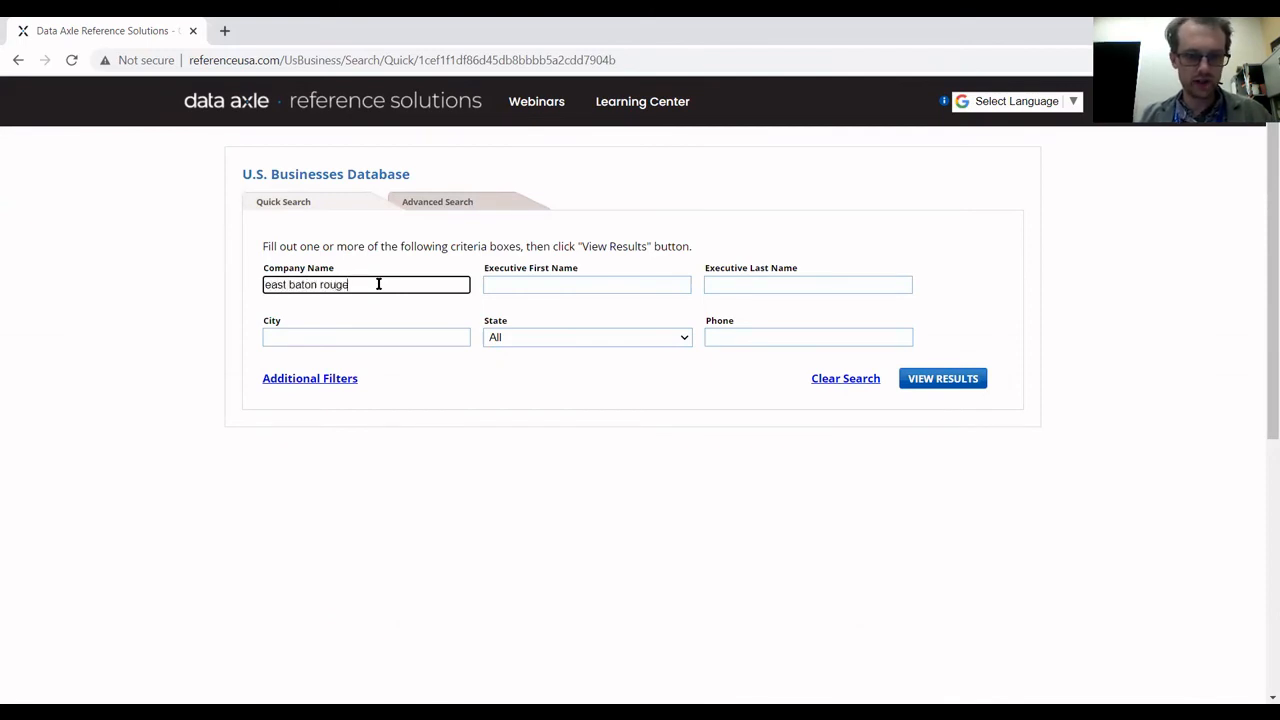
type(" paris")
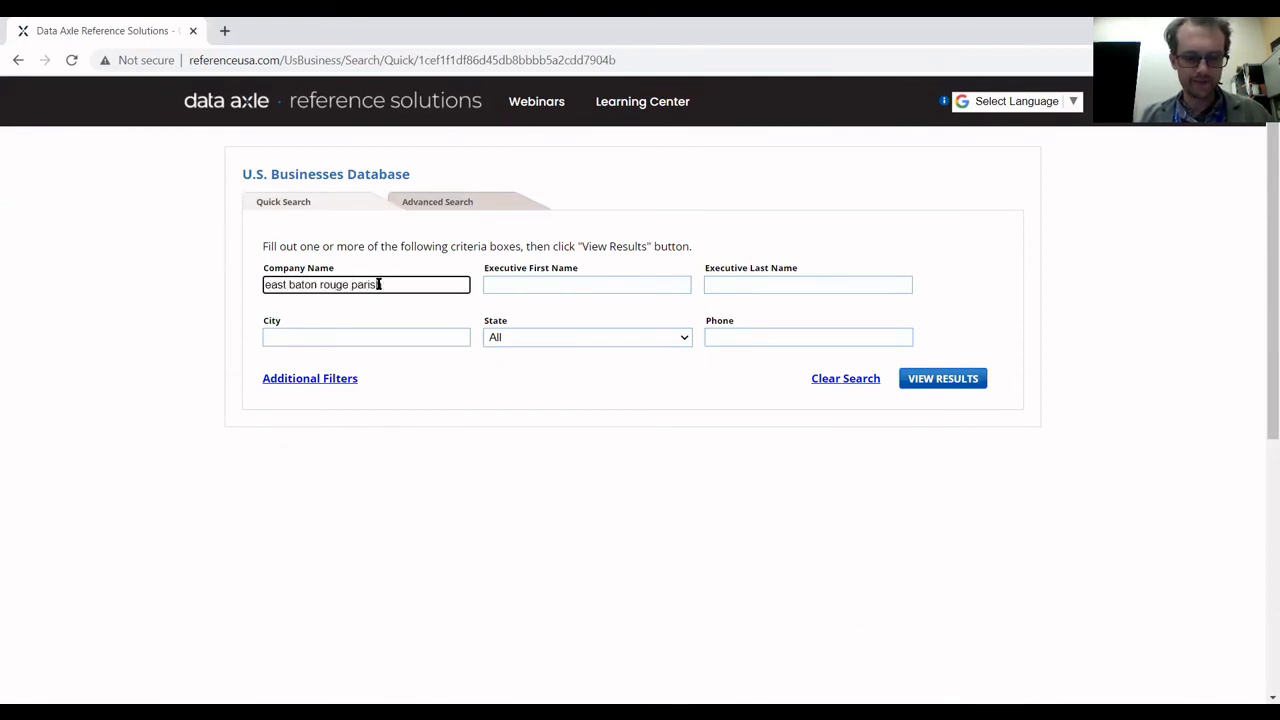
type("h library")
key("Tab")
key("Tab")
key("Tab")
type("b")
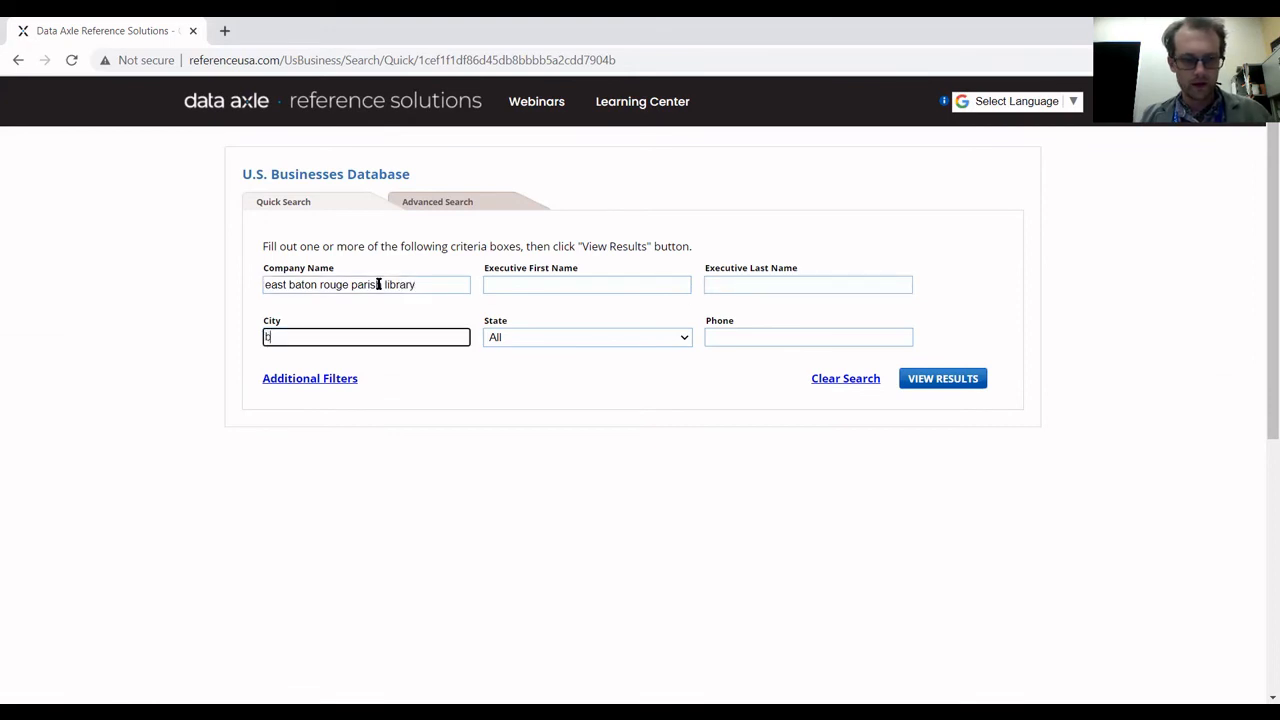
type("aton rouge")
key("Return")
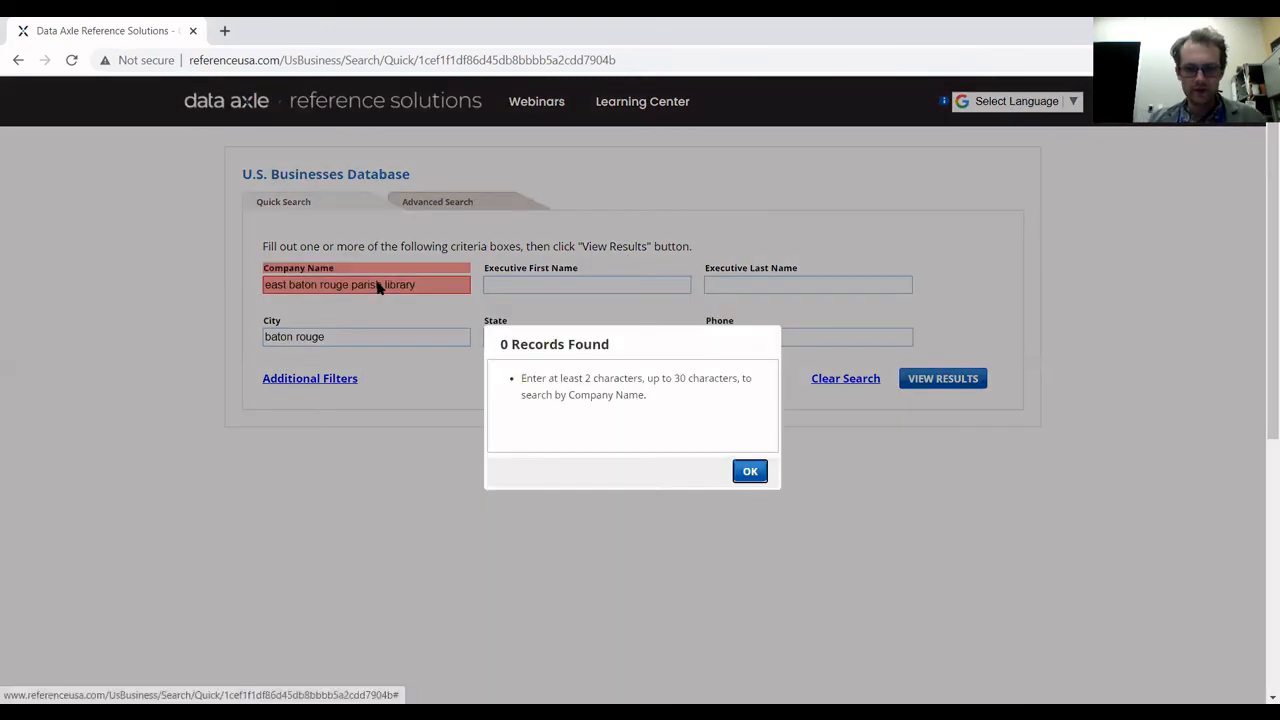
- Shorten the company name to "library" and rerun the Baton Rouge search
left_click(746, 472)
left_click(421, 287)
key("ctrl+a")
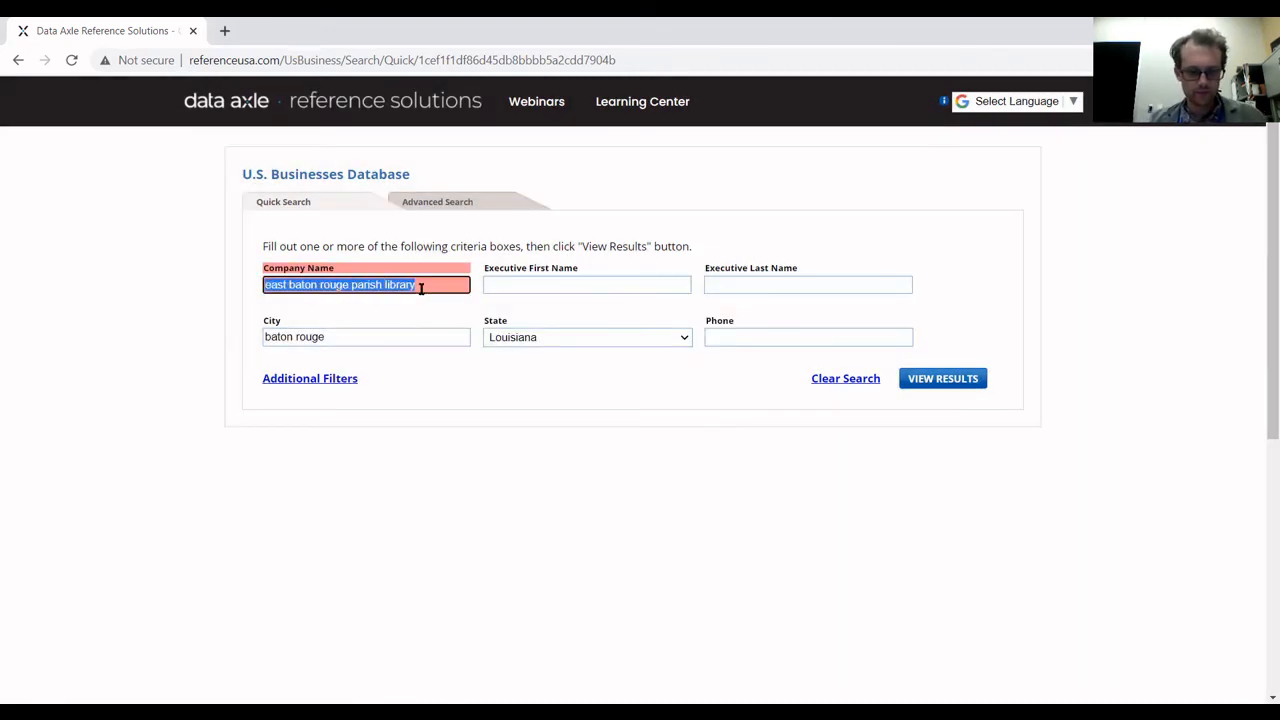
type("library")
key("Return")
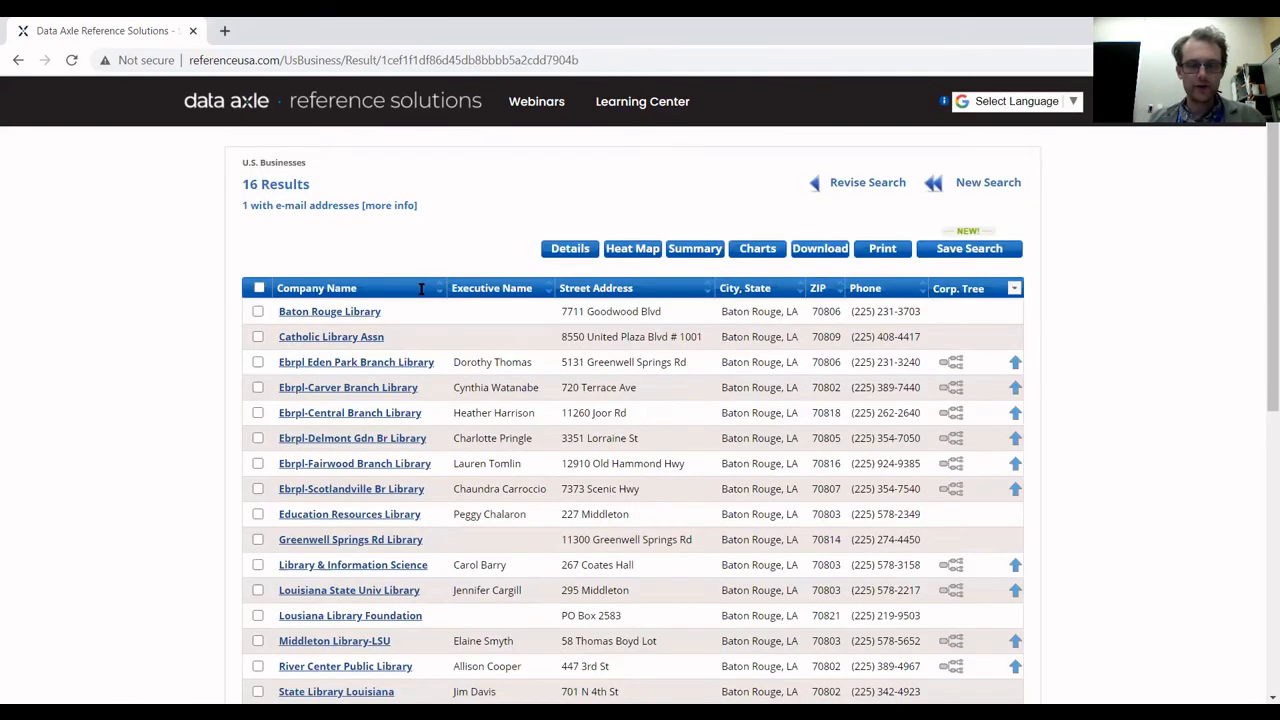
- Open the Baton Rouge Library record and review its location info, job listings and industry profile
left_click(355, 313)
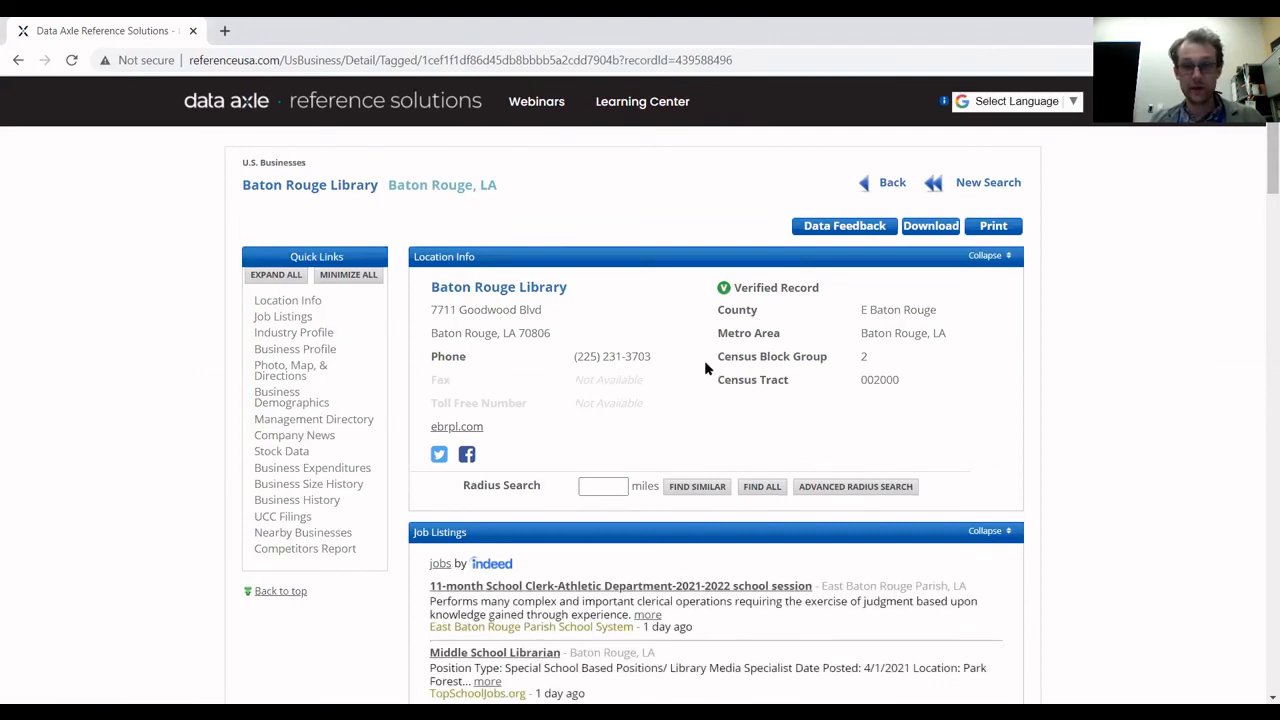
scroll(705, 366, "down", 1)
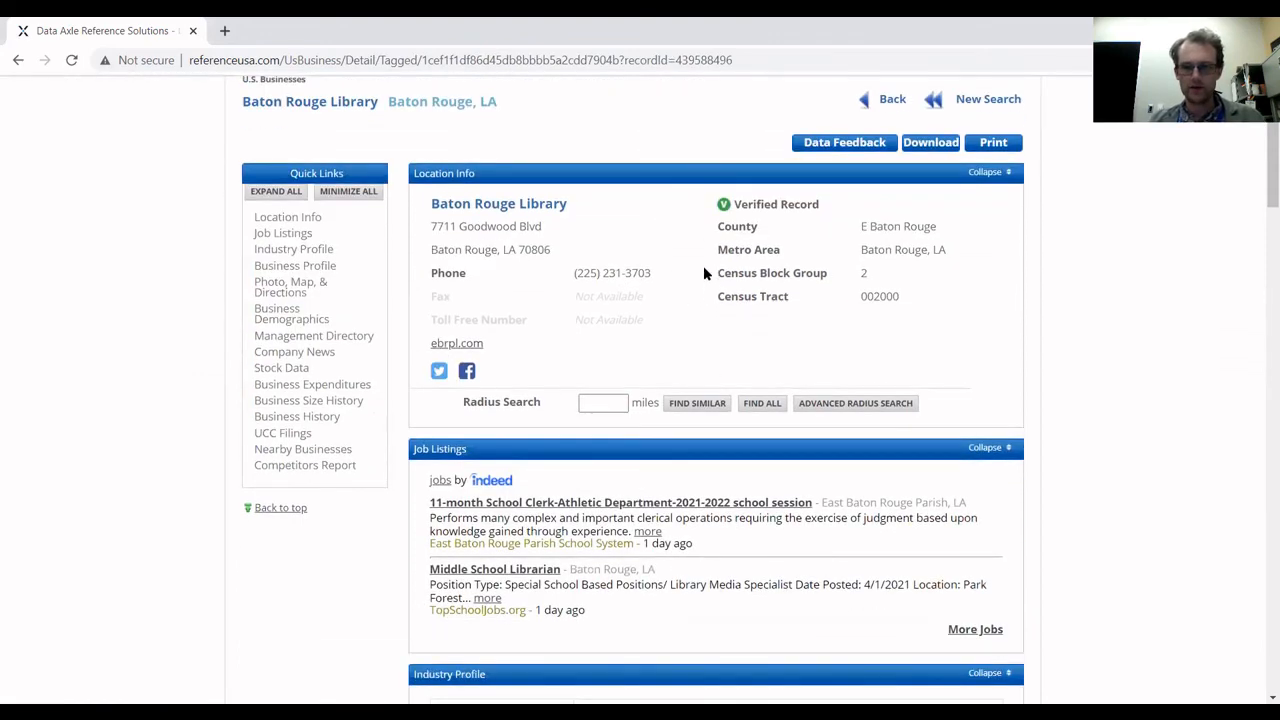
scroll(705, 266, "down", 1)
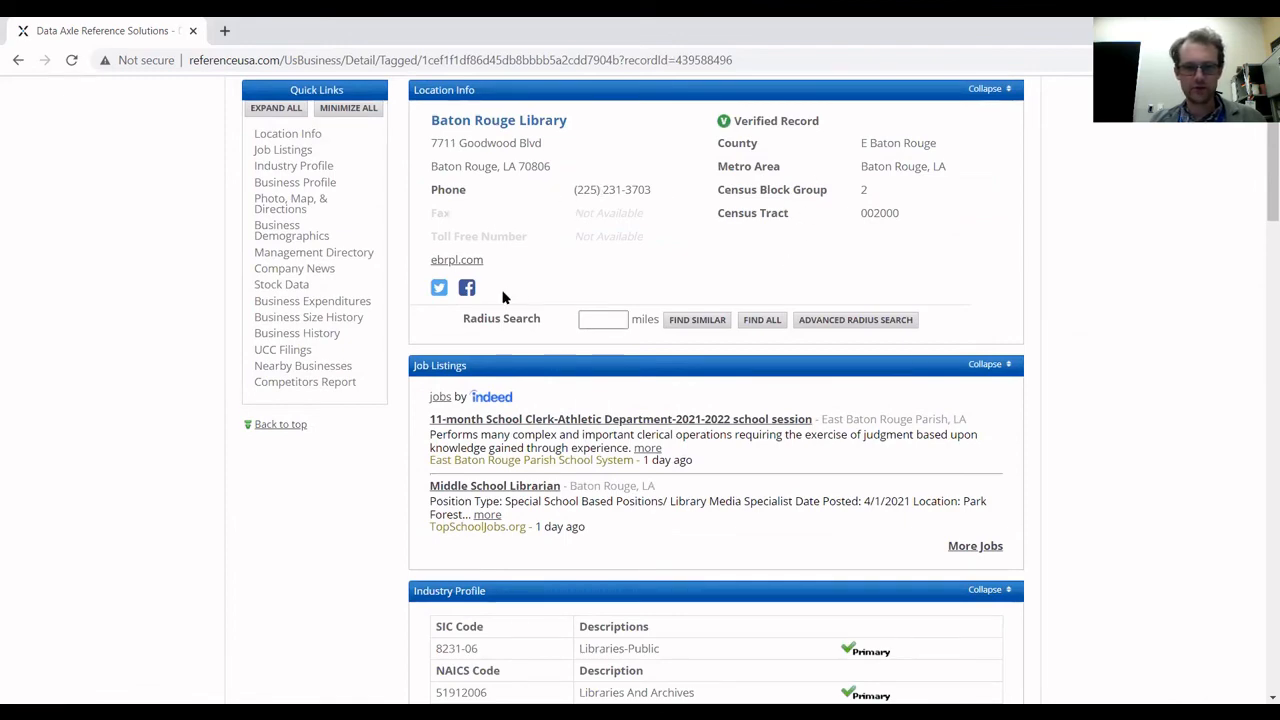
scroll(543, 426, "down", 3)
scroll(623, 400, "up", 2)
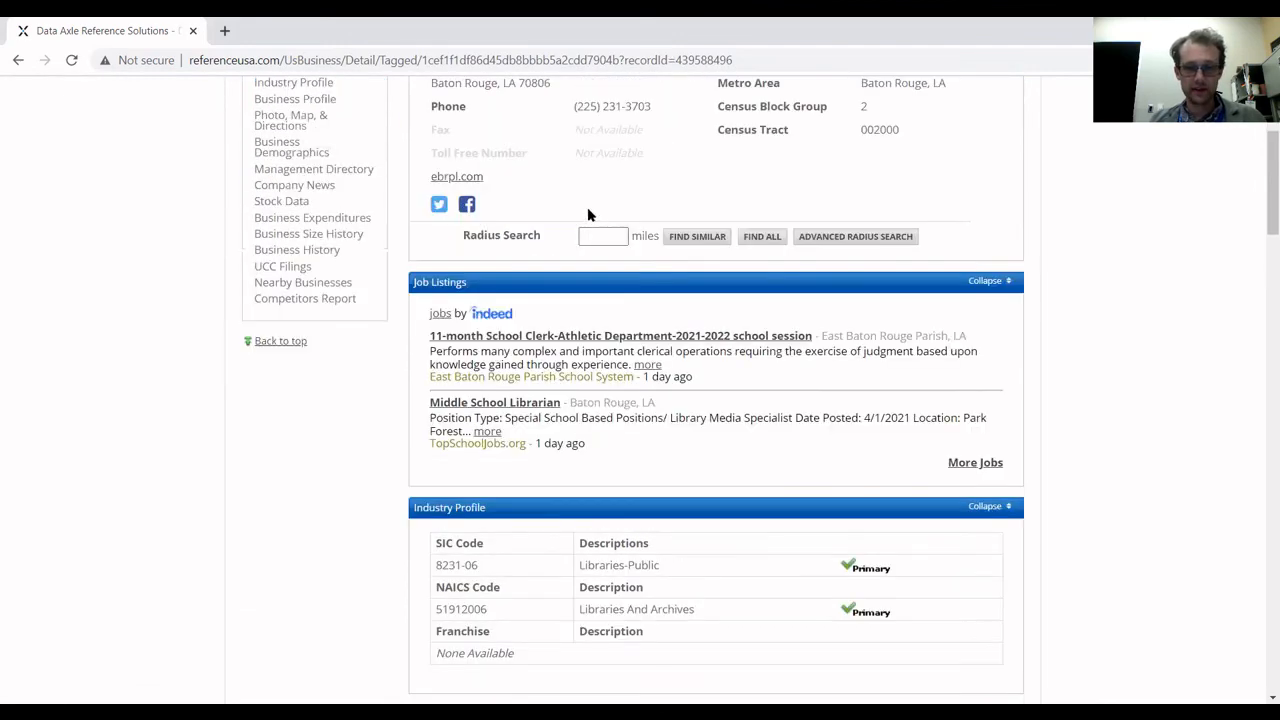
scroll(623, 172, "down", 1)
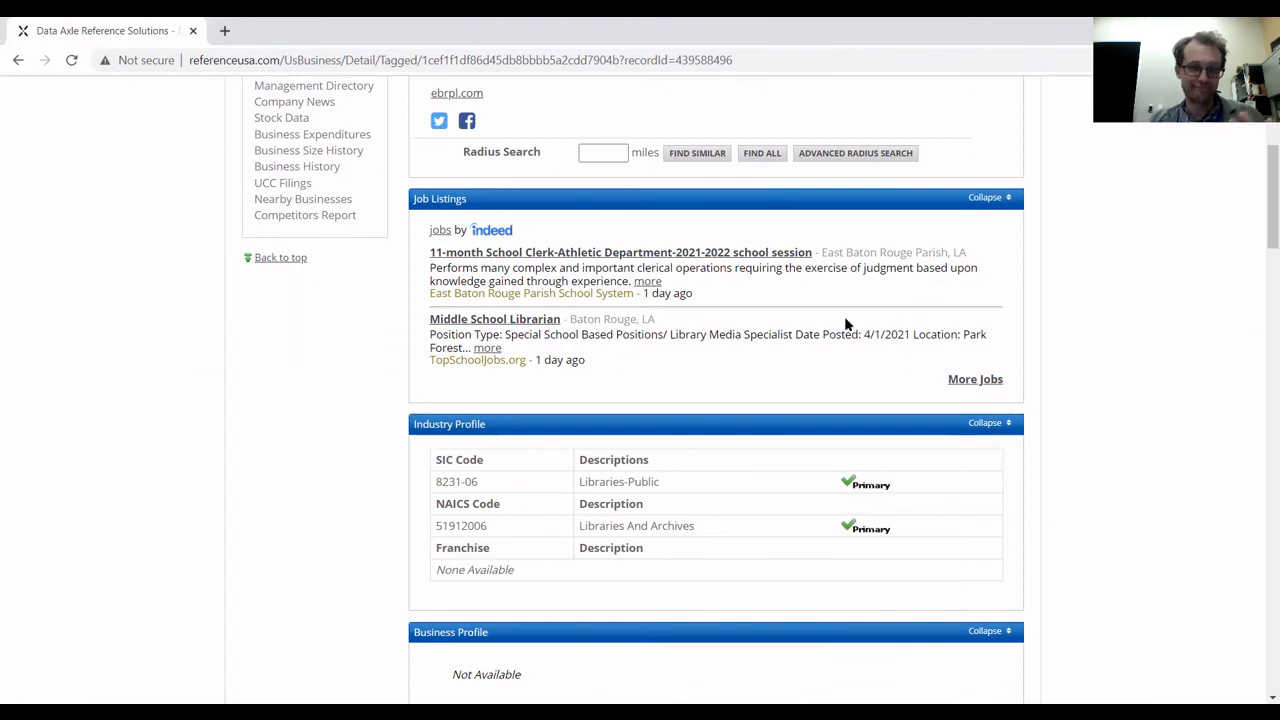
scroll(848, 322, "down", 1)
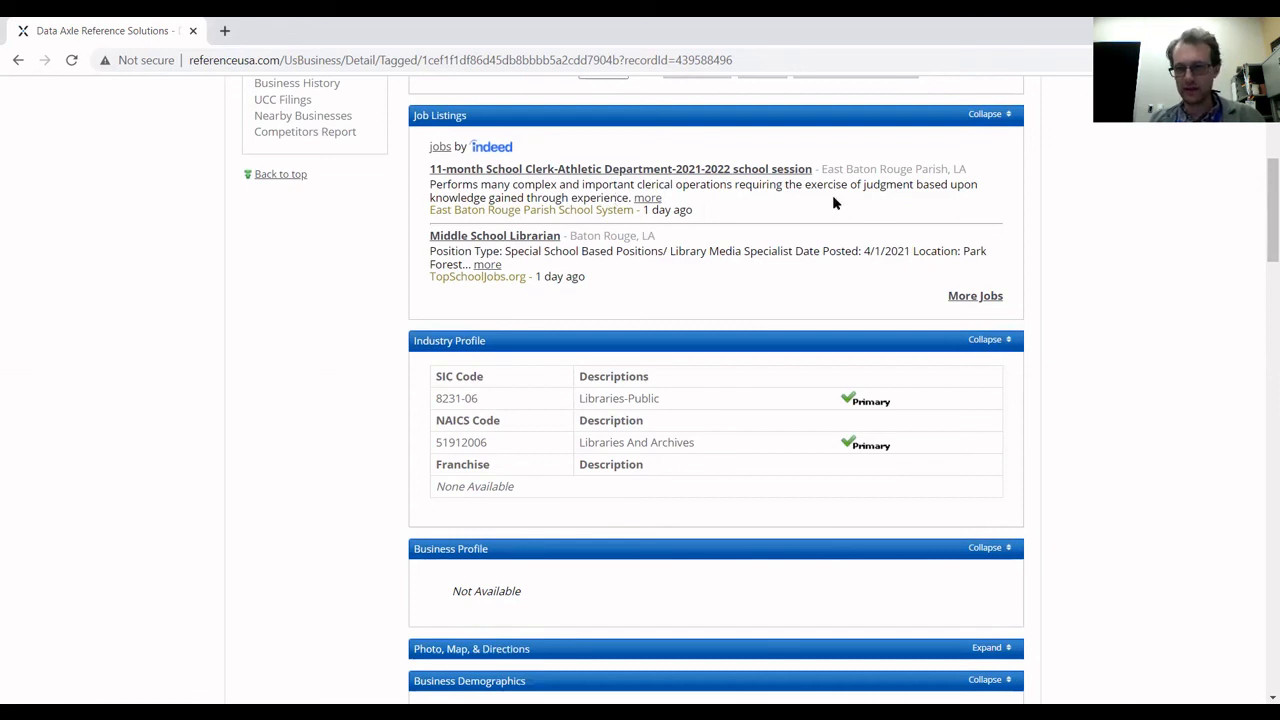
- Collapse the job listings and examine the library's business demographics, hours of operation and management directory
left_click(985, 115)
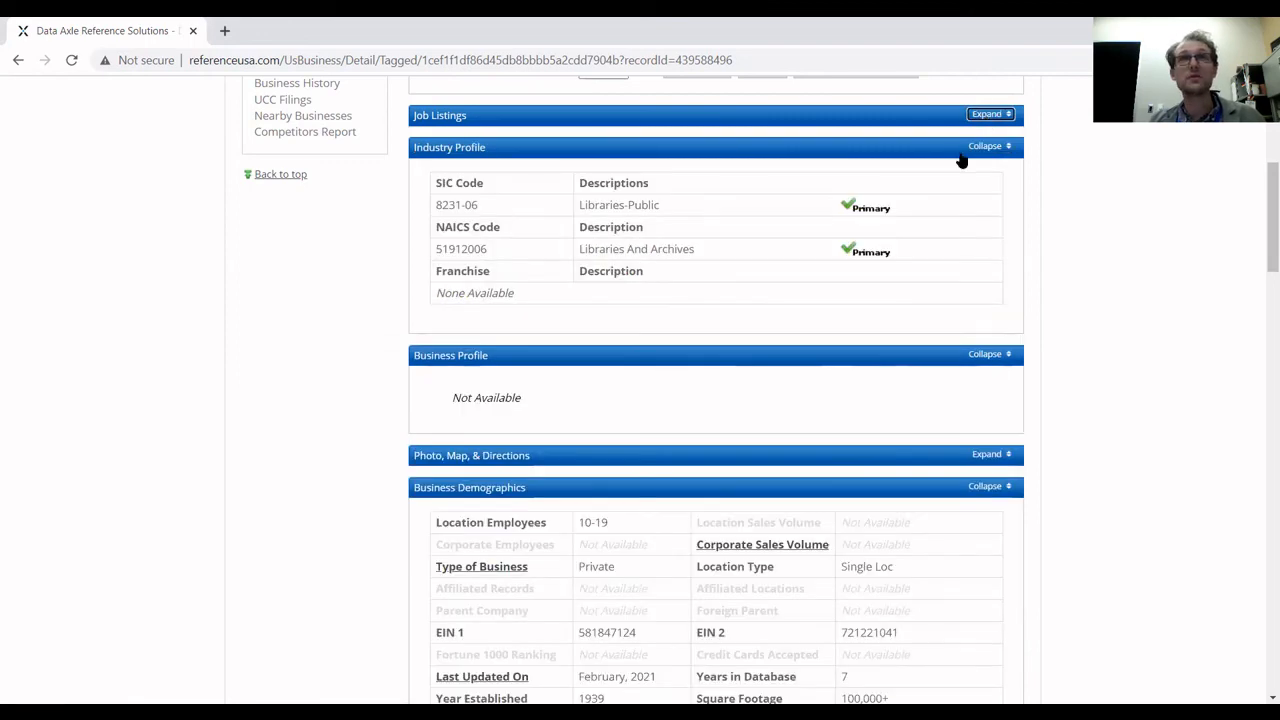
scroll(760, 290, "down", 1)
scroll(762, 296, "down", 3)
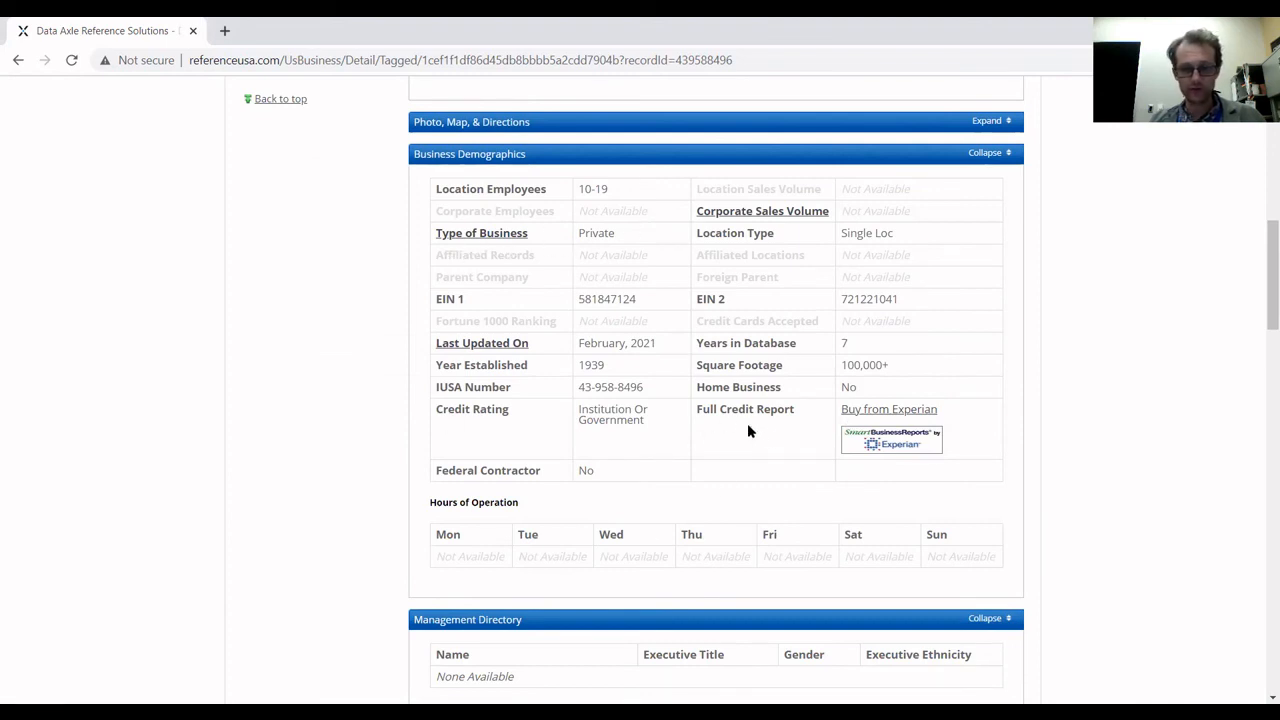
scroll(591, 431, "down", 1)
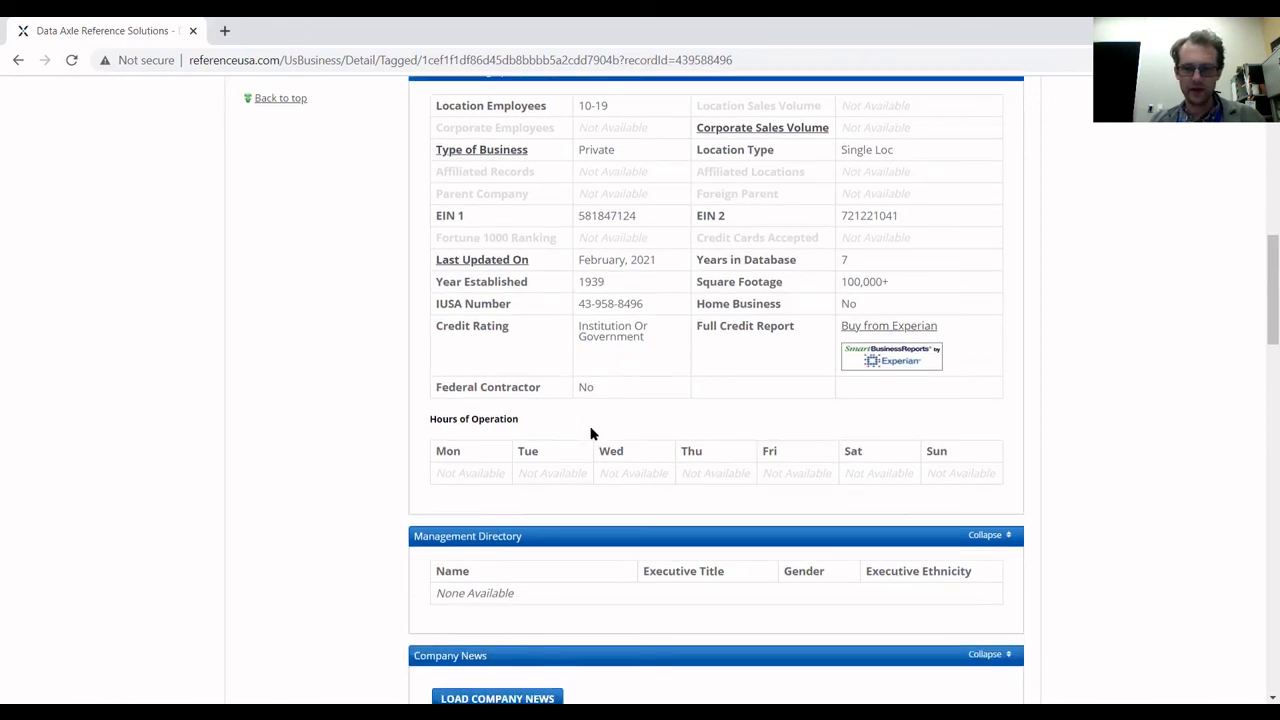
scroll(639, 300, "up", 2)
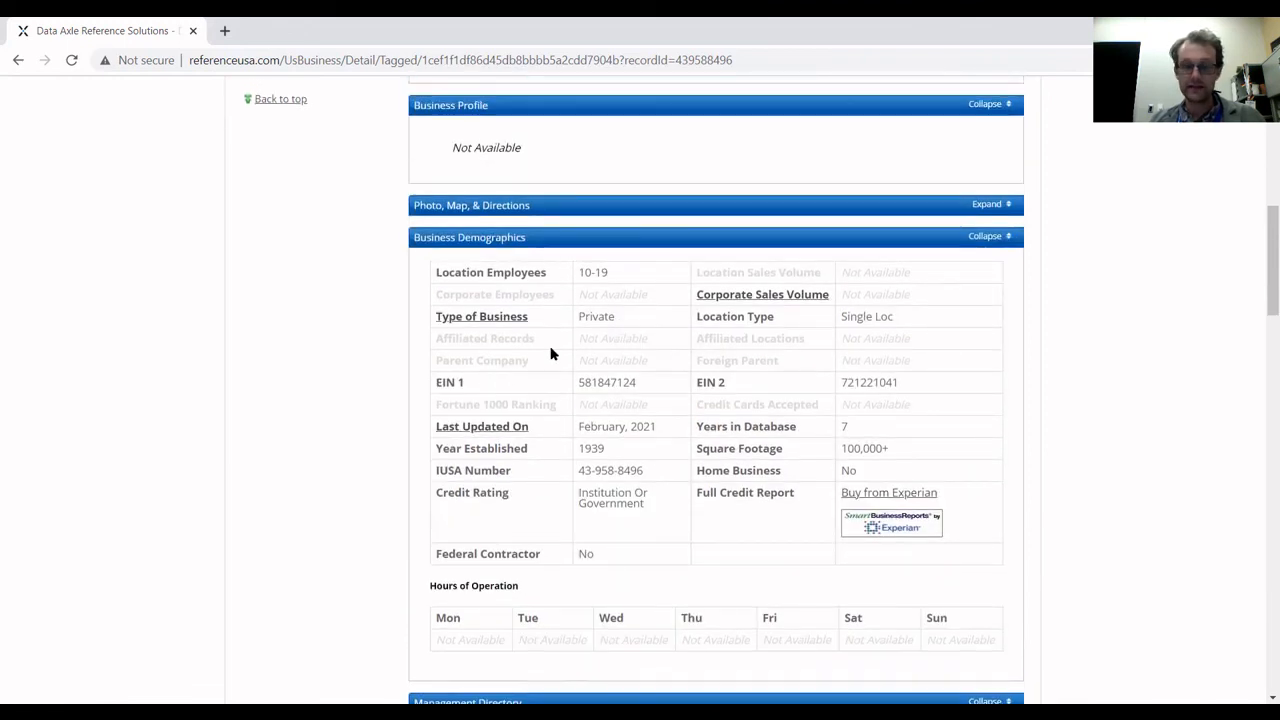
scroll(551, 354, "down", 1)
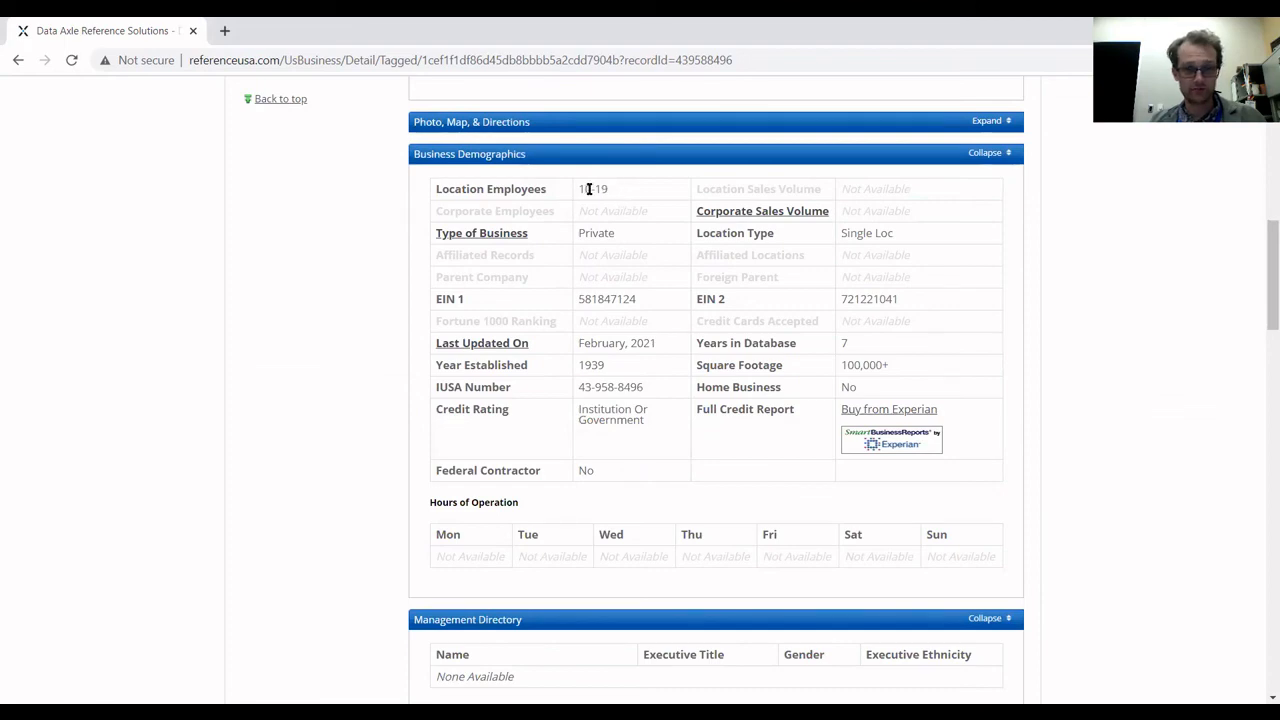
scroll(651, 323, "up", 8)
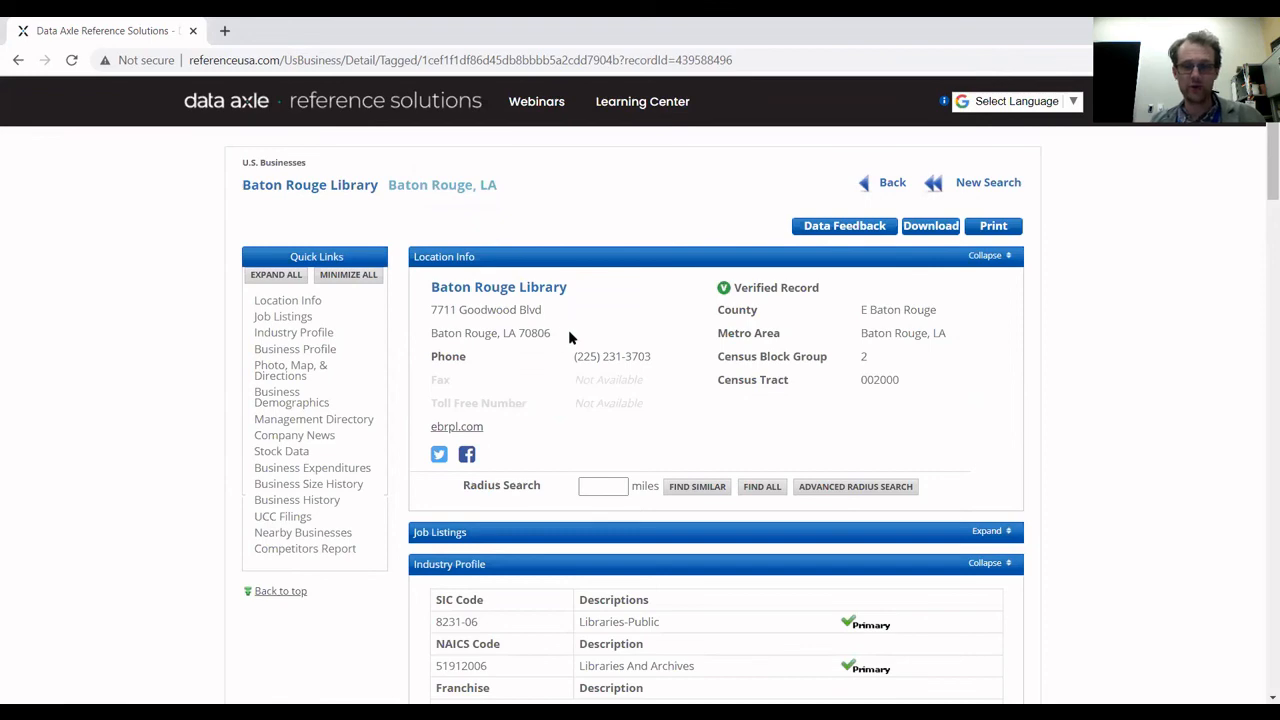
scroll(565, 330, "down", 8)
scroll(707, 360, "down", 2)
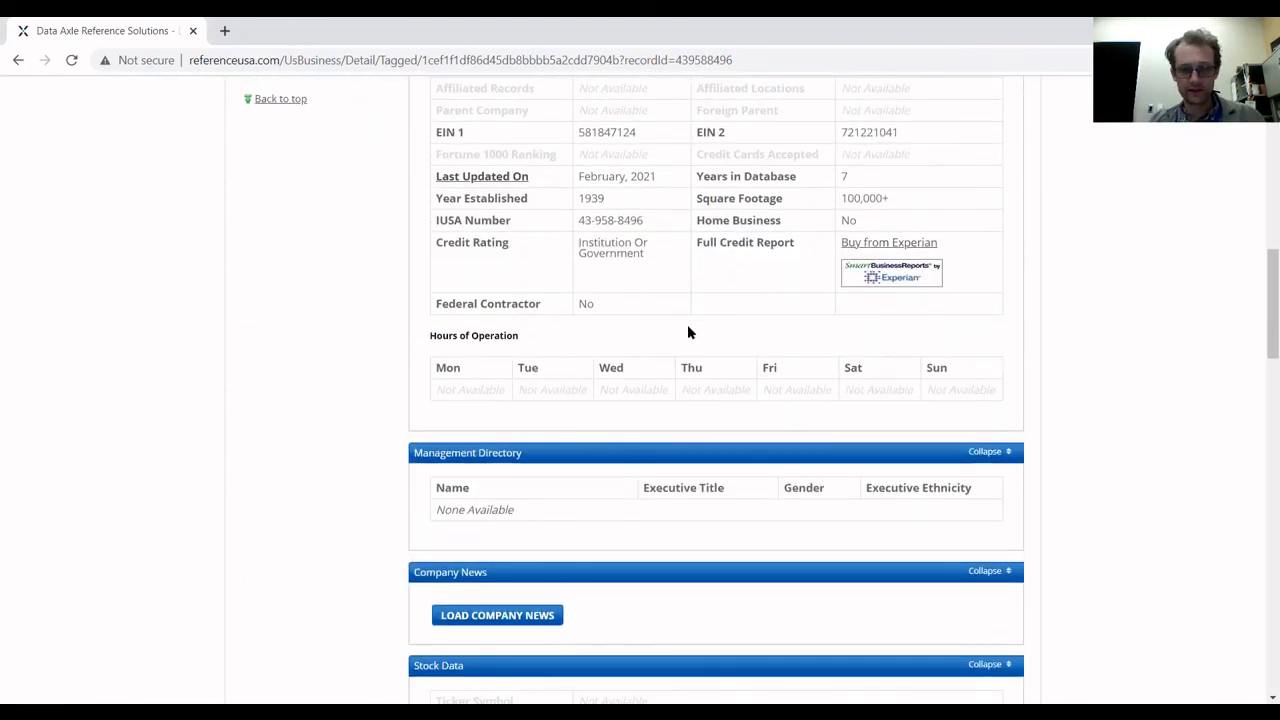
- Examine the library's business expenditures, the sales volume and employee size charts, and the business history
scroll(687, 330, "down", 6)
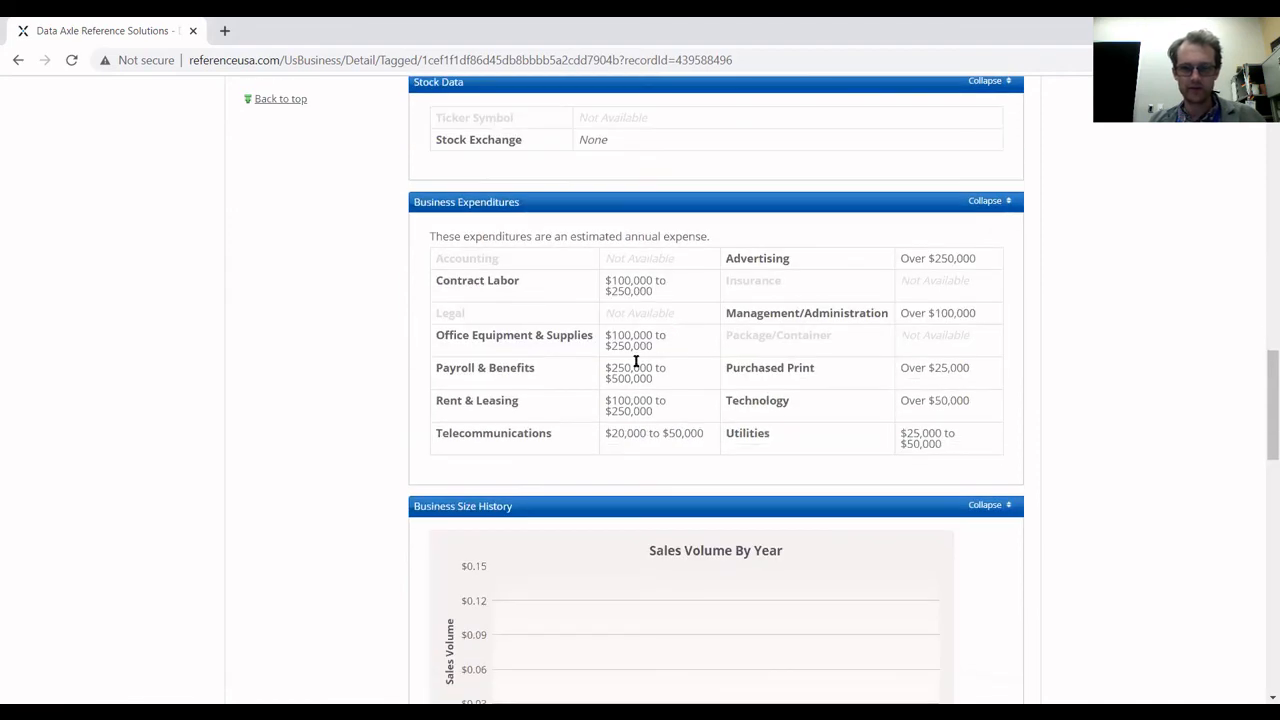
scroll(674, 391, "down", 3)
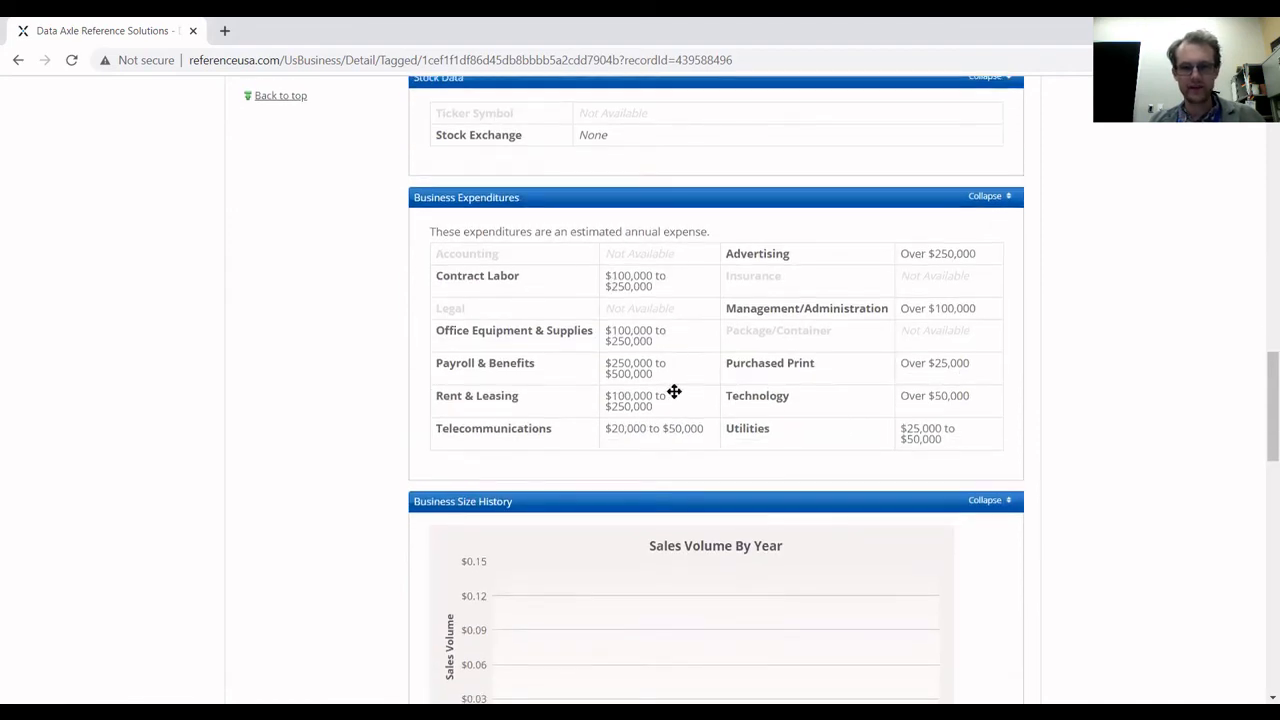
scroll(567, 380, "down", 2)
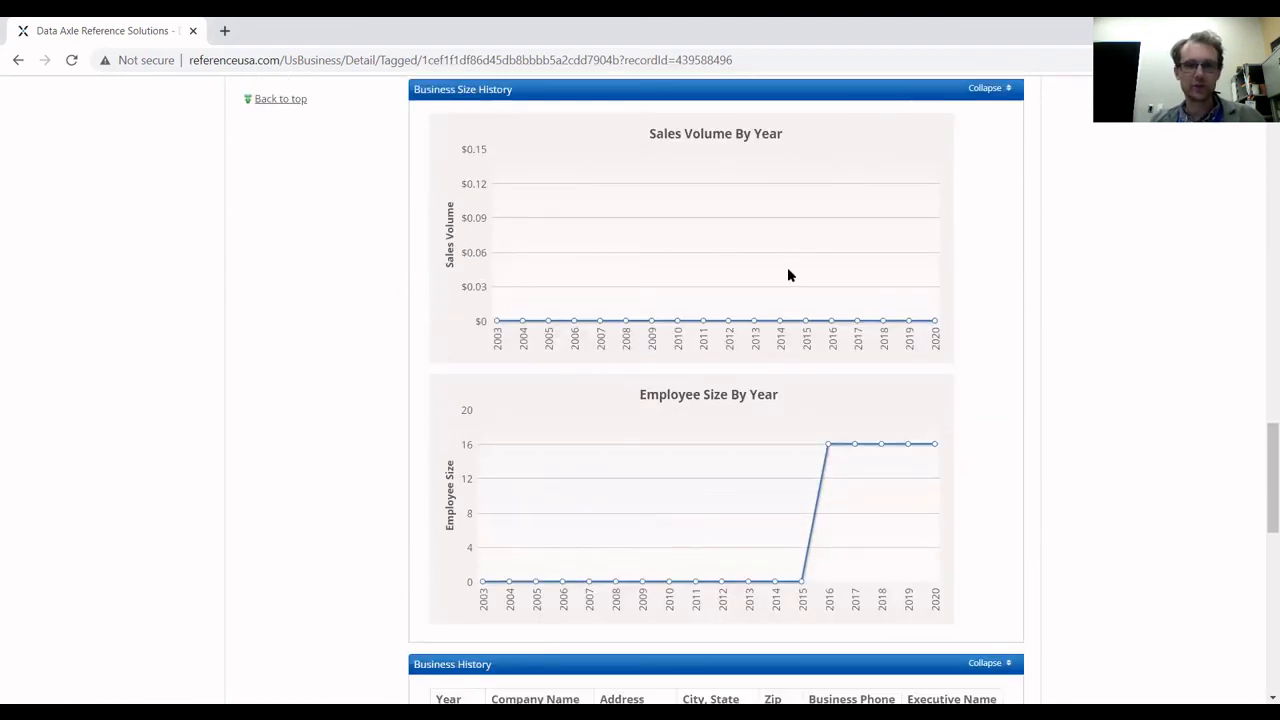
scroll(787, 277, "down", 1)
scroll(760, 243, "down", 3)
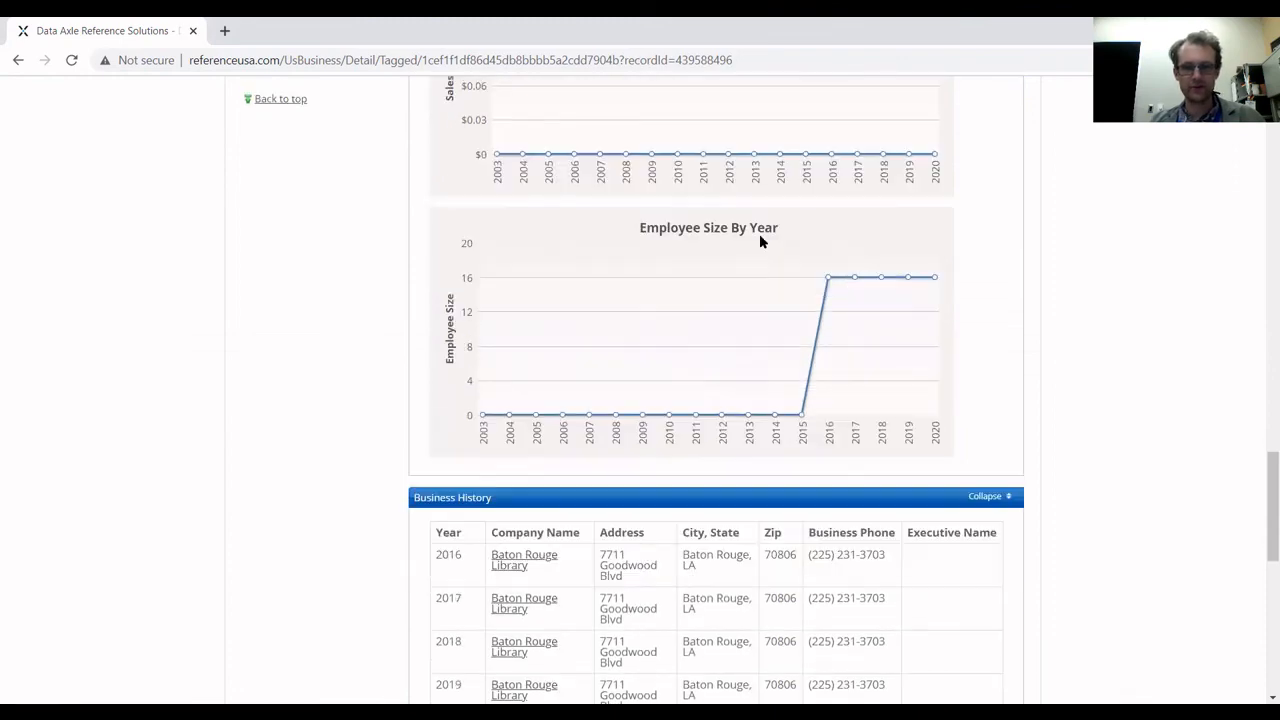
scroll(809, 237, "up", 3)
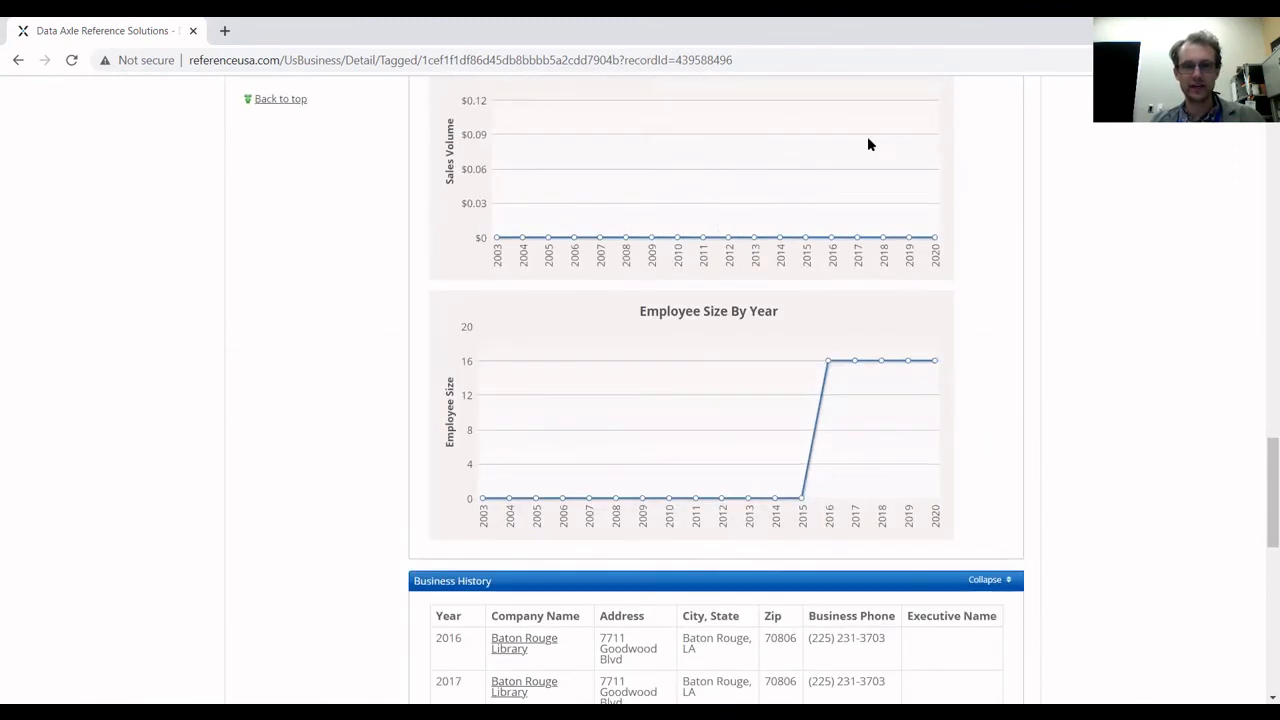
scroll(854, 226, "down", 4)
scroll(779, 347, "down", 4)
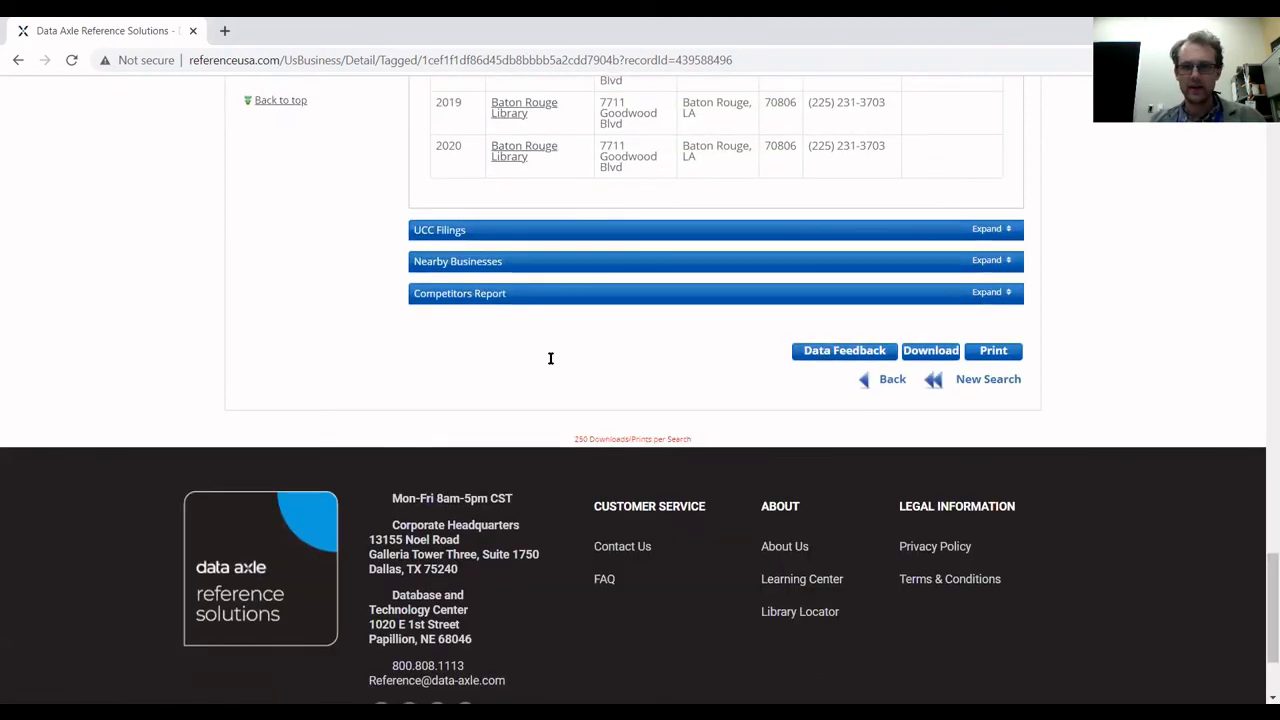
scroll(549, 357, "up", 20)
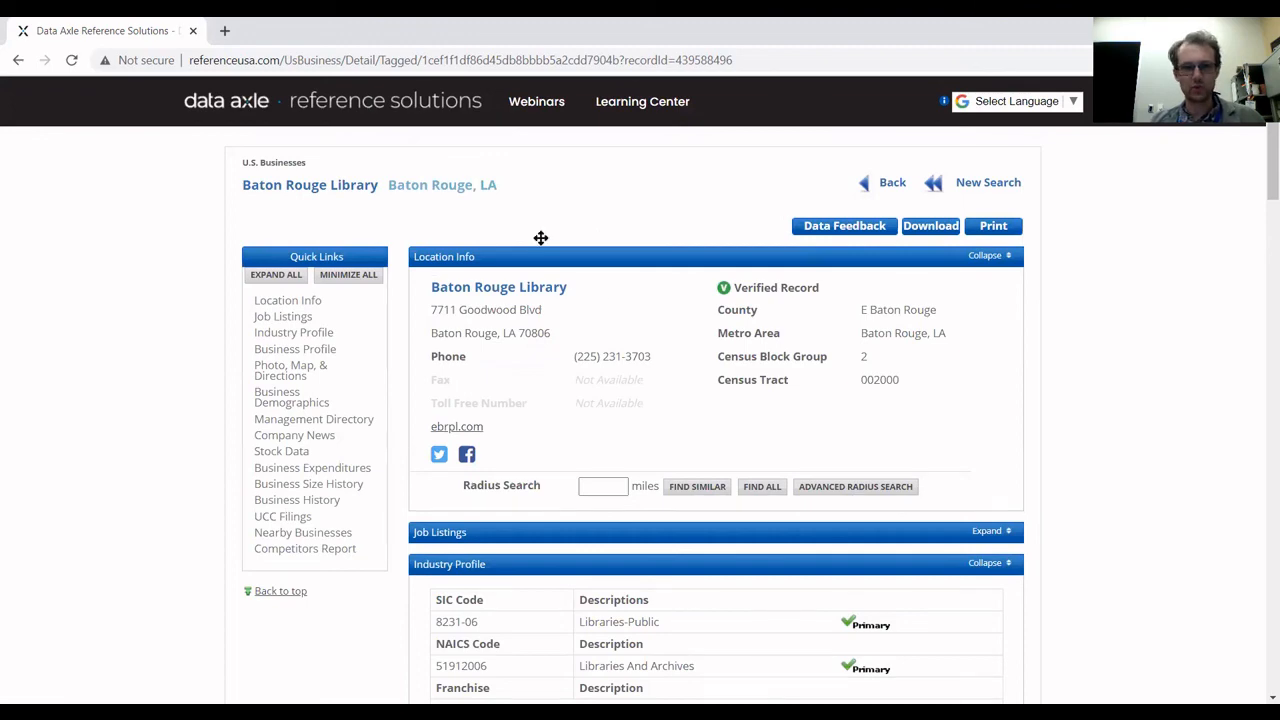
left_click(348, 110)
scroll(520, 340, "down", 3)
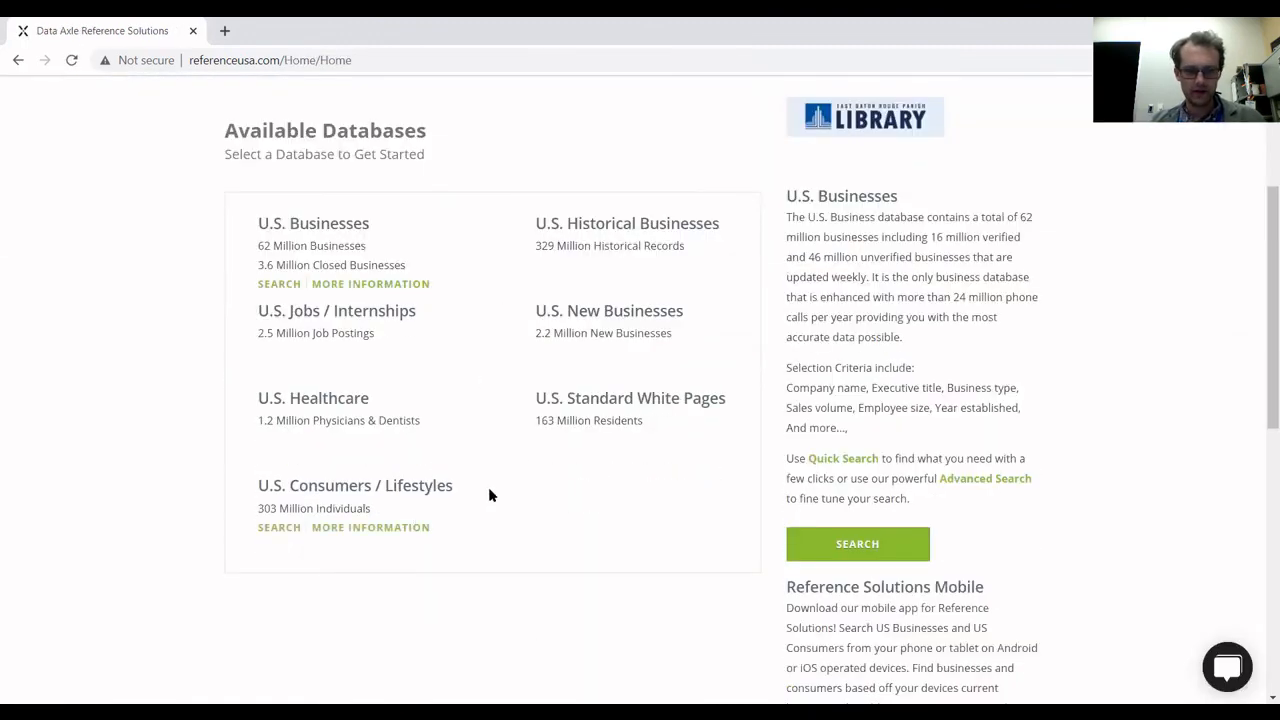
scroll(490, 220, "up", 3)
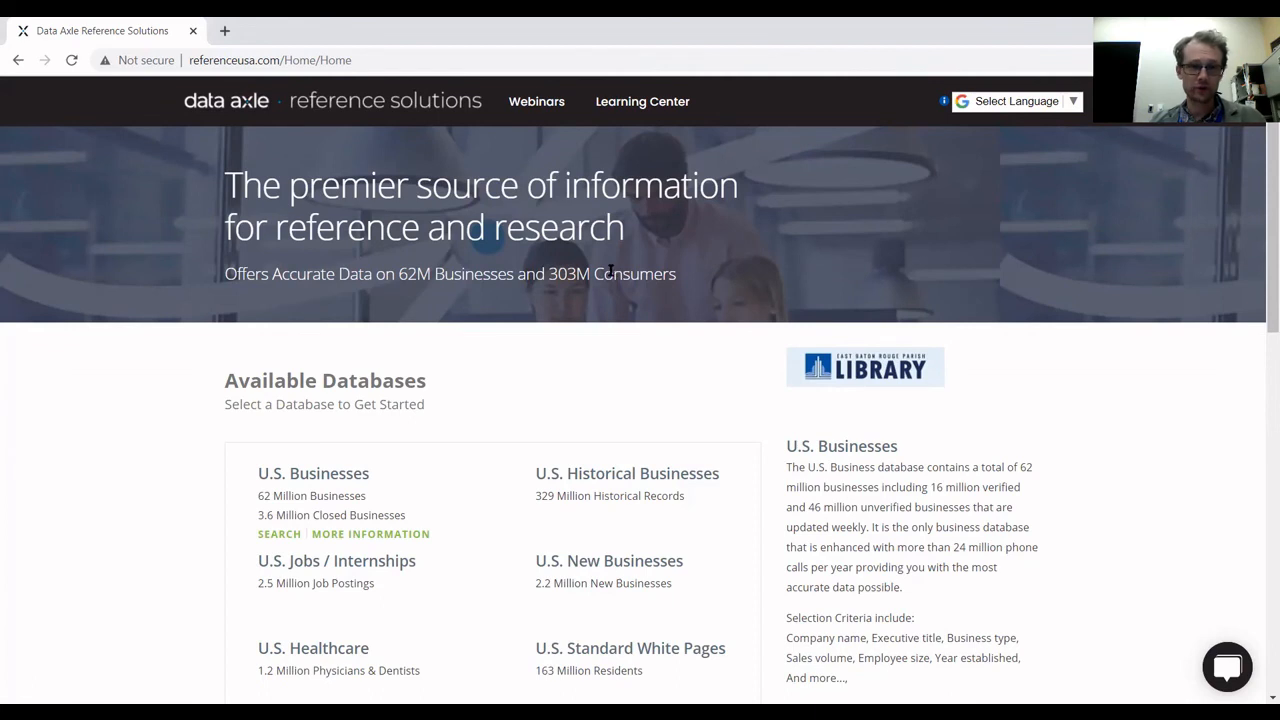
left_click_drag(281, 60, 187, 61)
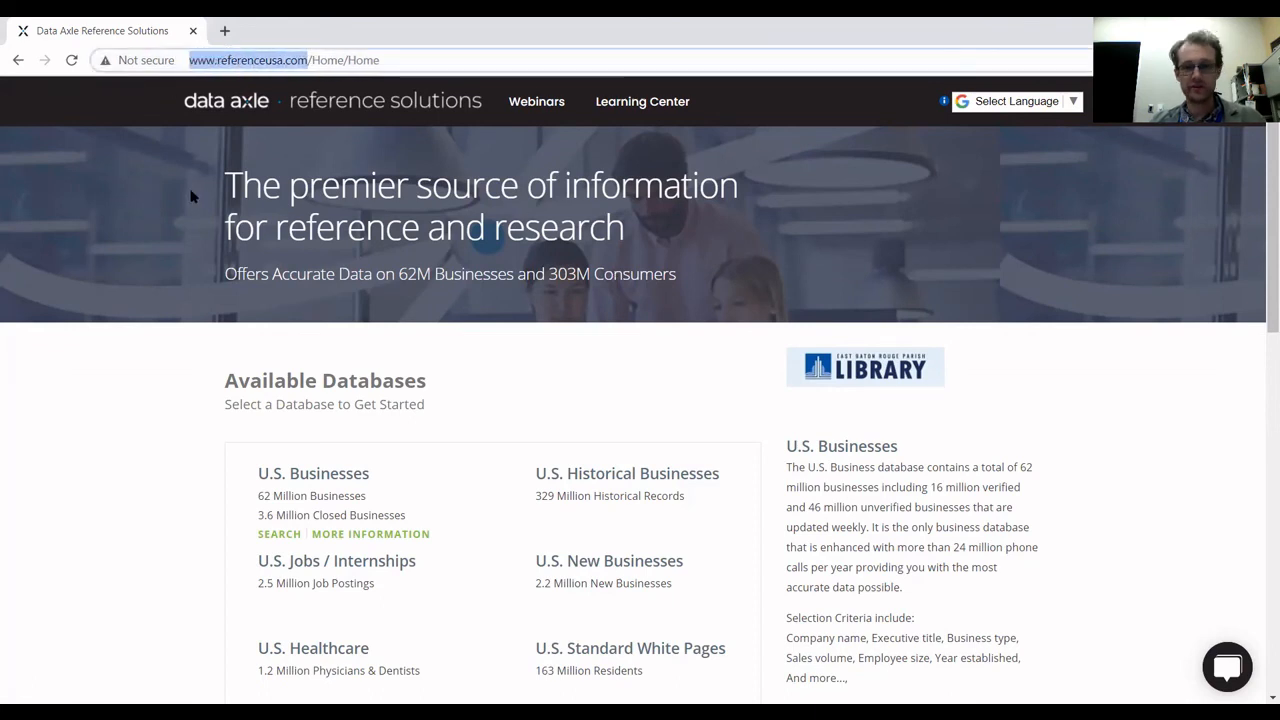
left_click(141, 367)
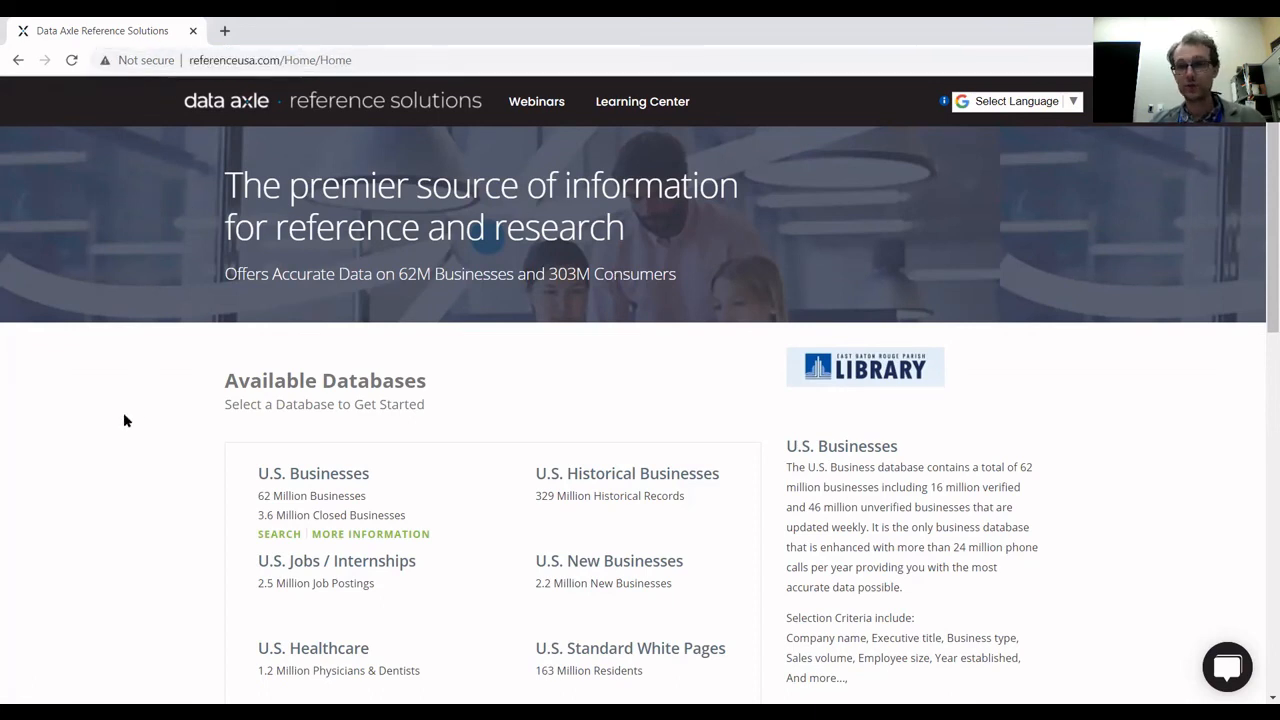